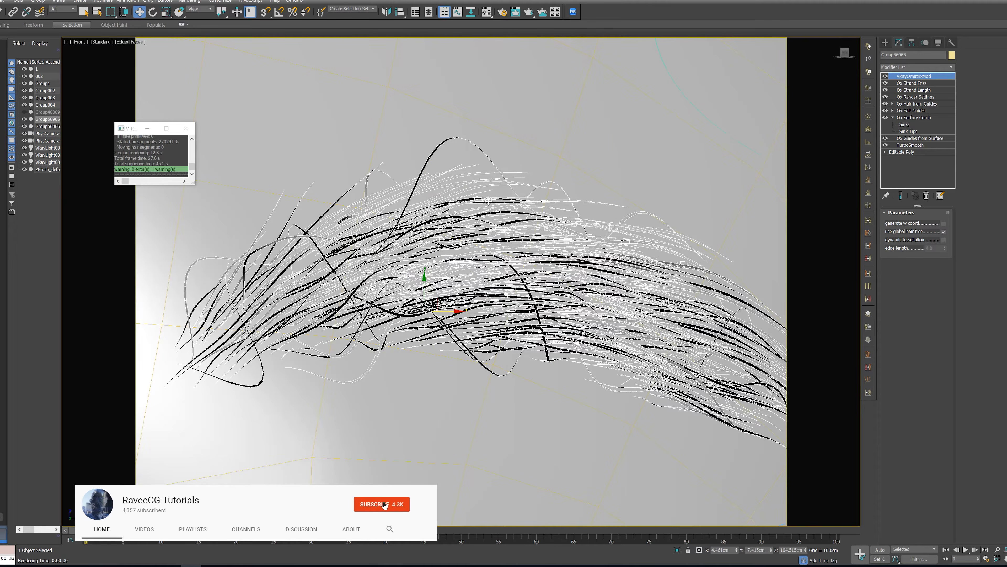
Isolate the selected eyebrow and show its base Editable Poly mesh
scroll(493, 229, down, 4)
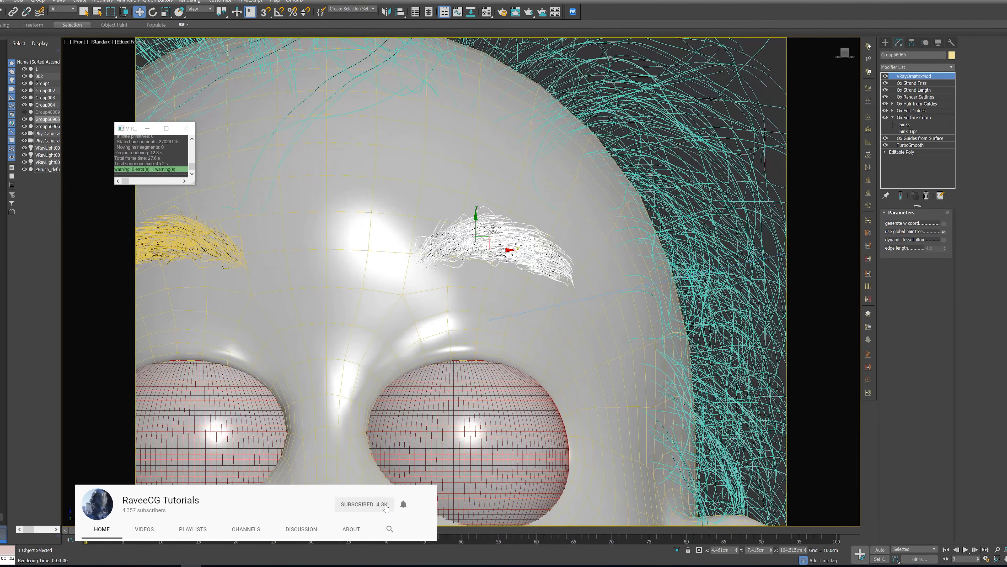
scroll(492, 229, down, 1)
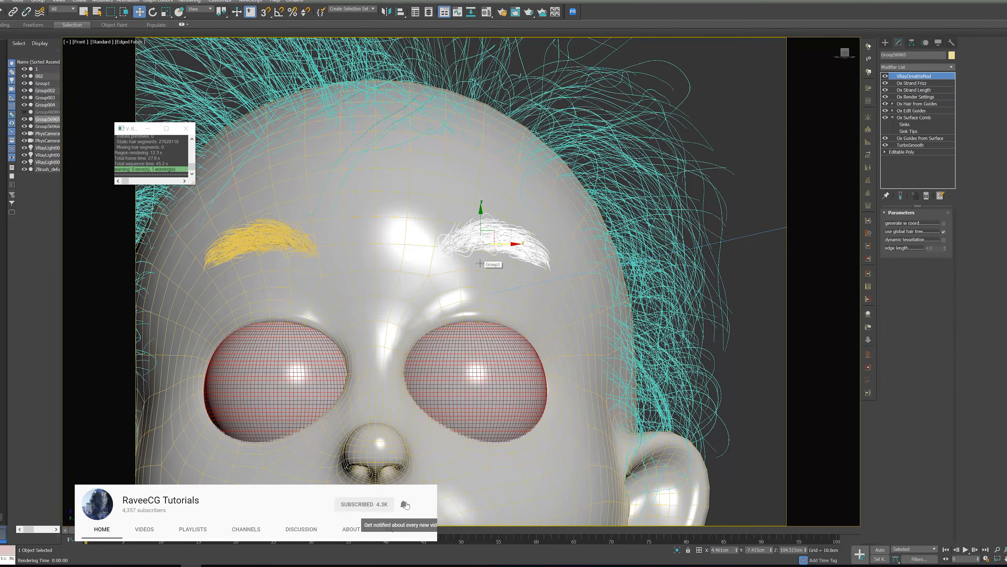
alt+middle_drag(488, 258, 553, 265)
scroll(574, 261, down, 5)
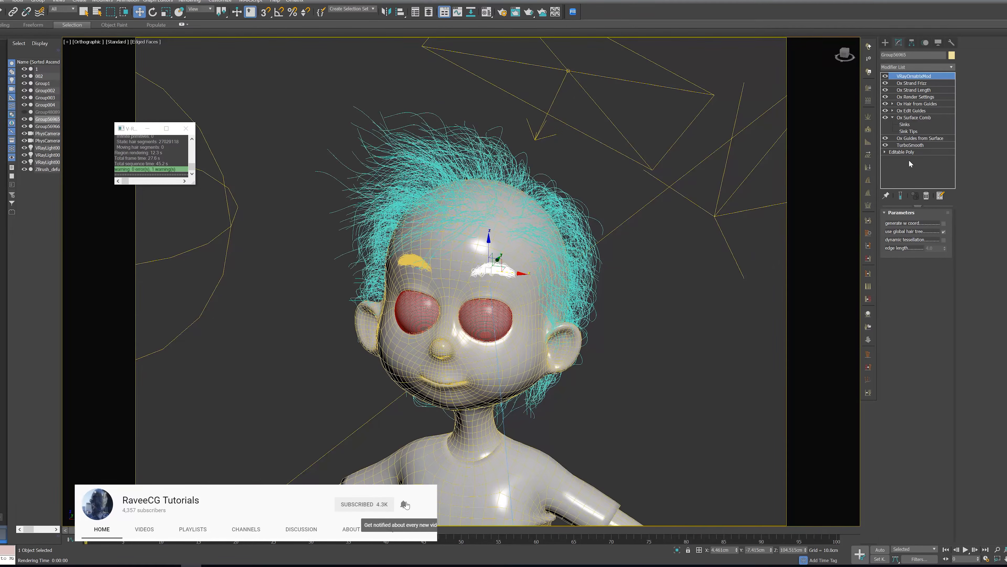
click(912, 151)
key(alt+q)
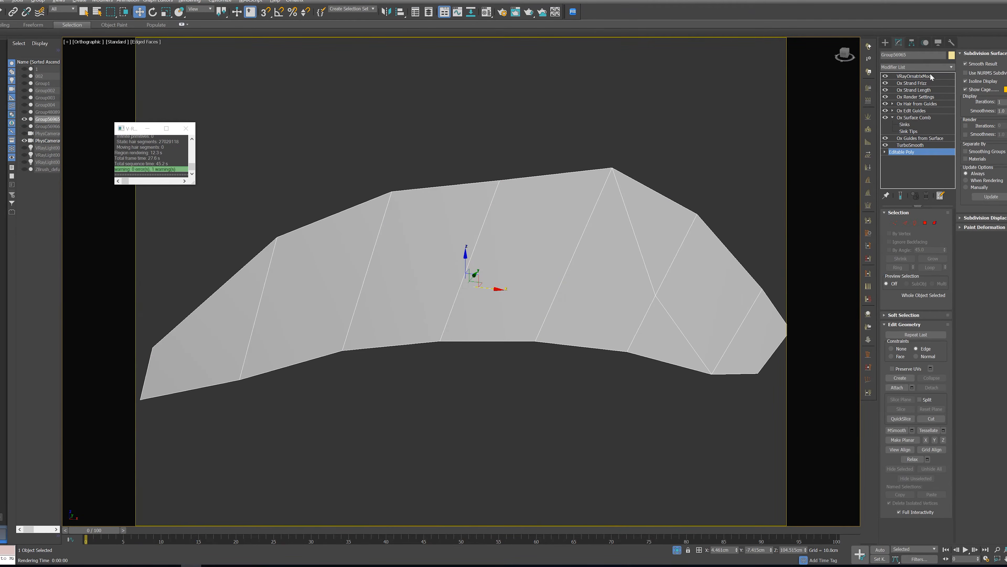
Delete all the Ornatrix modifiers above TurboSmooth from the eyebrow, from VRayOrnatrixMod down to Ox Guides from Surface
click(919, 76)
shift+click(920, 140)
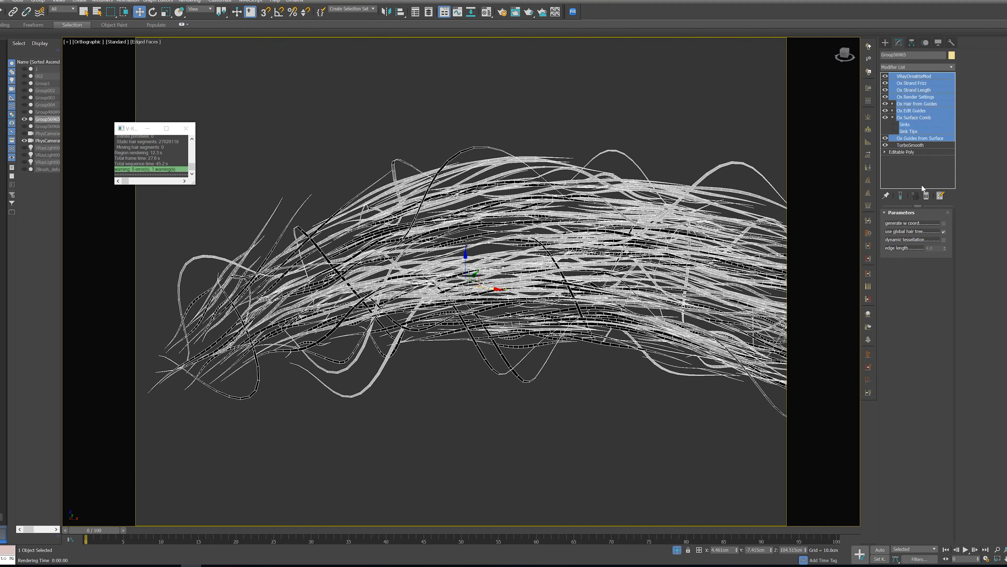
click(926, 196)
scroll(360, 242, down, 3)
alt+middle_drag(367, 214, 483, 241)
click(677, 551)
key(alt+q)
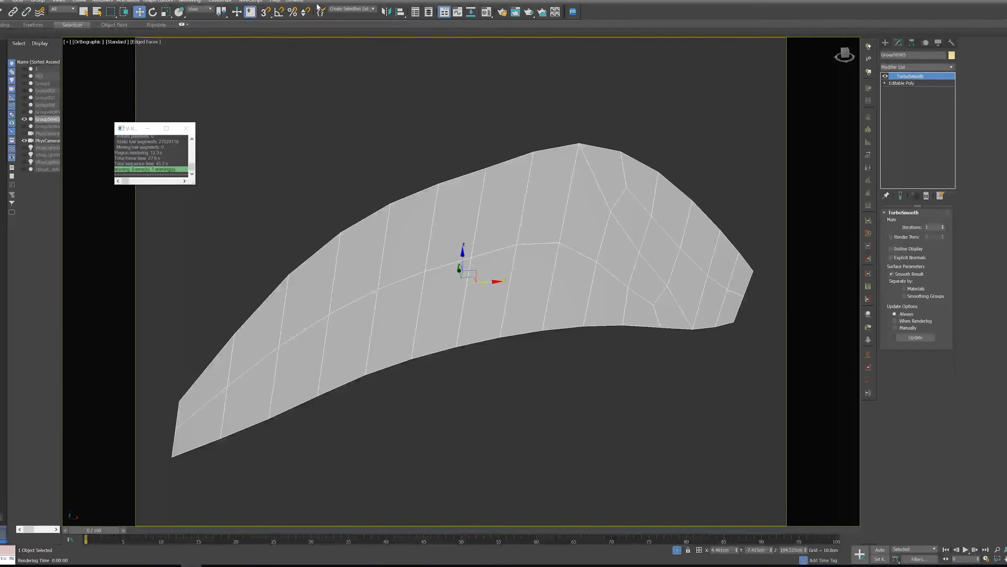
Add Ornatrix hair to the isolated eyebrow surface using the Fur Ball groom preset
click(296, 1)
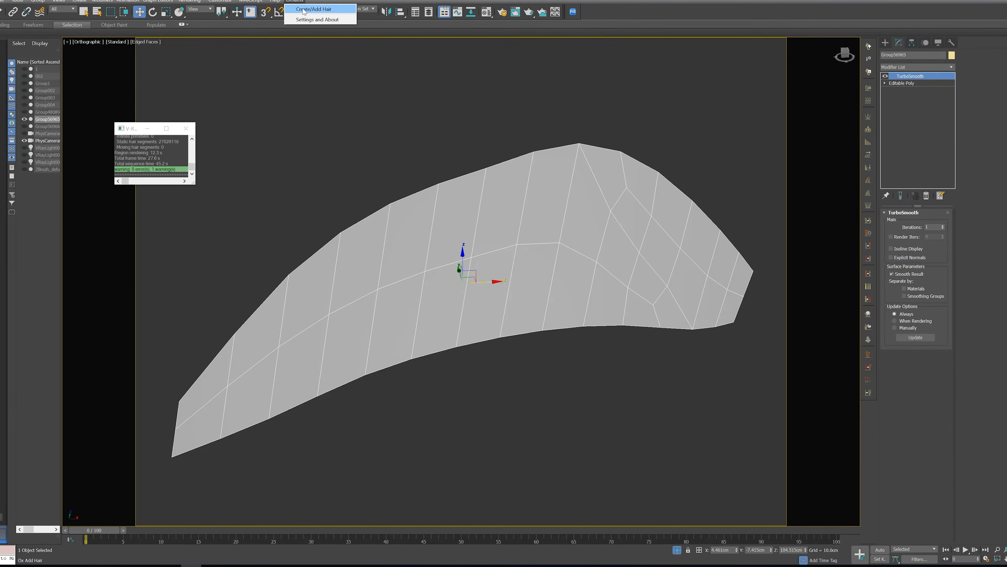
click(313, 9)
click(475, 254)
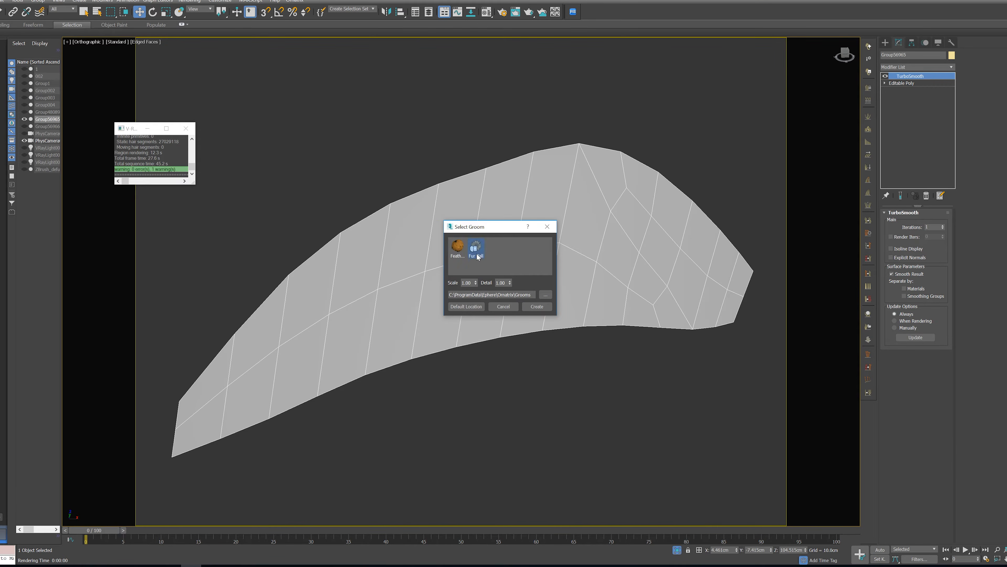
click(527, 307)
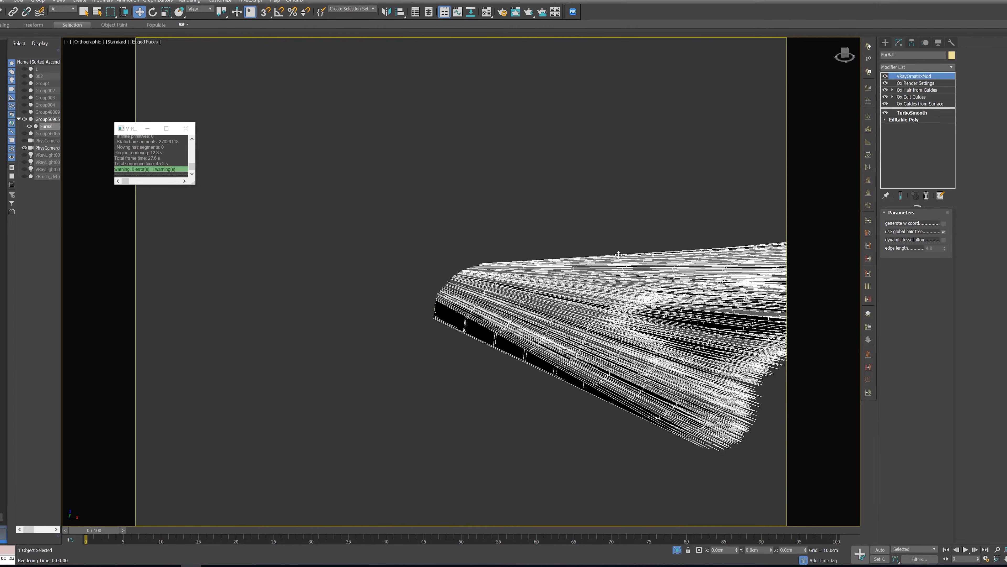
Set the guide length to 2 cm in the new hair's Ox Guides from Surface modifier
click(928, 104)
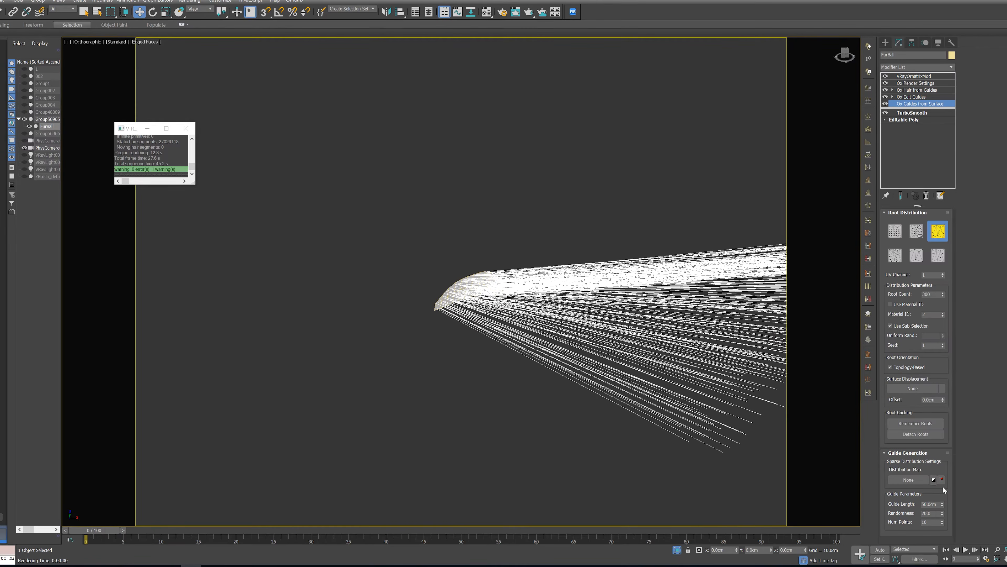
double_click(938, 504)
text(2)
key(Return)
alt+middle_drag(623, 296, 568, 281)
Brush the eyebrow's guides lengthwise along the brow in Ox Edit Guides with the guide brush
click(926, 98)
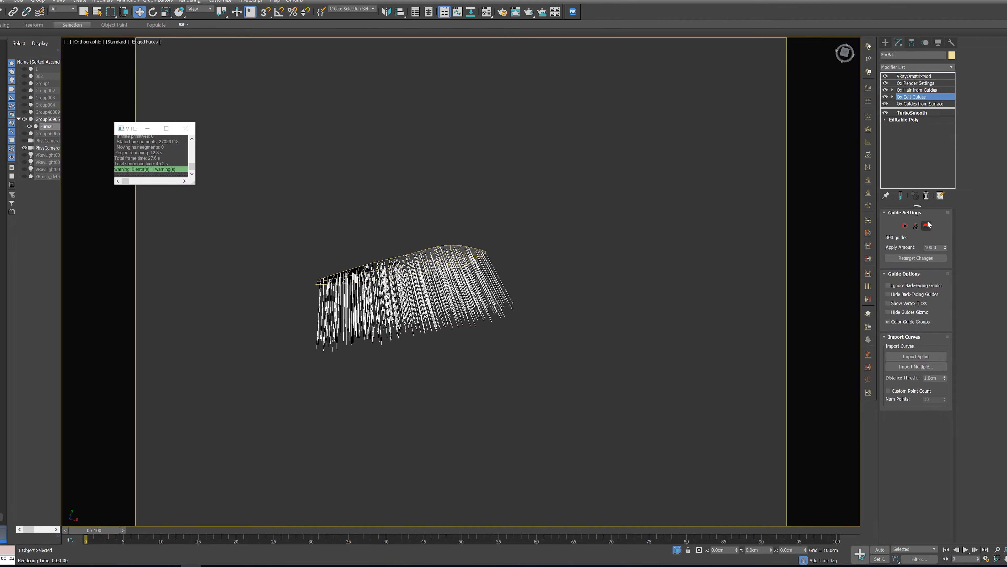
click(926, 226)
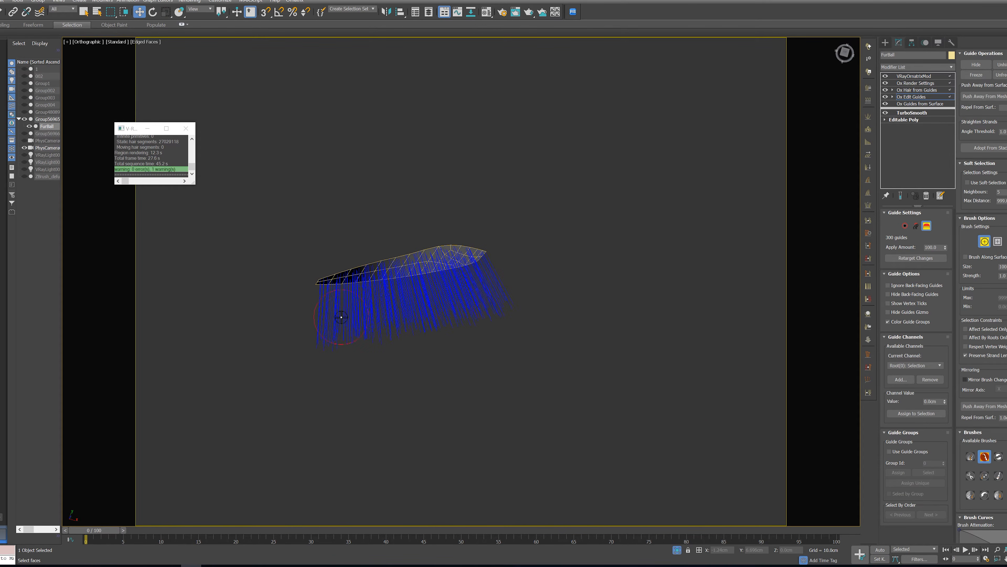
mouse_move(288, 326)
mouse_down()
mouse_move(452, 302)
mouse_move(618, 310)
mouse_up()
mouse_move(627, 312)
alt+middle_down()
mouse_move(608, 289)
mouse_move(631, 289)
alt+middle_up()
Undo the eyebrow combing, the Fur Ball groom and the modifier deletion, and end the isolation
key(ctrl+z)
key(ctrl+z)
key(ctrl+z)
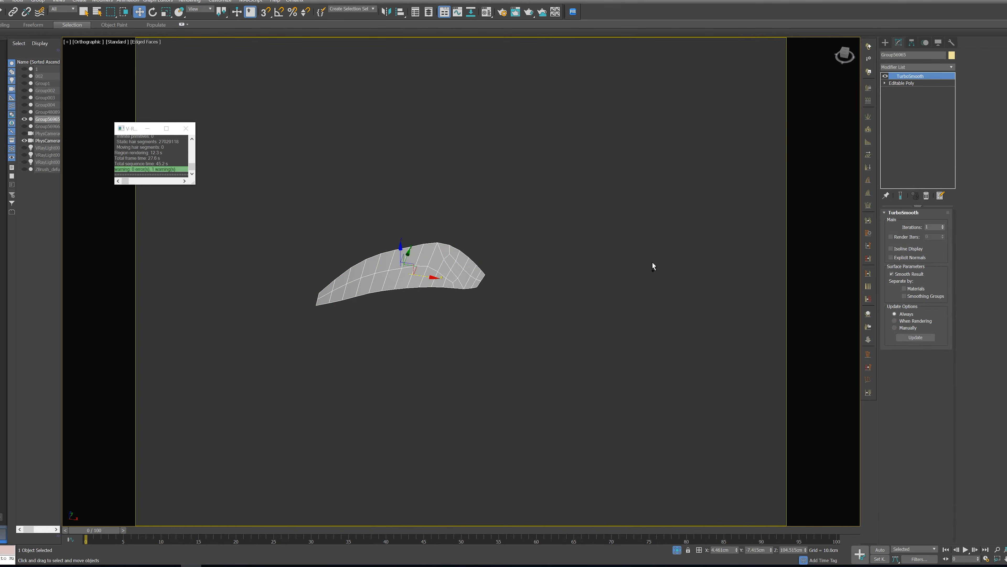
key(ctrl+z)
click(677, 549)
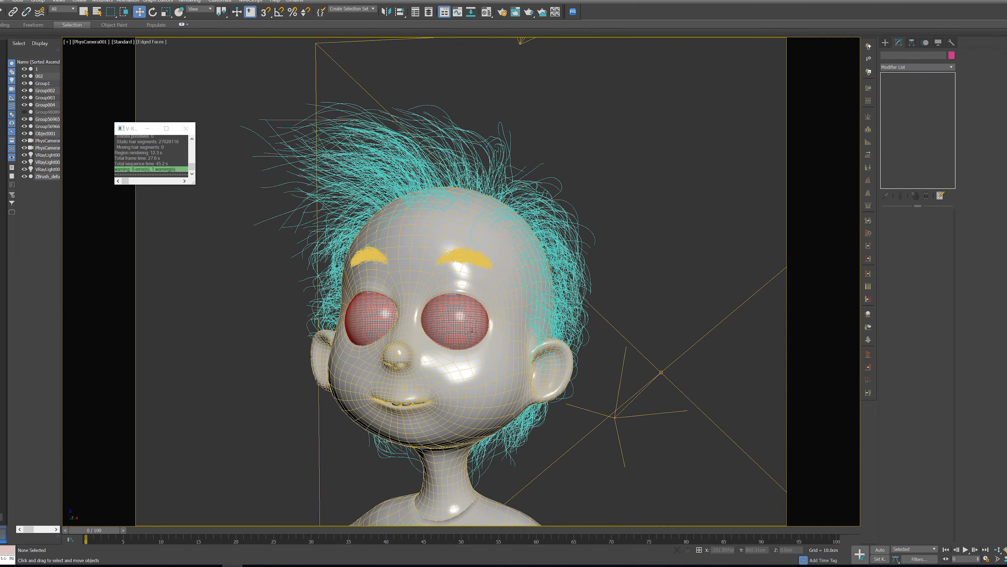
Select both of the character's eyeballs and isolate them from the rest of the scene
click(466, 330)
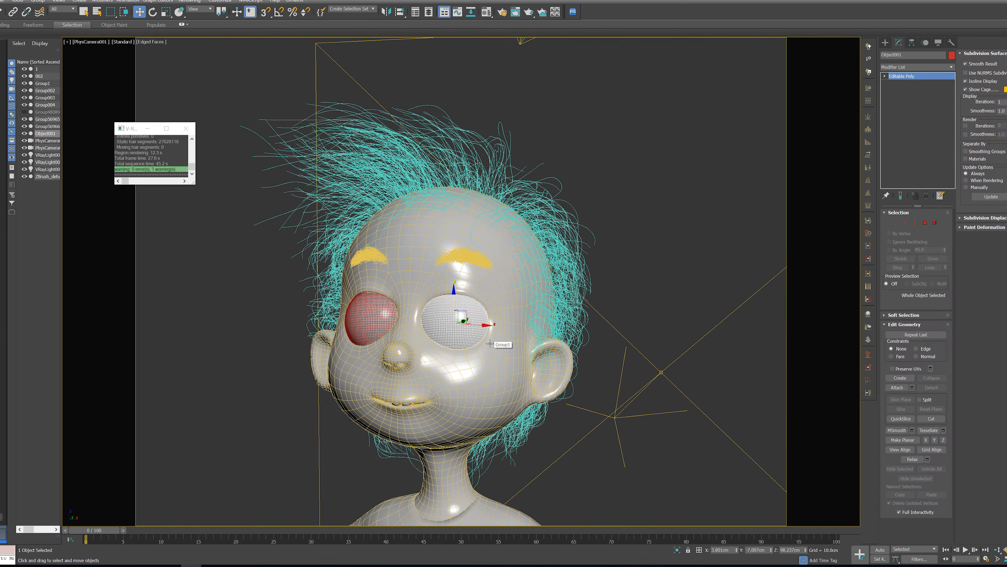
key(alt+x)
key(alt+x)
key(alt+q)
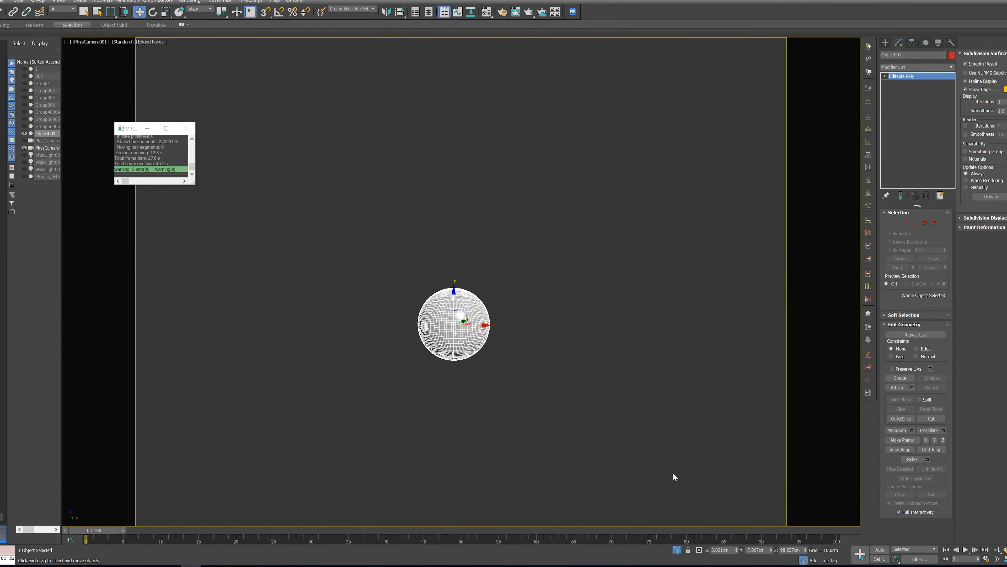
click(699, 550)
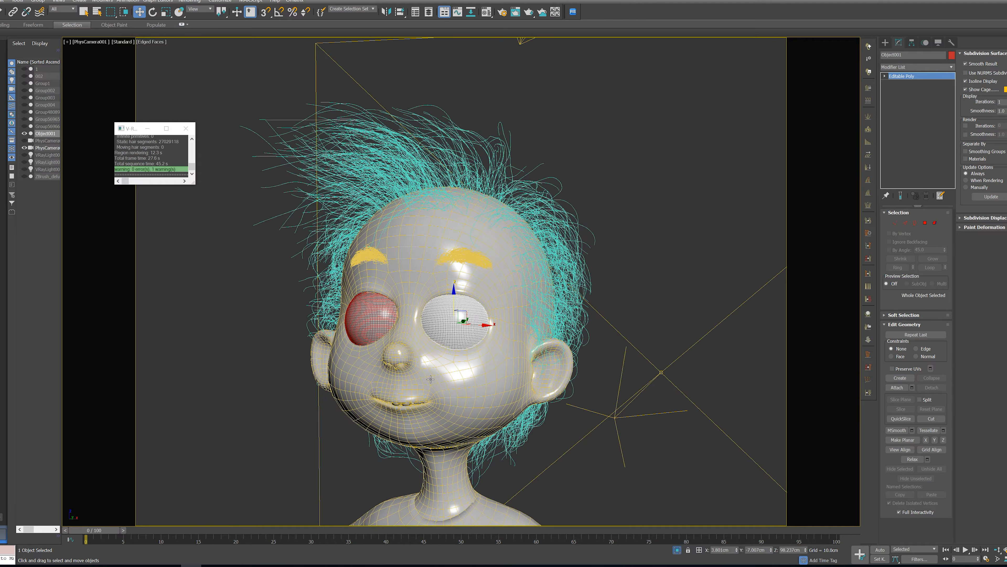
ctrl+click(380, 332)
key(alt+q)
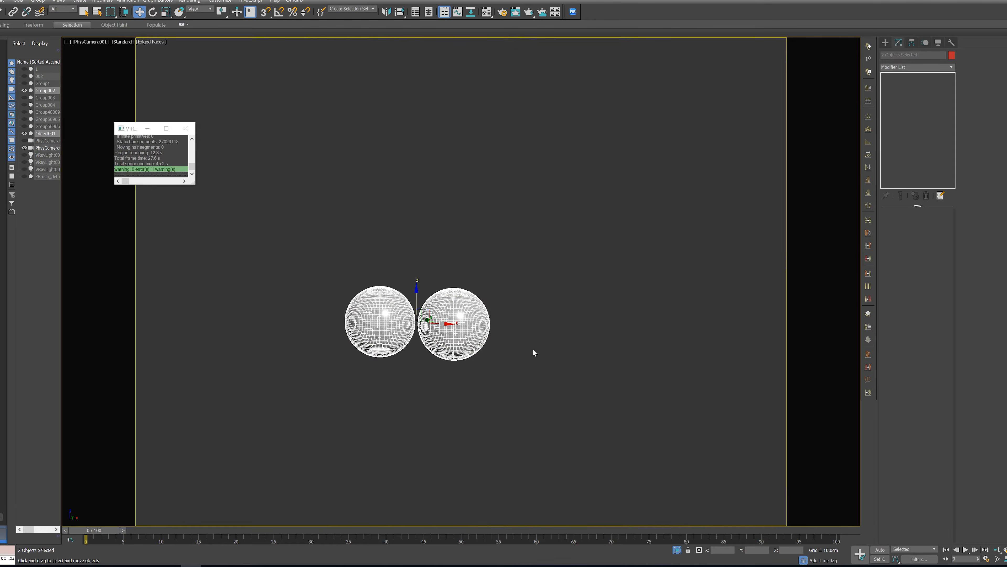
Create a standard sphere with a radius of about 4.05 cm over the character's left eyeball in the front view
click(491, 338)
key(f)
key(z)
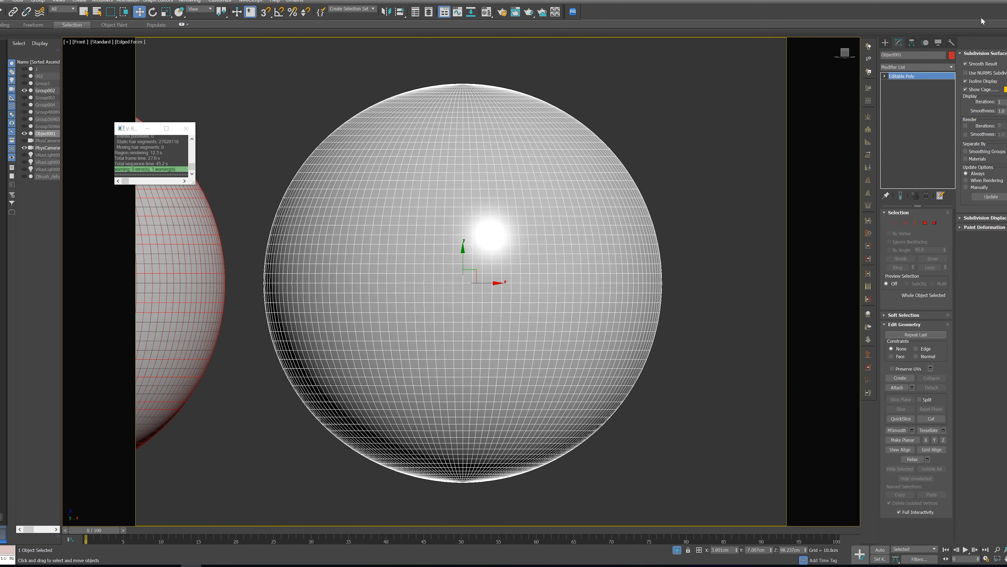
click(886, 42)
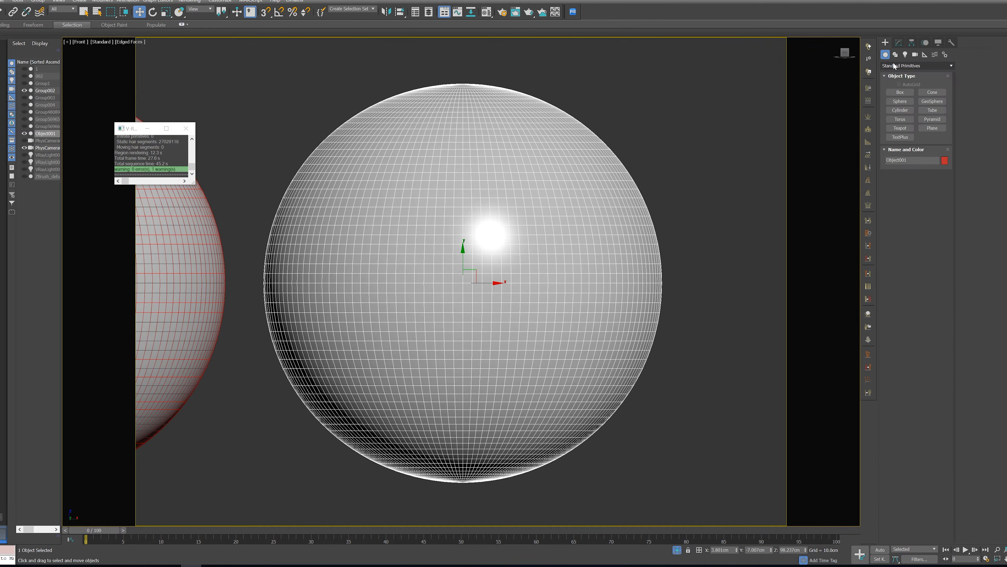
click(899, 101)
scroll(526, 376, down, 5)
drag(408, 338, 500, 394)
right_click(582, 354)
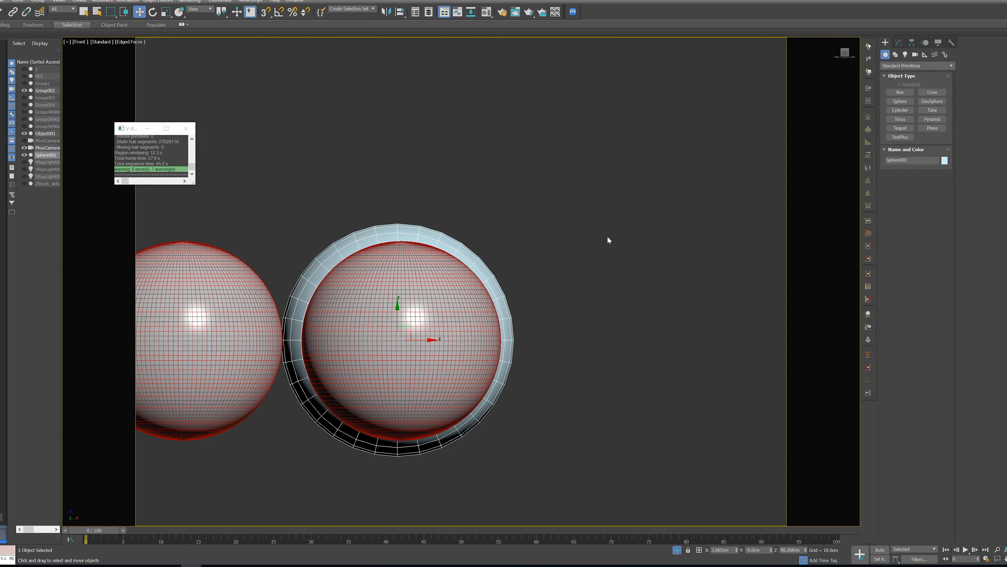
Align the new sphere to the left eyeball's centre and scale it down towards the eyeball's size
key(alt+a)
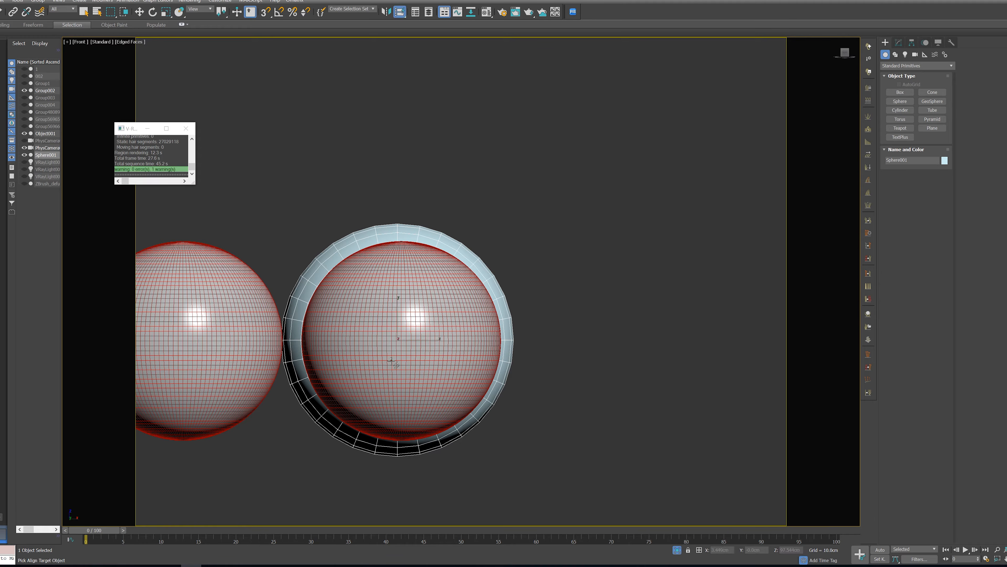
click(391, 360)
alt+middle_drag(652, 332, 634, 338)
key(r)
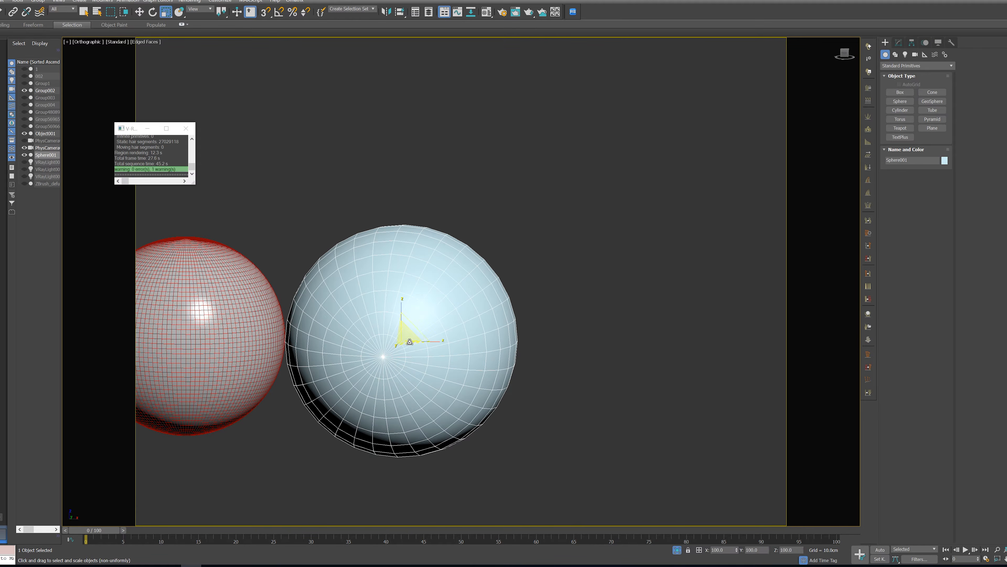
drag(409, 342, 407, 341)
alt+middle_drag(407, 341, 491, 380)
drag(410, 342, 405, 347)
alt+middle_drag(405, 347, 521, 354)
scroll(521, 354, up, 2)
Fine-tune the sphere's uniform scale in a wireframe front view to about 84 percent, just within the eyeball's outline
key(F3)
key(f)
key(z)
scroll(405, 286, up, 2)
scroll(490, 278, down, 2)
drag(490, 277, 491, 277)
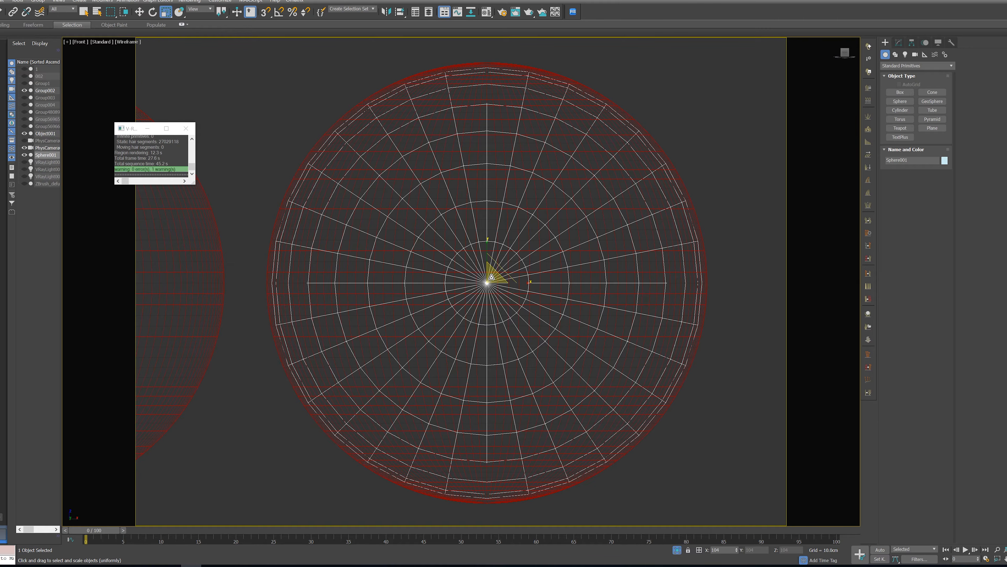
drag(491, 276, 491, 275)
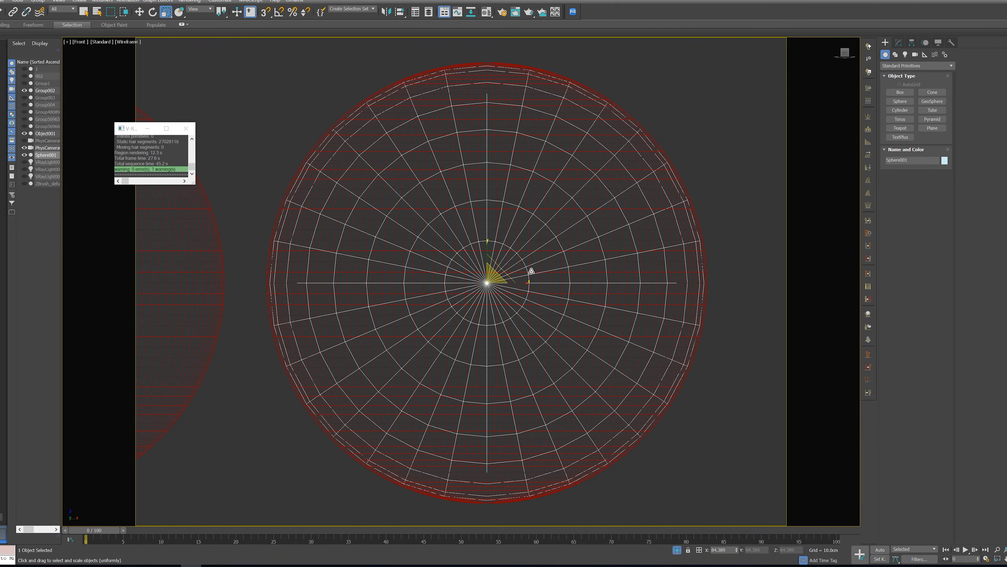
scroll(491, 280, down, 4)
alt+middle_drag(548, 282, 440, 340)
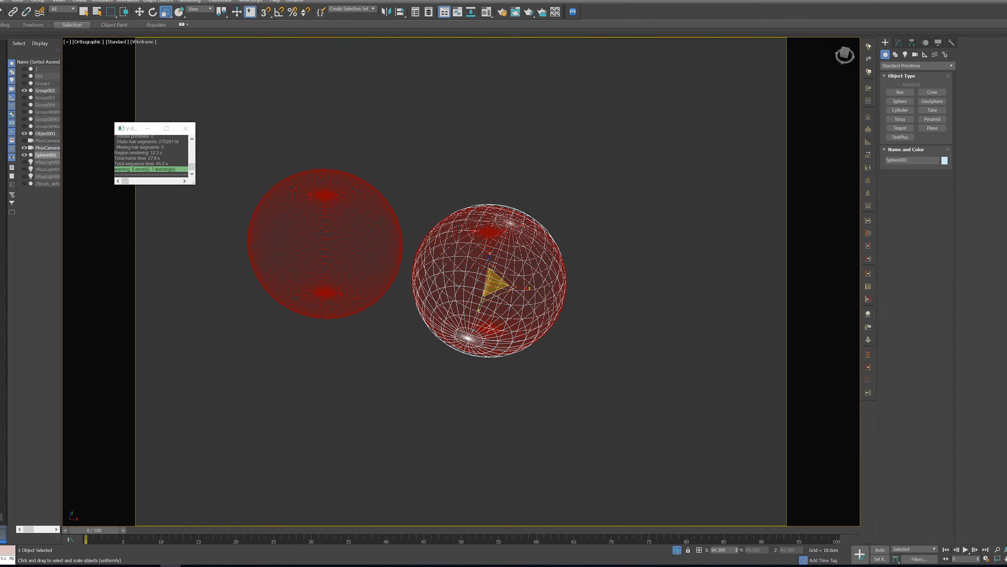
Reduce the sphere's uniform scale further to about 77.6 percent so it sits inside the eyeball
scroll(531, 311, up, 4)
middle_drag(418, 354, 480, 354)
key(F3)
key(F3)
drag(450, 289, 452, 295)
key(F3)
mouse_move(582, 338)
alt+middle_down()
mouse_move(612, 343)
mouse_move(611, 375)
mouse_move(547, 347)
mouse_move(588, 337)
mouse_move(602, 317)
mouse_move(492, 311)
mouse_move(509, 340)
mouse_move(567, 344)
mouse_move(595, 332)
alt+middle_up()
Isolate the inner sphere and assign the grey VRayMtl material named Material #0 to it
key(alt+q)
scroll(492, 311, up, 4)
scroll(552, 328, down, 4)
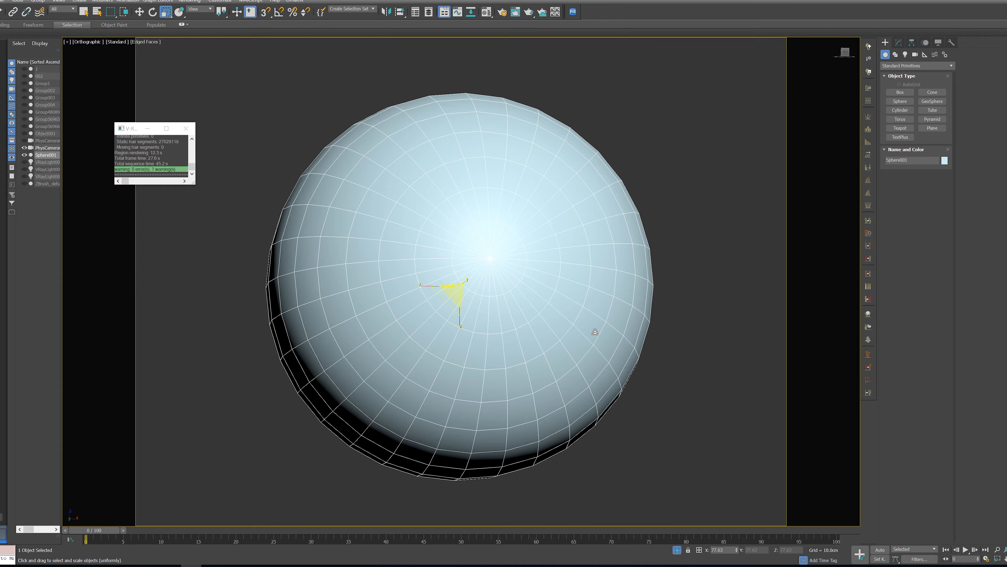
alt+middle_drag(595, 331, 685, 325)
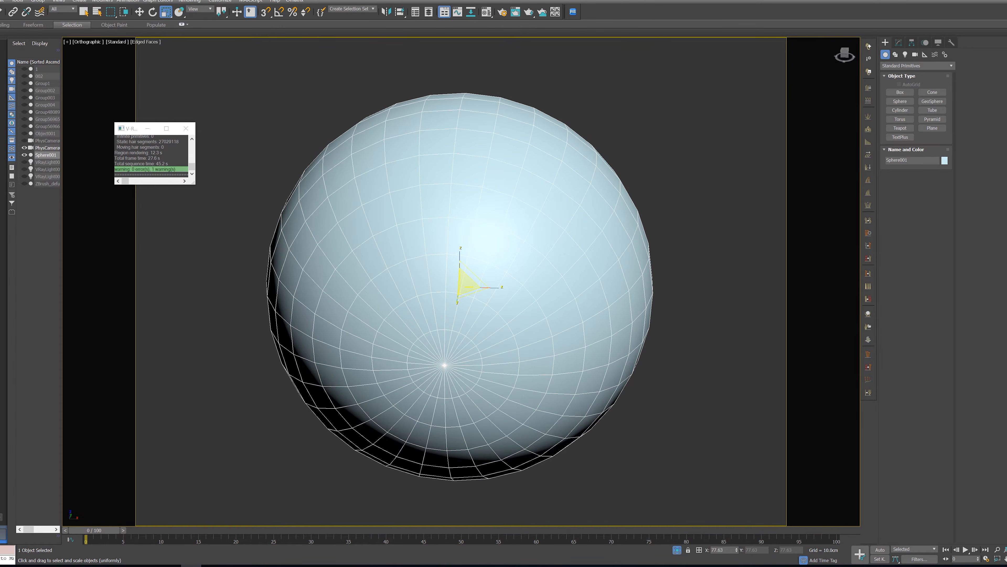
key(m)
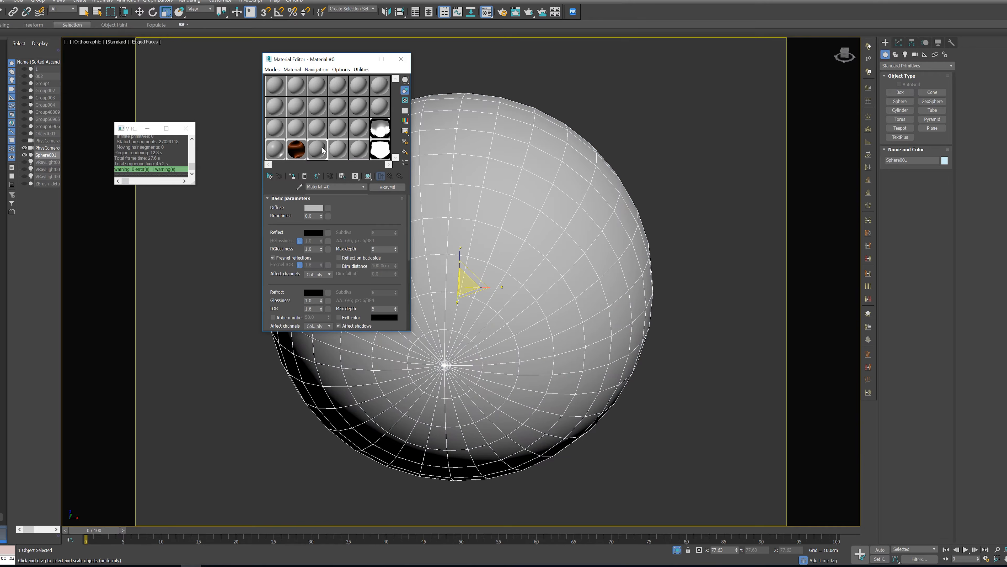
drag(317, 149, 455, 215)
click(402, 58)
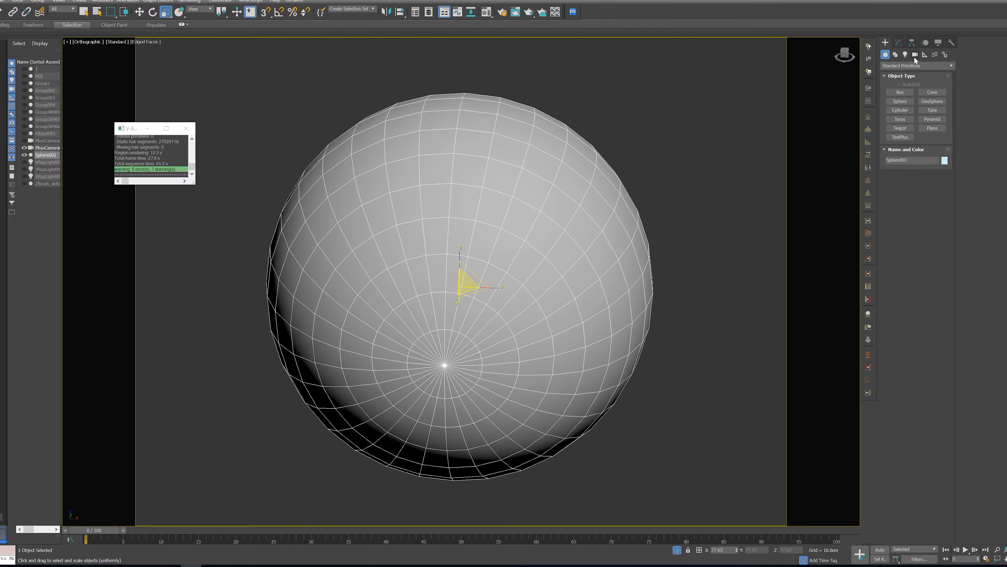
Add an Edit Poly modifier on top of the sphere
click(897, 44)
alt+middle_drag(683, 451, 695, 436)
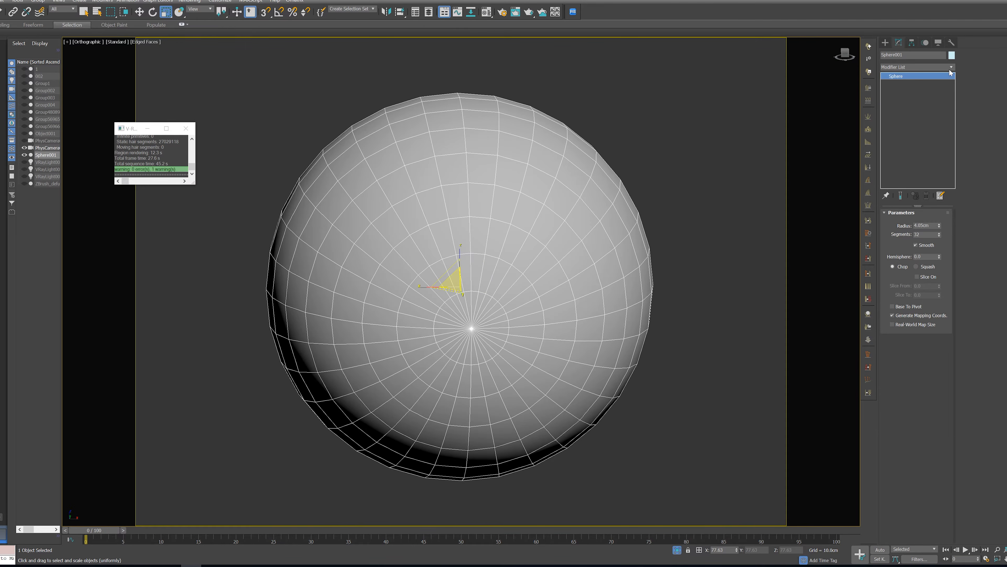
click(949, 69)
key(e)
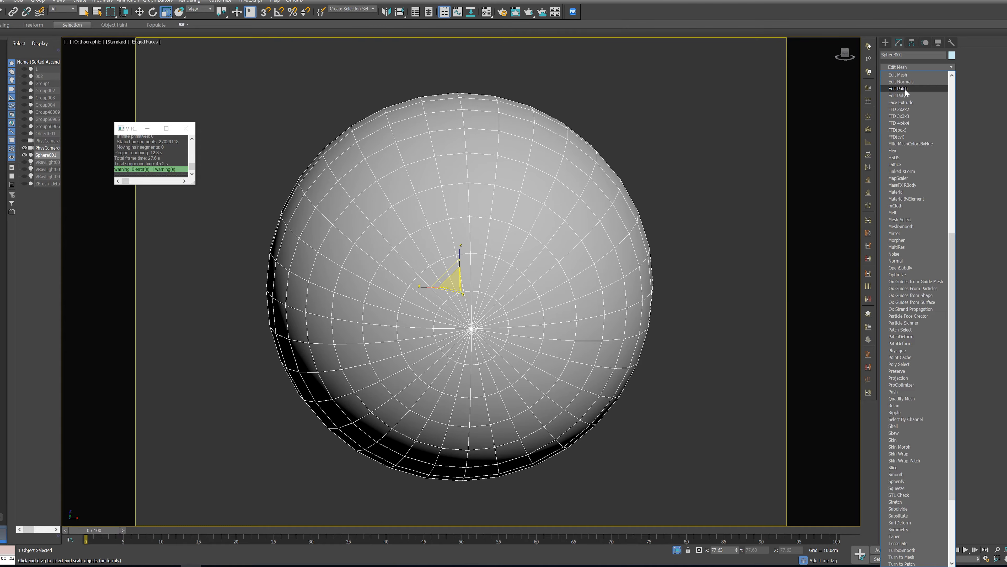
click(905, 95)
Select the ring of radial edges between the first and second loops around the sphere's pole and connect them with one new edge loop
alt+middle_drag(730, 328, 728, 345)
scroll(411, 336, up, 2)
alt+middle_drag(551, 349, 562, 335)
middle_drag(562, 335, 547, 349)
scroll(549, 350, up, 2)
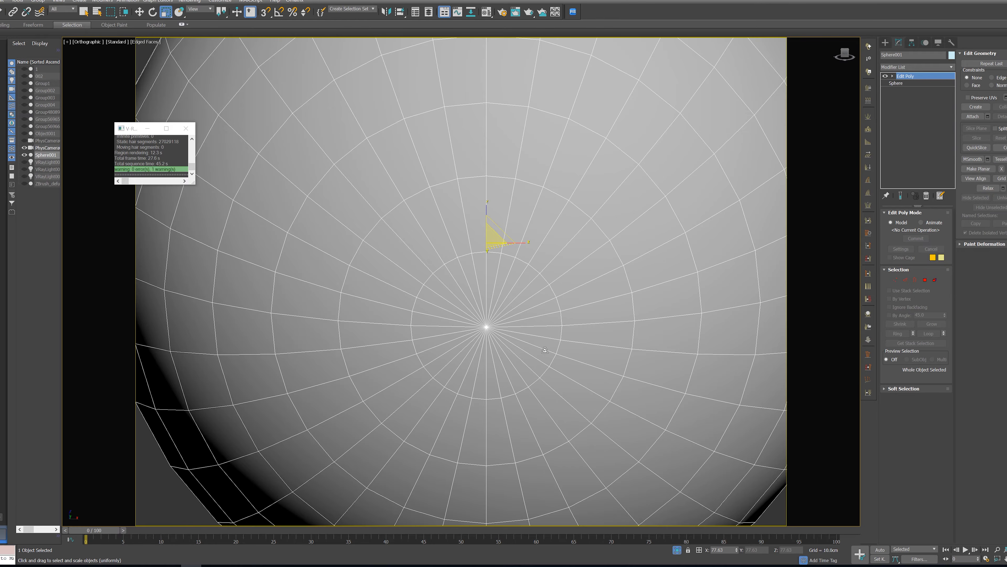
middle_drag(549, 349, 532, 354)
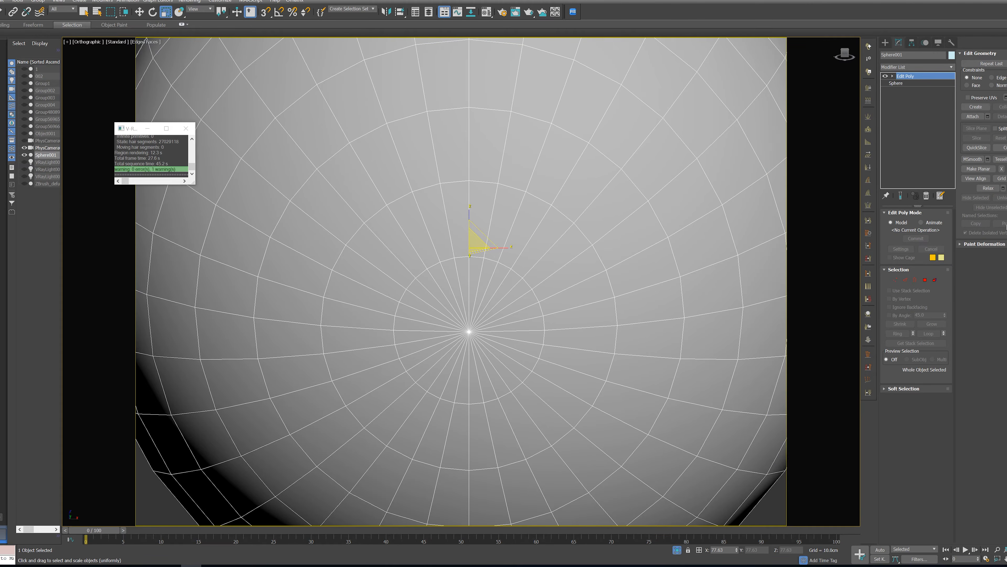
click(905, 280)
click(554, 295)
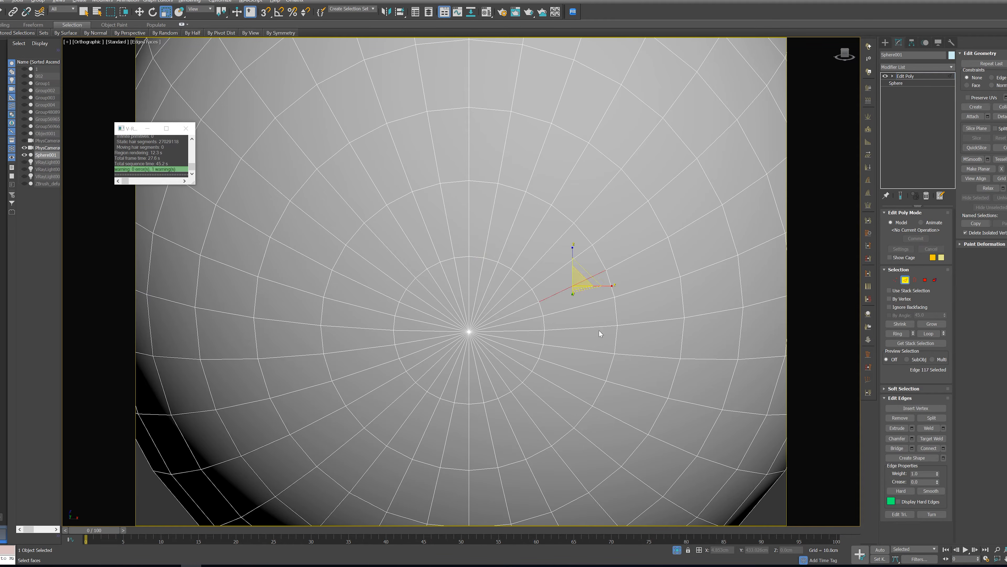
key(alt+r)
click(563, 292)
key(alt+r)
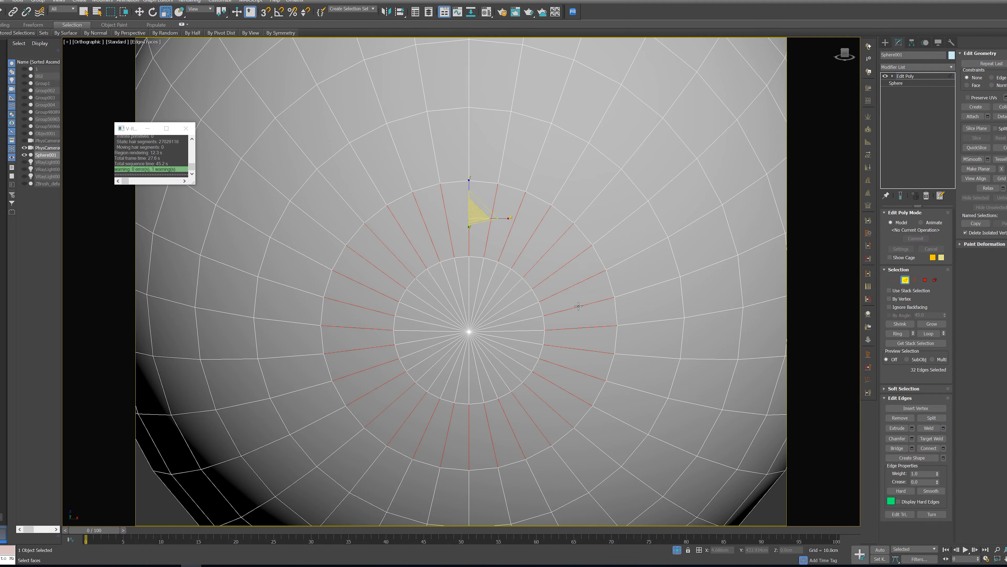
click(932, 449)
Select the innermost edge loop around the pole and convert it to a selection of the adjoining polygons, forming a disc
middle_drag(634, 317, 653, 318)
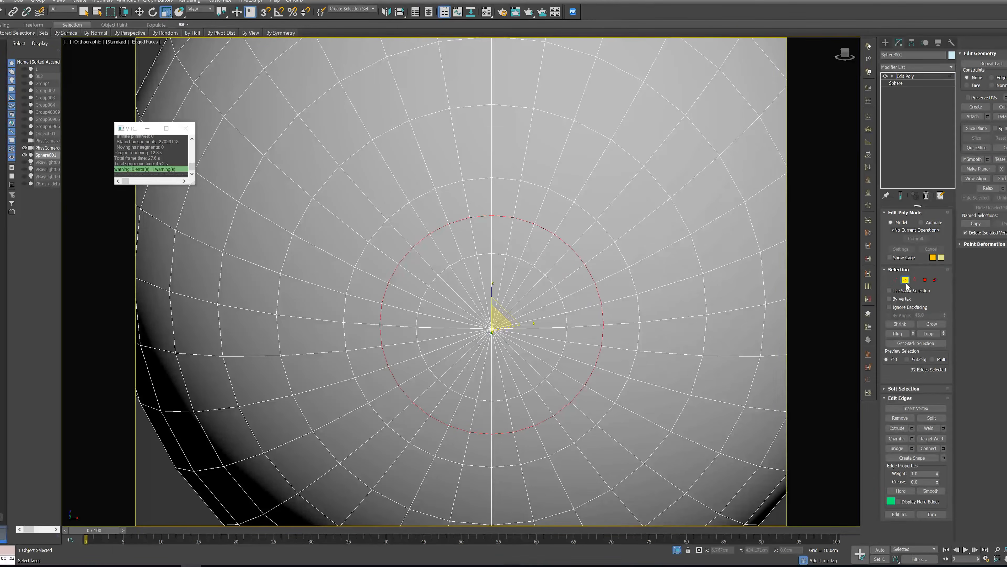
click(564, 327)
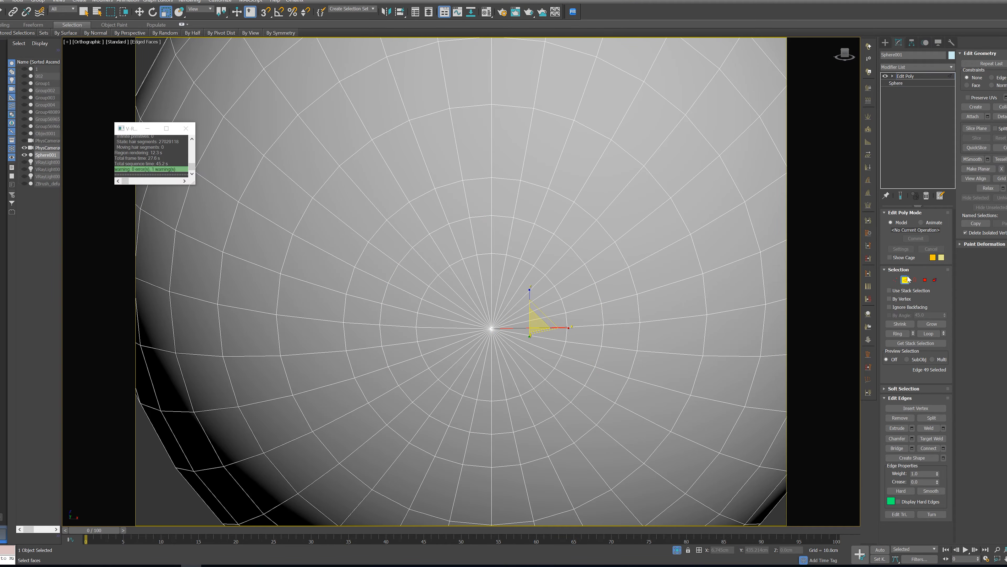
click(567, 318)
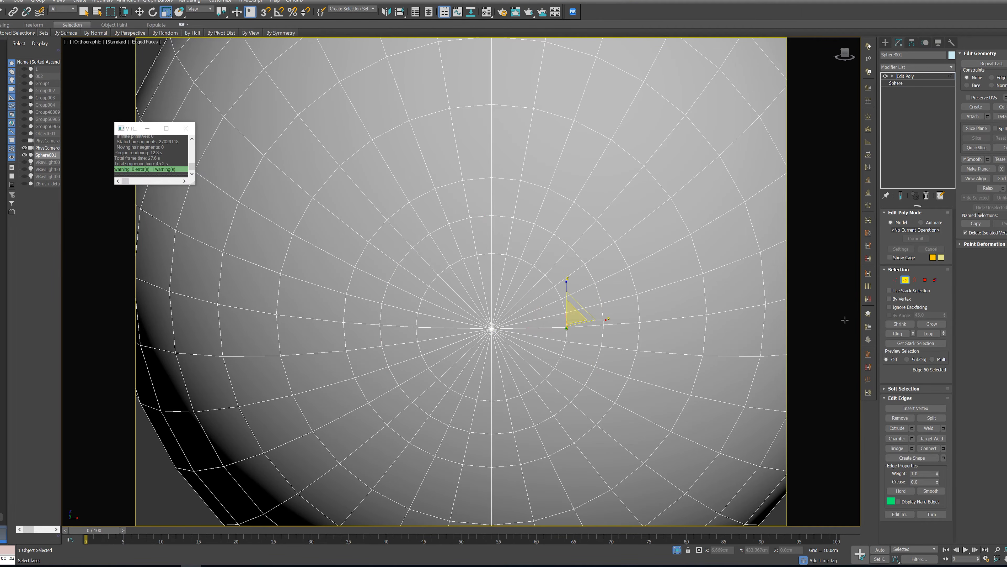
click(928, 334)
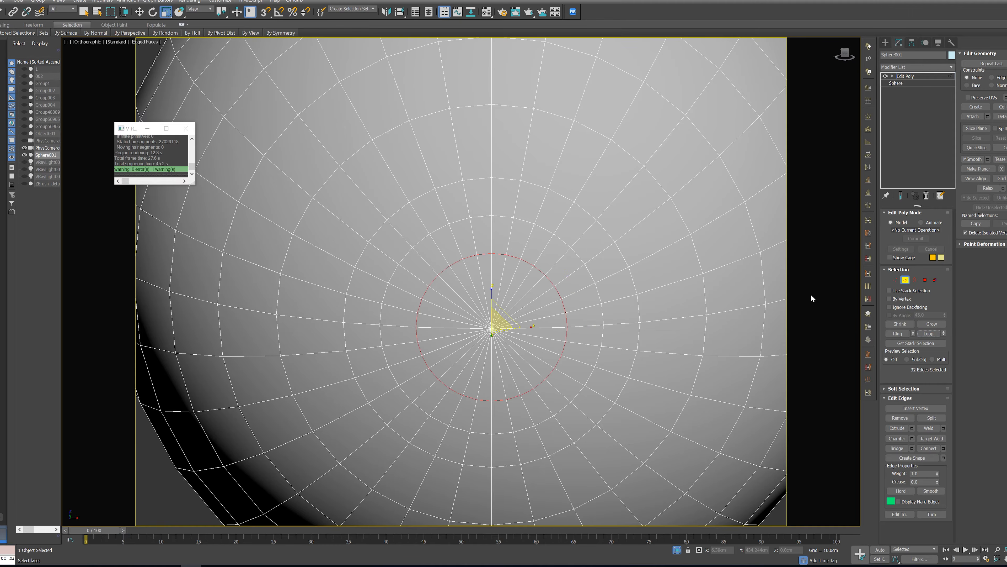
ctrl+click(923, 281)
alt+middle_drag(625, 351, 593, 368)
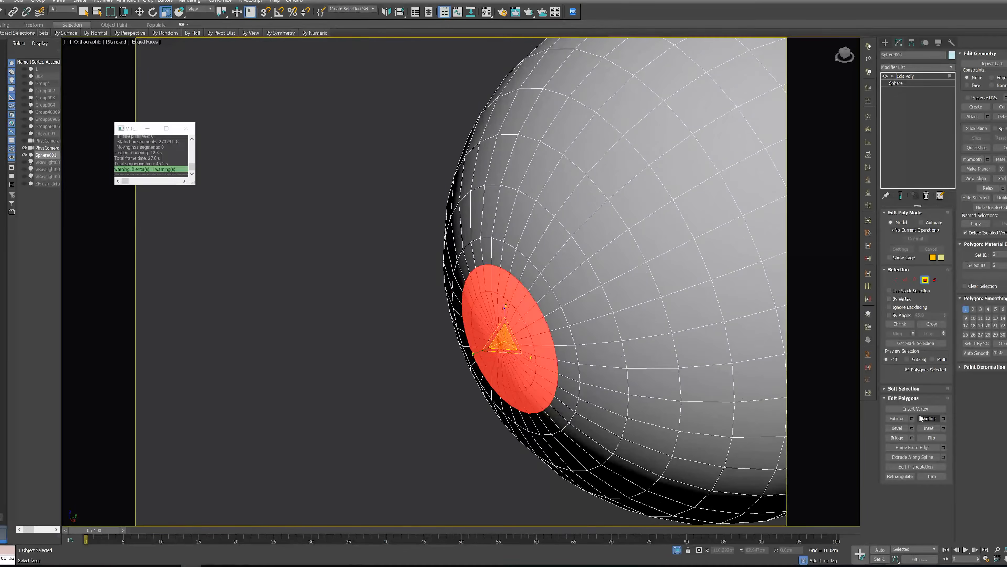
Extrude the selected polygon disc inward with a height of about -0.515 cm to form a recess at the pole
click(912, 418)
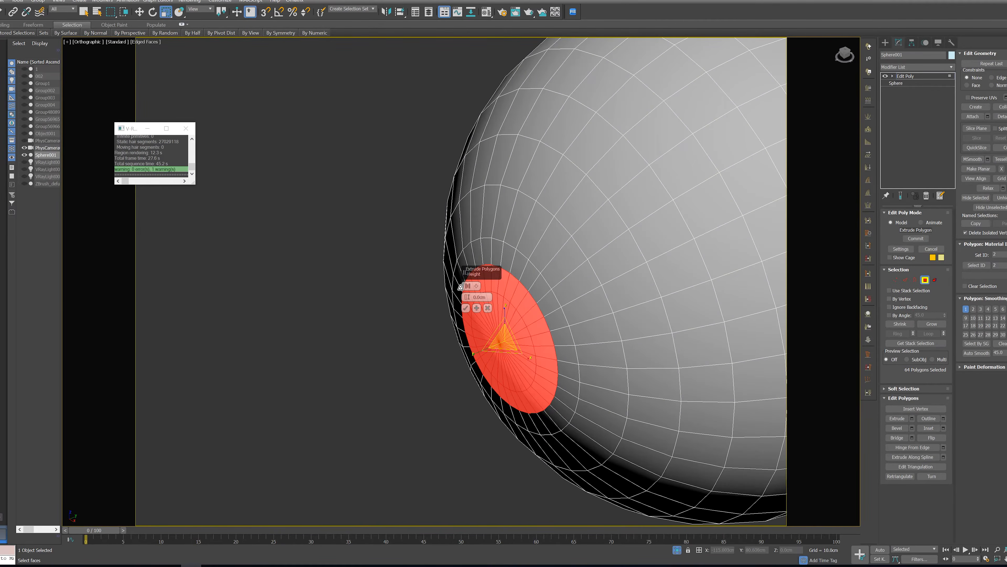
drag(467, 297, 450, 338)
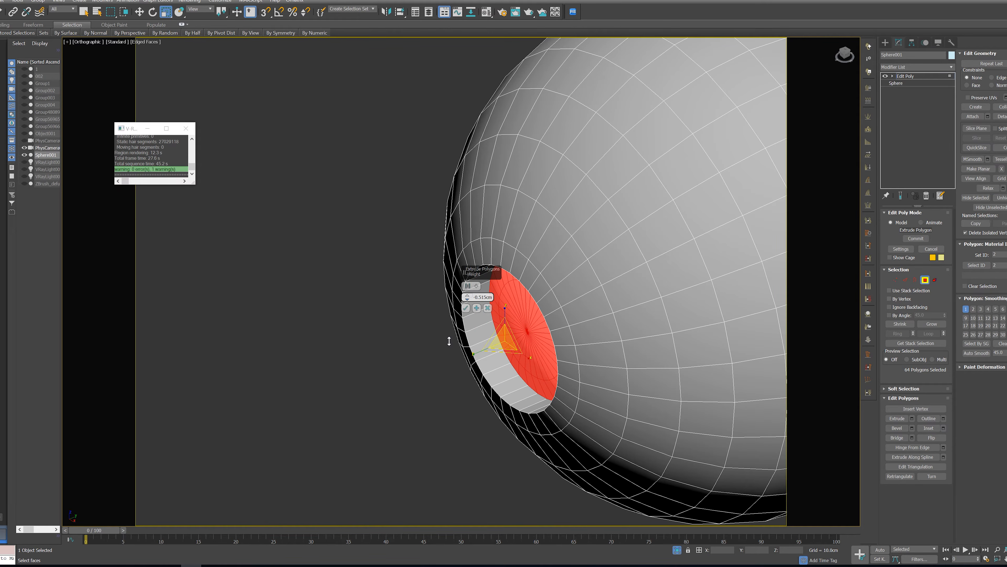
click(466, 308)
alt+middle_drag(510, 375, 537, 333)
drag(532, 326, 523, 351)
alt+middle_drag(523, 351, 458, 385)
scroll(457, 385, down, 8)
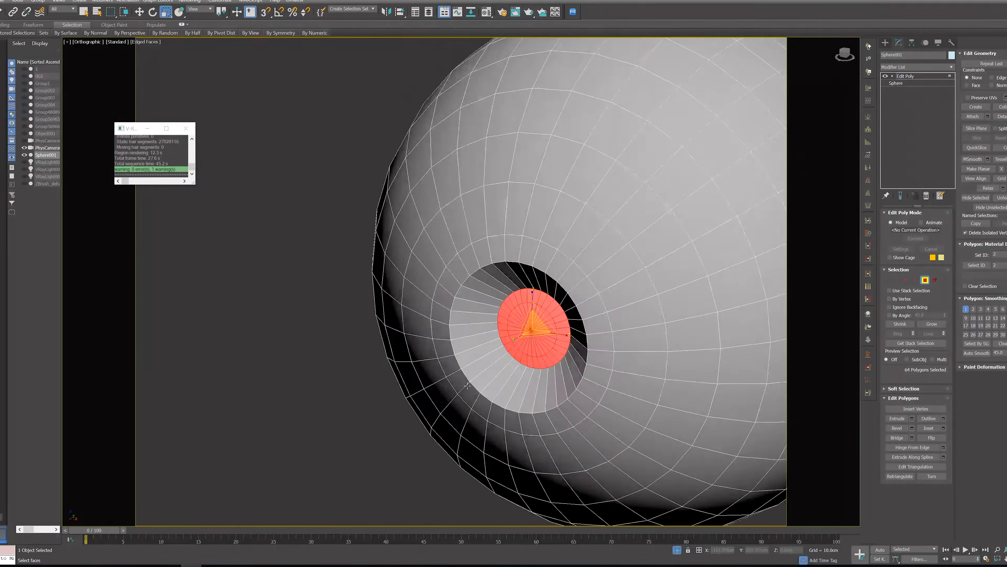
alt+middle_drag(452, 396, 461, 404)
scroll(461, 405, up, 5)
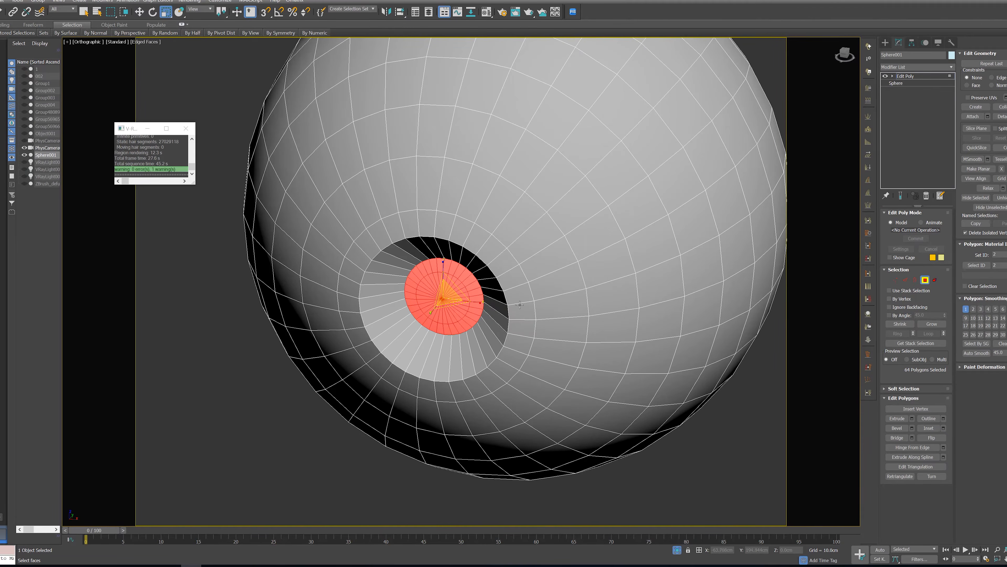
Add a TurboSmooth modifier with 2 iterations to the sphere and display it shaded without edges
click(925, 280)
text(tu)
key(Return)
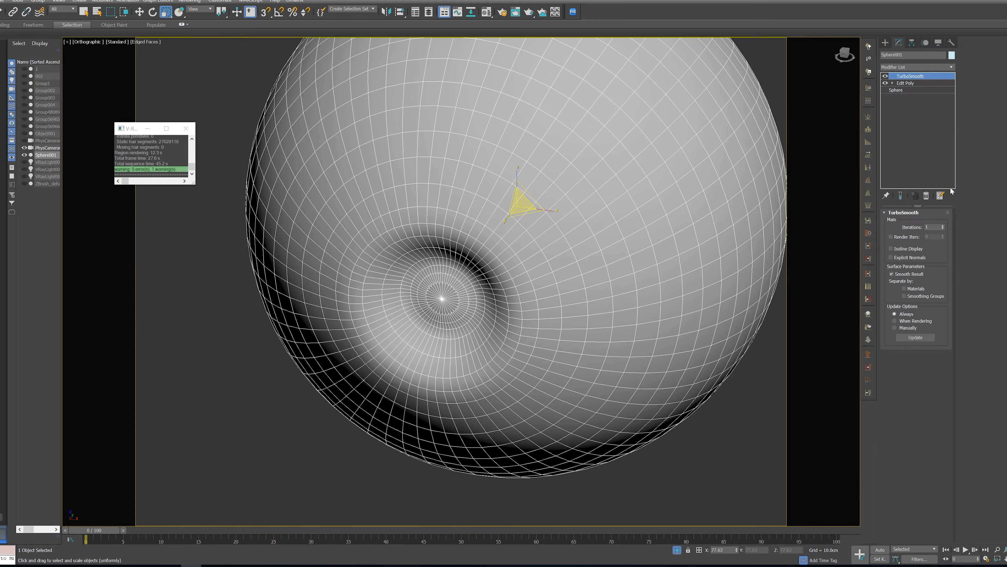
click(942, 225)
scroll(570, 347, down, 2)
middle_drag(605, 324, 564, 339)
key(F4)
scroll(564, 338, down, 2)
alt+middle_drag(512, 371, 542, 353)
scroll(542, 353, up, 5)
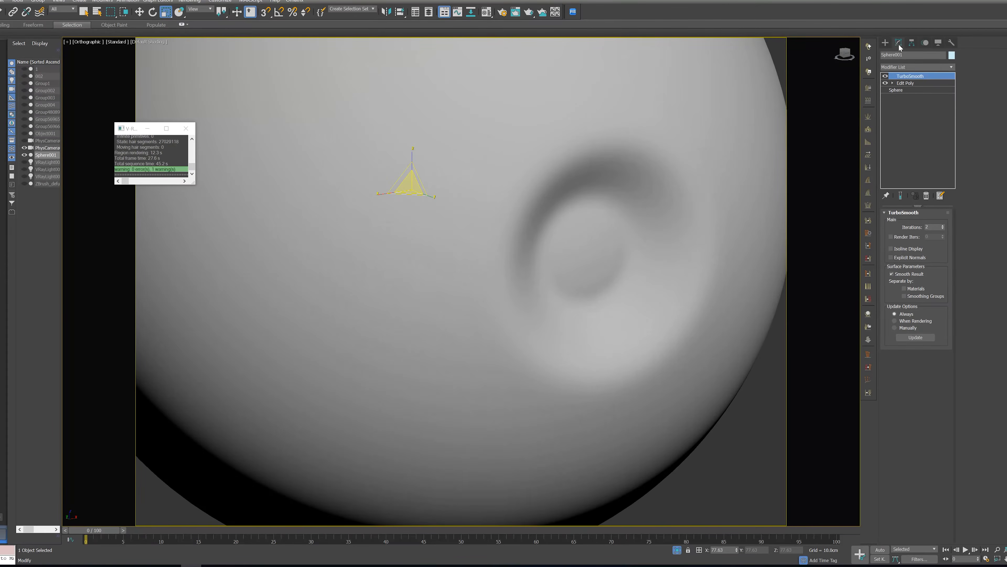
Connect the ring of edges on the recess wall in the Edit Poly level with 2 segments and a pinch of 65
click(906, 84)
scroll(631, 325, up, 3)
scroll(584, 332, up, 2)
key(F4)
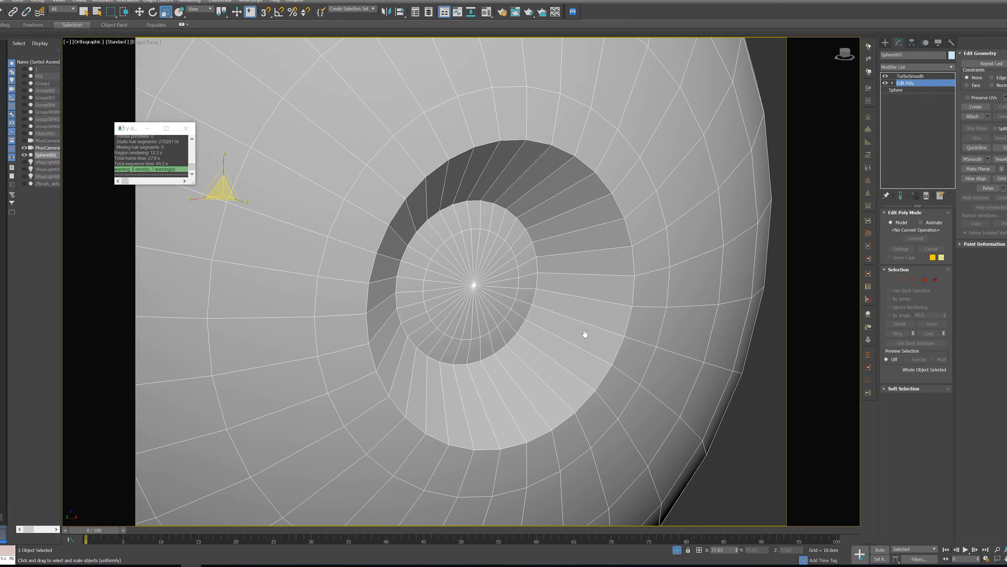
click(904, 277)
click(594, 274)
key(alt+r)
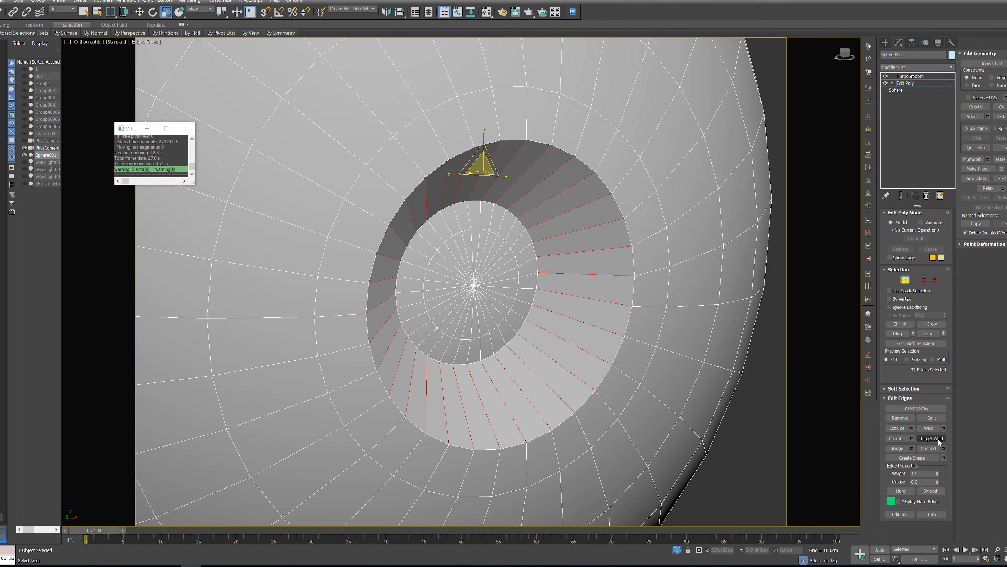
click(943, 448)
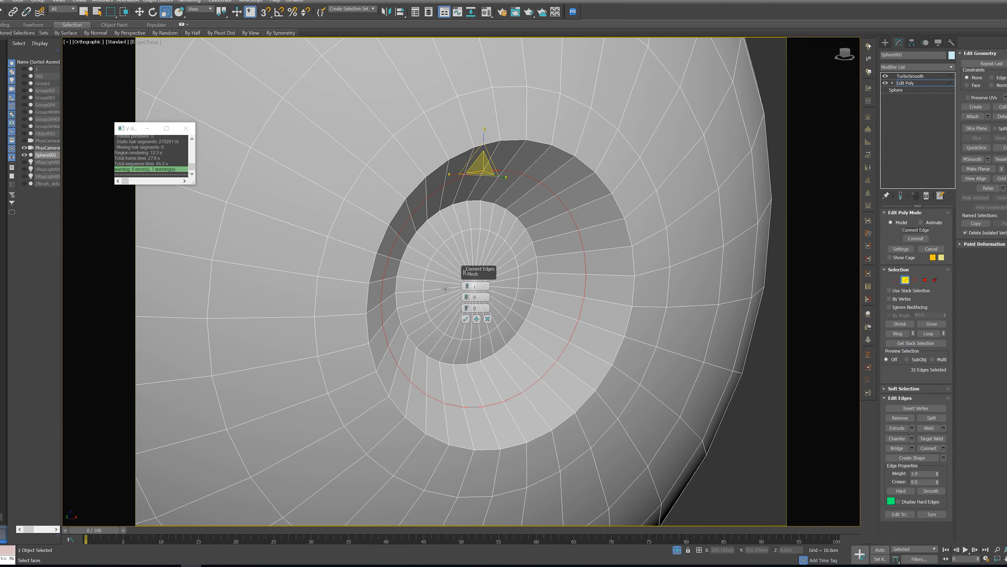
click(468, 285)
drag(467, 296, 484, 222)
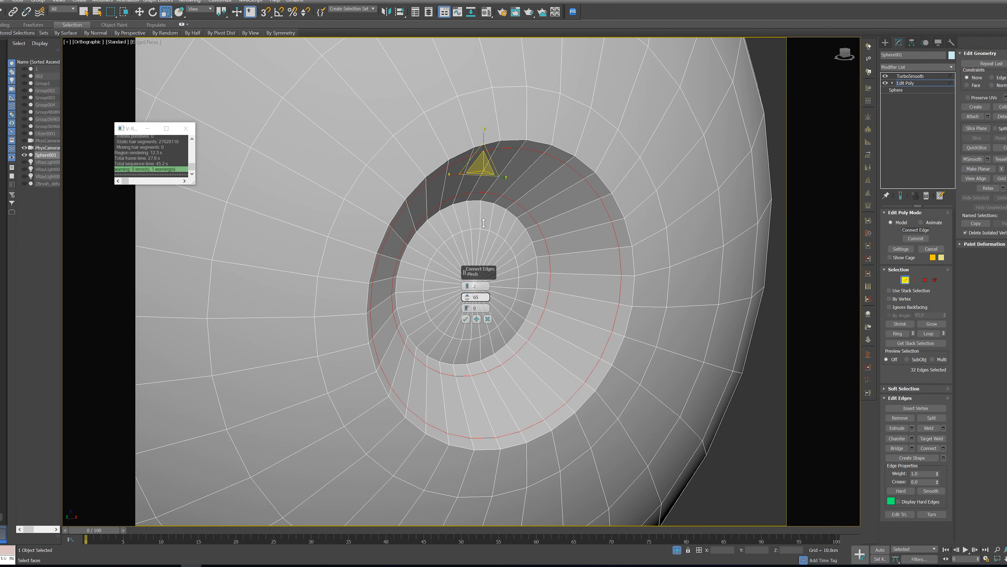
click(466, 318)
Convert the recess floor's centre vertex to its surrounding polygons and move them slightly outward
scroll(517, 320, up, 3)
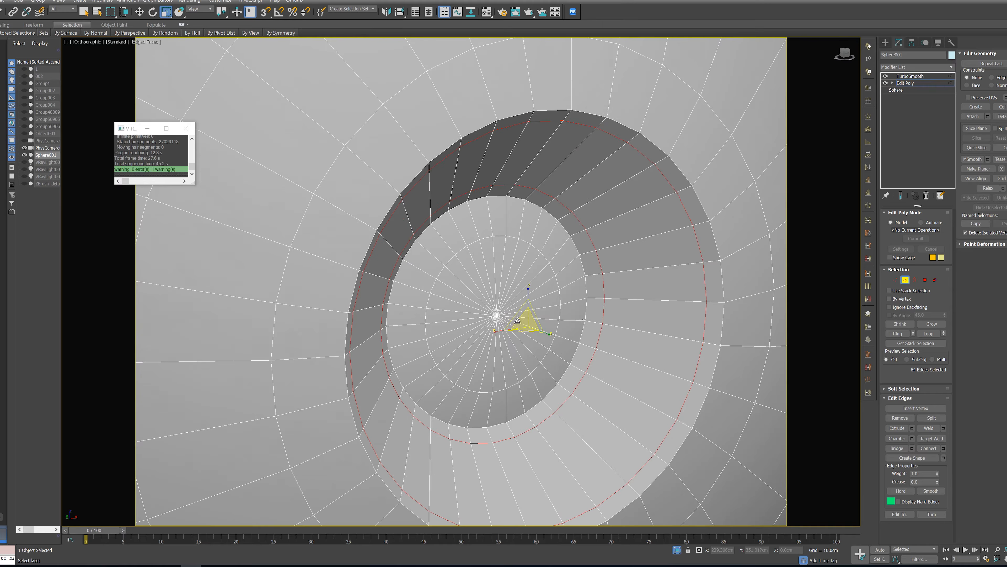
click(896, 279)
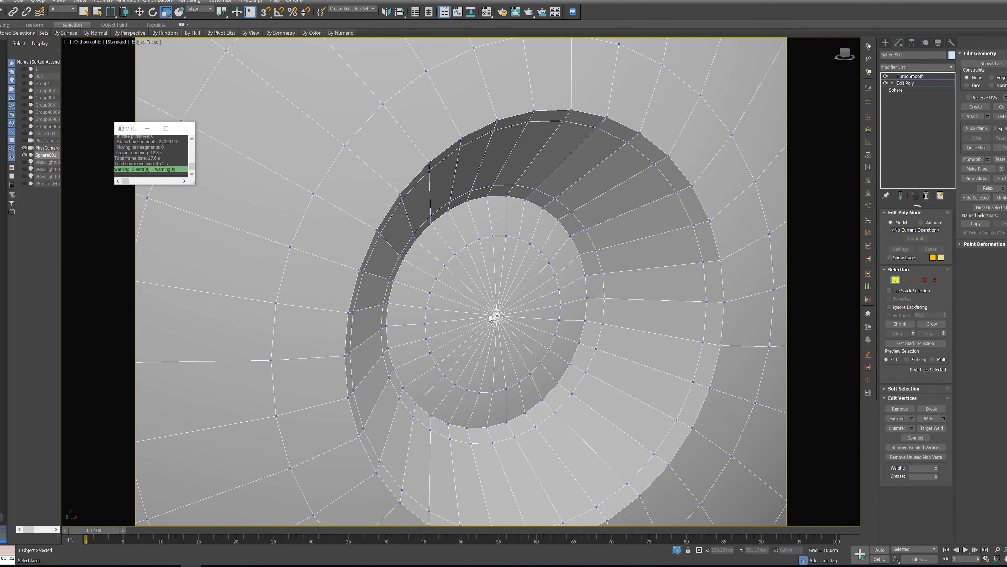
click(497, 314)
alt+middle_drag(569, 338, 591, 342)
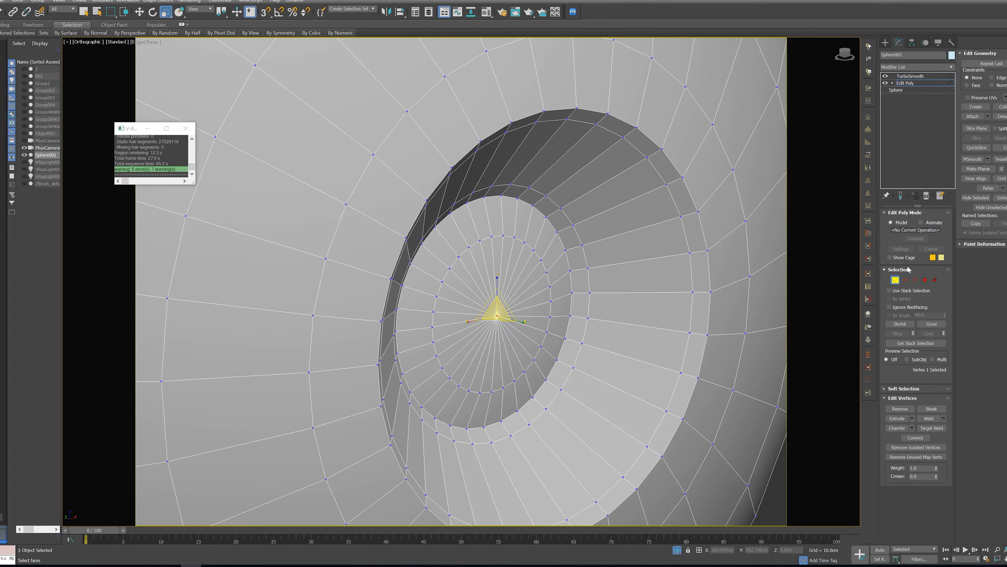
ctrl+click(924, 280)
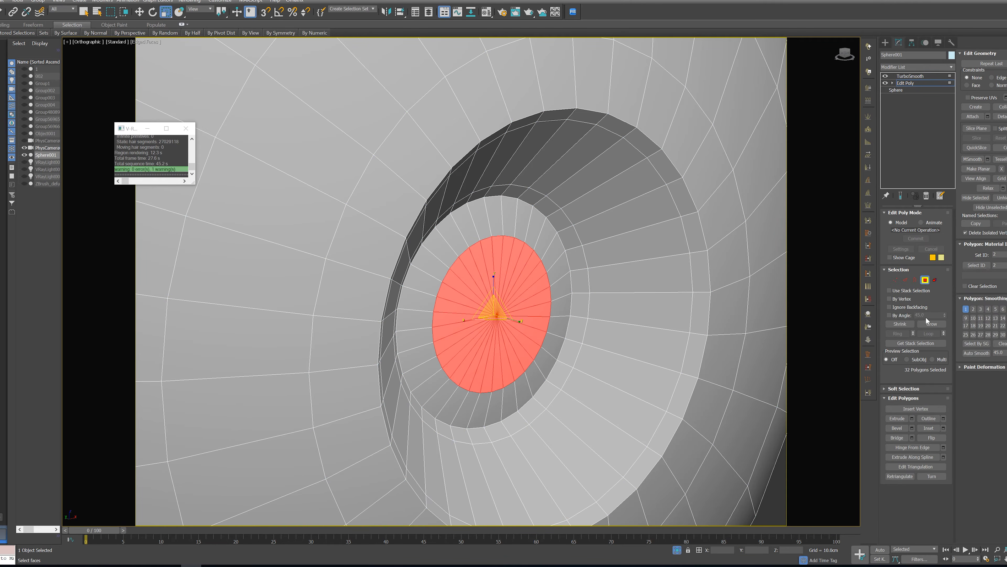
alt+middle_drag(499, 329, 511, 351)
key(w)
click(903, 325)
drag(464, 309, 441, 301)
scroll(500, 310, down, 5)
alt+middle_drag(501, 309, 464, 312)
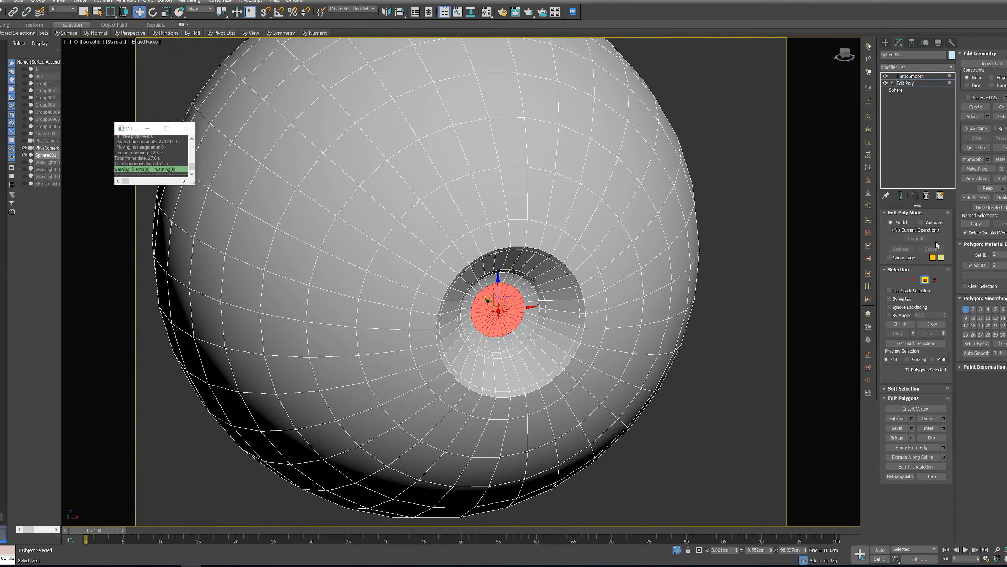
Leave polygon editing, return to the TurboSmooth level and display the smoothed sphere without edges
click(925, 280)
click(909, 76)
key(F4)
scroll(637, 348, down, 6)
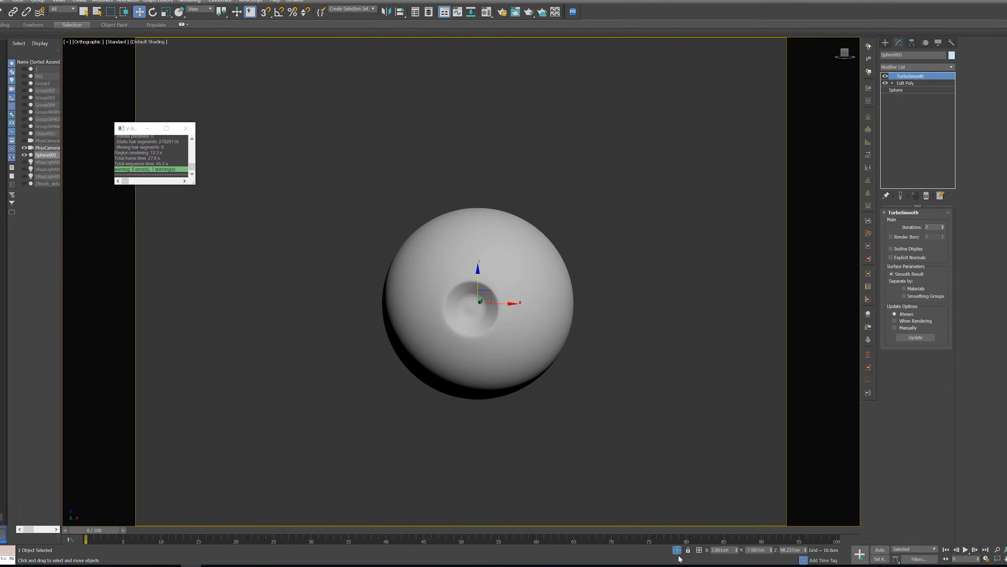
End the isolation, hide the outer eyeball and select the recessed inner sphere
click(677, 550)
click(526, 288)
right_click(526, 288)
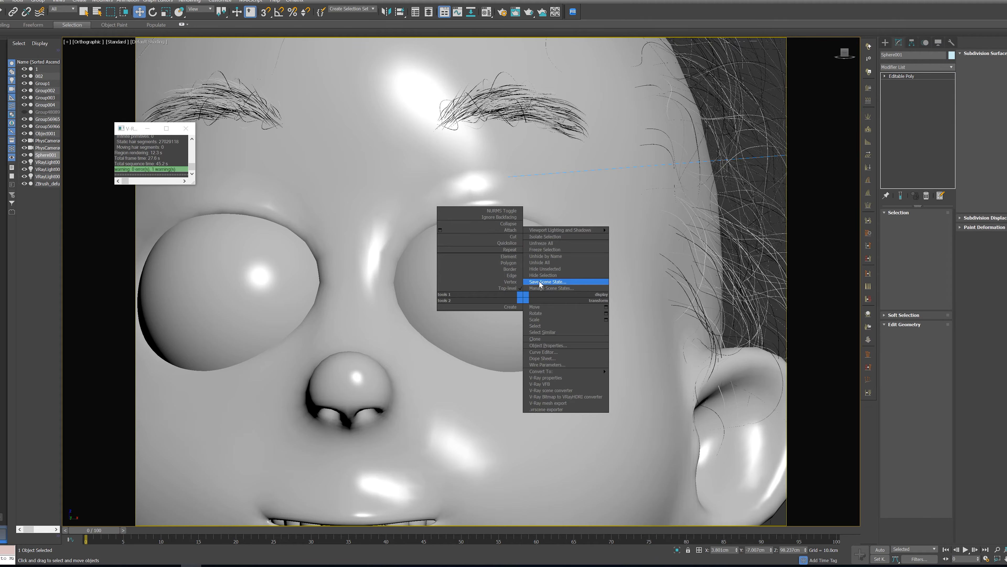
click(540, 277)
click(519, 291)
scroll(520, 292, down, 4)
alt+middle_drag(520, 292, 524, 298)
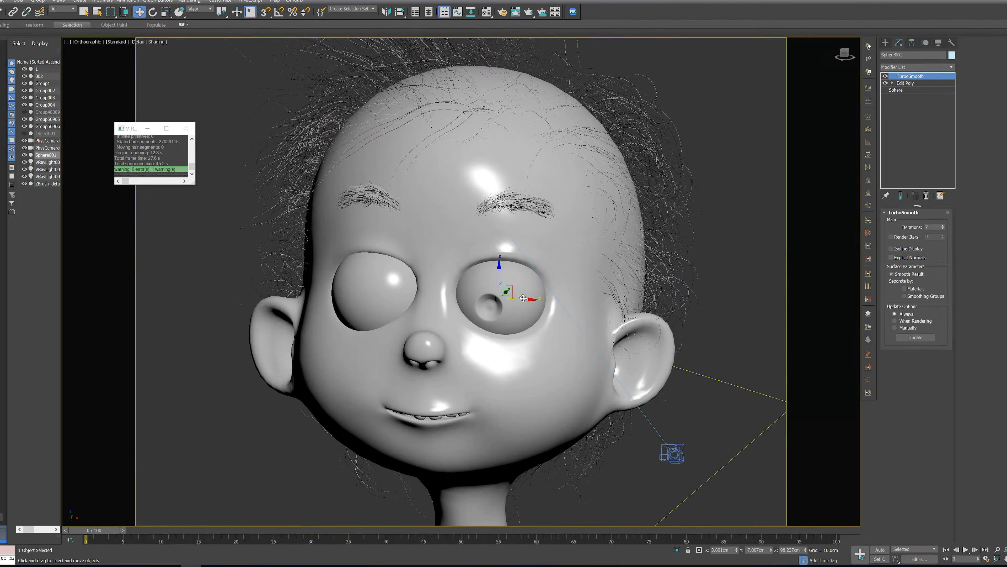
Rotate the inner sphere in the front view so its recess faces forward in the eye socket
key(f)
key(z)
scroll(478, 266, down, 6)
scroll(478, 266, down, 3)
scroll(478, 266, down, 3)
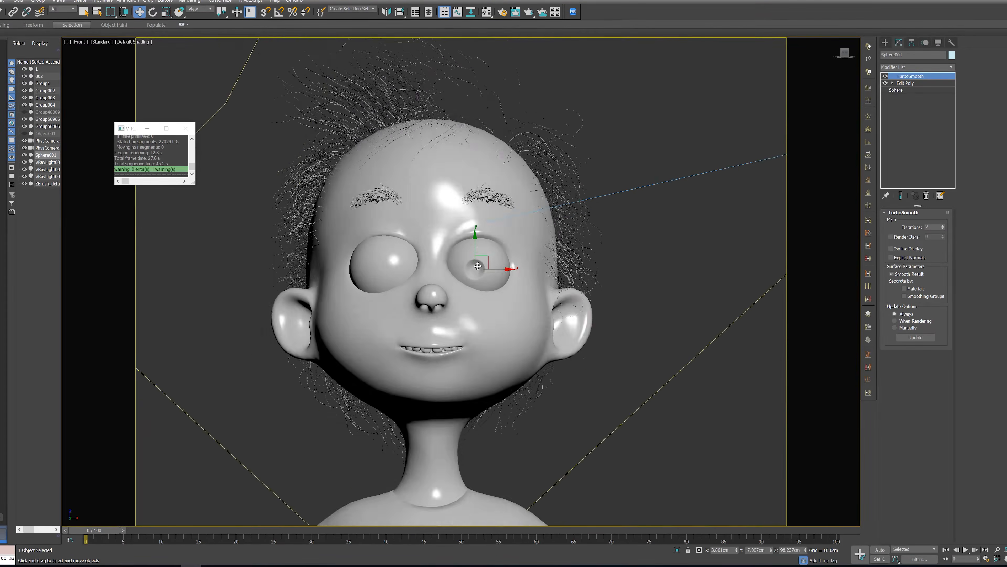
scroll(474, 264, up, 6)
key(e)
mouse_move(470, 262)
mouse_down()
mouse_move(487, 264)
mouse_move(486, 273)
mouse_up()
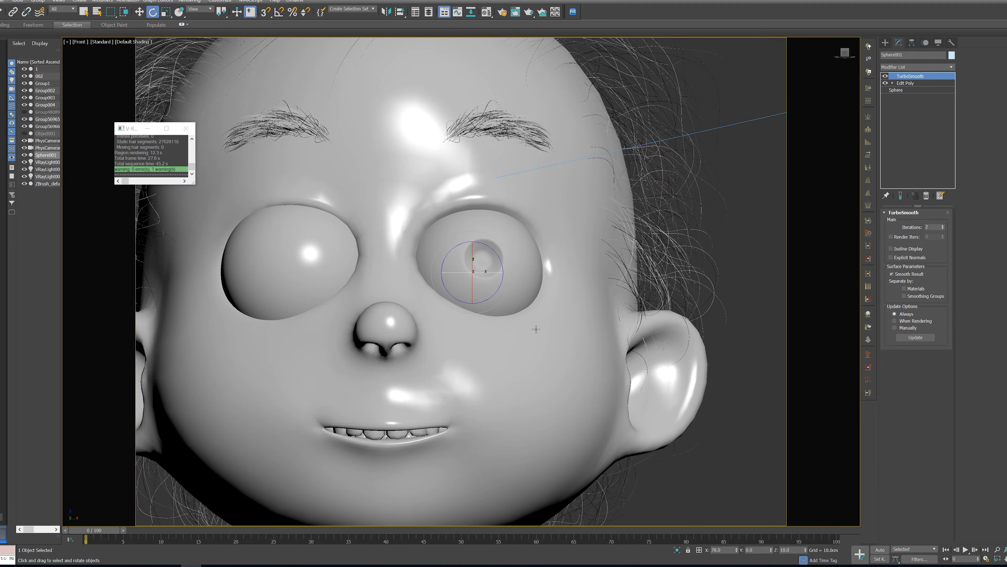
Scale the inner sphere down uniformly to about 74.2 percent
scroll(477, 267, up, 5)
scroll(535, 328, down, 4)
mouse_move(535, 328)
alt+middle_down()
mouse_move(511, 318)
mouse_move(554, 324)
alt+middle_up()
key(r)
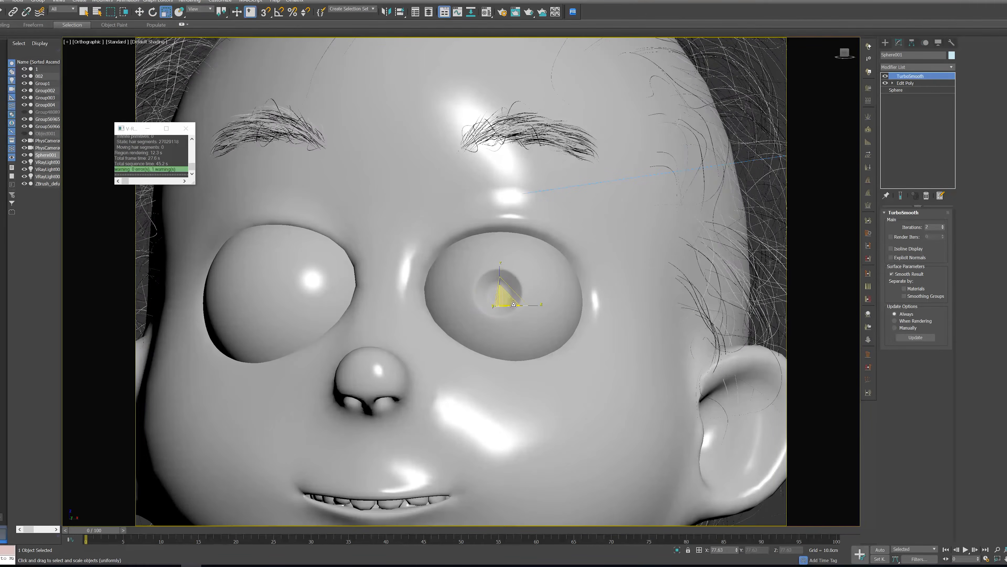
drag(504, 300, 501, 303)
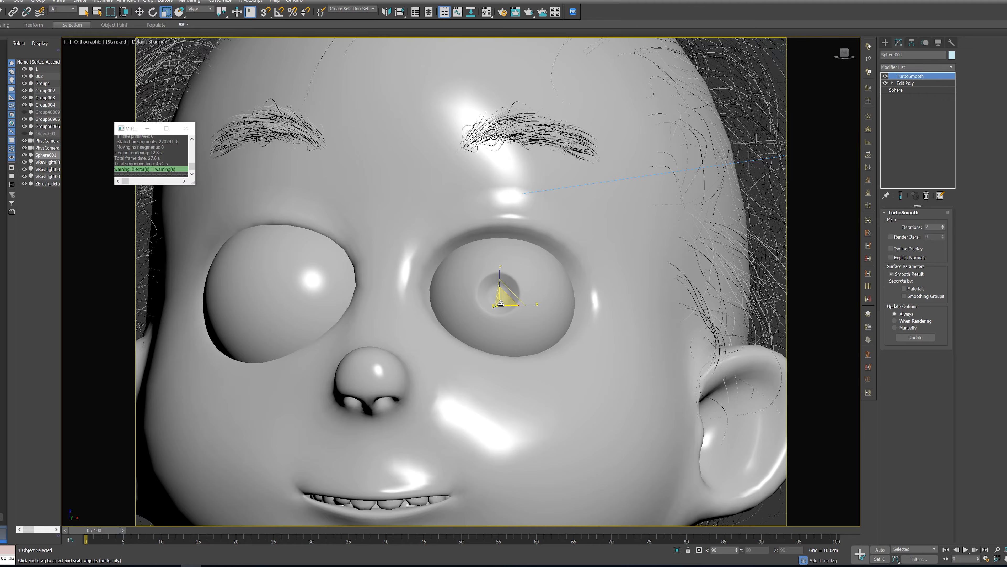
key(w)
scroll(521, 309, up, 3)
key(r)
drag(491, 297, 491, 295)
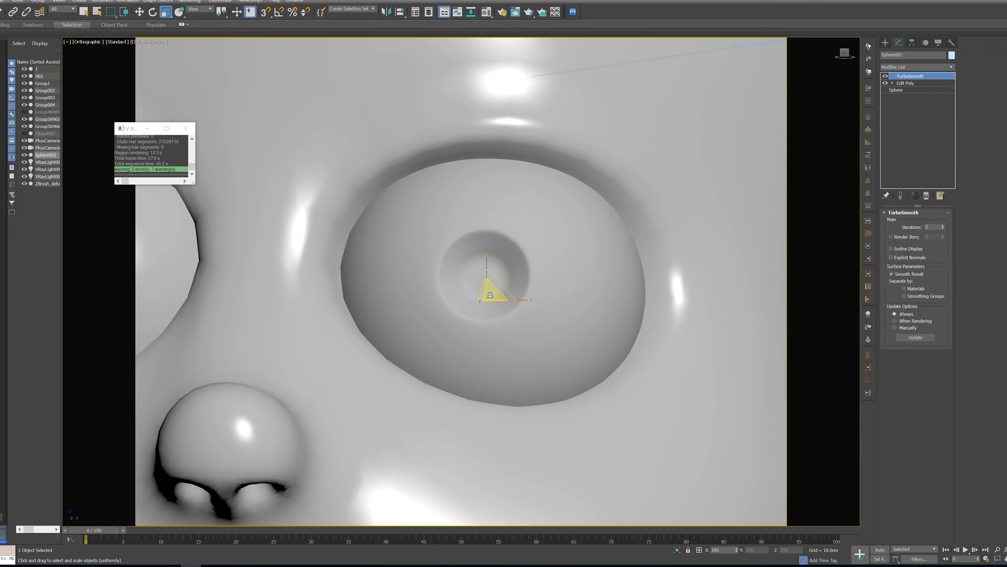
Show edged faces, isolate the recessed inner sphere and clone it as an independent copy named Sphere002
key(F4)
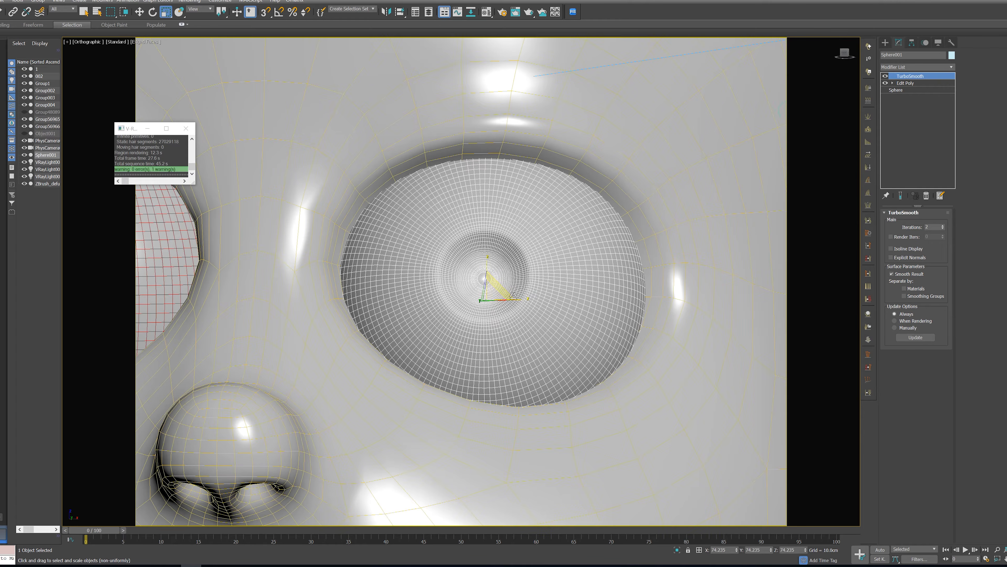
key(alt+q)
alt+middle_drag(542, 256, 562, 273)
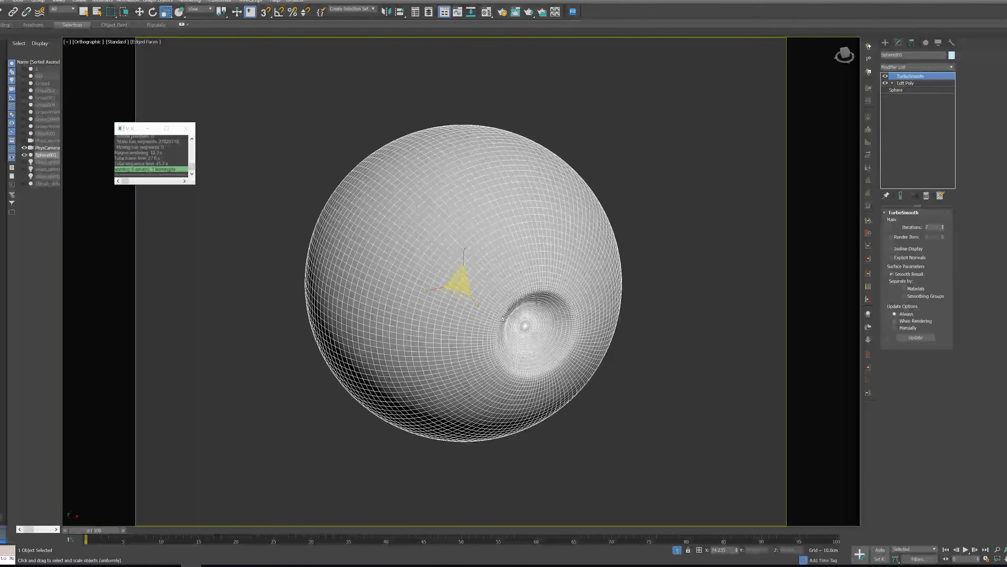
key(ctrl+v)
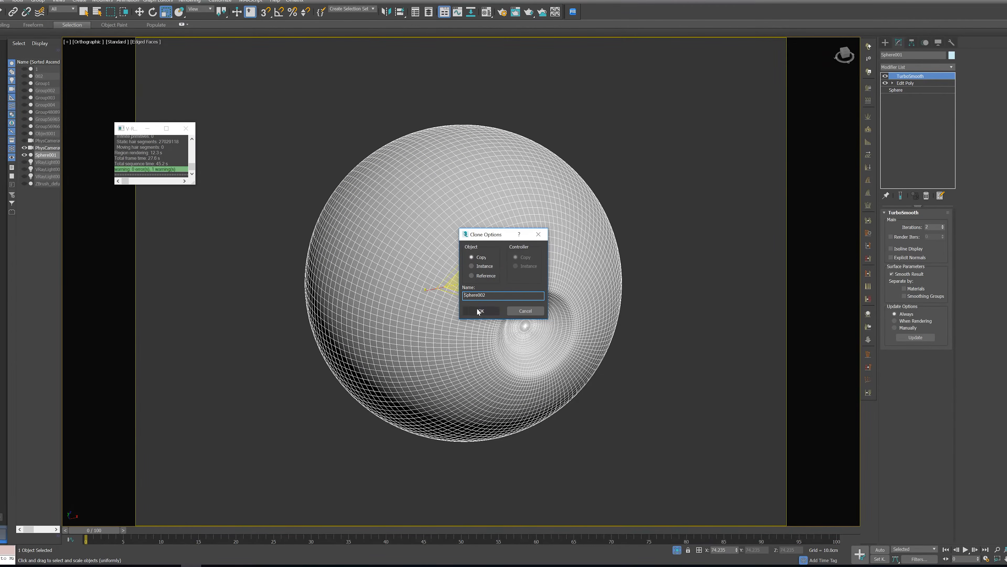
click(482, 310)
Scale the cloned sphere up uniformly to about 77.8 percent so it encloses the original, comparing both in wireframe
drag(462, 284, 461, 284)
key(F3)
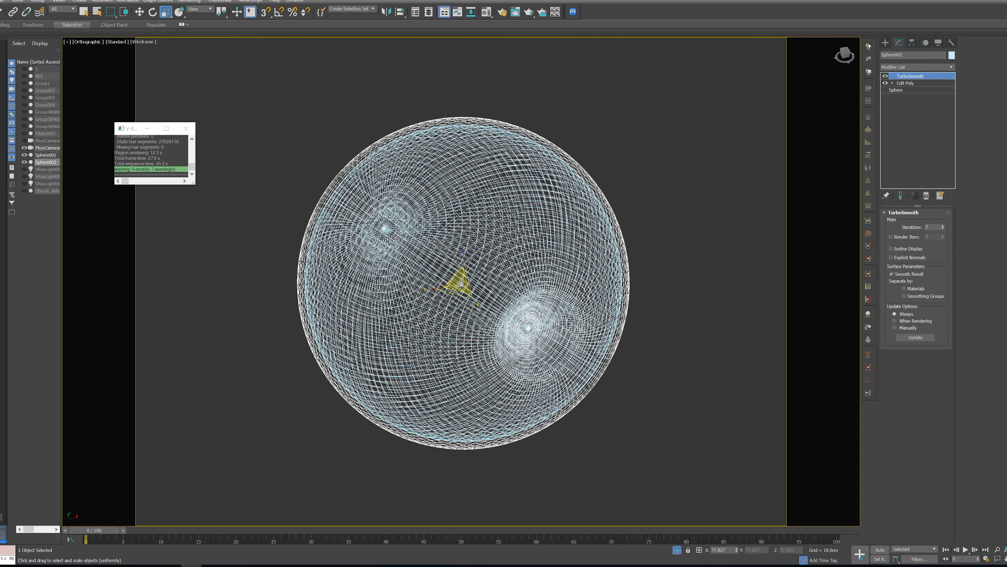
alt+middle_drag(616, 316, 592, 308)
key(F3)
Delete the Edit Poly modifier from the cloned sphere, return to its TurboSmooth level and compare the two spheres in wireframe
click(908, 83)
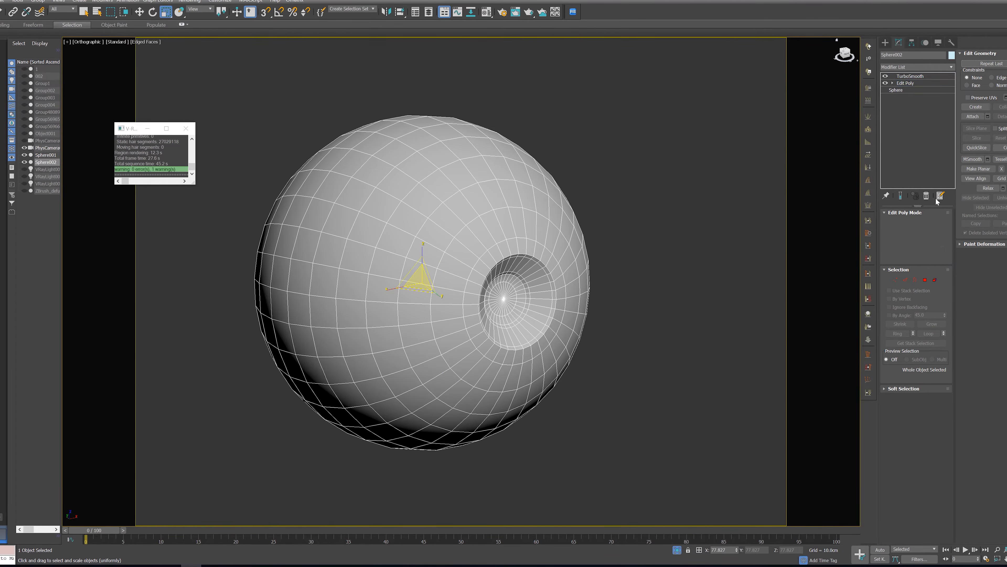
click(926, 196)
alt+middle_drag(570, 270, 542, 269)
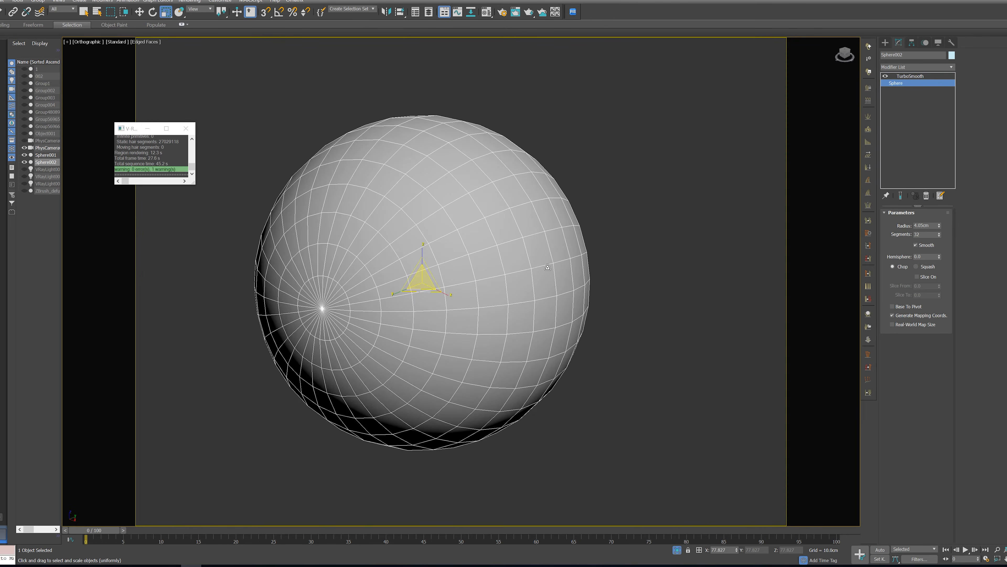
click(912, 76)
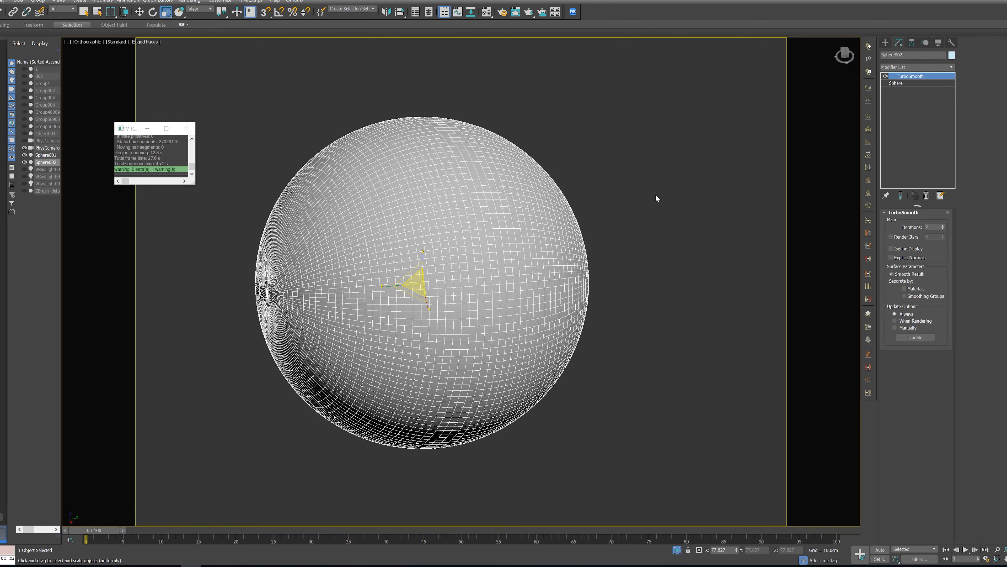
key(F3)
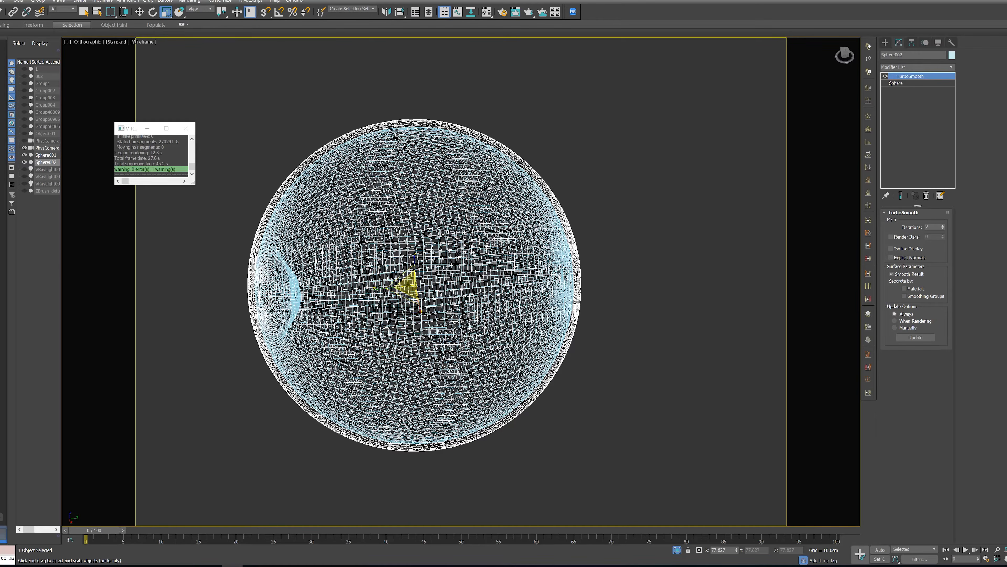
mouse_move(606, 269)
middle_down()
mouse_move(615, 289)
mouse_move(599, 288)
mouse_move(622, 268)
mouse_move(628, 276)
middle_up()
key(F3)
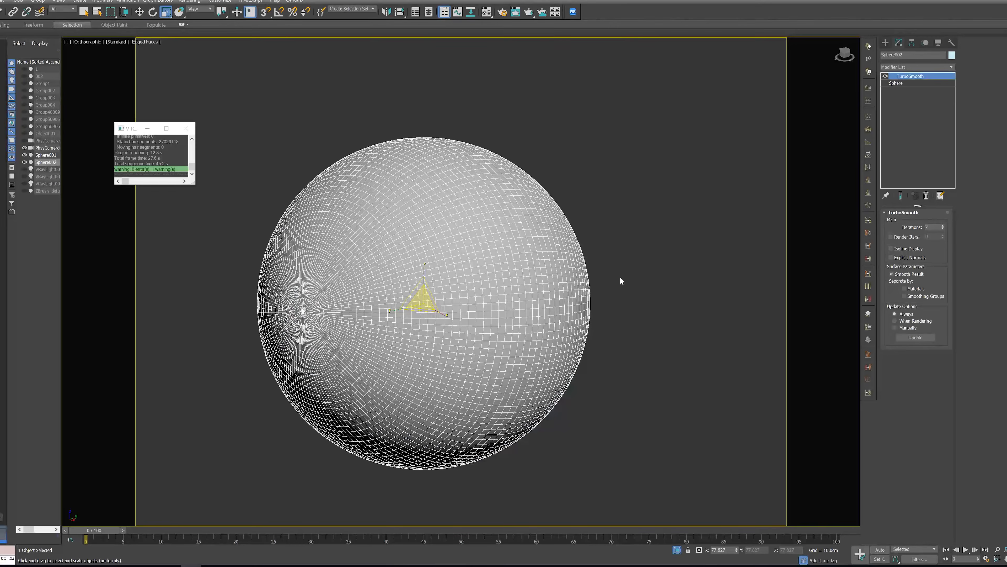
Set the reflection and refraction colours of the V-Ray material Material #0 to light grey
key(m)
click(338, 150)
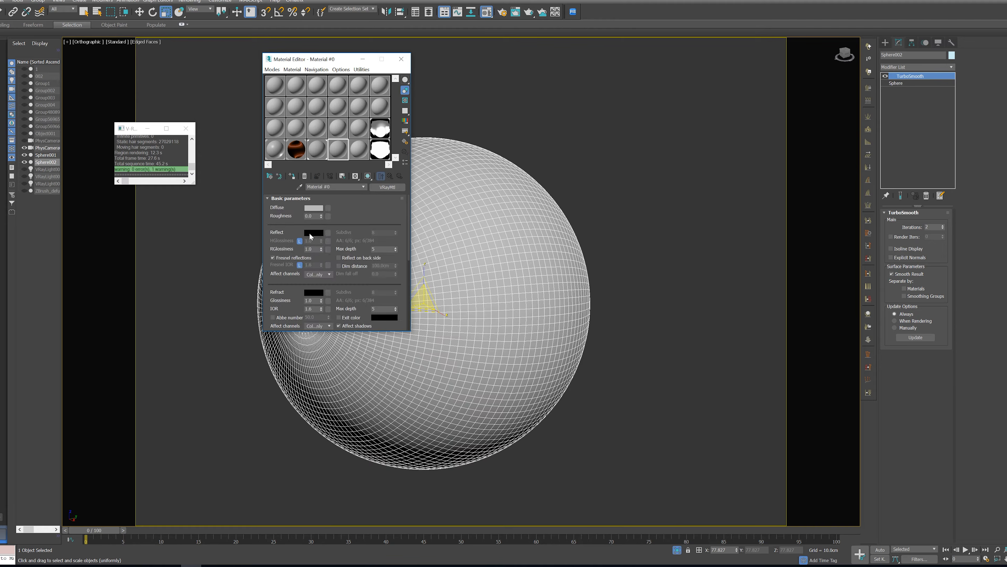
click(313, 233)
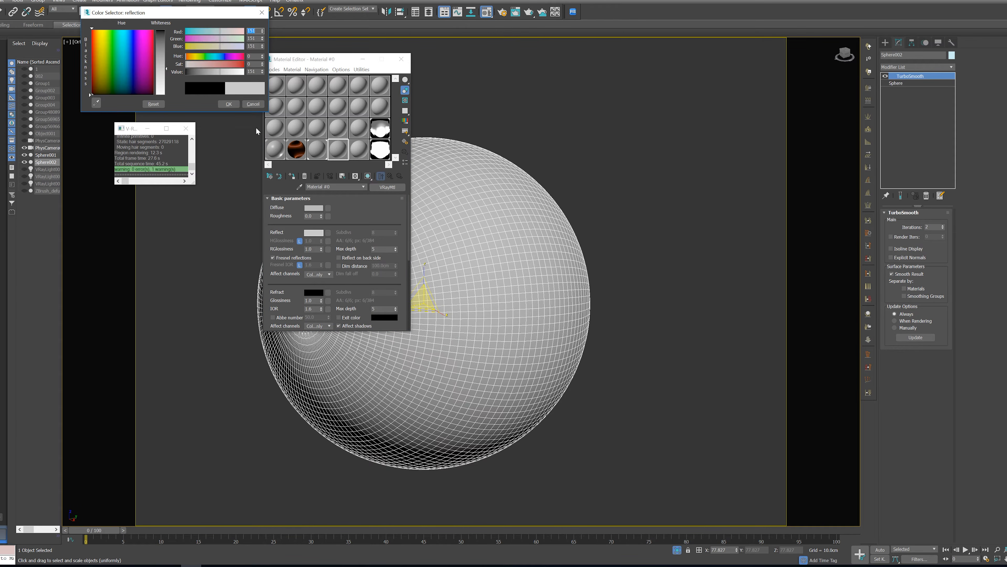
click(228, 103)
click(314, 292)
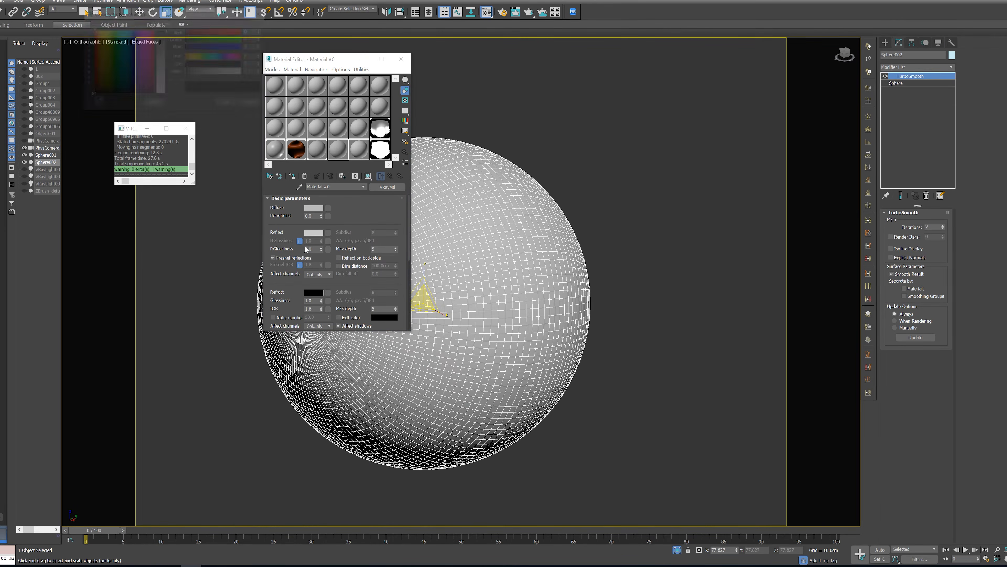
drag(161, 59, 158, 78)
click(228, 104)
Assign the material to the outer cloned sphere, rename it cornea to avoid the name conflict and close the Material Editor
drag(323, 157, 469, 234)
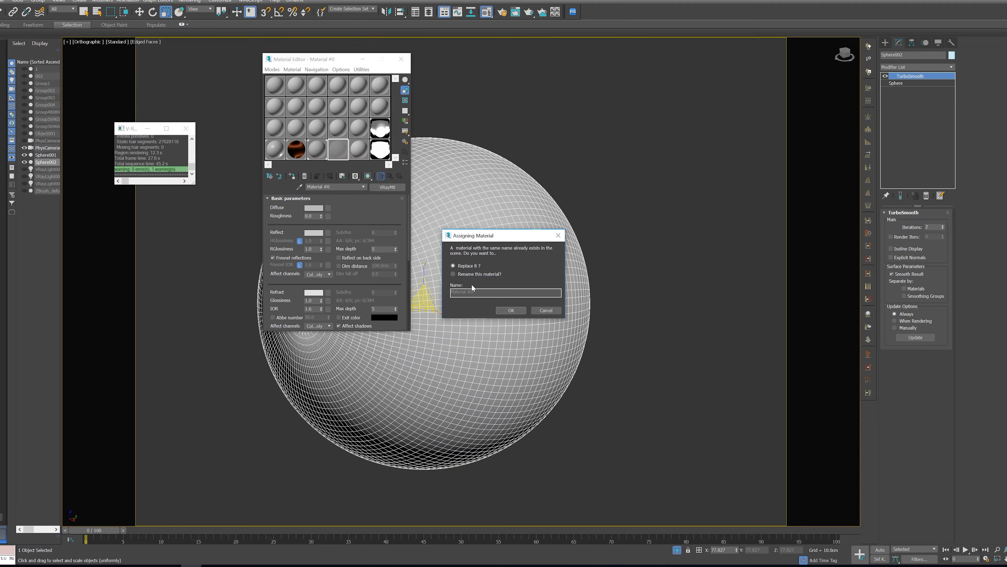
click(476, 275)
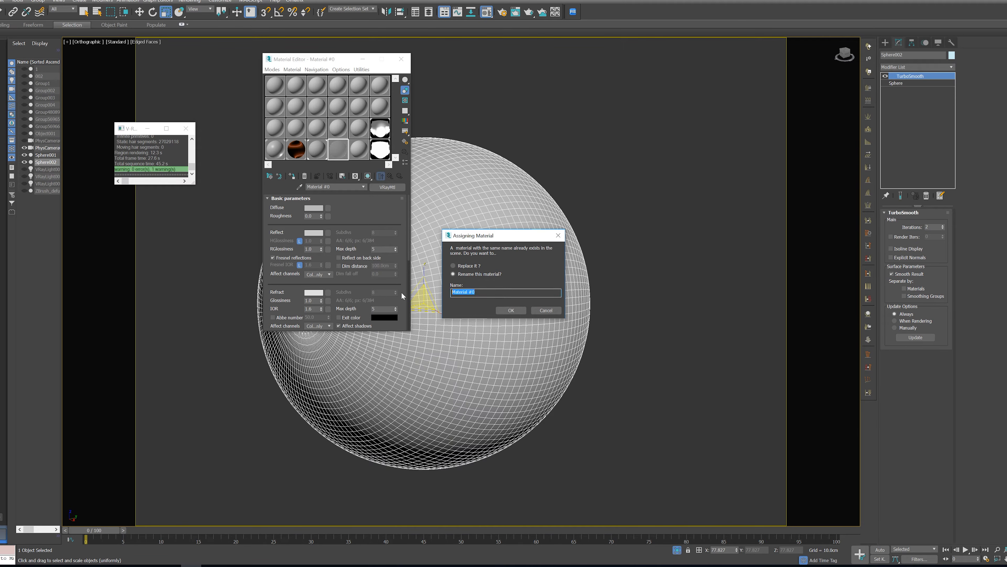
text(cornea)
key(Return)
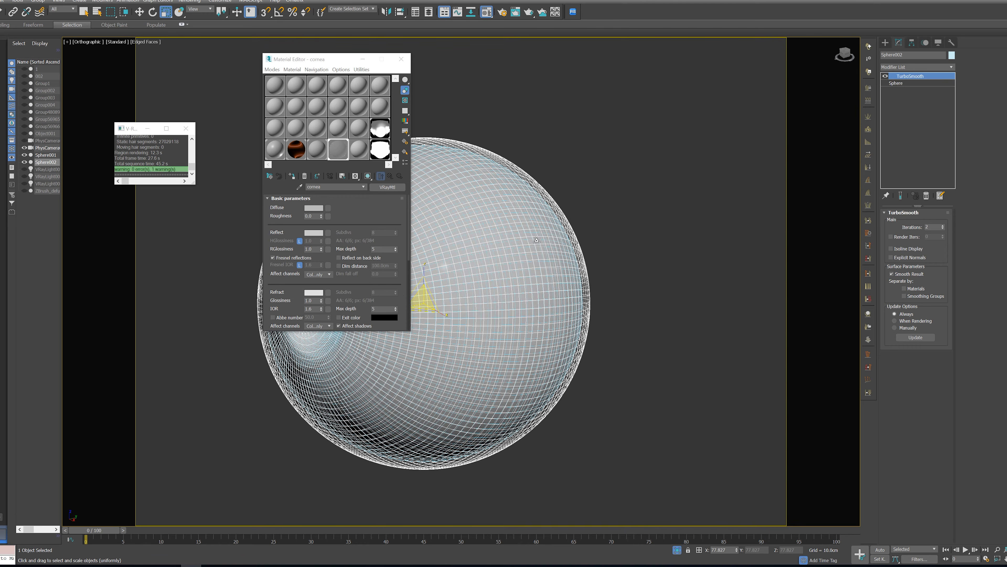
click(401, 59)
Examine the transparent cornea around the recessed inner sphere in wireframe and in shaded display without edges
alt+middle_drag(533, 256, 584, 305)
key(F3)
middle_drag(668, 318, 629, 338)
key(F3)
click(629, 341)
key(F4)
scroll(524, 377, down, 4)
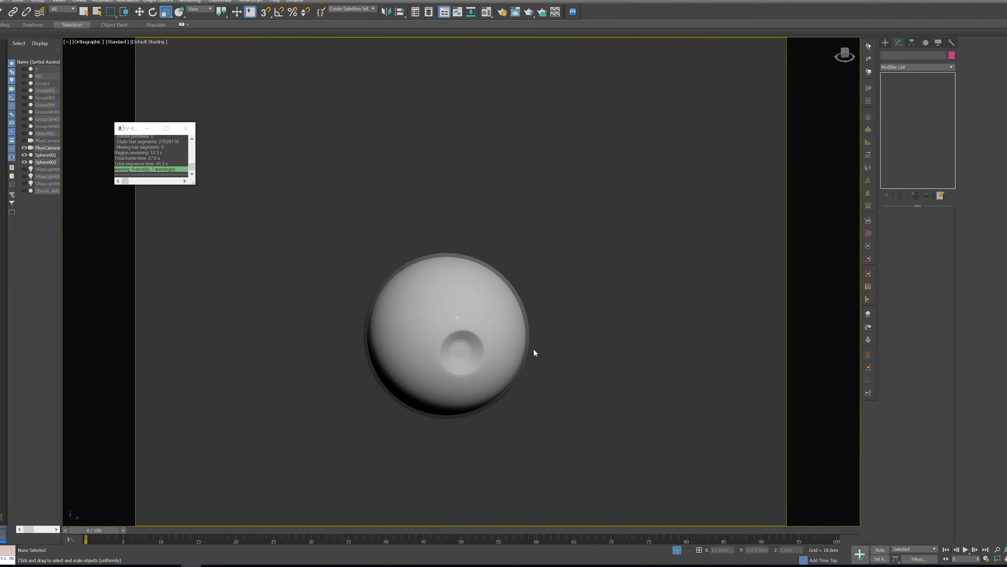
scroll(524, 322, up, 2)
click(525, 322)
alt+middle_drag(576, 332, 566, 331)
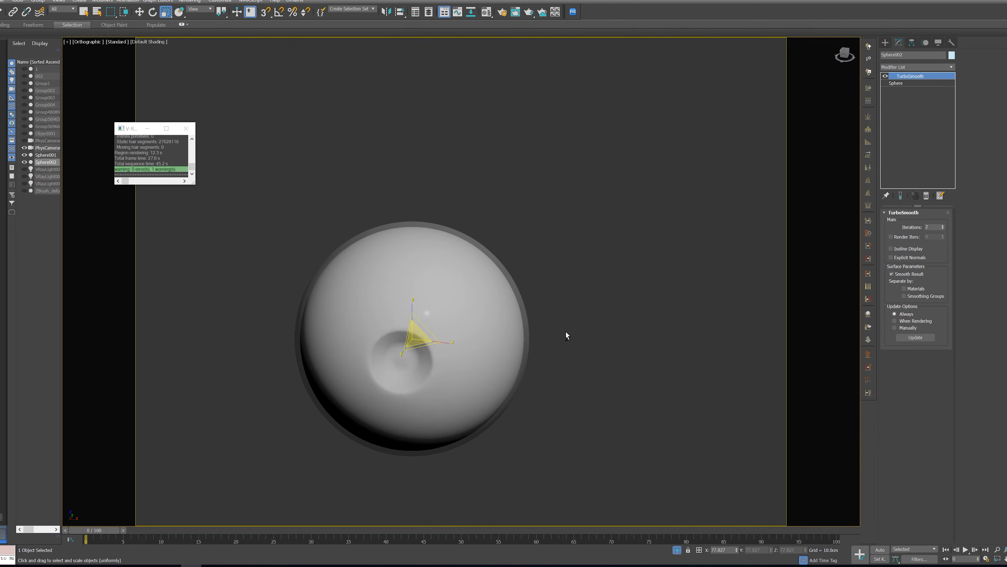
End the isolation, return to the PhysCamera001 view and open the V-Ray frame buffer
key(c)
click(677, 550)
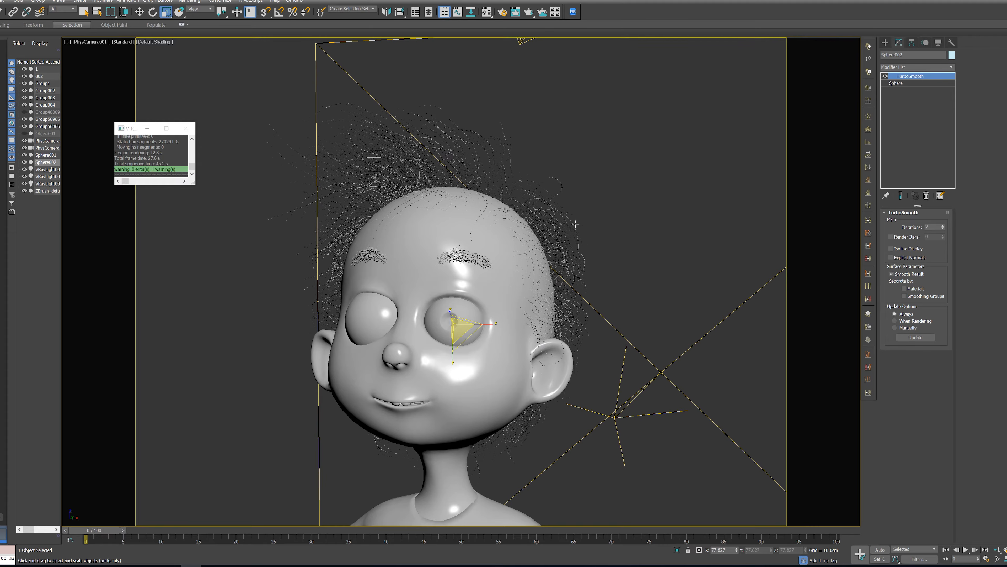
key(f)
key(z)
key(c)
right_click(657, 248)
click(674, 334)
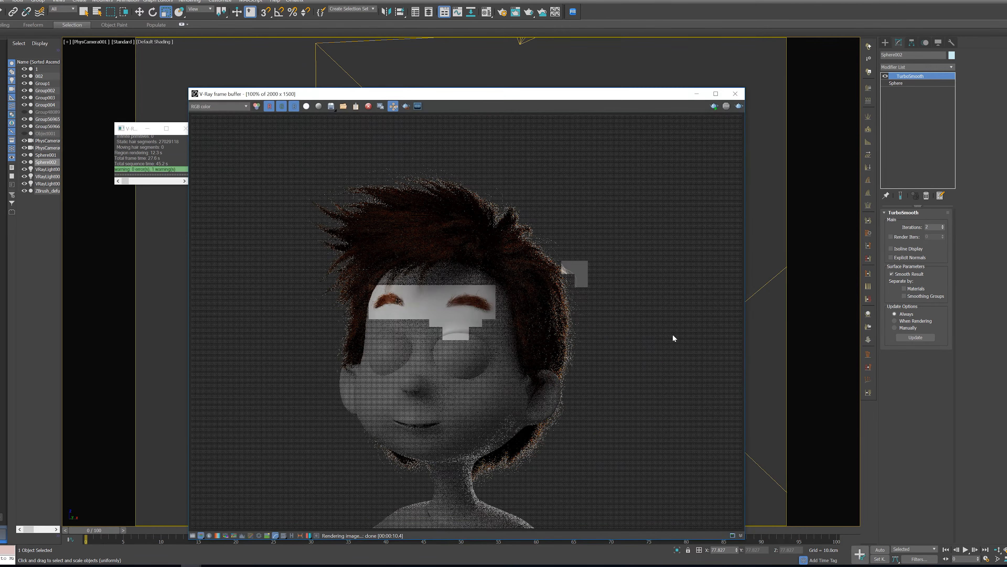
Define a render region around the character's recessed eye and render it
scroll(460, 349, up, 2)
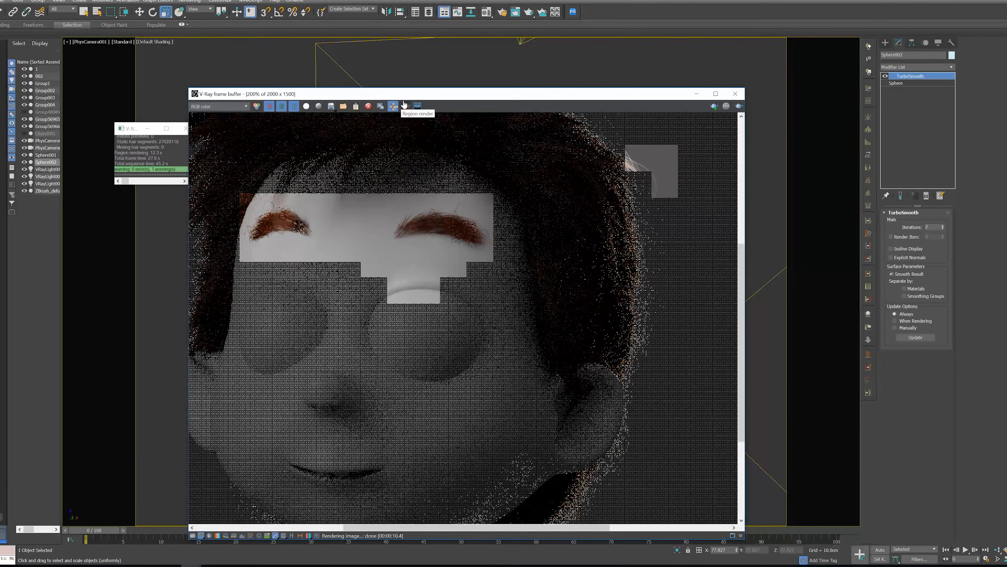
drag(351, 256, 505, 399)
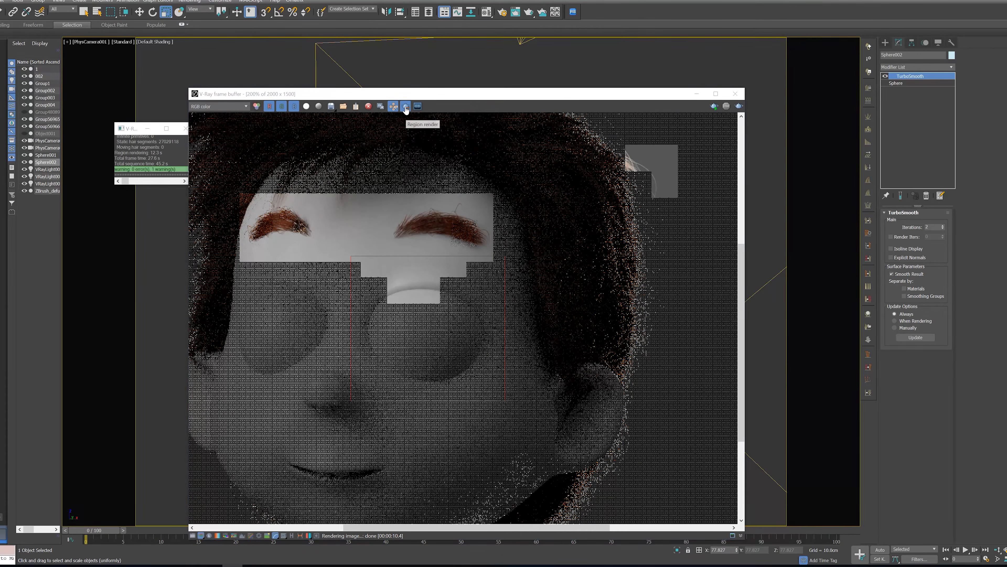
drag(505, 398, 526, 400)
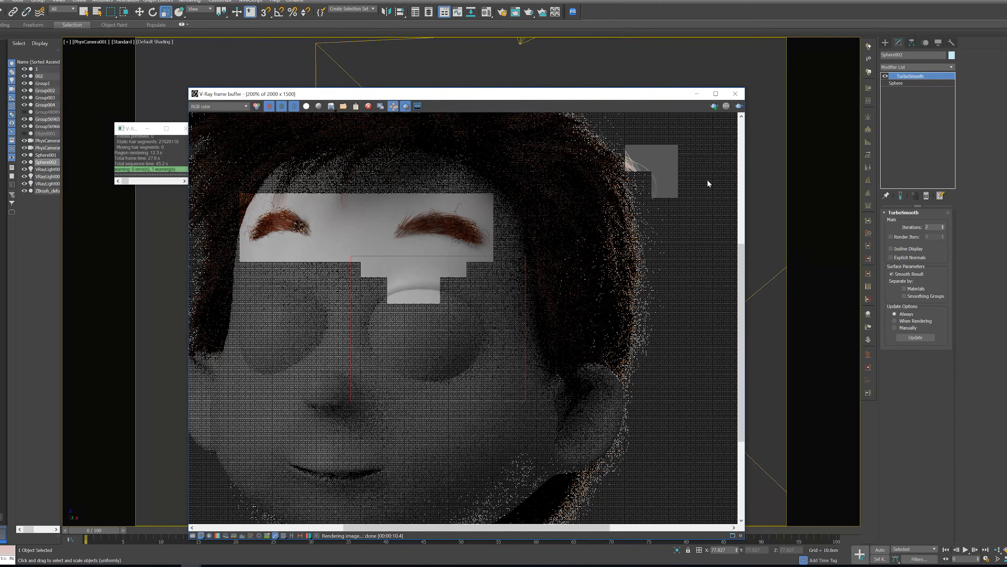
click(739, 106)
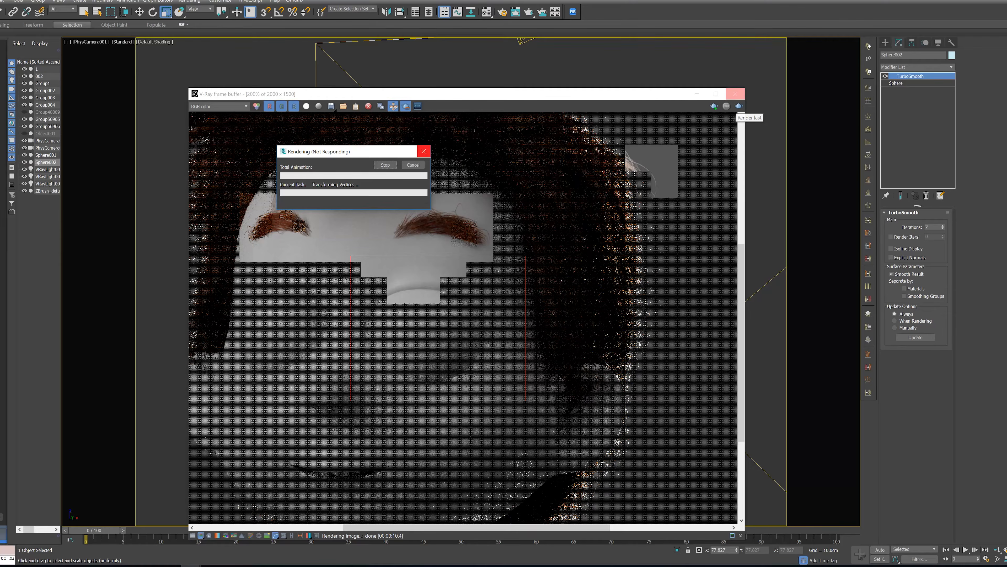
Inspect the reflections and iris recess of the rendered eye up close, then close the frame buffer
scroll(410, 338, up, 4)
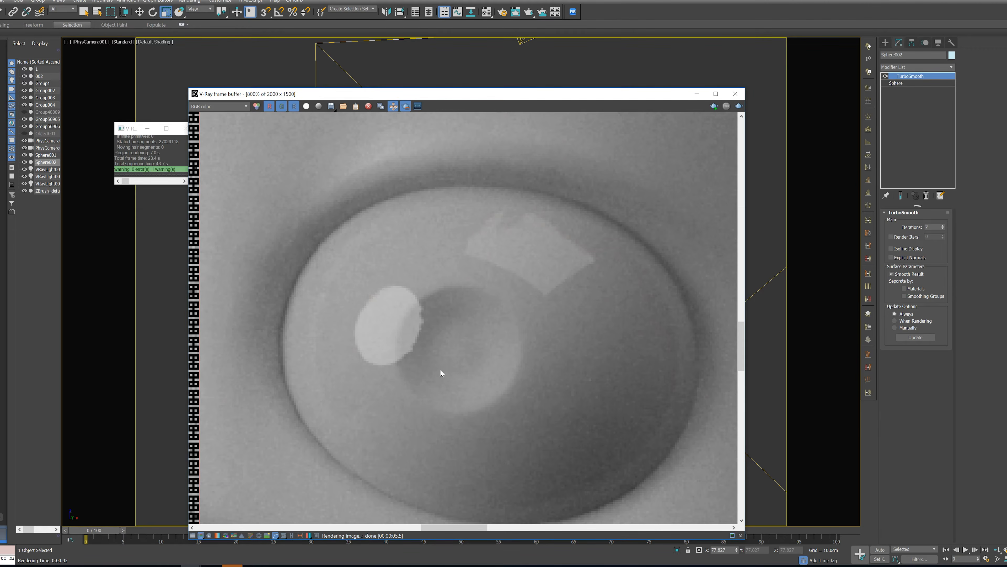
scroll(443, 364, down, 2)
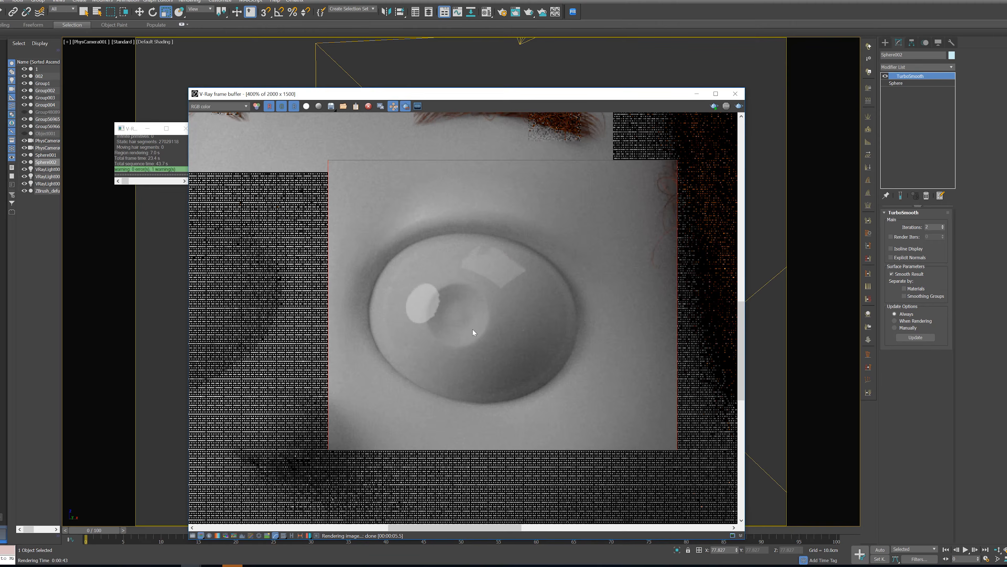
scroll(472, 328, down, 2)
scroll(453, 349, up, 2)
scroll(453, 354, down, 2)
scroll(455, 356, up, 2)
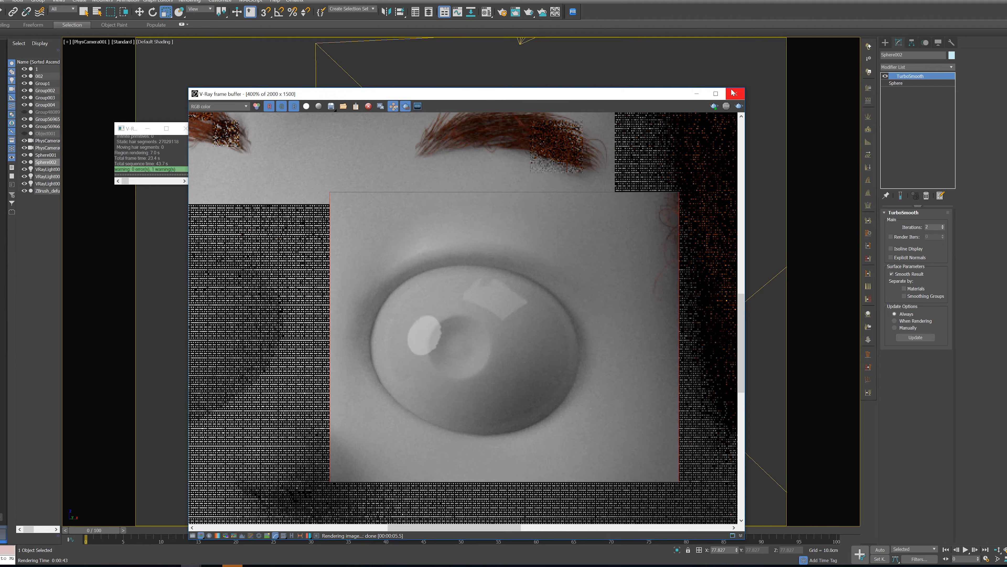
click(734, 94)
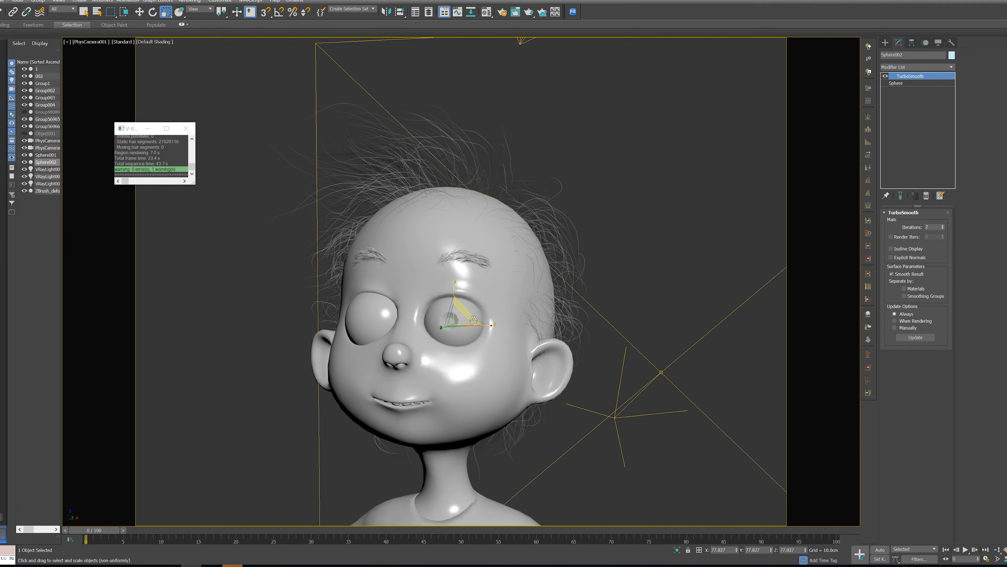
Show edged faces in the front view, select the recessed inner sphere inside the cornea and isolate it
key(F4)
key(f)
key(z)
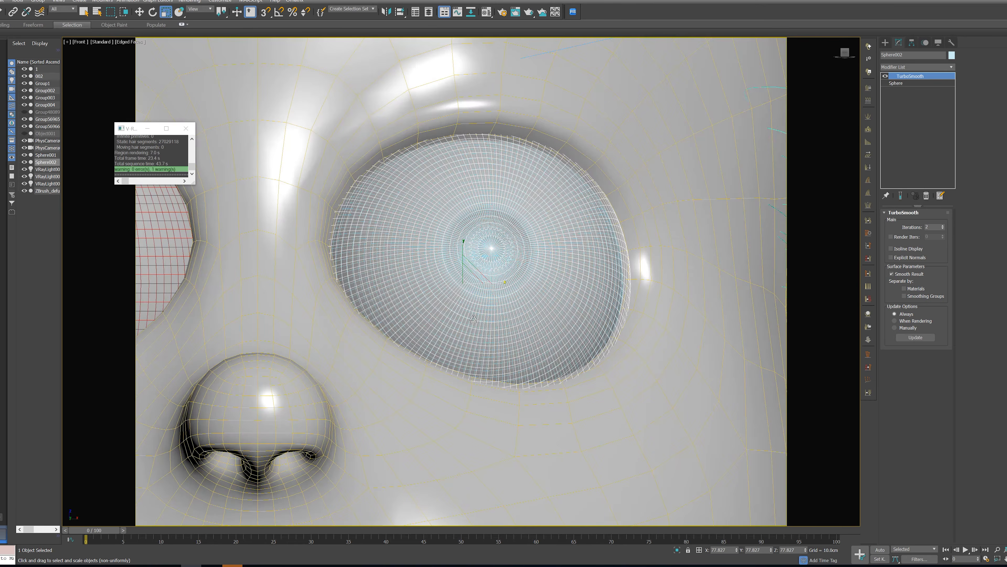
scroll(476, 286, up, 2)
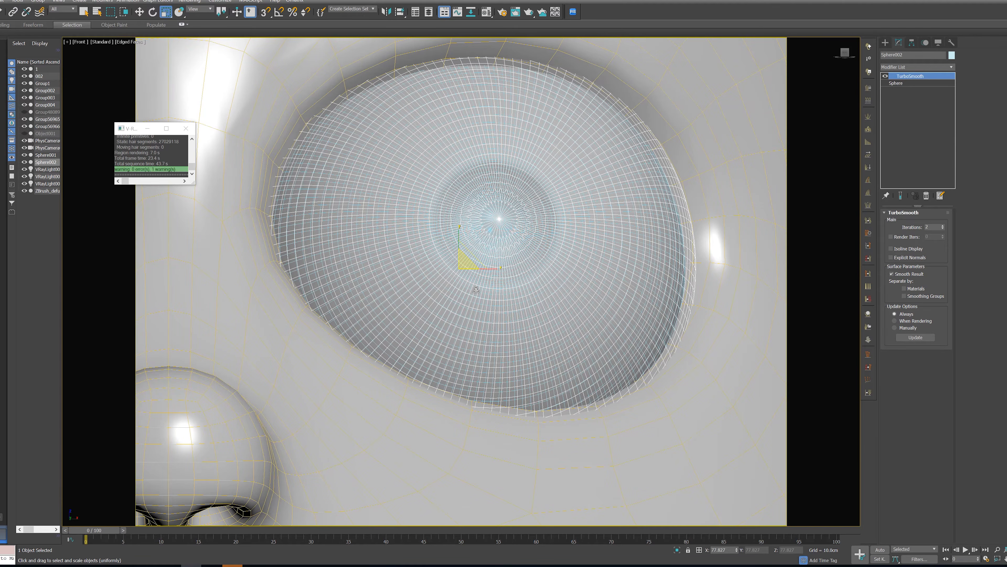
click(476, 289)
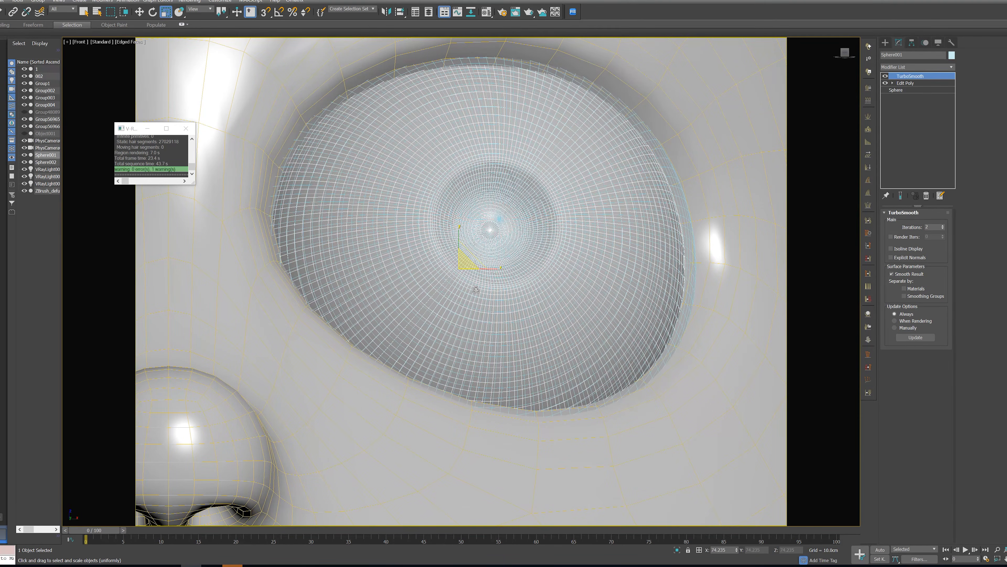
key(alt+q)
alt+middle_drag(659, 256, 757, 219)
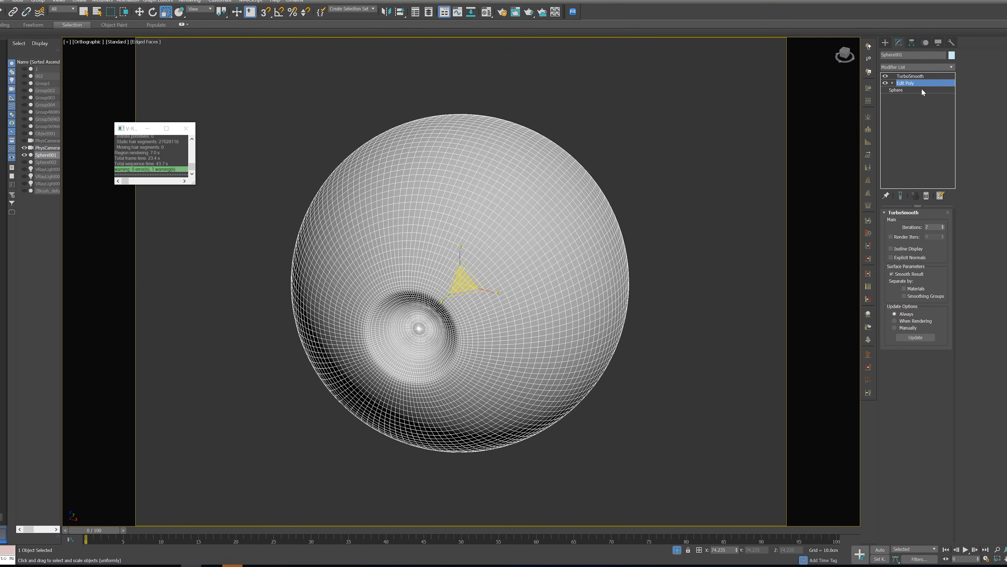
Add an Unwrap UVW modifier directly above the sphere's Edit Poly level, beneath TurboSmooth
click(925, 83)
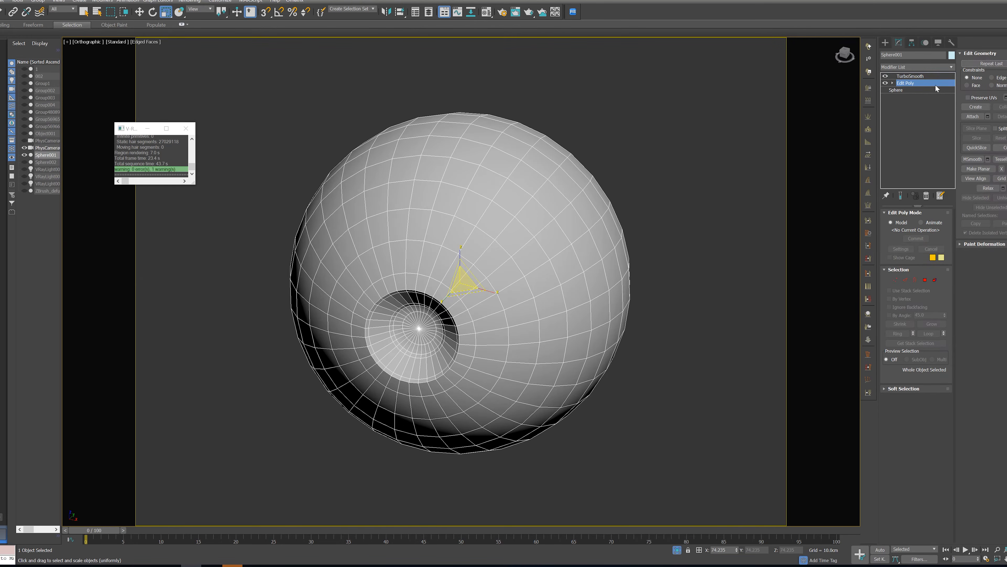
click(951, 67)
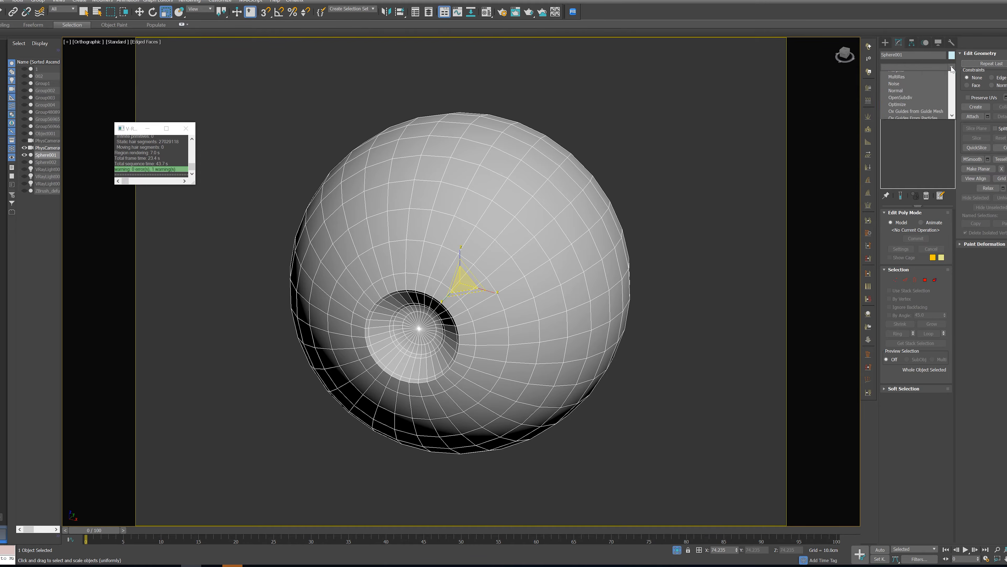
scroll(912, 413, down, 3)
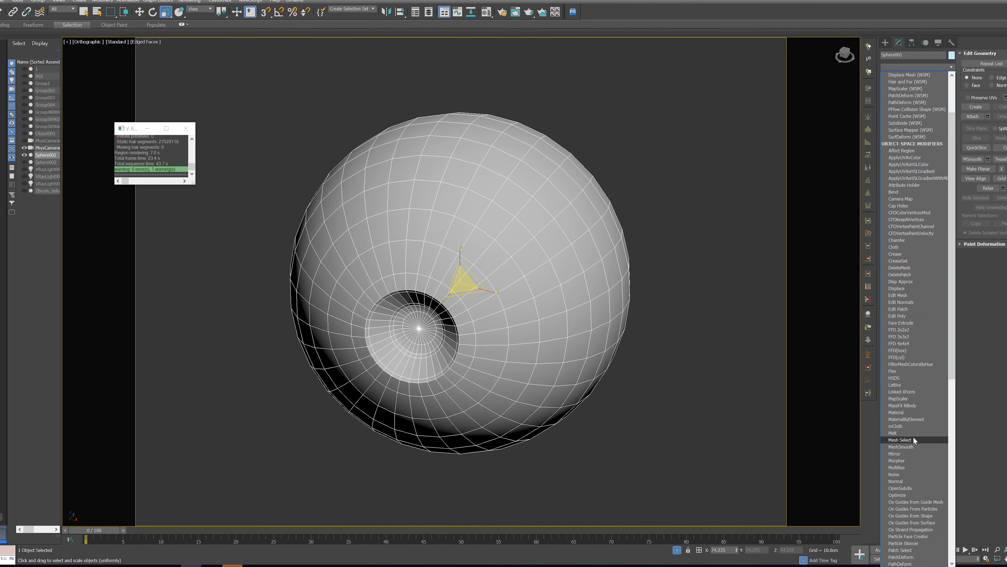
scroll(913, 436, down, 5)
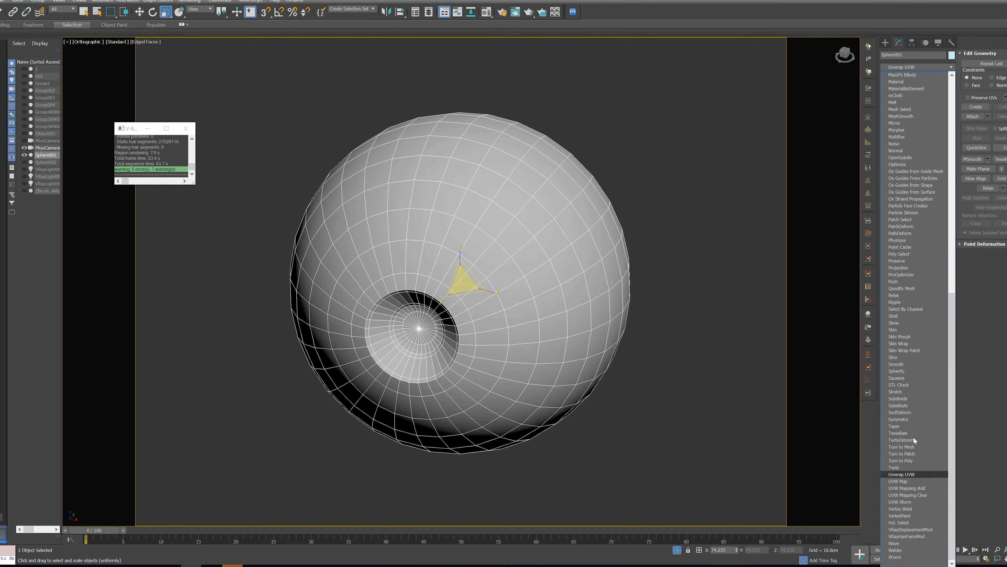
click(907, 474)
Select the edge loop running around the sphere's middle and convert it to a peel seam
mouse_move(702, 304)
alt+middle_down()
mouse_move(731, 299)
mouse_move(702, 282)
mouse_move(702, 300)
alt+middle_up()
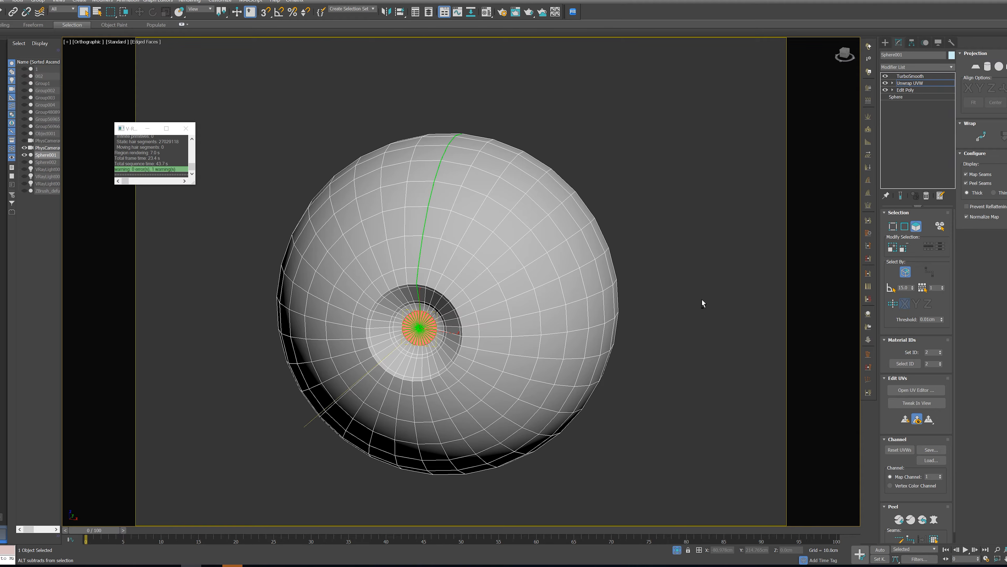
alt+middle_drag(702, 300, 531, 199)
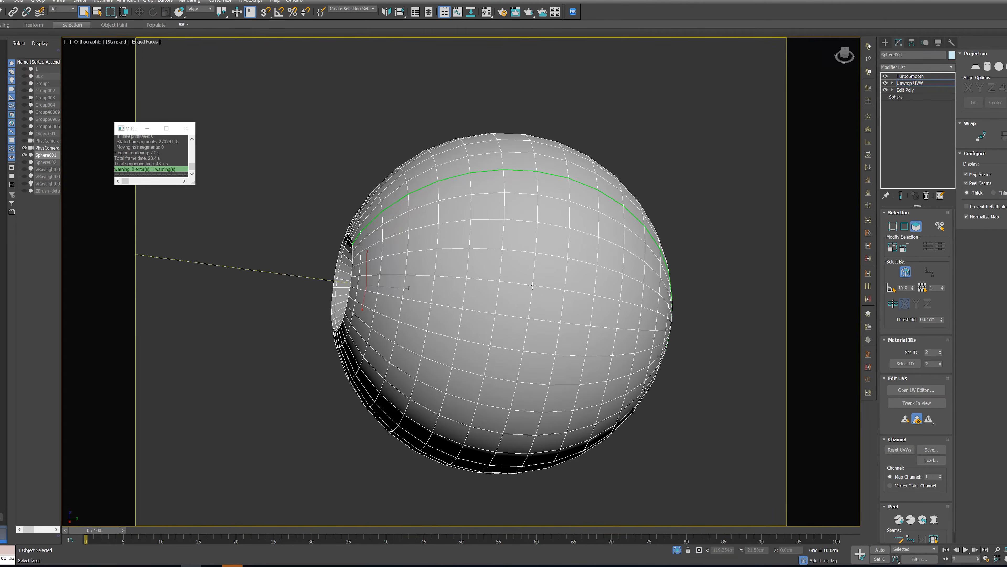
alt+middle_drag(533, 286, 983, 266)
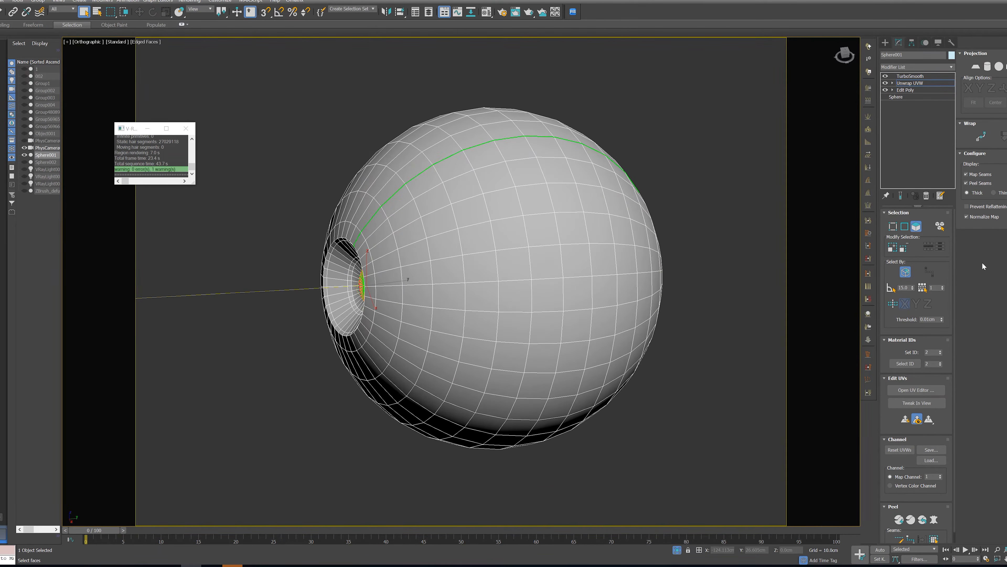
click(905, 229)
alt+middle_drag(564, 301, 650, 304)
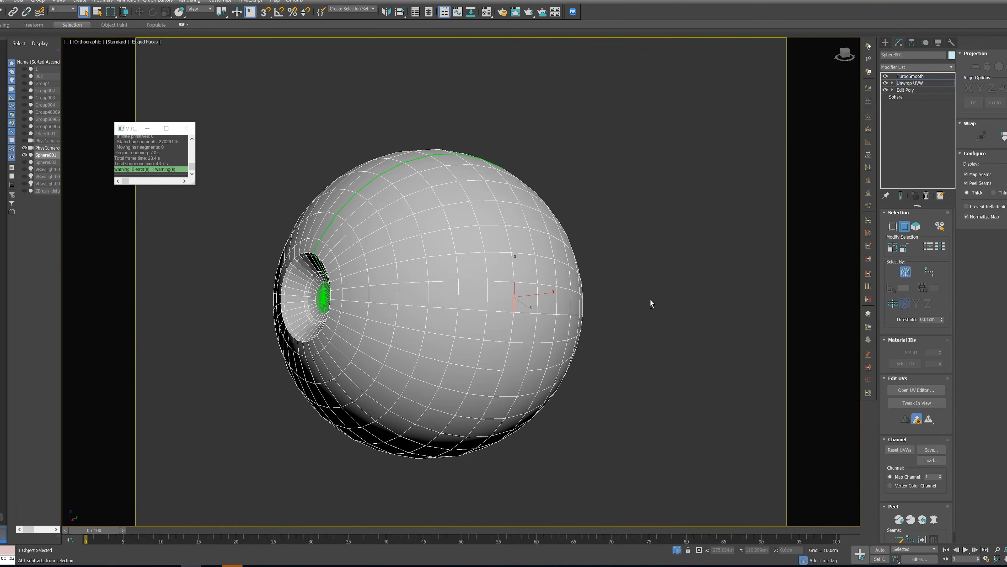
alt+middle_drag(639, 233, 674, 309)
alt+middle_drag(625, 284, 642, 236)
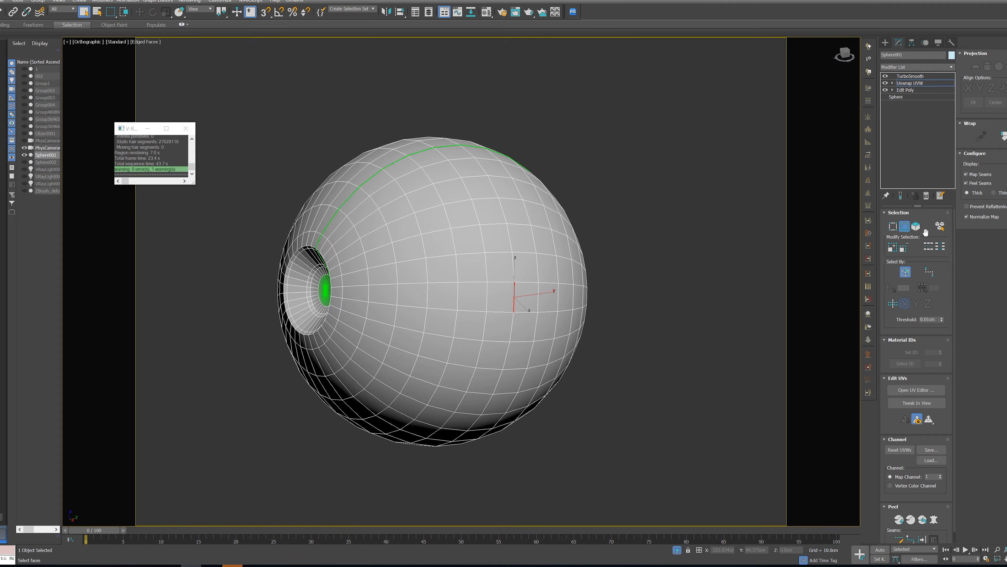
click(931, 247)
scroll(922, 485, down, 2)
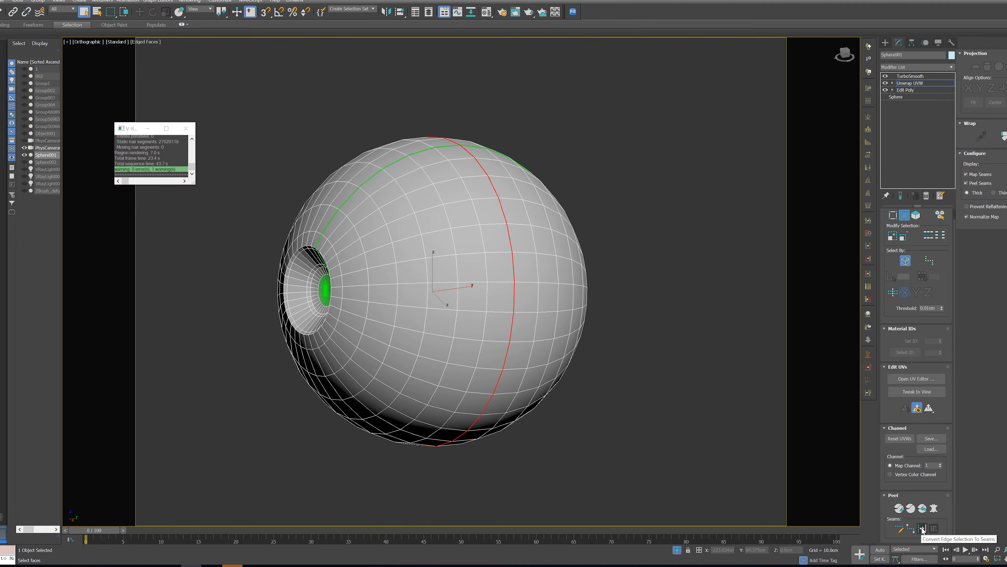
click(922, 529)
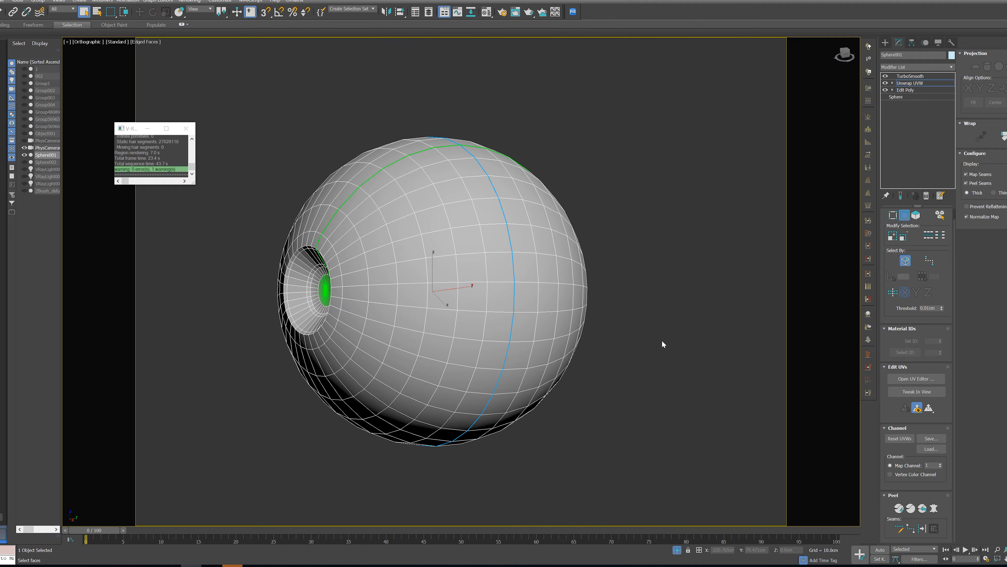
Hide the map seams and convert the edge loop on the iris recess's outer rim to a peel seam
click(983, 175)
alt+middle_drag(415, 335, 475, 328)
scroll(555, 273, up, 8)
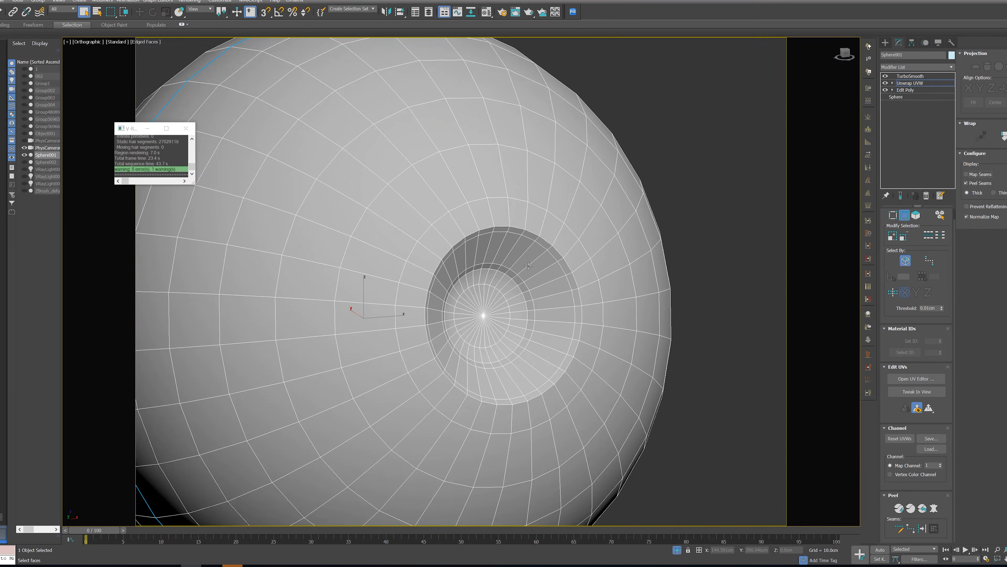
click(595, 289)
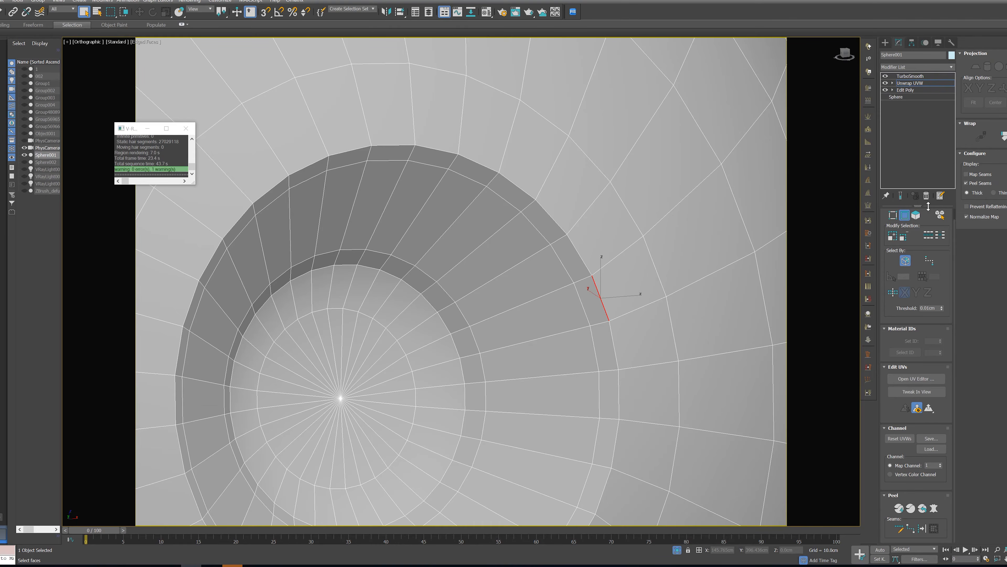
click(928, 235)
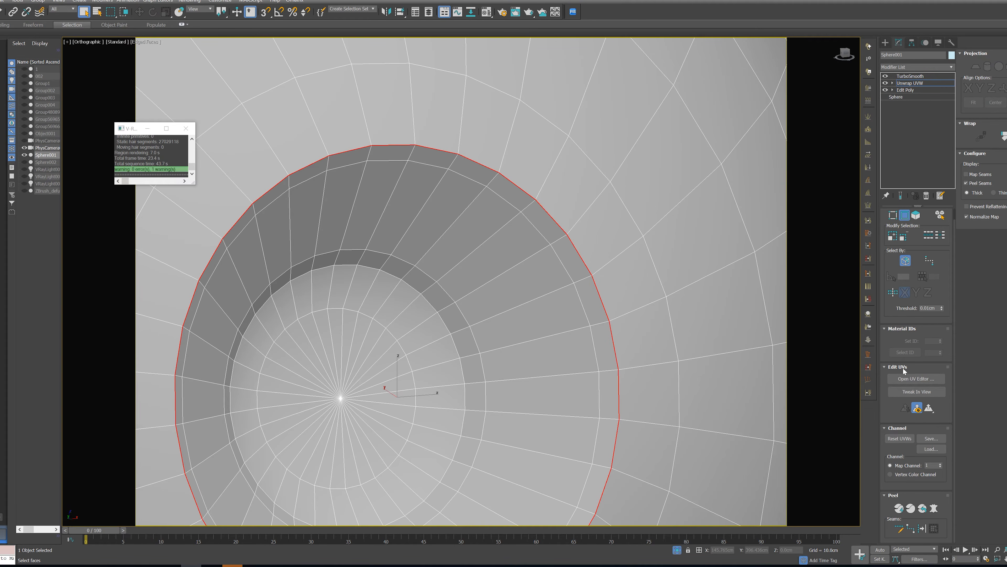
click(921, 529)
Select the iris recess faces, expand the selection to the seam and start a Pelt Map on them
scroll(607, 383, down, 5)
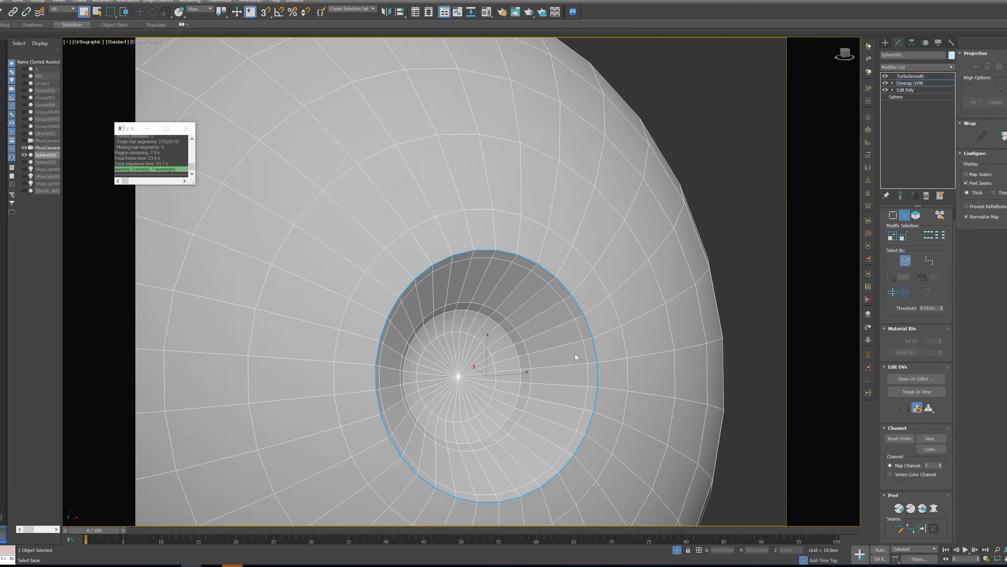
scroll(485, 305, down, 8)
middle_drag(519, 337, 571, 292)
alt+middle_drag(451, 294, 595, 277)
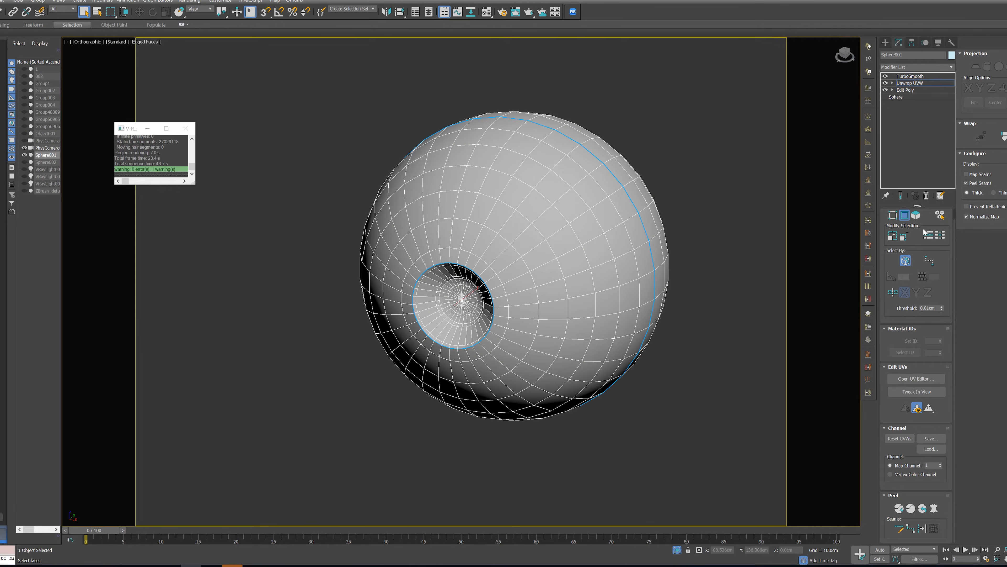
scroll(914, 216, up, 1)
click(916, 227)
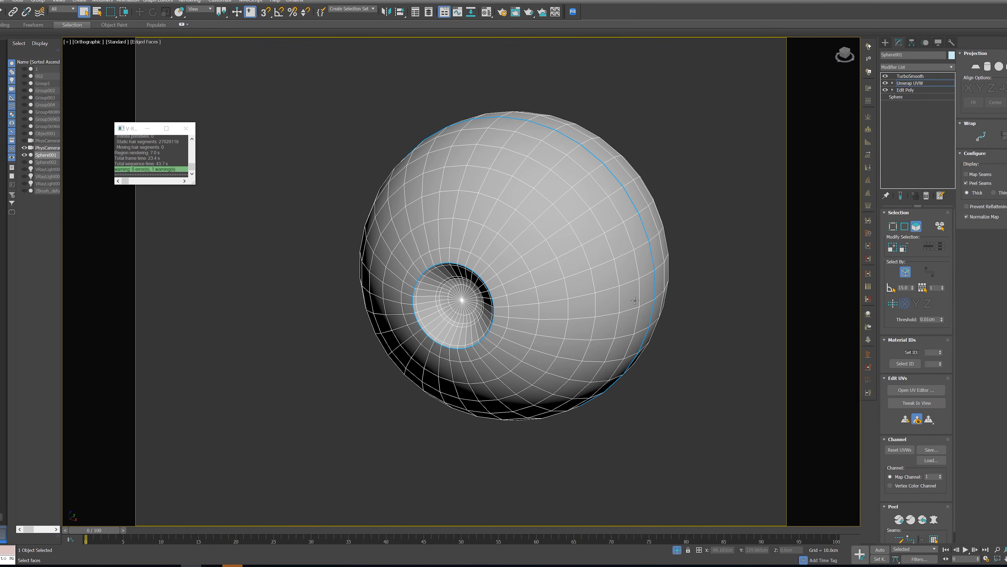
click(484, 323)
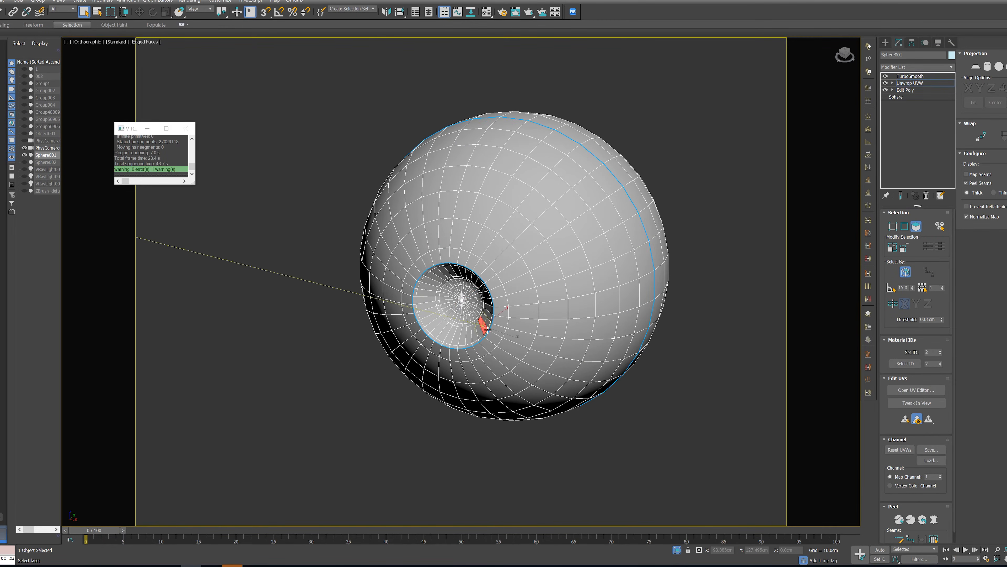
click(935, 539)
click(935, 522)
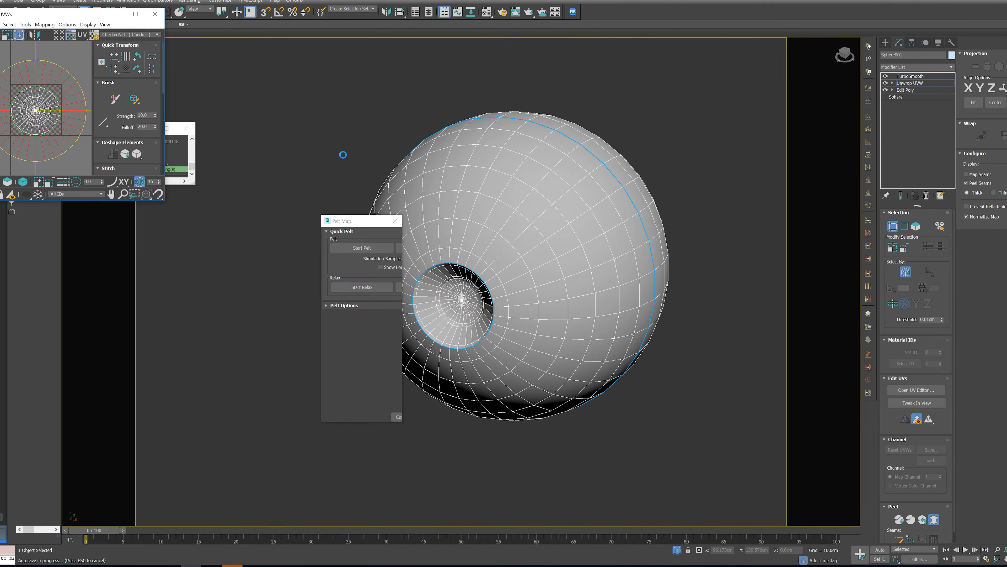
Run the pelt and relax simulations on the iris recess UVs and commit the pelt map
click(358, 247)
click(362, 287)
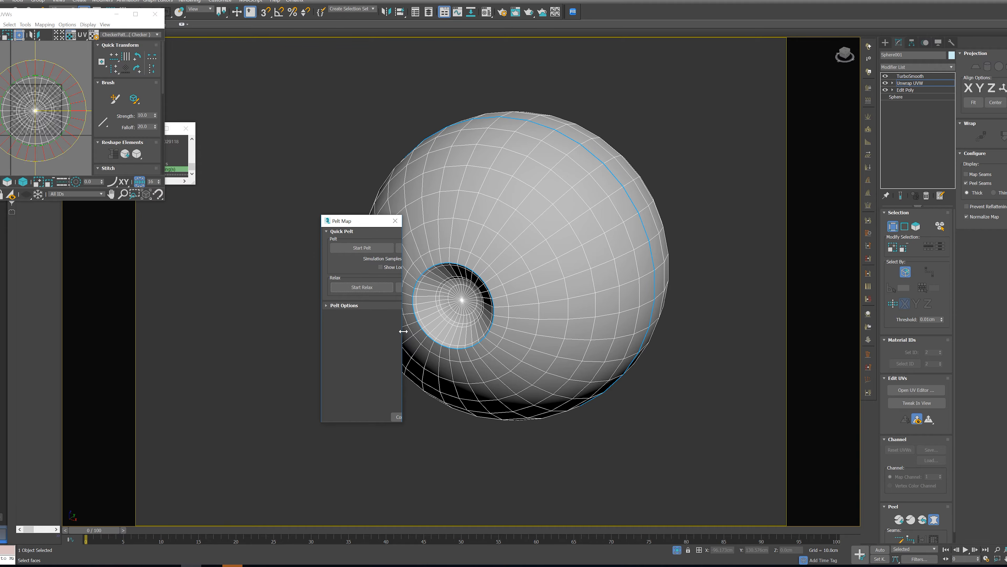
drag(358, 222, 275, 167)
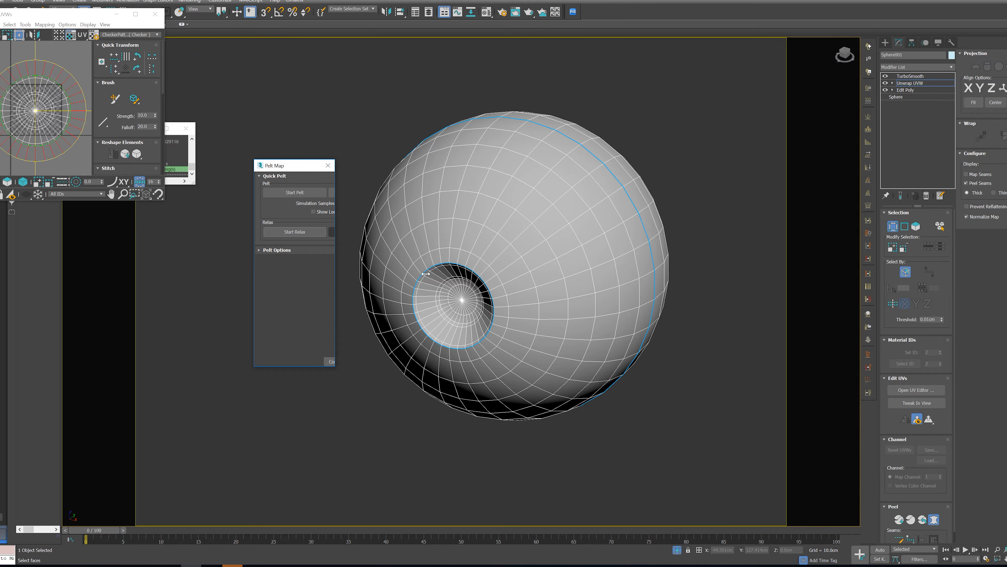
drag(334, 365, 273, 391)
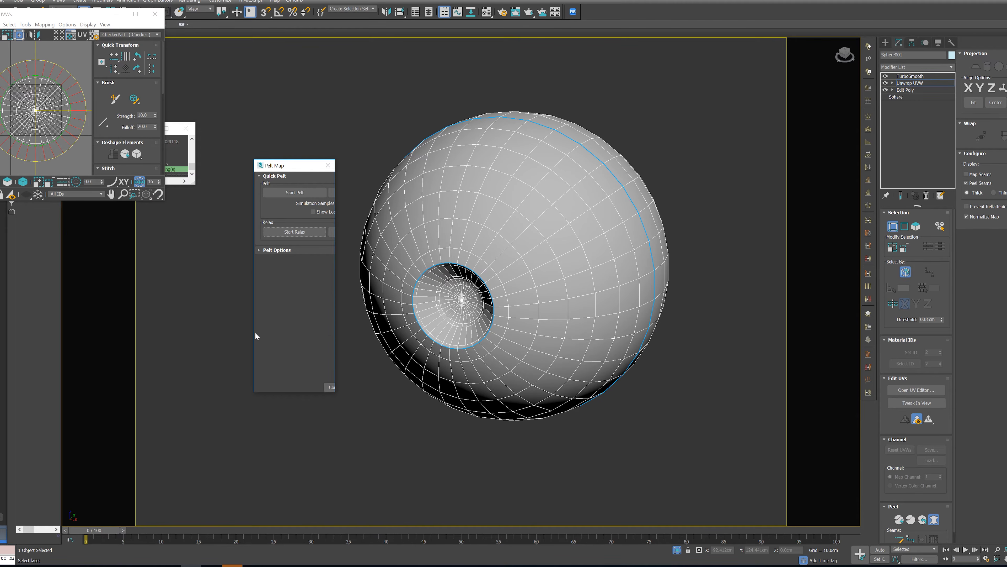
mouse_move(250, 334)
mouse_down()
mouse_move(180, 334)
mouse_move(248, 338)
mouse_up()
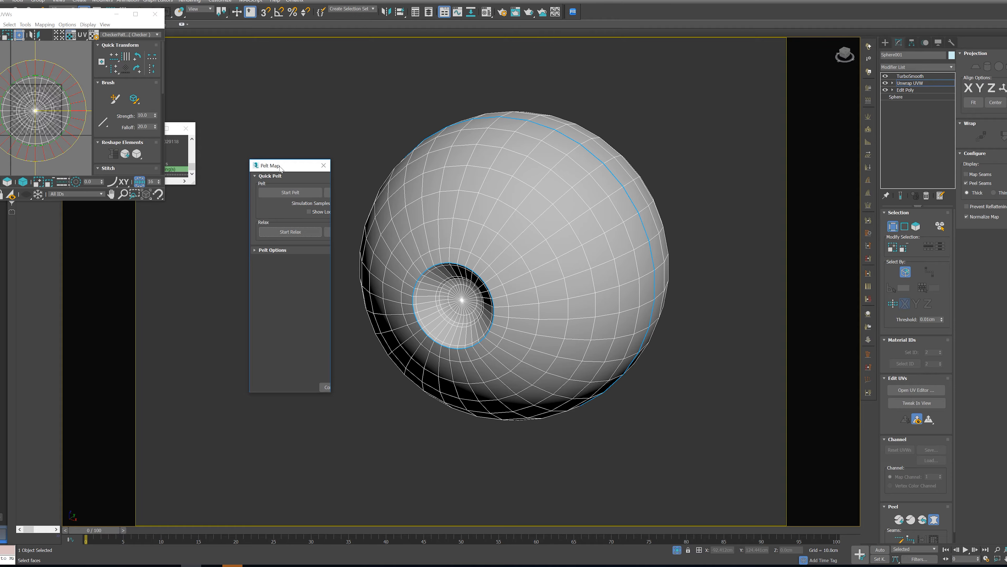
drag(280, 168, 289, 170)
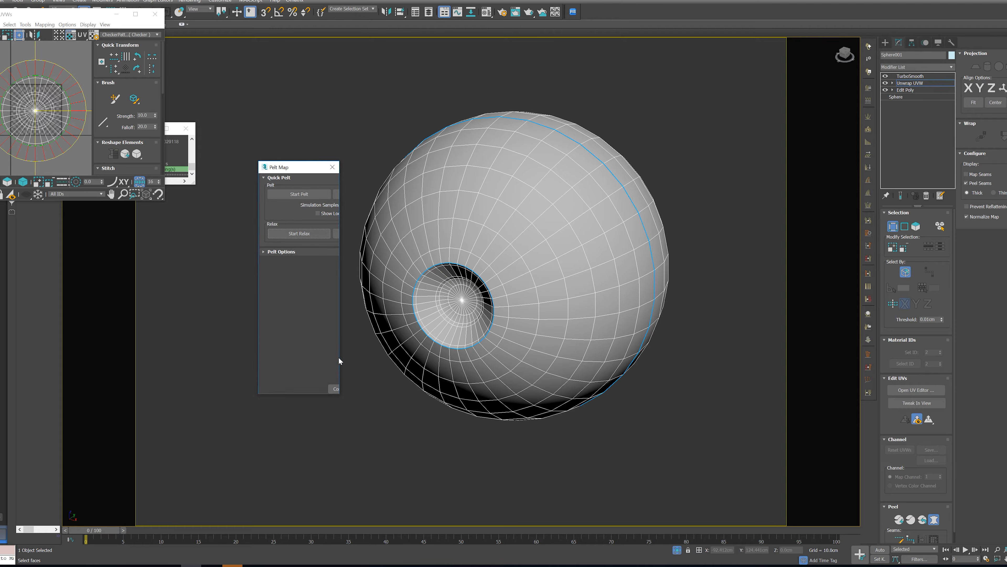
click(335, 389)
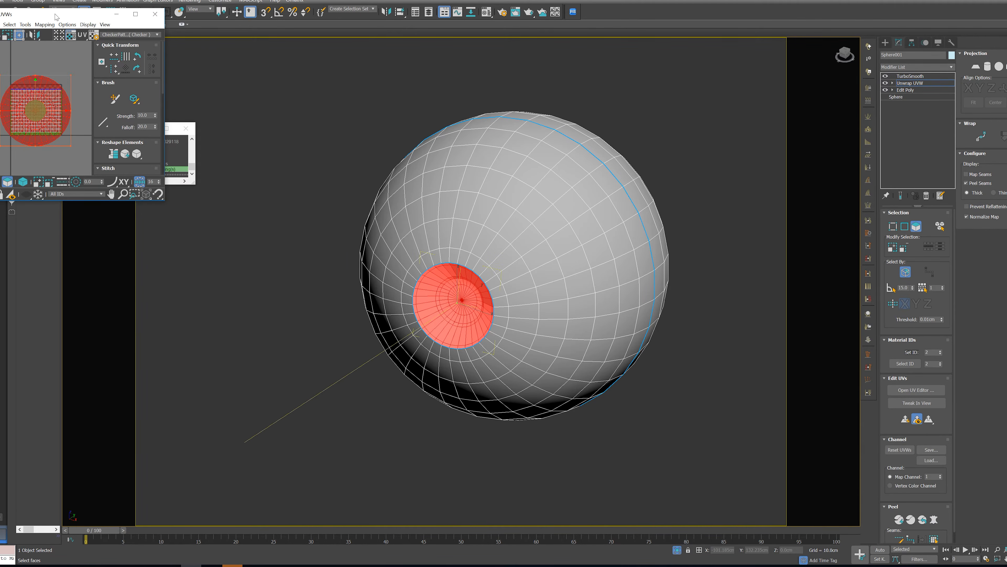
Enlarge the Edit UVWs window and apply Relax Until Flat to the iris recess UVs
drag(112, 35, 560, 136)
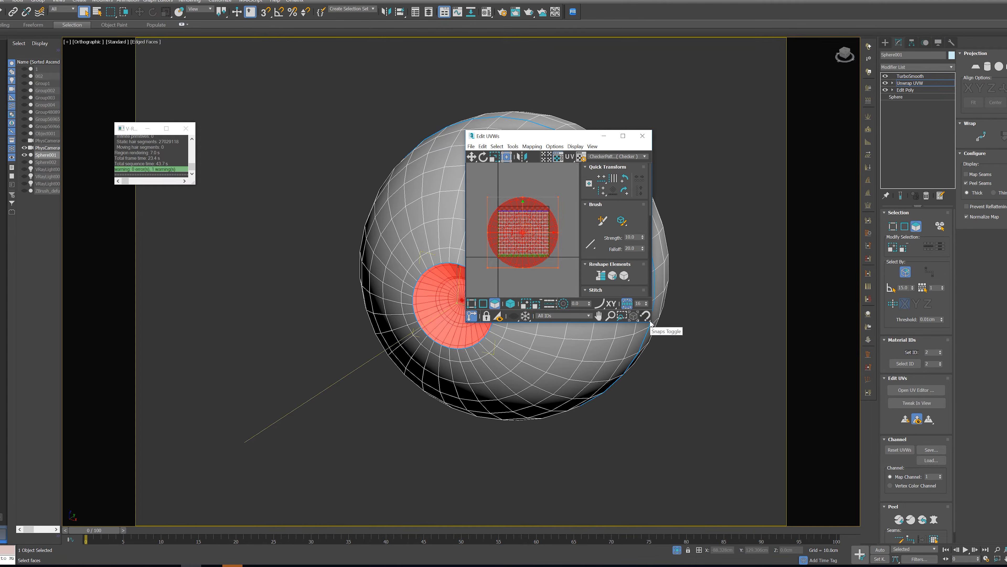
drag(650, 323, 784, 464)
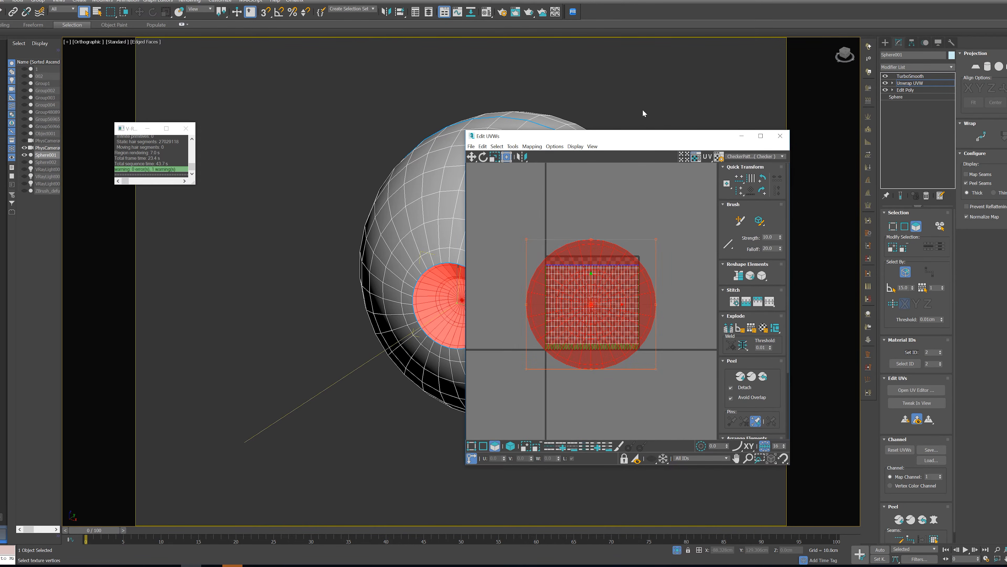
drag(591, 139, 418, 101)
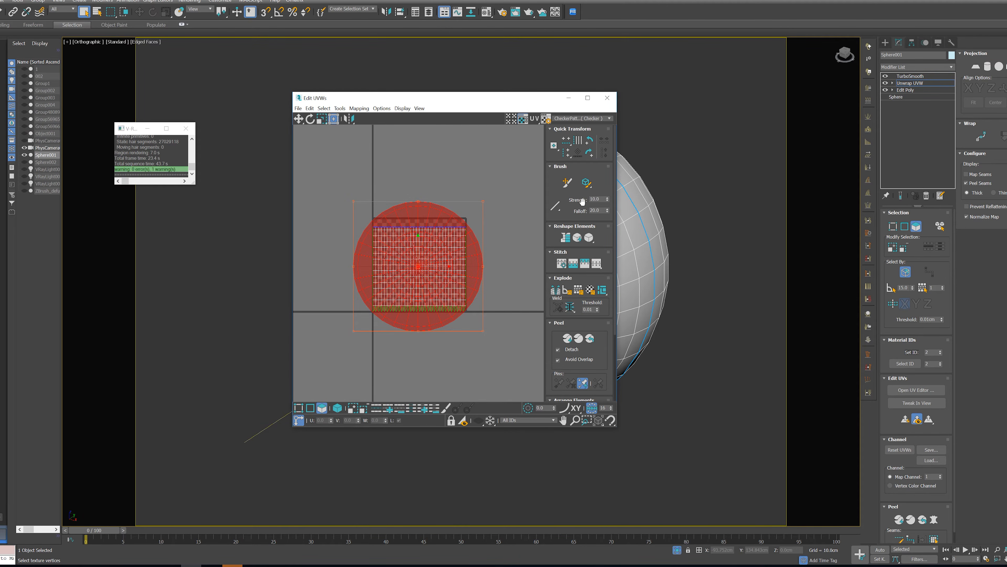
click(578, 239)
Preview the Texture Checker map on the sphere, switch back to the Checker pattern and uncover the iris recess
click(572, 121)
click(571, 124)
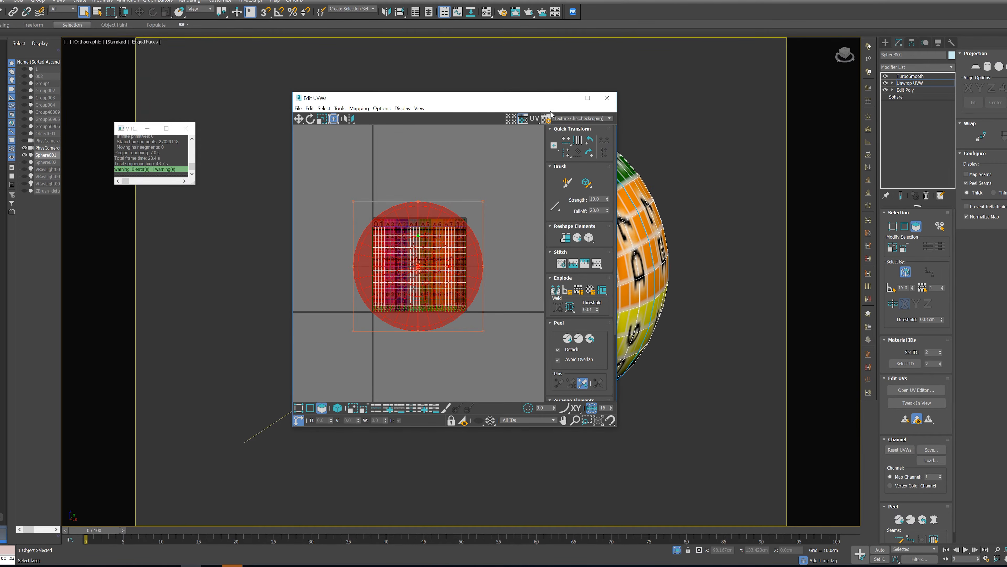
drag(537, 104, 333, 101)
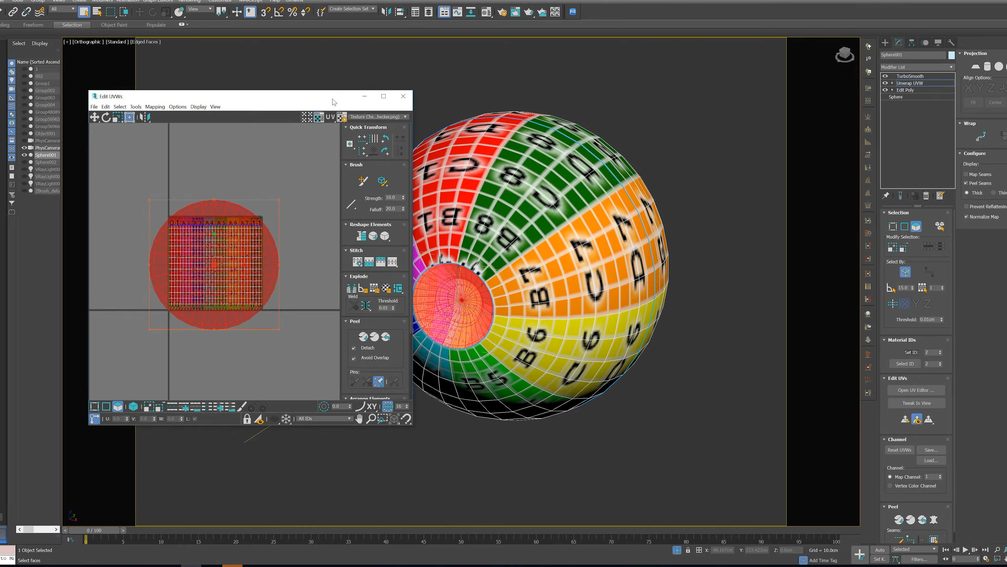
click(366, 116)
click(368, 126)
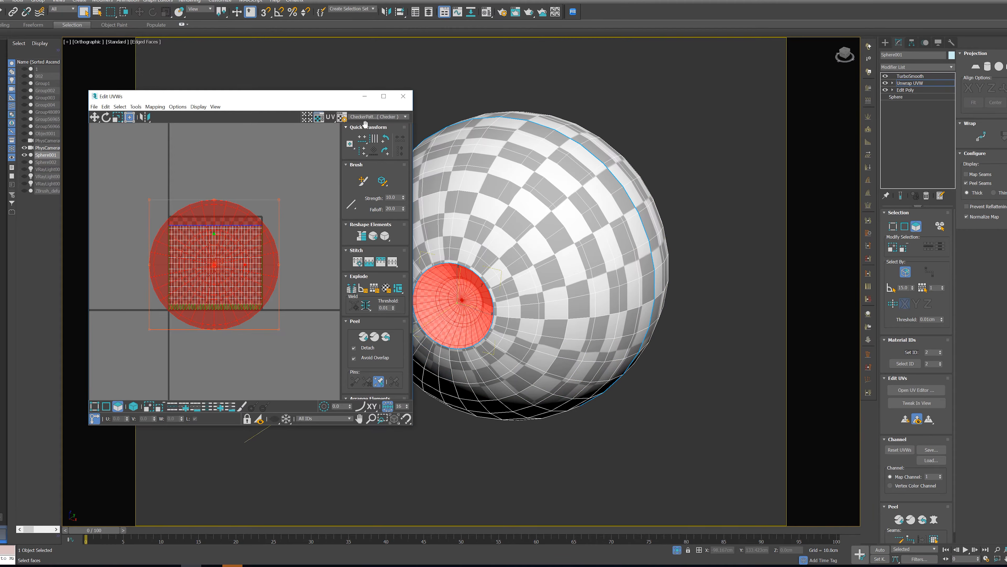
Relax the iris recess UVs by polygon angles with the amount set to 0.71
middle_drag(438, 200, 503, 209)
scroll(505, 315, up, 4)
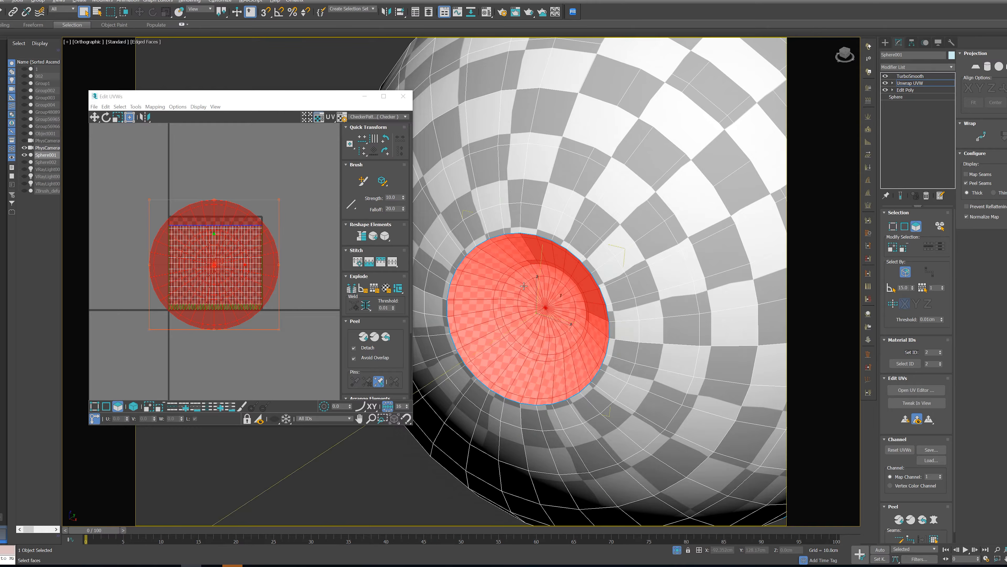
alt+middle_drag(524, 286, 553, 278)
scroll(544, 281, up, 2)
drag(144, 97, 156, 96)
click(149, 105)
click(170, 230)
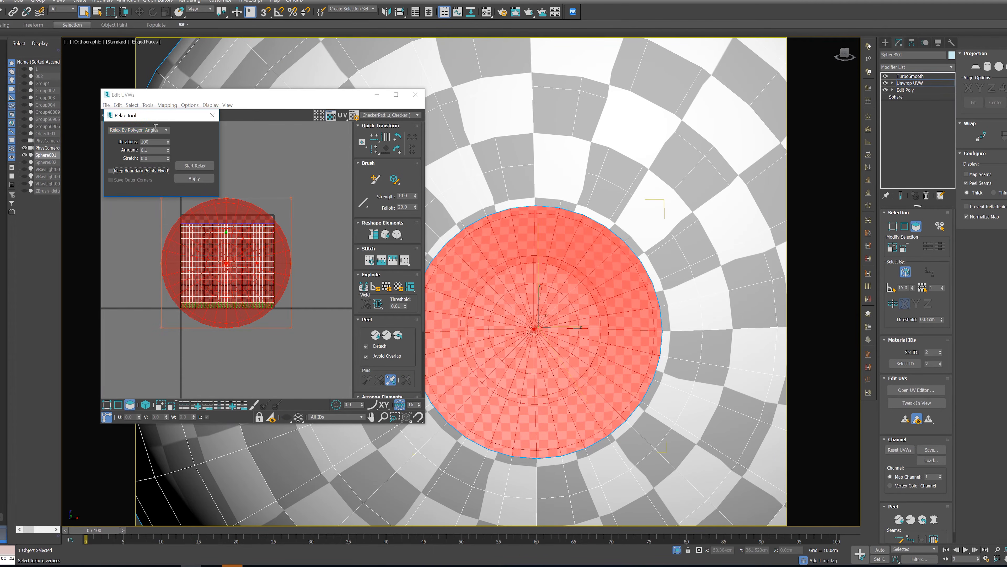
click(156, 129)
click(159, 137)
drag(168, 151, 167, 143)
click(194, 166)
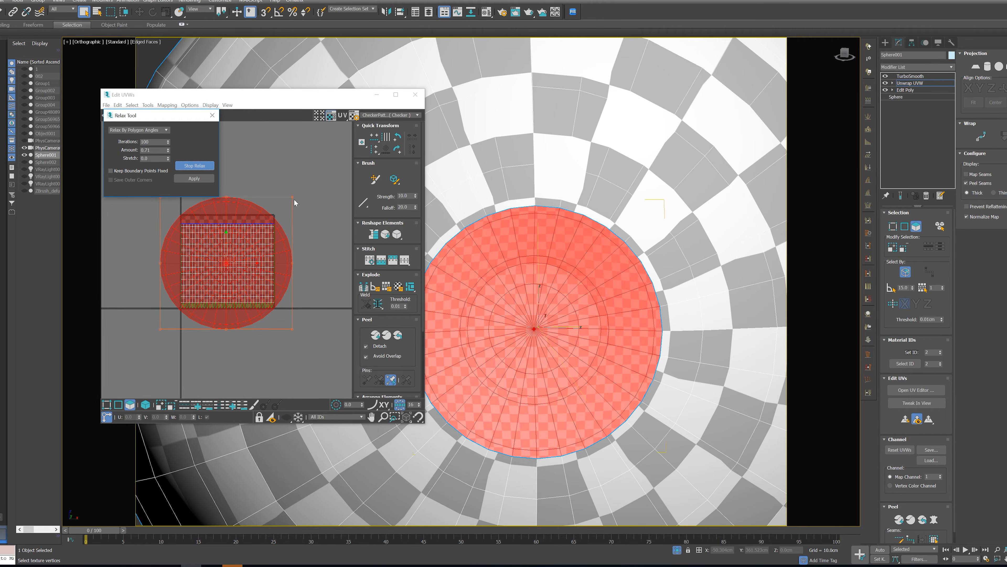
Scale the iris recess UV shell down to under half its size and move it outside the UV tile
drag(292, 198, 261, 226)
drag(229, 266, 317, 195)
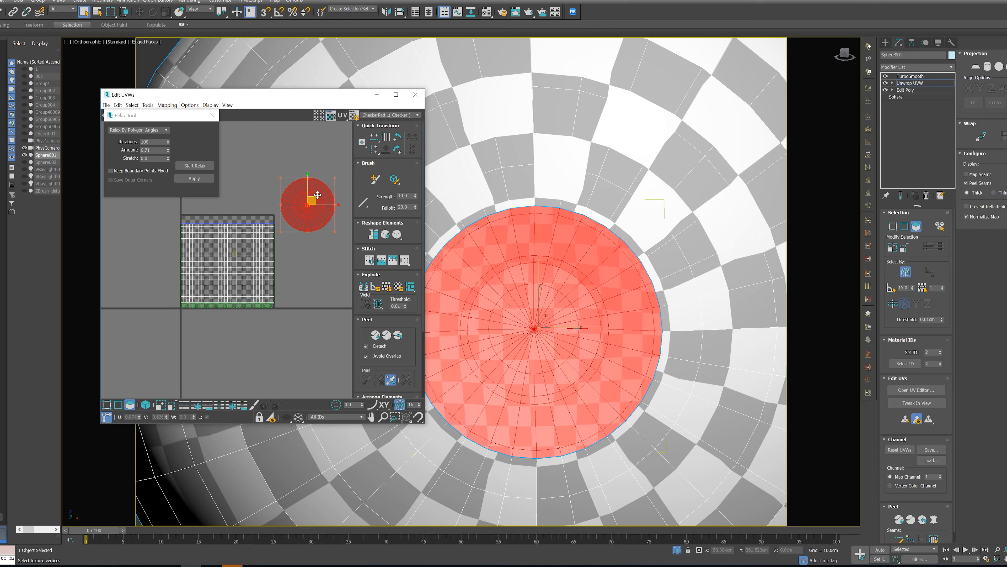
Shrink the iris recess UV shell further to about a third of the tile's width, keeping it outside the UV tile
middle_drag(318, 195, 291, 204)
drag(307, 186, 288, 211)
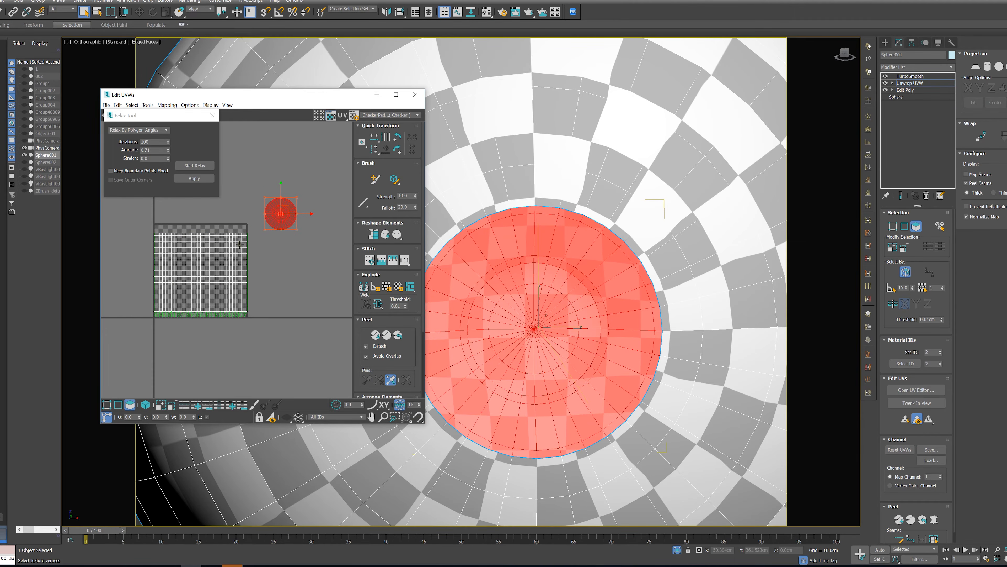
Select the front eyeball polygons up to the seams, pelt-map them, and relax the result by polygon angles
scroll(483, 362, down, 2)
click(658, 294)
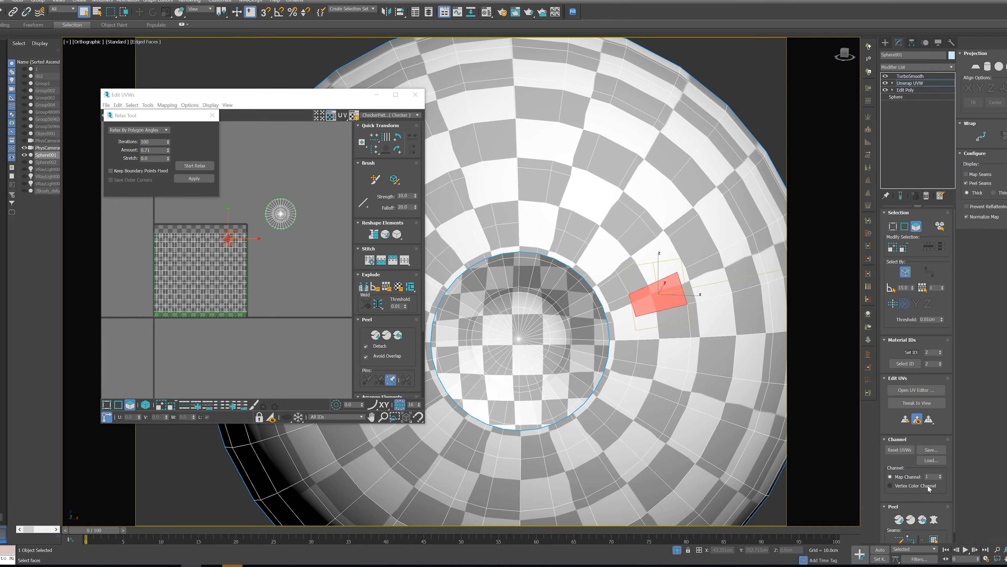
click(934, 538)
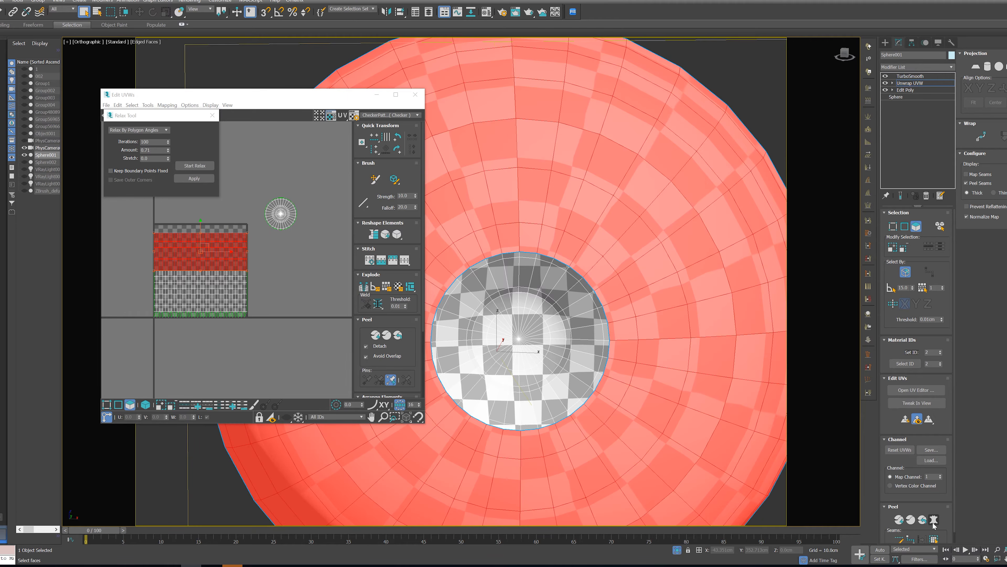
click(934, 518)
click(299, 234)
click(333, 388)
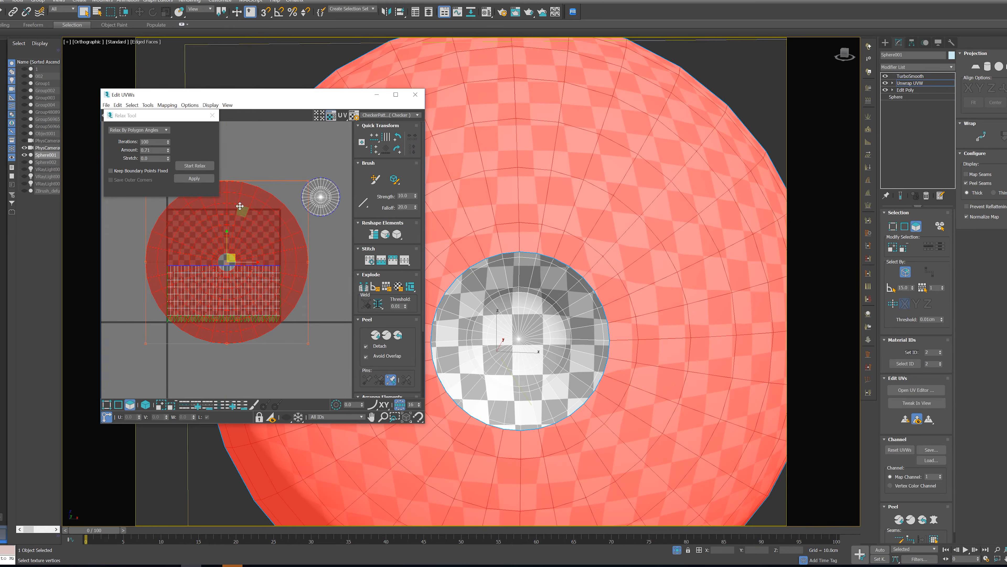
click(188, 167)
click(187, 168)
Move the front eyeball UV shell over the iris recess shell and scale it up around it
scroll(224, 210, down, 5)
middle_drag(224, 210, 192, 255)
drag(209, 272, 262, 234)
scroll(262, 234, up, 5)
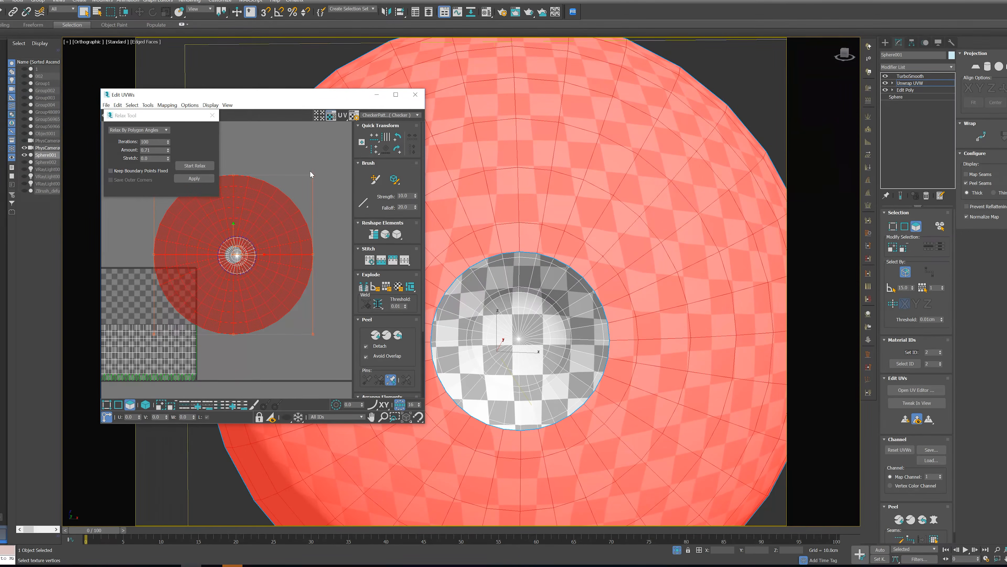
drag(310, 171, 395, 77)
scroll(196, 237, up, 2)
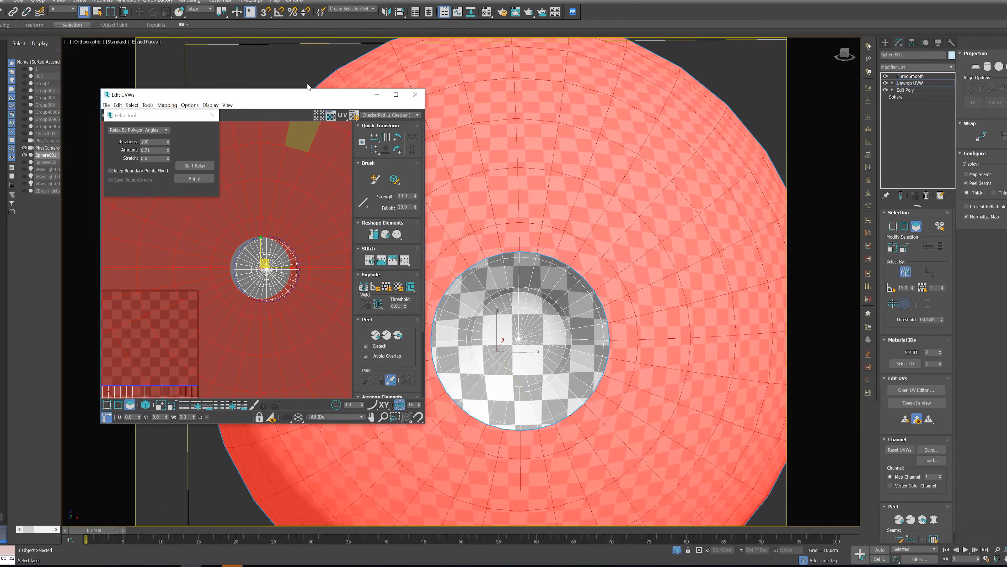
Maximize the Edit UVWs window and resize the front eyeball shell to about three tile widths, centred on the iris shell
double_click(295, 97)
middle_drag(359, 194, 308, 253)
scroll(308, 252, down, 3)
middle_drag(611, 210, 559, 357)
scroll(558, 357, down, 2)
middle_drag(569, 277, 604, 150)
ctrl+alt+drag(686, 65, 694, 57)
scroll(515, 243, up, 2)
drag(476, 276, 485, 279)
scroll(485, 279, down, 5)
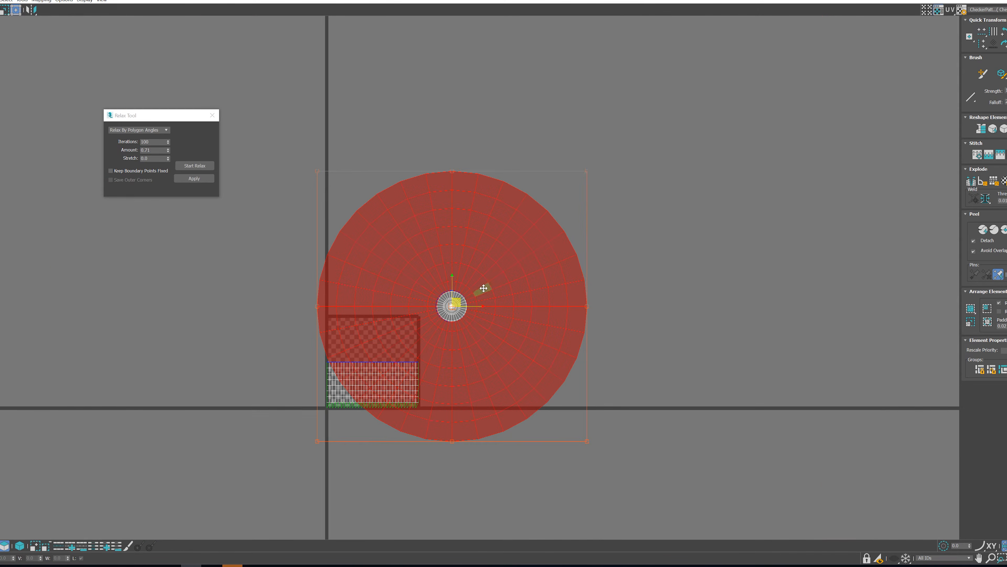
Enlarge the front eyeball shell slightly and recentre its hole around the iris shell
scroll(467, 305, up, 6)
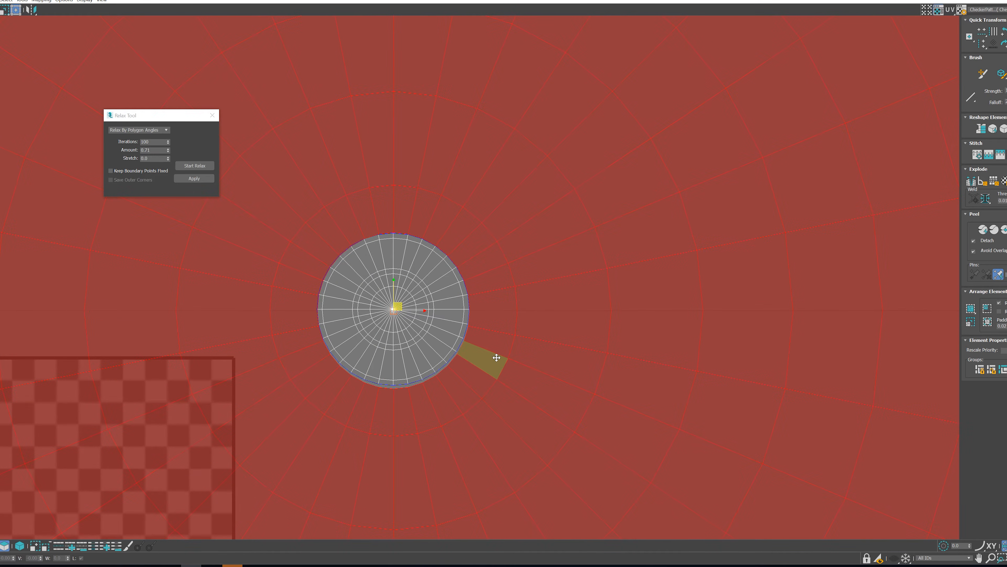
scroll(497, 357, down, 5)
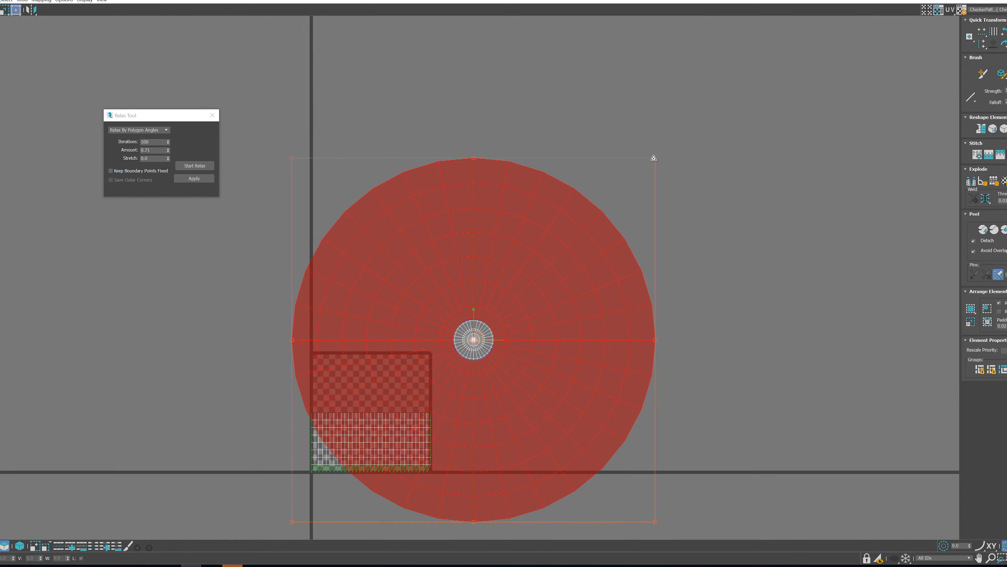
drag(655, 159, 666, 149)
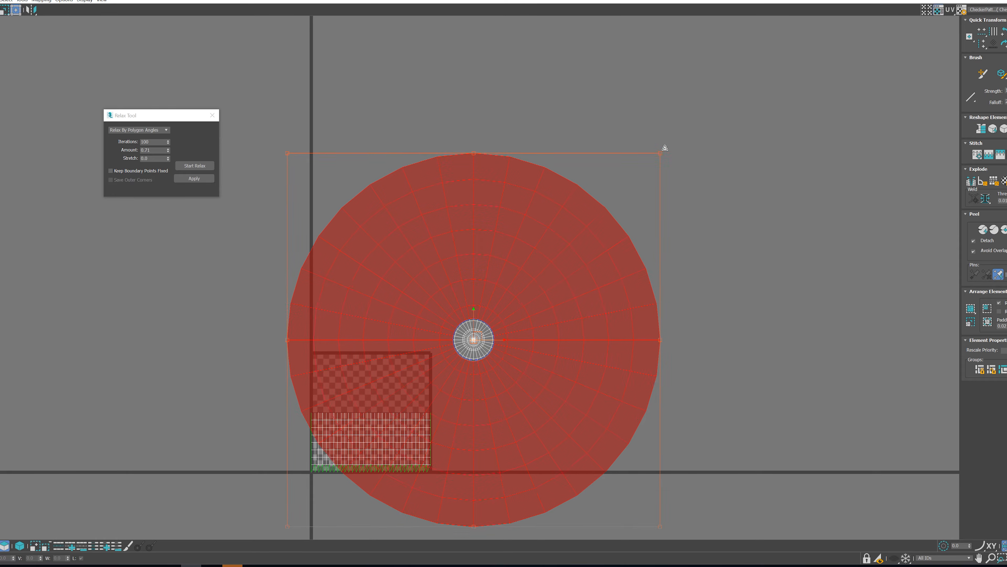
scroll(498, 344, up, 5)
middle_drag(454, 353, 466, 352)
drag(506, 365, 507, 364)
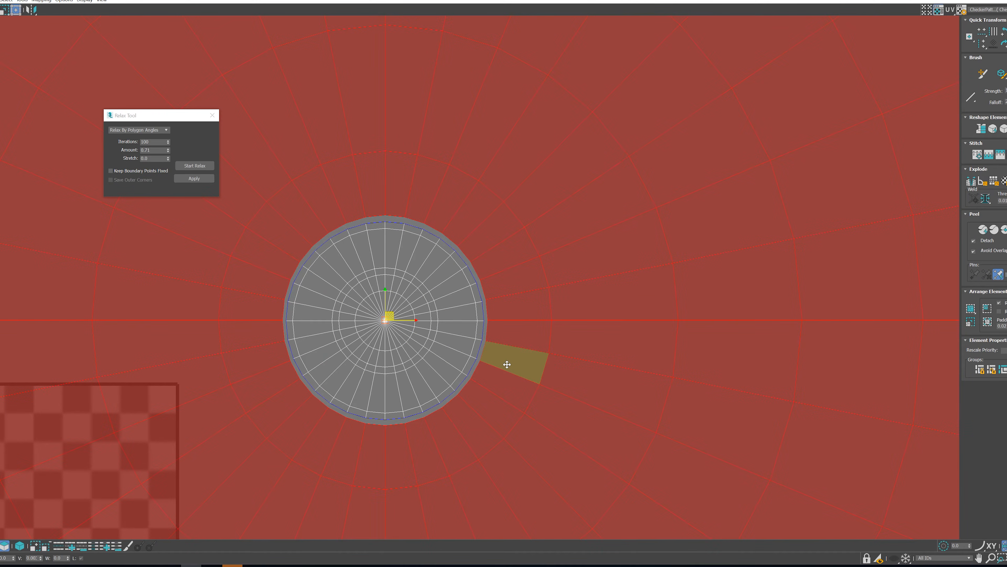
Reduce the front eyeball shell slightly so its hole fits closely against the iris shell's border
scroll(506, 364, down, 8)
drag(717, 112, 705, 127)
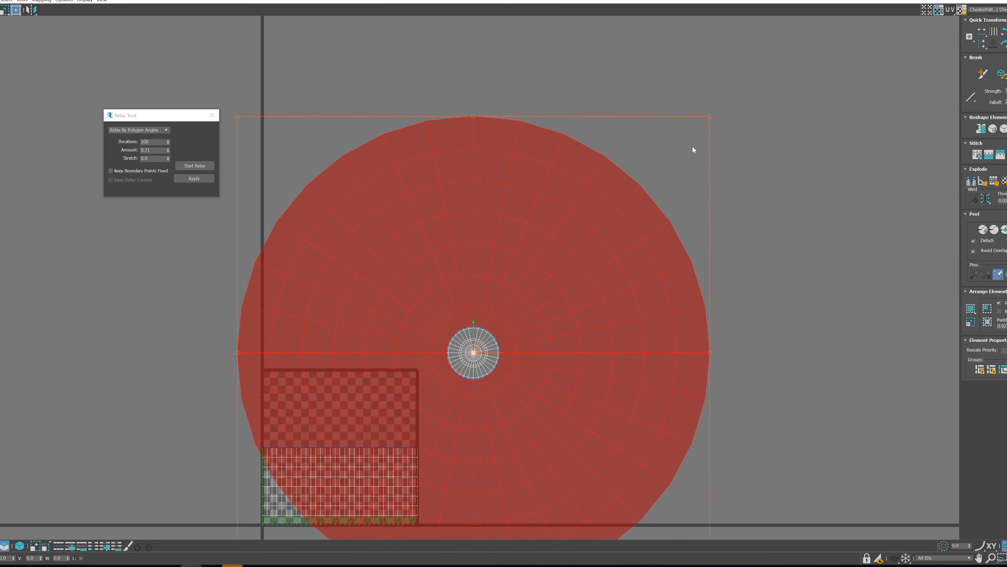
scroll(482, 380, up, 4)
scroll(491, 354, down, 5)
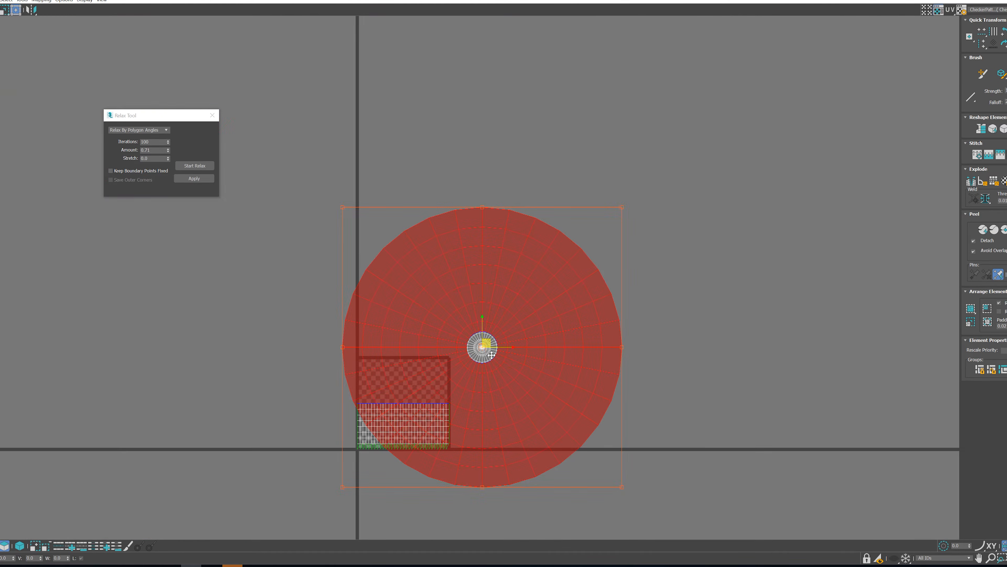
scroll(412, 361, up, 8)
scroll(453, 358, down, 12)
scroll(520, 375, up, 4)
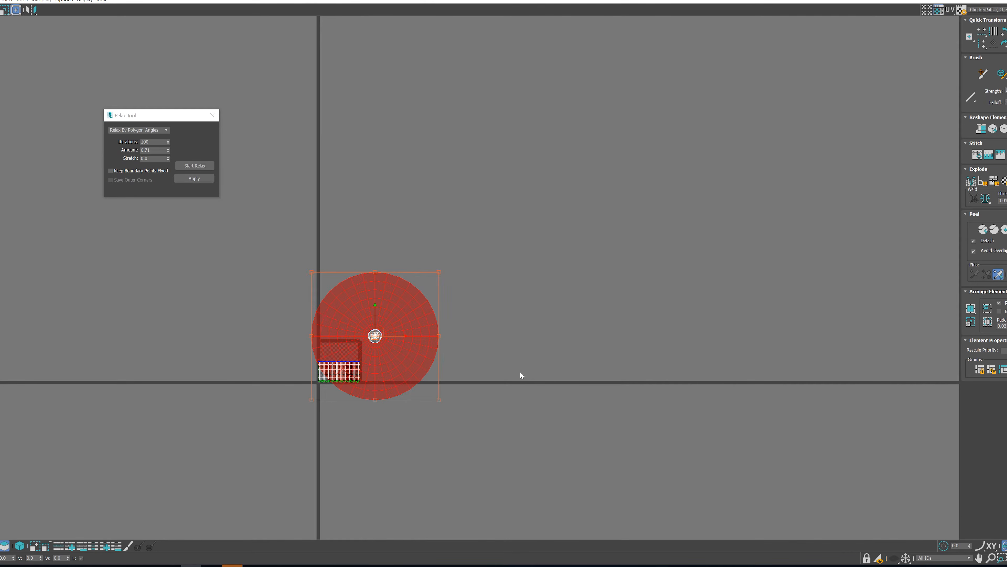
Enable UV element selection, select the iris and front eyeball shells together, and restore the Edit UVWs window to its smaller size
drag(444, 319, 372, 297)
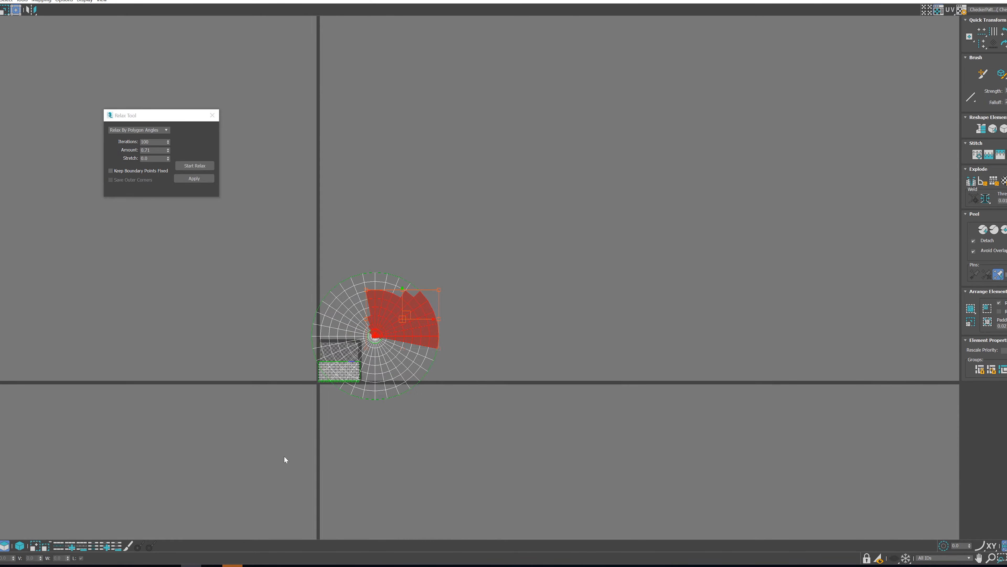
click(20, 546)
drag(489, 243, 439, 295)
click(1003, 0)
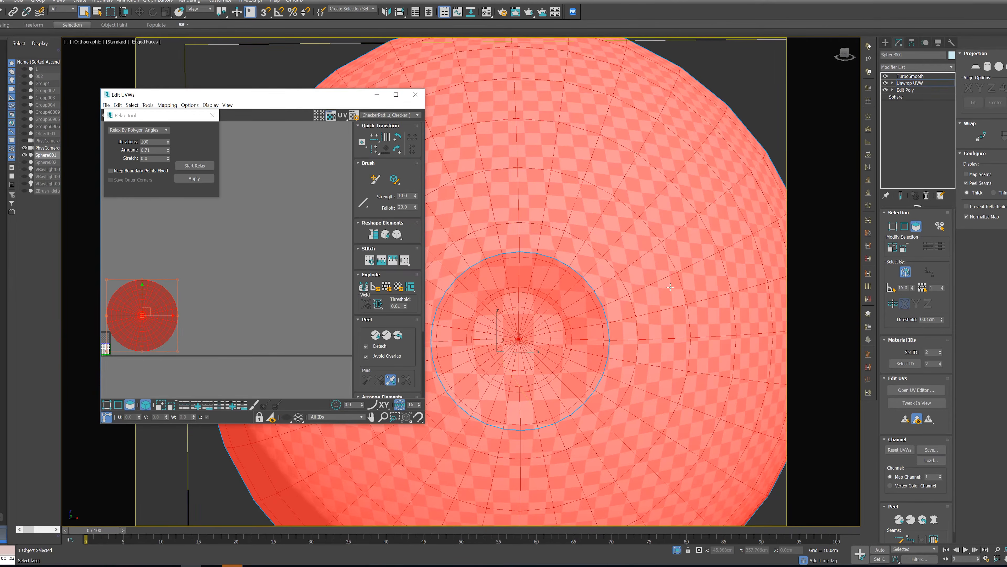
Select the back eyeball polygons up to the seam, then pelt-map them, relax and commit the pelt
scroll(622, 257, down, 5)
alt+middle_drag(621, 258, 613, 385)
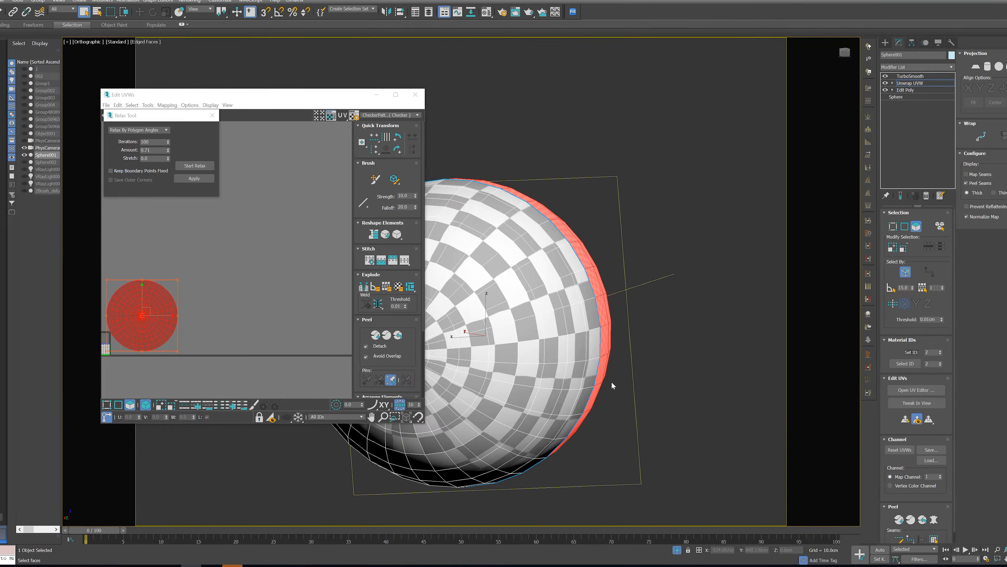
middle_drag(535, 393, 639, 378)
click(615, 378)
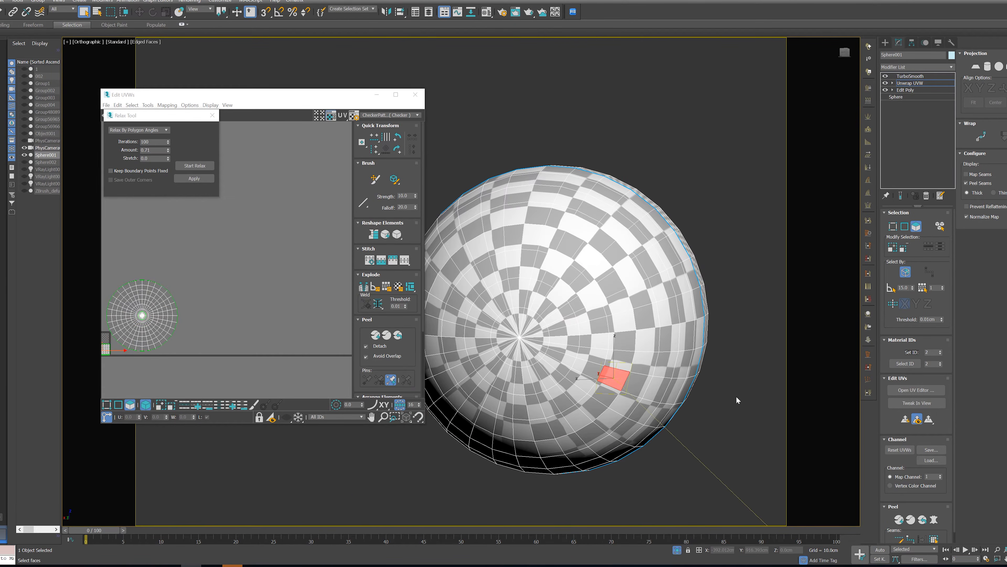
alt+middle_drag(712, 393, 692, 397)
click(934, 540)
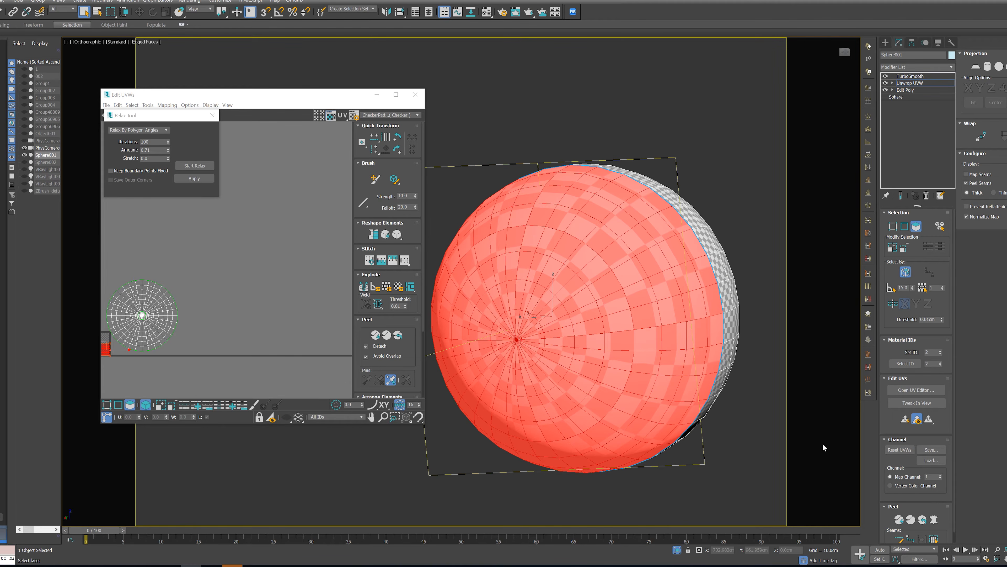
click(934, 518)
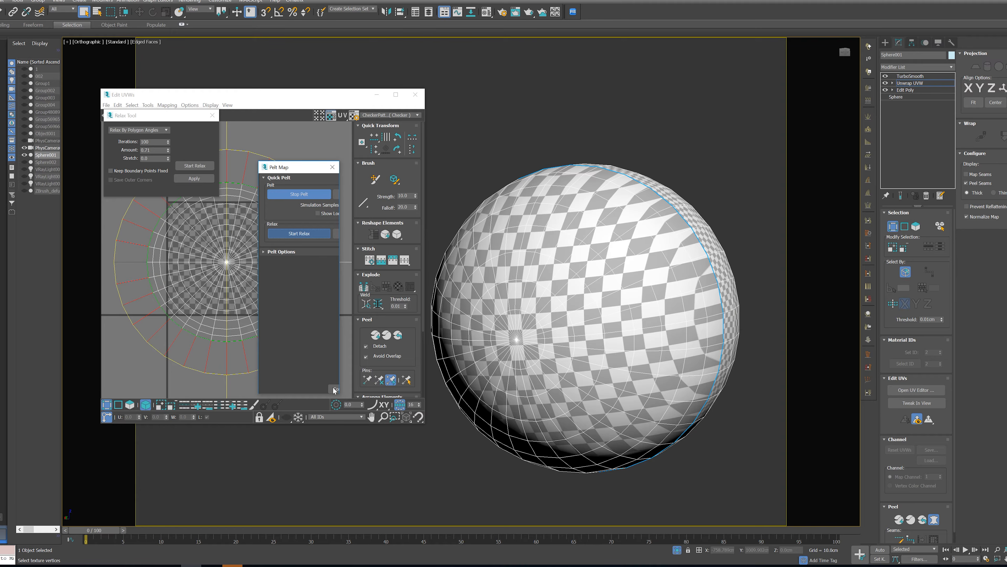
click(300, 235)
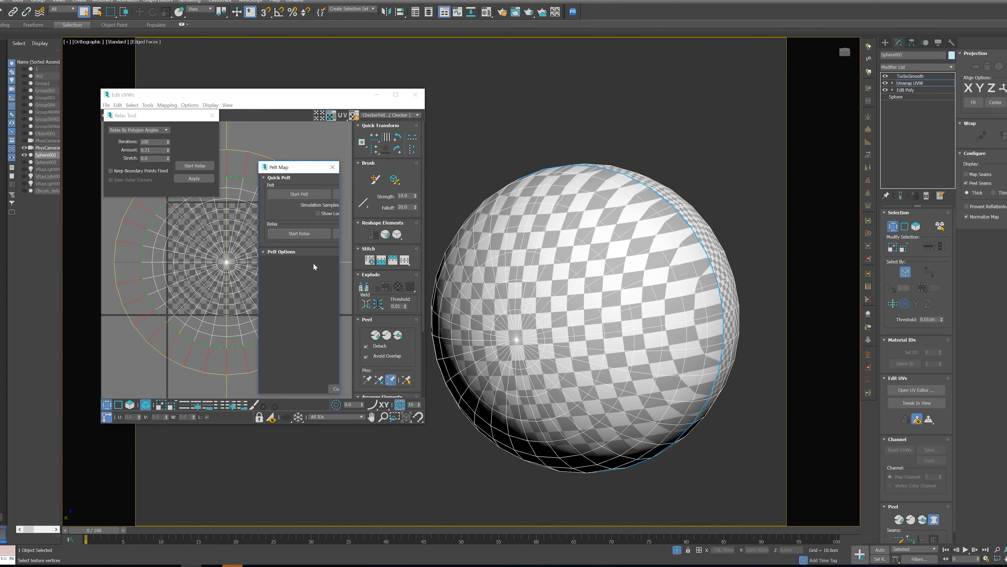
click(335, 389)
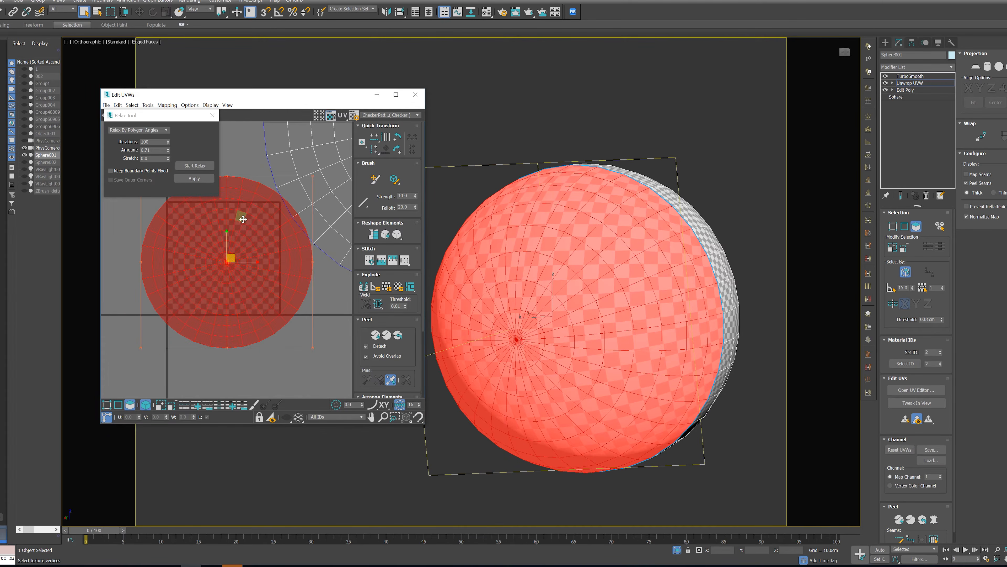
Scale up the back eyeball UV shell and centre it over the front eyeball shell for size comparison
scroll(214, 274, down, 2)
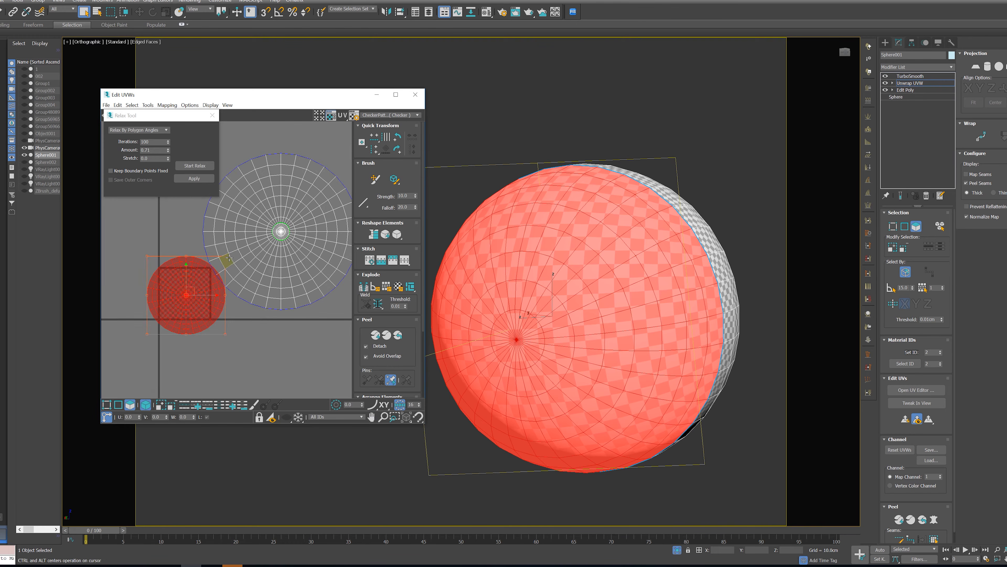
scroll(220, 284, down, 2)
drag(221, 284, 264, 223)
drag(198, 274, 254, 238)
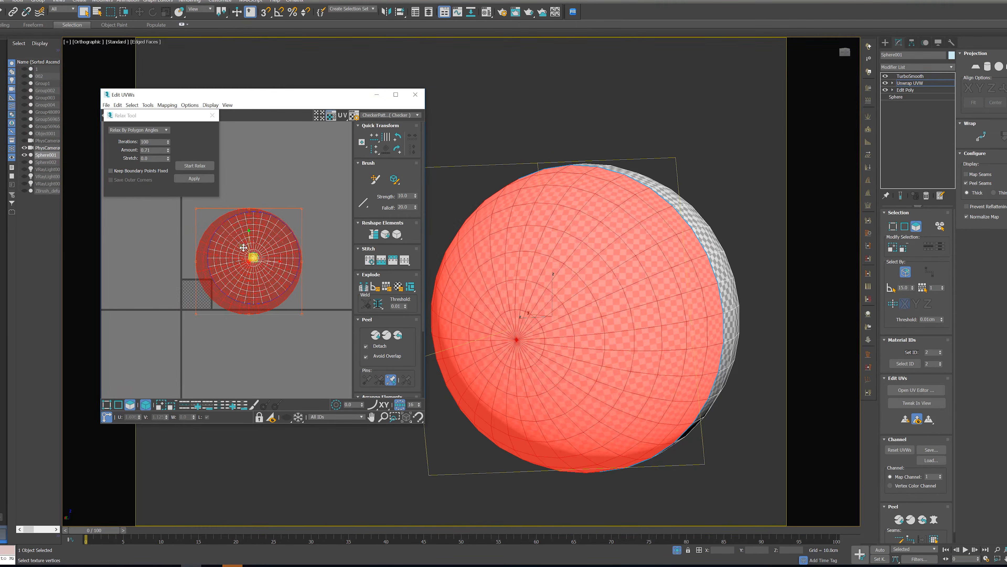
Scale the back eyeball shell down to match the front shell's outline and place it directly below that shell
scroll(253, 234, up, 1)
drag(320, 201, 312, 208)
scroll(251, 270, up, 2)
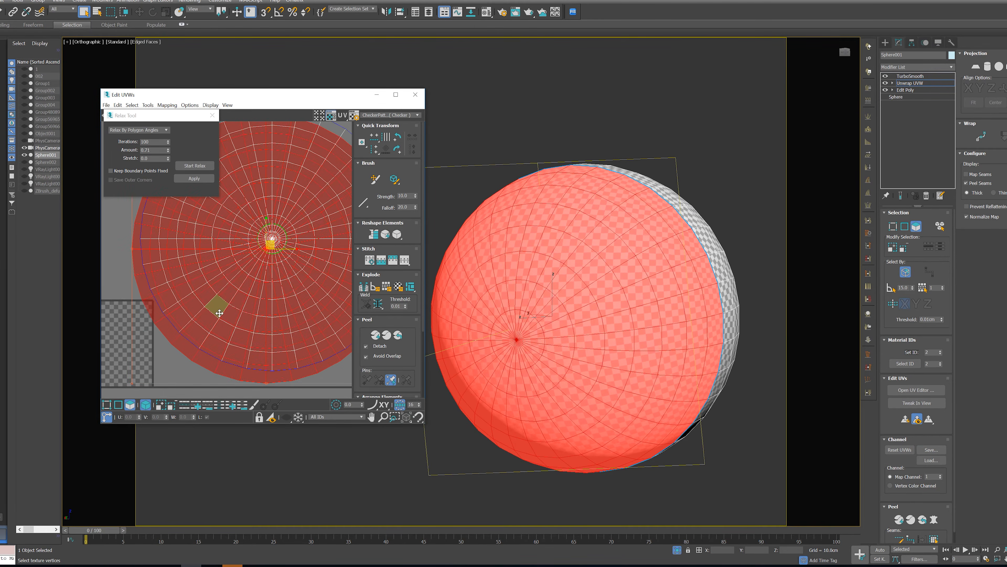
scroll(263, 268, down, 3)
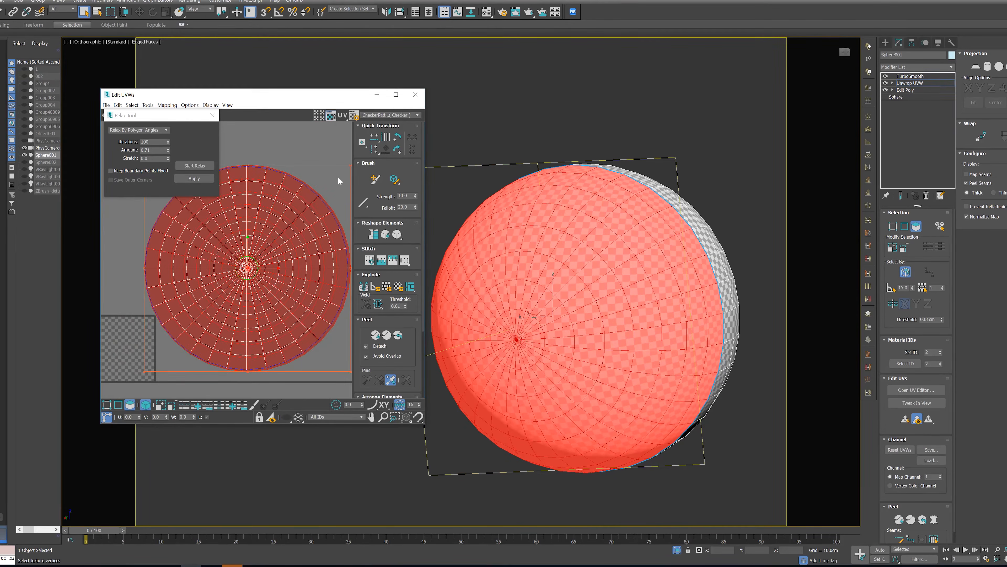
scroll(321, 211, up, 5)
scroll(315, 216, down, 5)
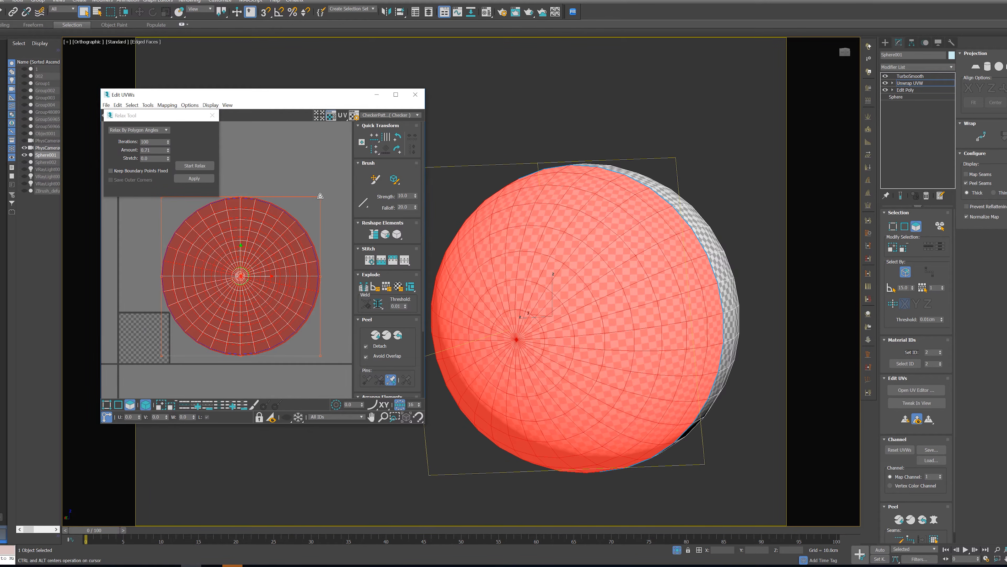
drag(320, 196, 318, 198)
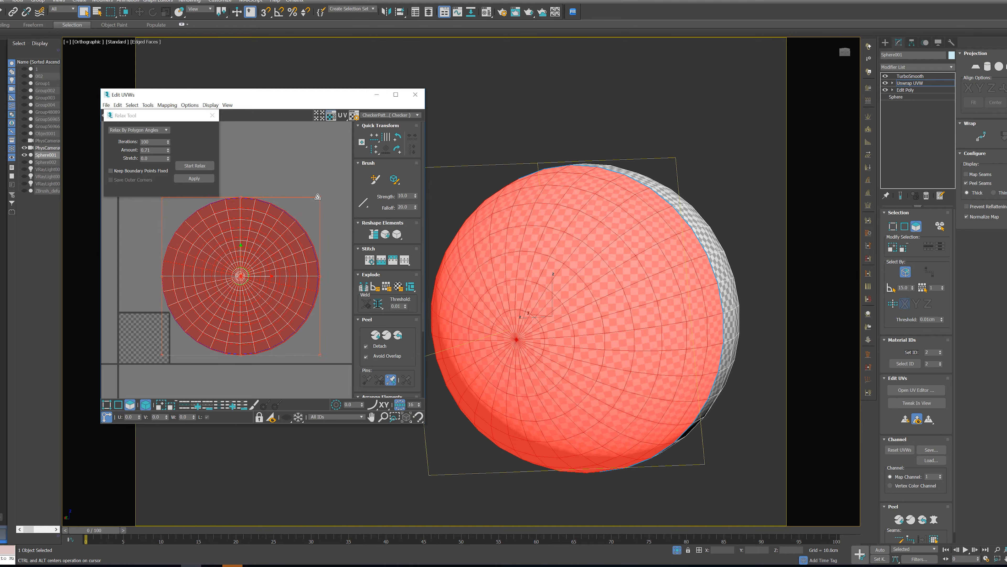
scroll(295, 220, down, 4)
drag(278, 226, 277, 324)
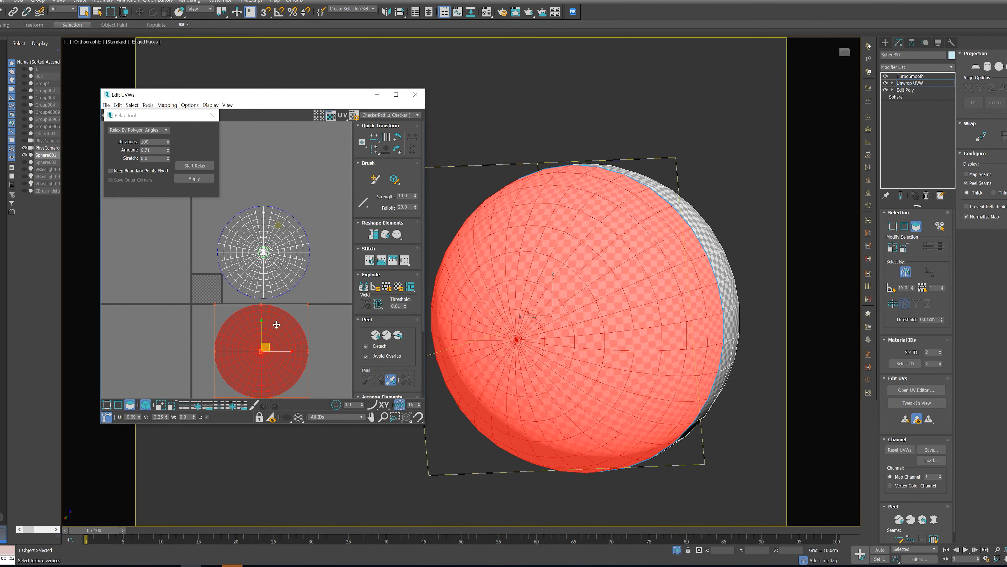
Examine the checker pattern's density and distortion around the eyeball, its seams and the iris recess
scroll(621, 323, down, 4)
alt+middle_drag(620, 322, 535, 296)
scroll(535, 295, up, 5)
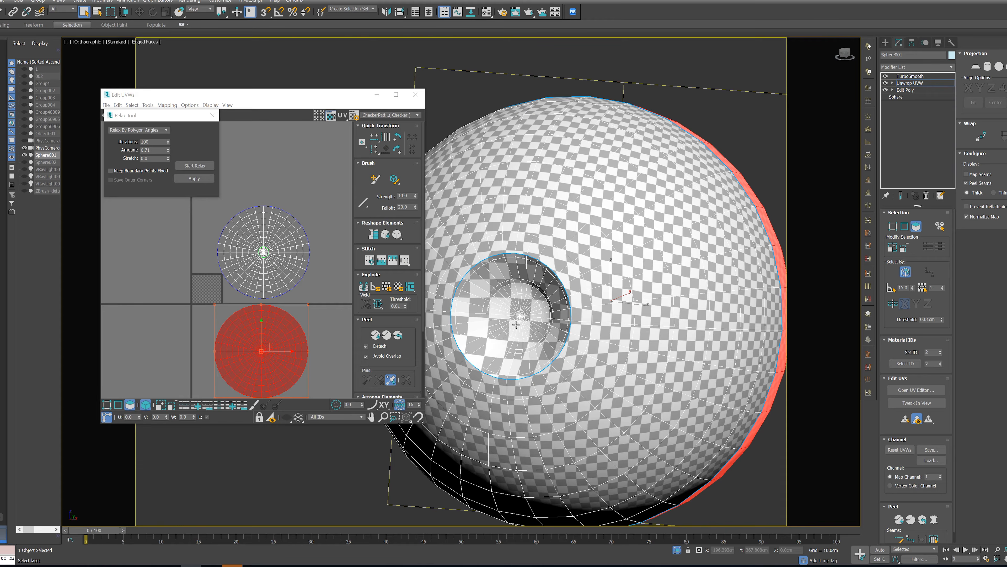
scroll(516, 325, down, 4)
alt+middle_drag(516, 325, 529, 342)
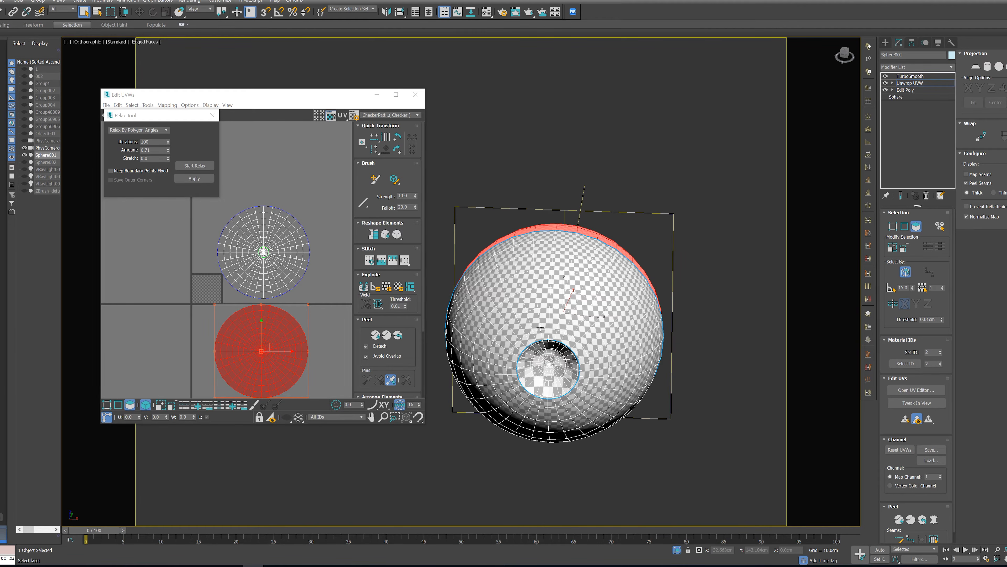
mouse_move(648, 354)
alt+middle_down()
mouse_move(607, 357)
mouse_move(626, 346)
mouse_move(637, 358)
mouse_move(630, 353)
alt+middle_up()
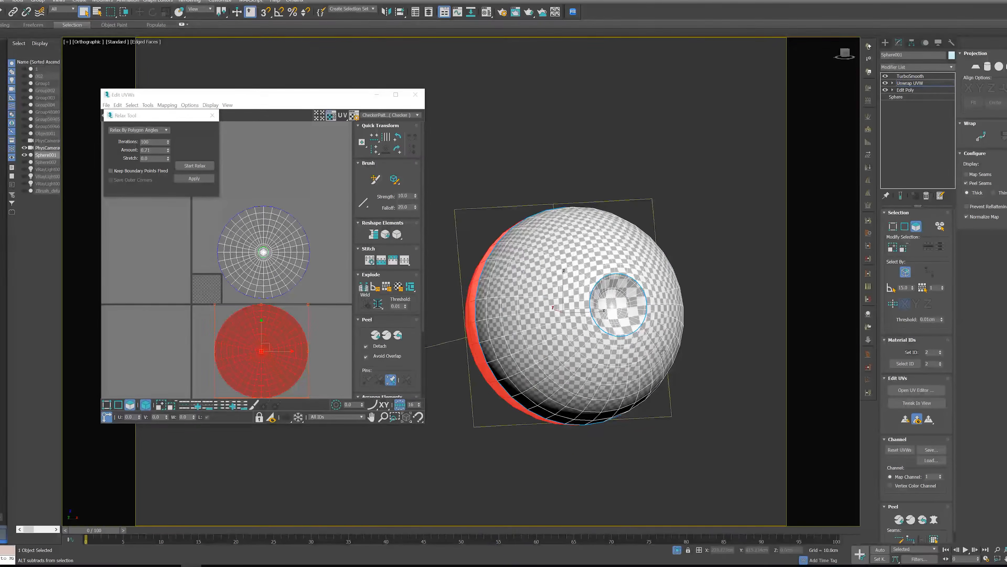
scroll(628, 350, up, 5)
scroll(598, 243, up, 4)
Select a polygon in the iris recess to locate it in the UV layout, and close the Relax Tool
click(603, 302)
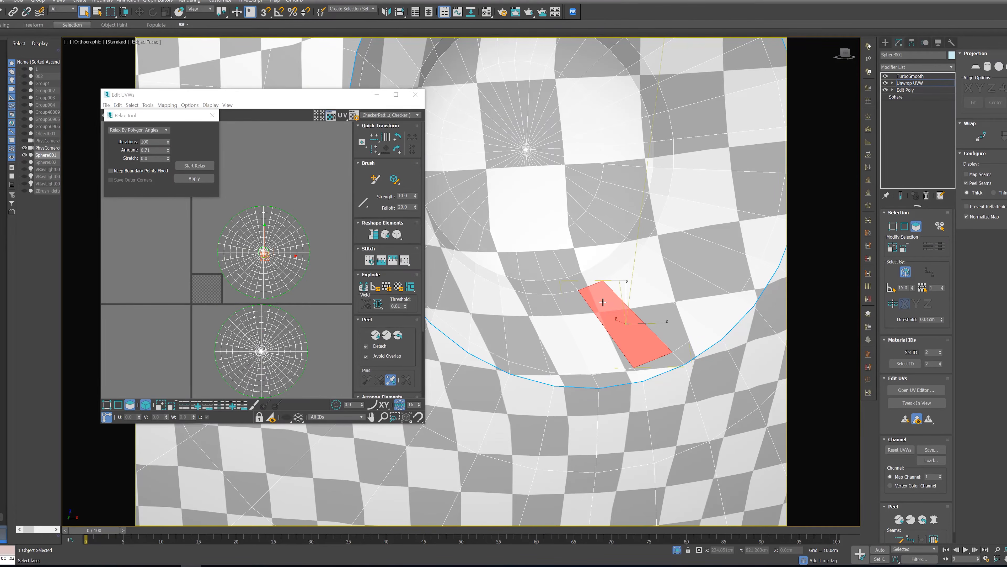
scroll(249, 265, up, 8)
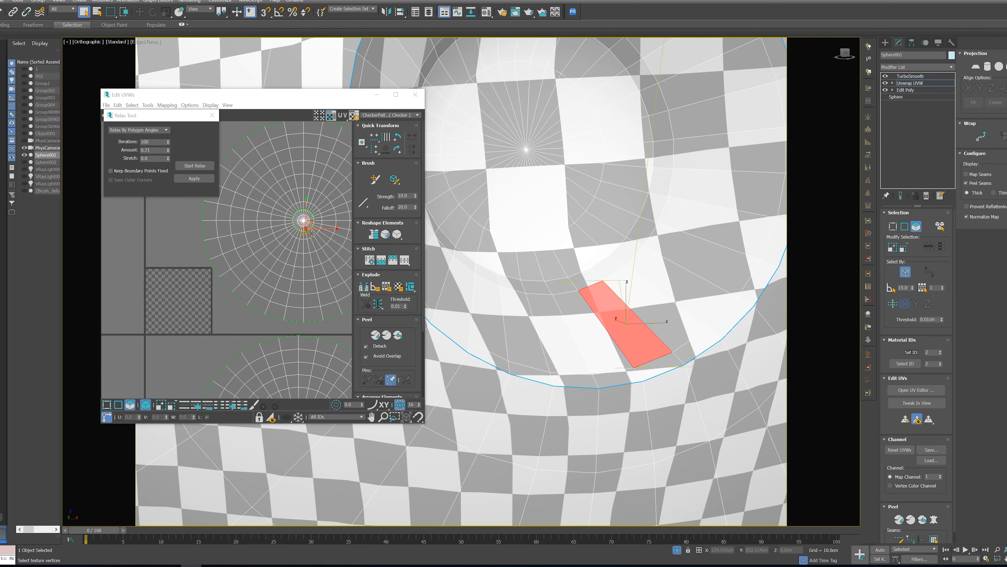
scroll(244, 267, down, 6)
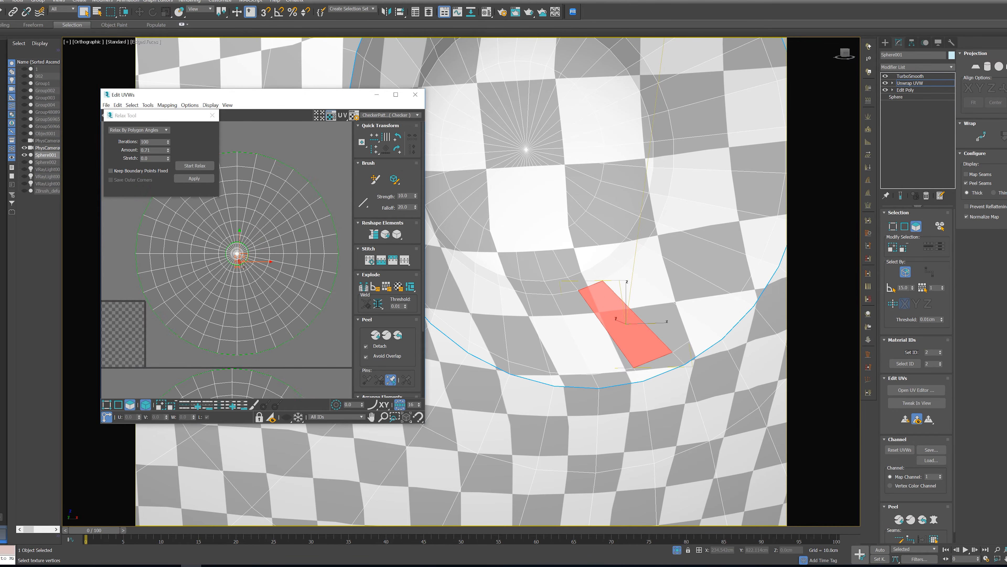
click(214, 113)
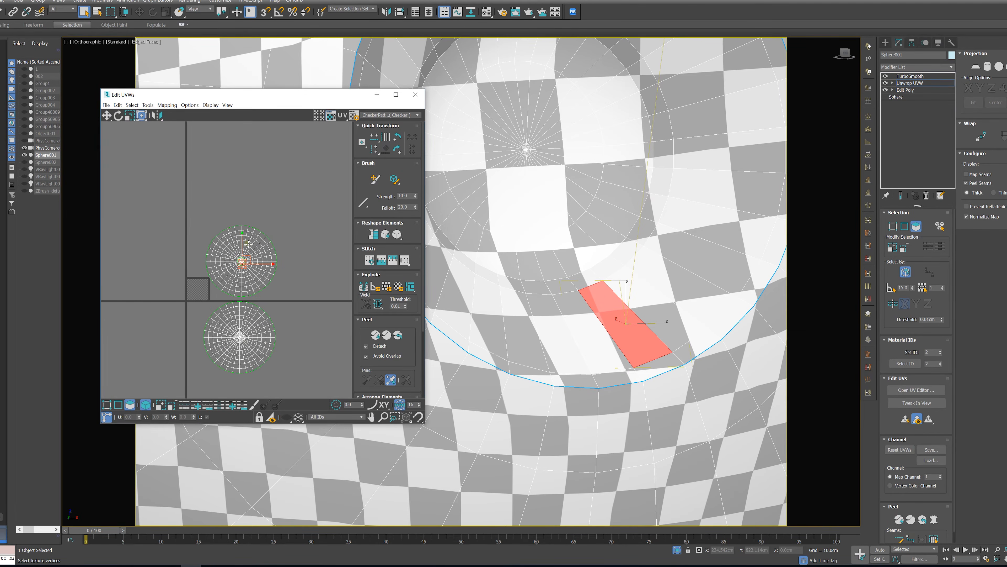
Move the front eyeball UV shell sideways off the iris shell so the two no longer overlap
click(252, 244)
middle_drag(285, 245, 286, 258)
scroll(522, 231, down, 5)
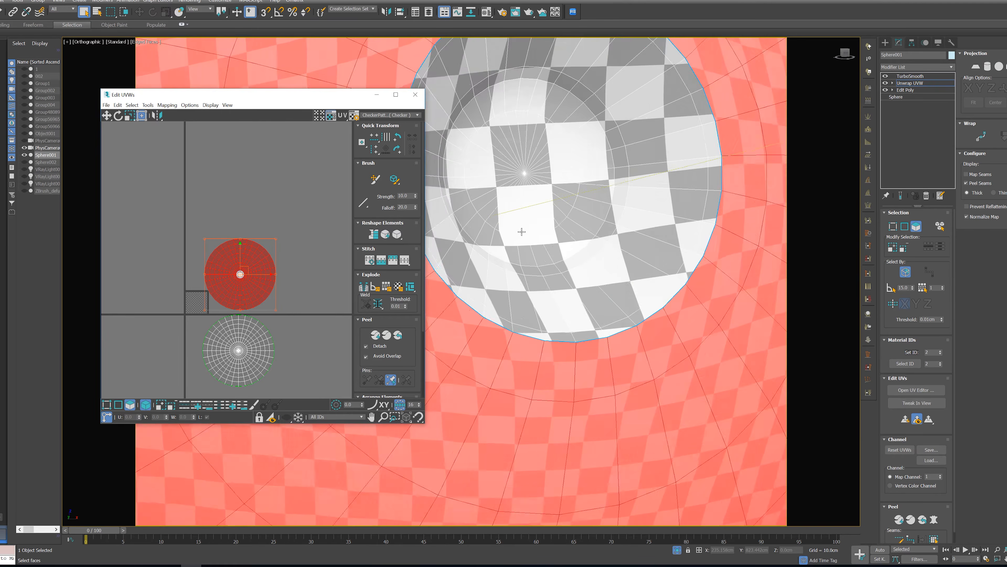
scroll(294, 245, up, 4)
drag(269, 237, 284, 271)
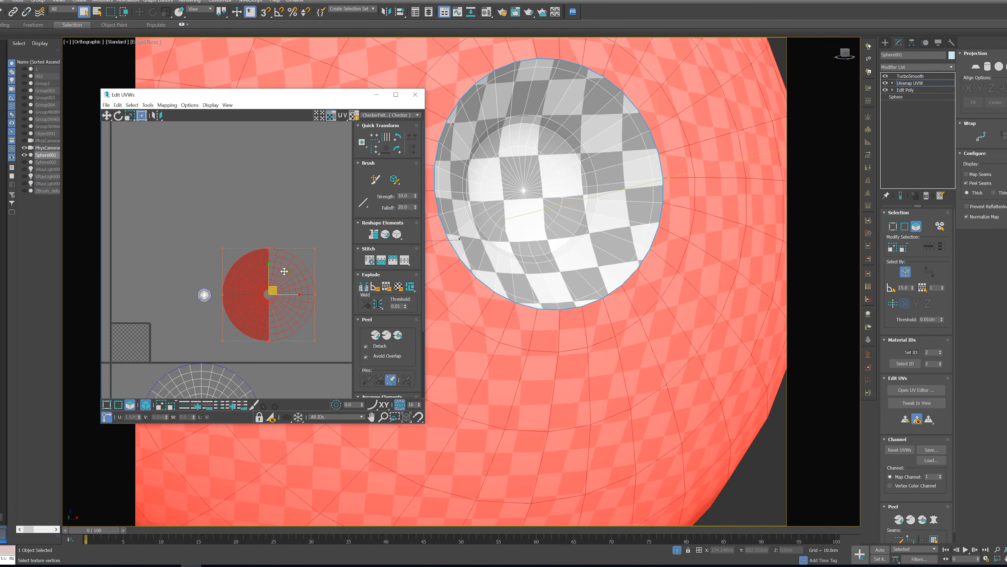
Overlay the back eyeball shell on the front shell, scale it down to the same outline and place it just below
middle_drag(278, 377, 234, 321)
click(269, 304)
drag(225, 330, 295, 204)
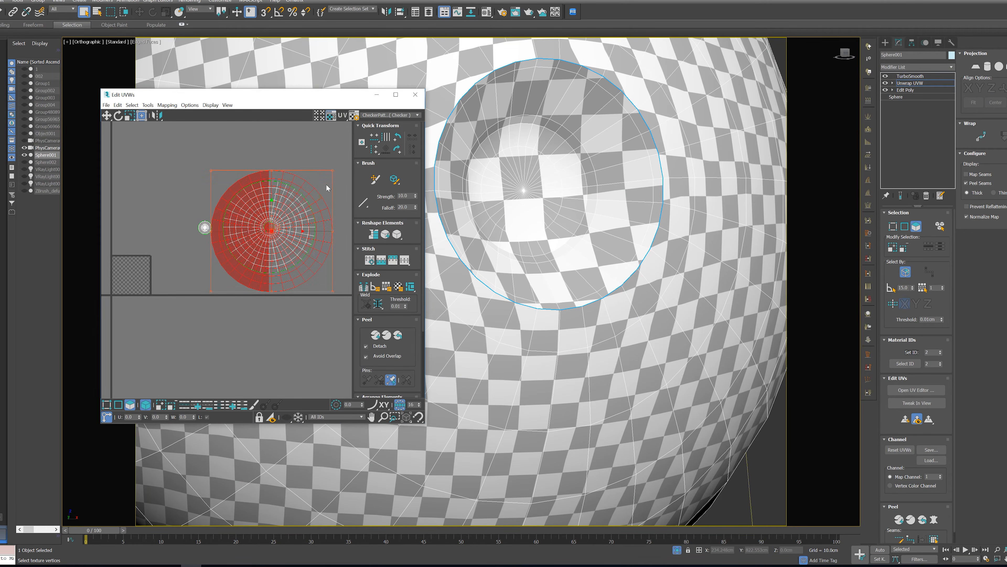
ctrl+alt+drag(333, 170, 293, 220)
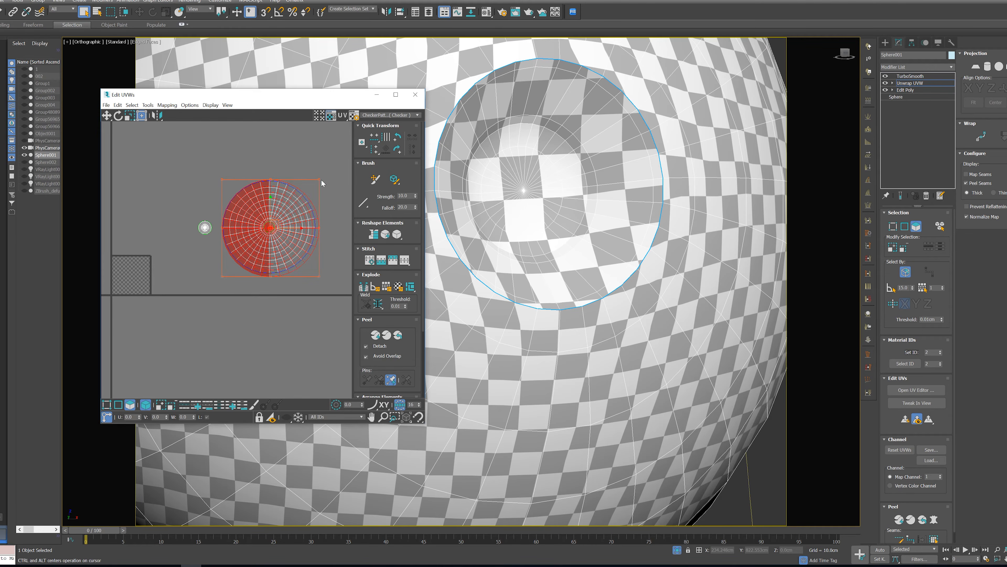
ctrl+alt+drag(318, 180, 317, 181)
drag(294, 216, 294, 282)
Examine the checker density of the eyeball shells against the iris recess on the whole sphere
scroll(292, 216, down, 3)
scroll(690, 258, down, 6)
middle_drag(663, 239, 679, 274)
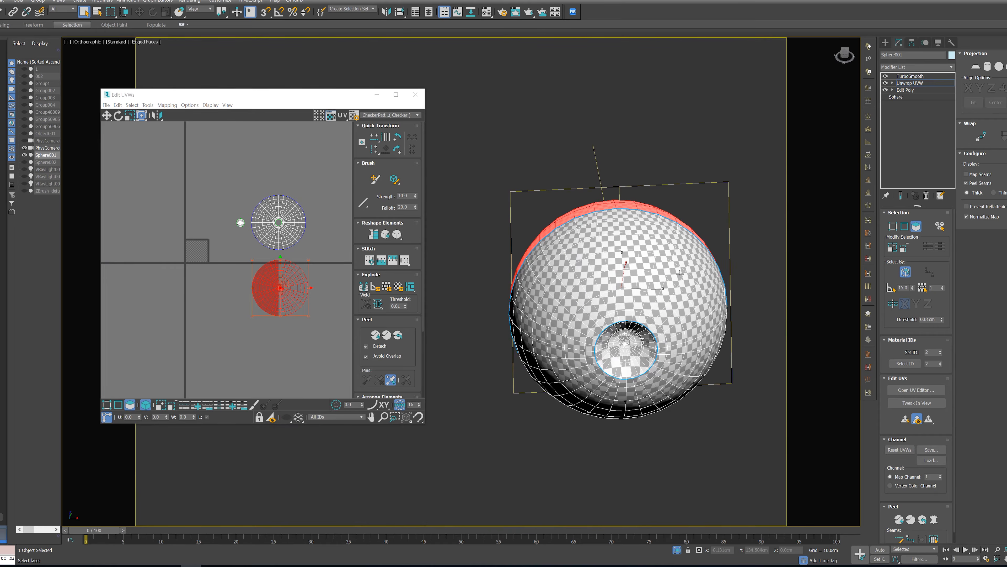
scroll(606, 311, up, 6)
scroll(675, 375, down, 4)
middle_drag(691, 371, 578, 322)
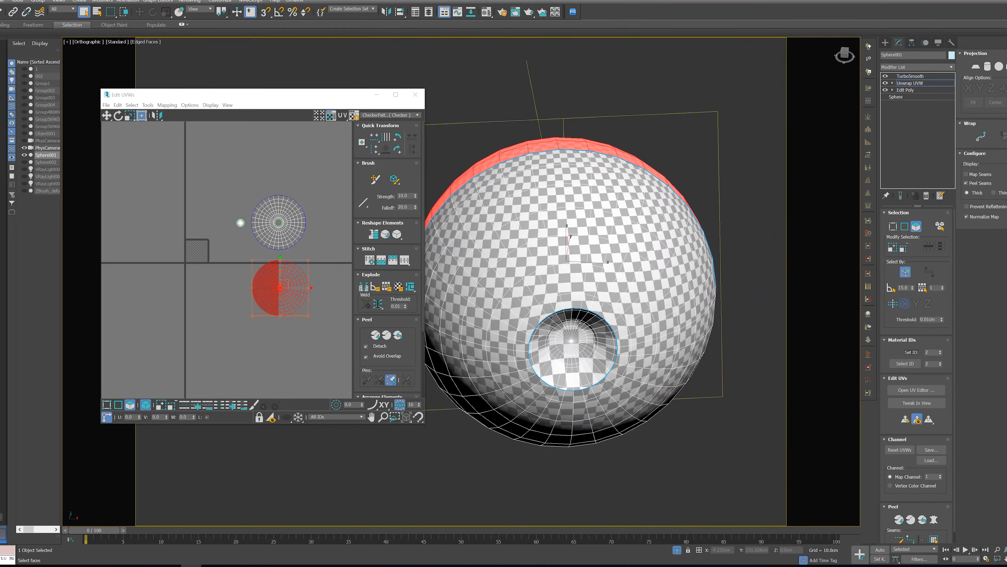
Select the iris recess UV shell and scale it up uniformly beside the front eyeball shell
scroll(230, 234, up, 10)
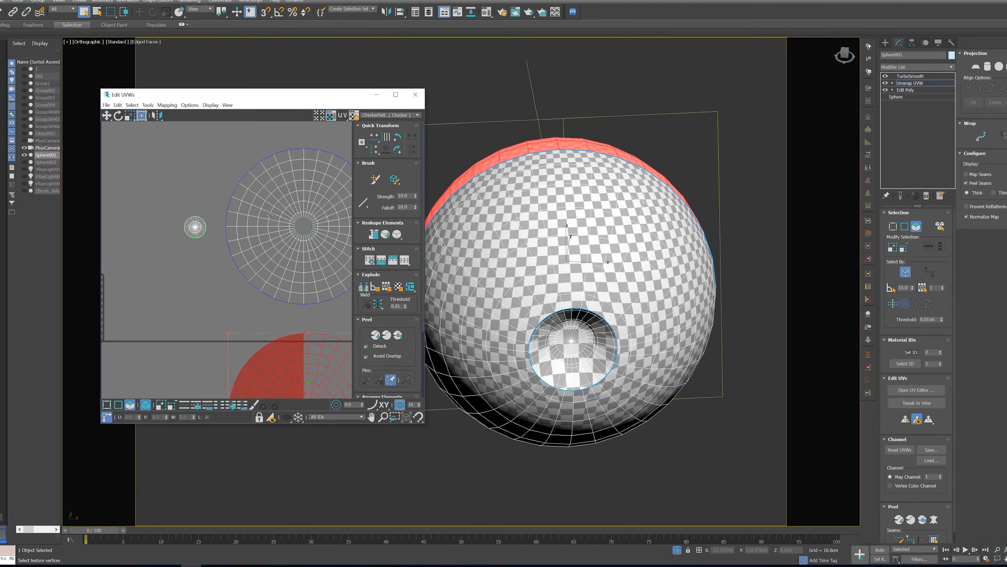
scroll(192, 229, up, 3)
click(192, 228)
scroll(192, 228, down, 5)
middle_drag(248, 243, 227, 230)
scroll(227, 230, down, 1)
scroll(220, 224, up, 3)
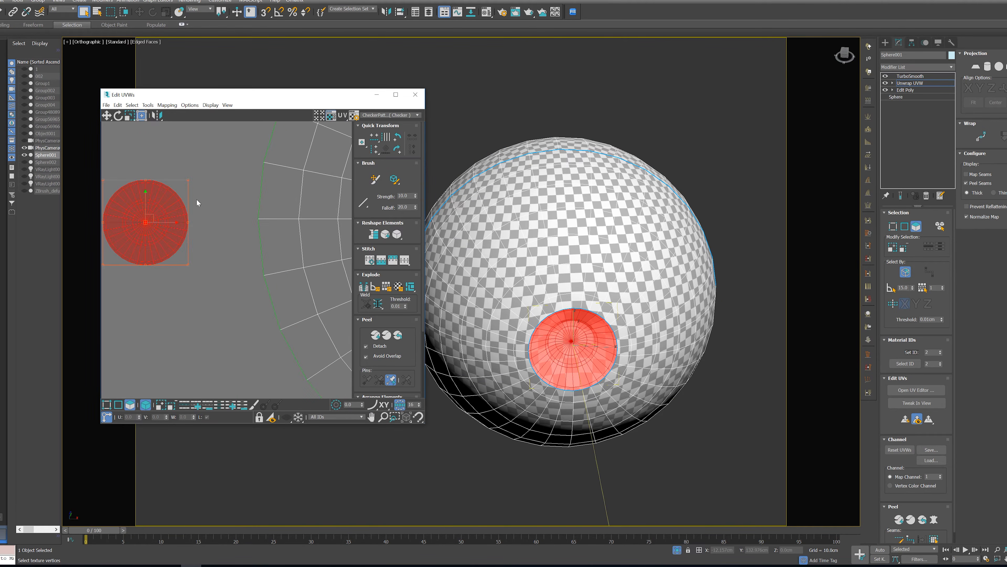
ctrl+drag(189, 180, 212, 159)
Select the iris, front and back shells together and scale them down uniformly
scroll(232, 209, down, 10)
drag(165, 125, 346, 365)
scroll(180, 197, up, 3)
middle_drag(180, 197, 201, 238)
drag(258, 220, 178, 234)
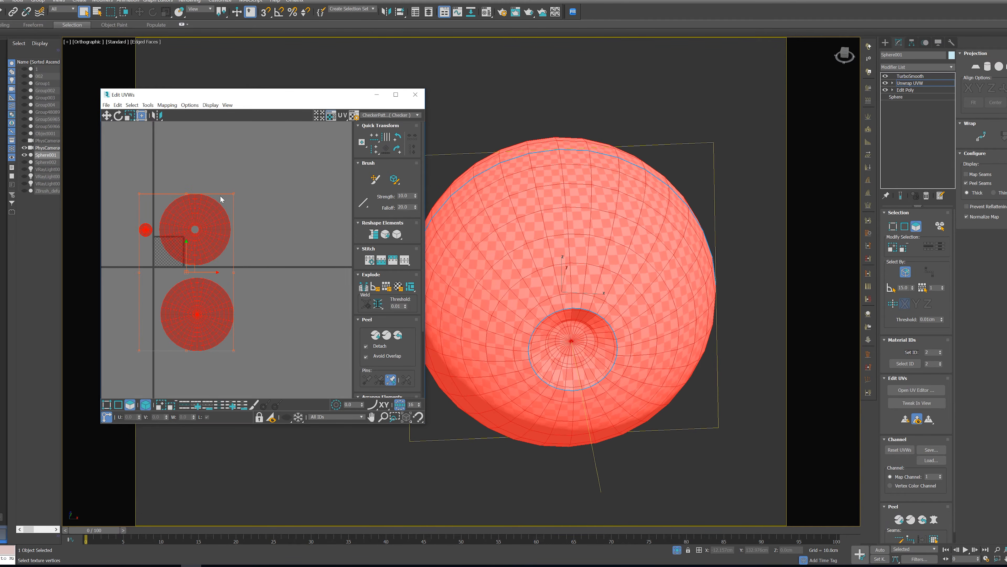
ctrl+drag(233, 195, 199, 250)
Move the three selected shells onto the UV tile and scale them down further to suit its size
scroll(133, 276, up, 4)
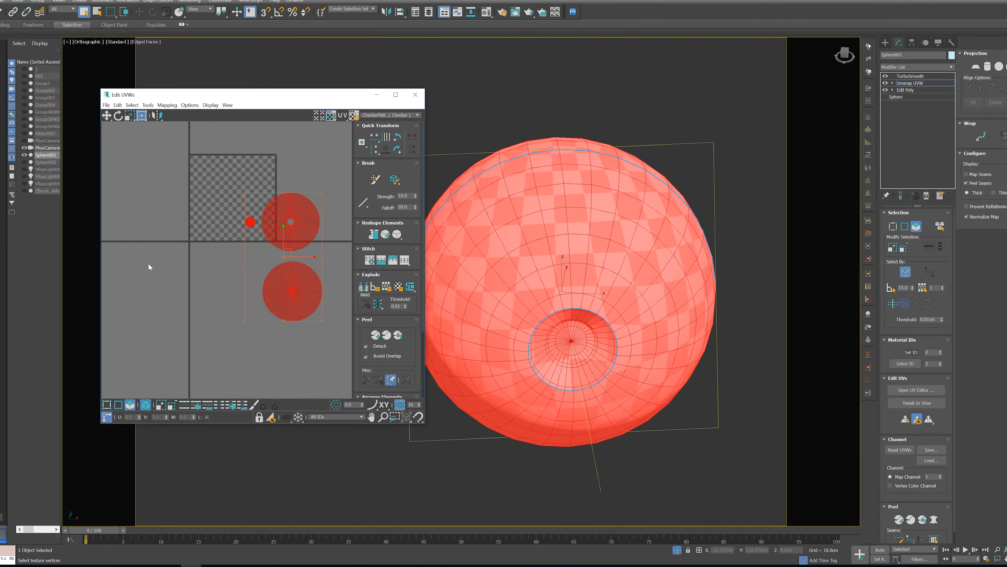
scroll(240, 241, up, 3)
middle_drag(240, 241, 153, 343)
drag(237, 292, 166, 228)
middle_drag(205, 196, 254, 188)
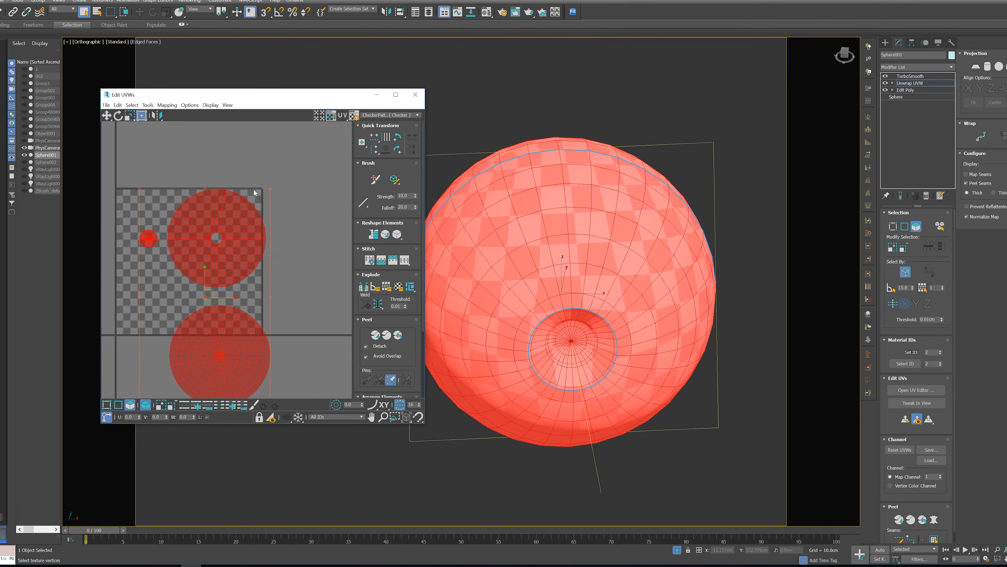
ctrl+drag(270, 189, 230, 226)
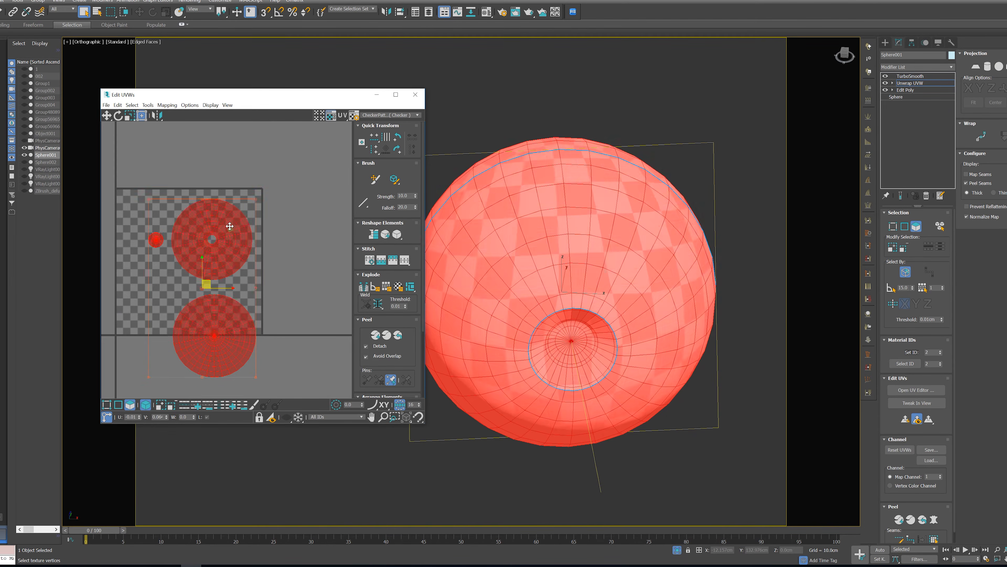
Move the back eyeball shell up into the lower-left area of the UV tile, beneath the iris shell
click(273, 369)
click(240, 329)
drag(240, 328, 180, 287)
scroll(134, 260, up, 2)
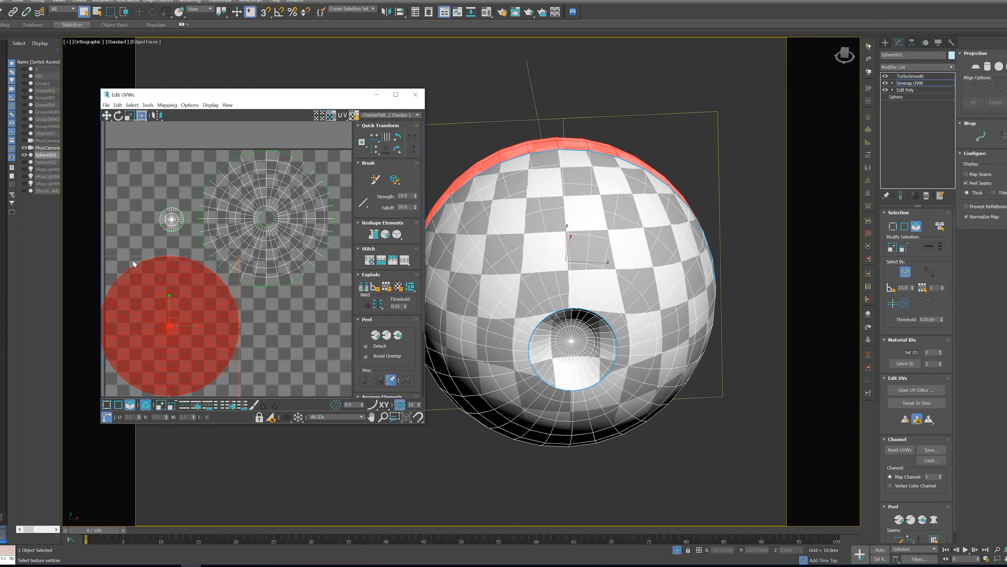
middle_drag(135, 263, 170, 220)
middle_drag(296, 211, 255, 260)
Shift the front shell into the tile's upper-right corner and nudge the back shell within the lower-left corner
click(268, 212)
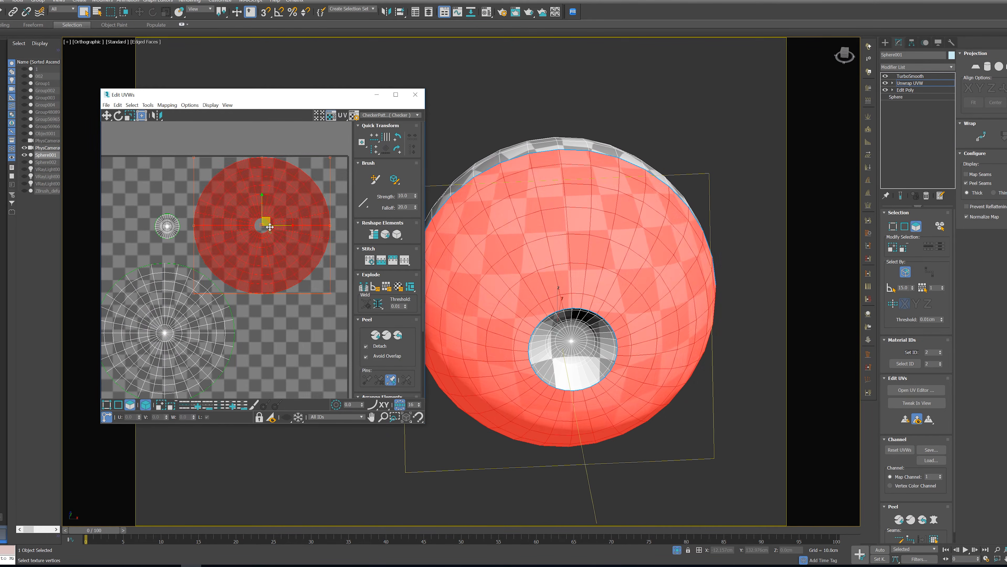
drag(268, 212, 284, 214)
middle_drag(231, 254, 258, 224)
click(180, 293)
drag(180, 294, 188, 289)
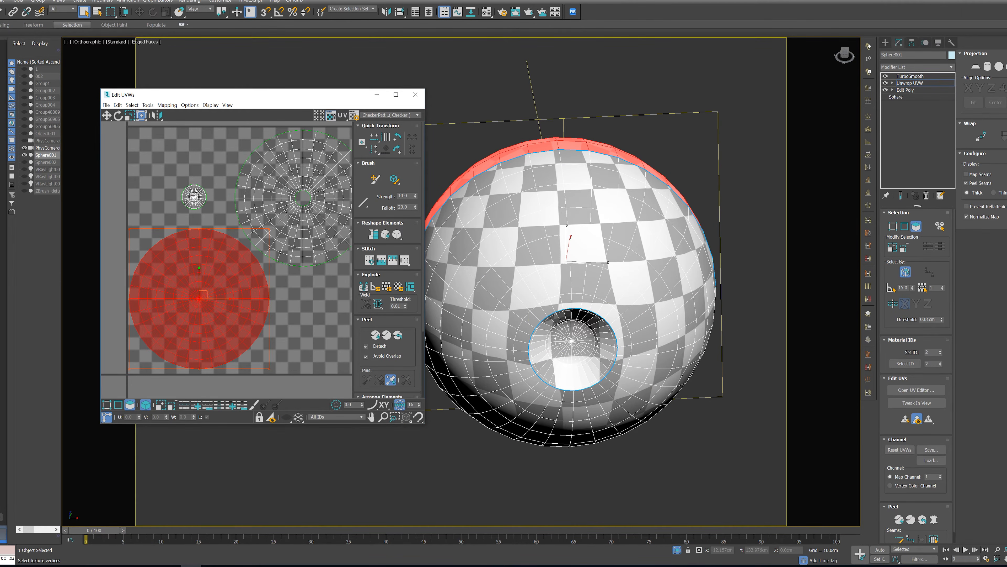
Scale up the iris shell to fill the free upper-left corner of the UV tile and position it there
click(192, 197)
ctrl+alt+drag(209, 180, 233, 154)
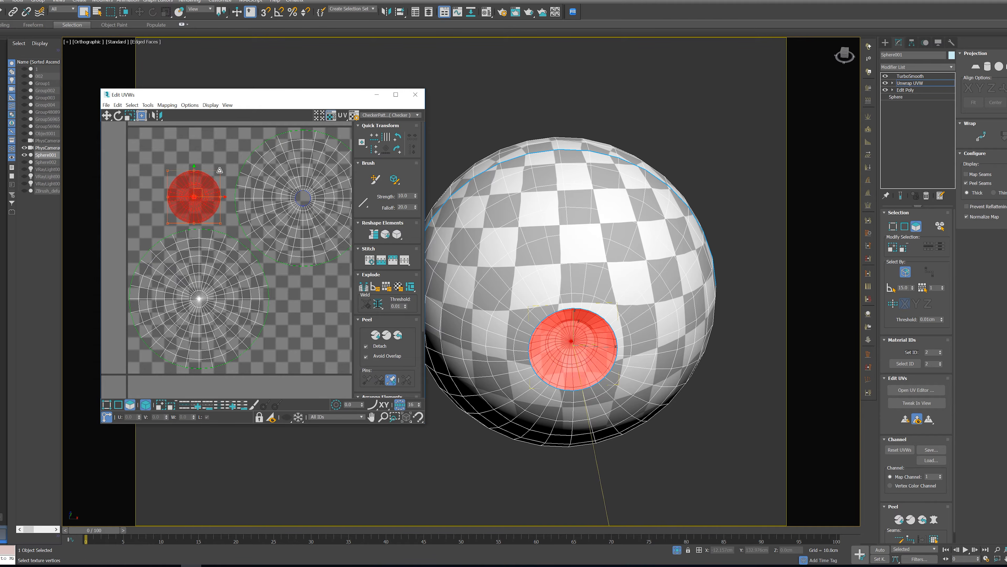
drag(205, 185, 223, 147)
middle_drag(314, 312, 289, 338)
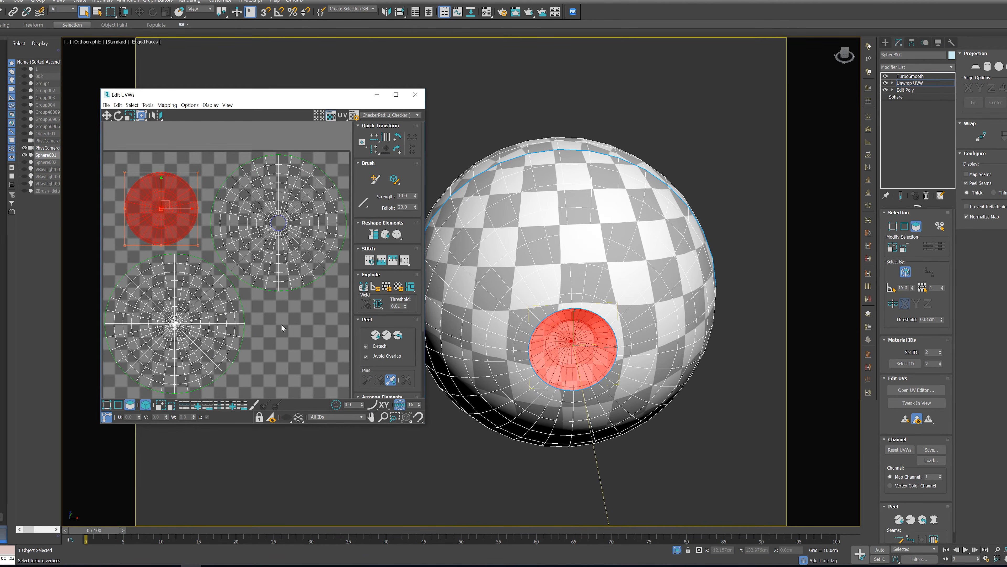
scroll(281, 324, down, 2)
middle_drag(591, 196, 593, 213)
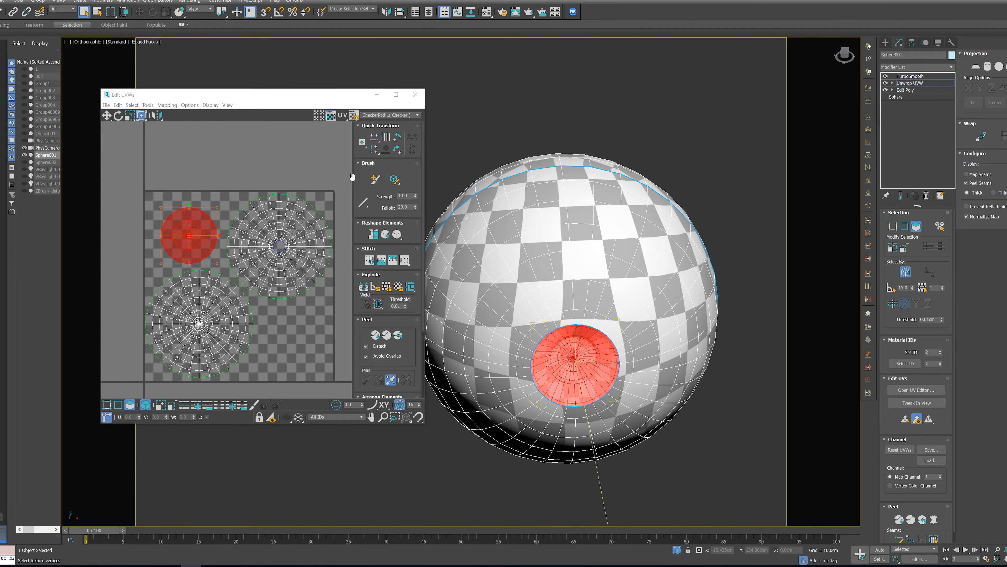
Render the UVW template of the eye layout at 4096 × 4096 pixels
drag(262, 101, 384, 124)
click(270, 127)
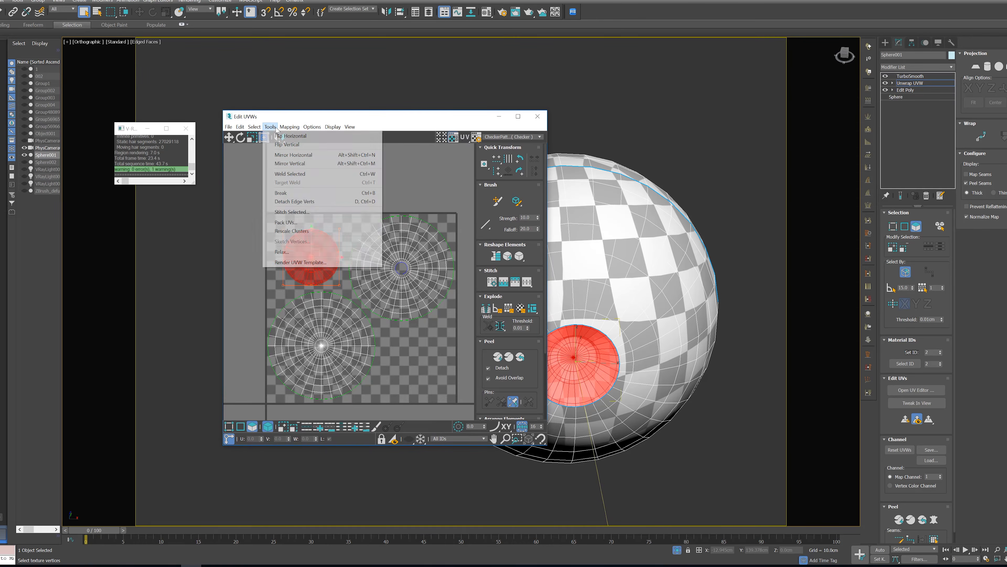
click(310, 263)
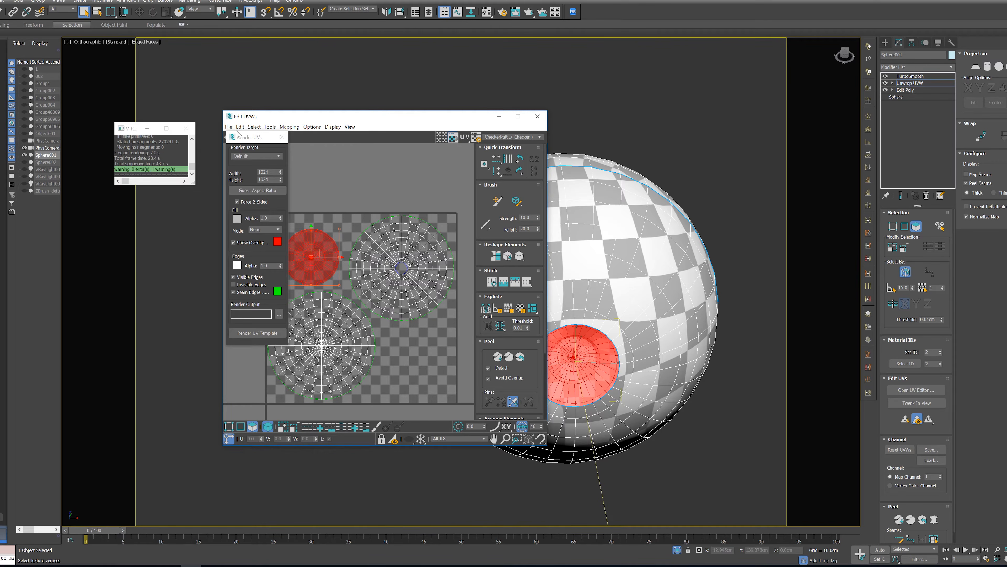
drag(243, 141, 387, 178)
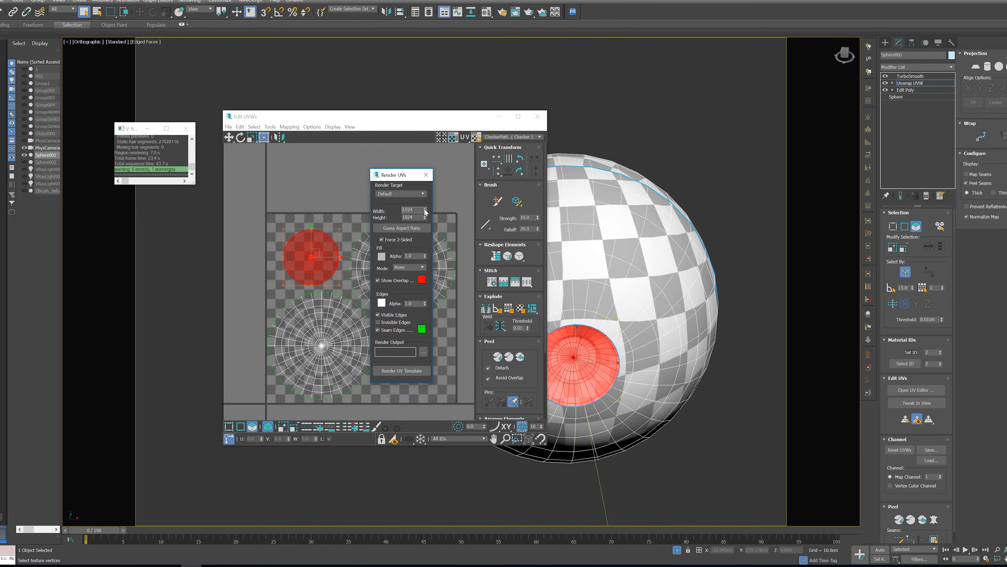
text(4096)
key(Tab)
text(4)
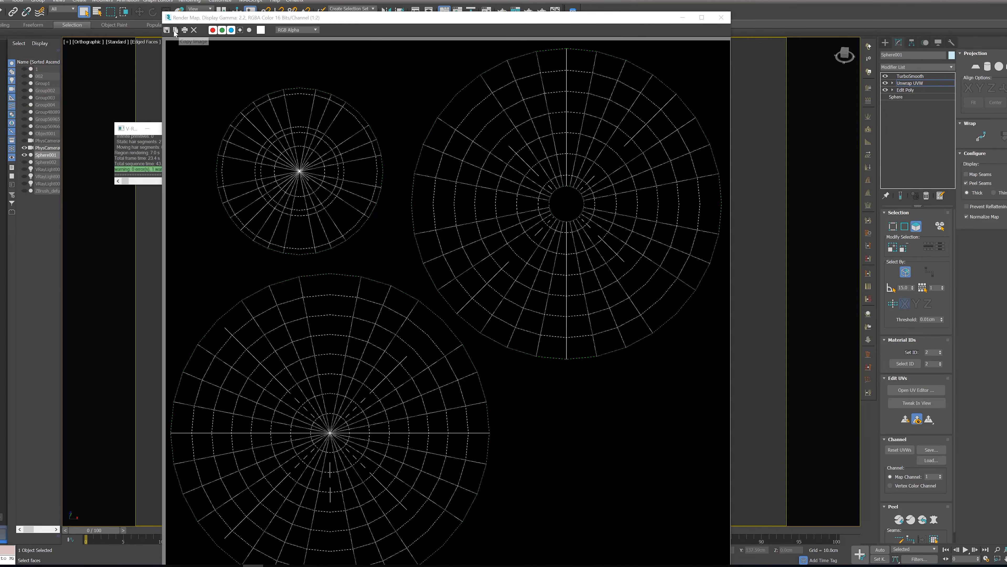
Save the rendered template as a JPEG named Eyes Textures in the TEXTURES BOY folder, and close the render and UV windows
click(167, 29)
double_click(372, 89)
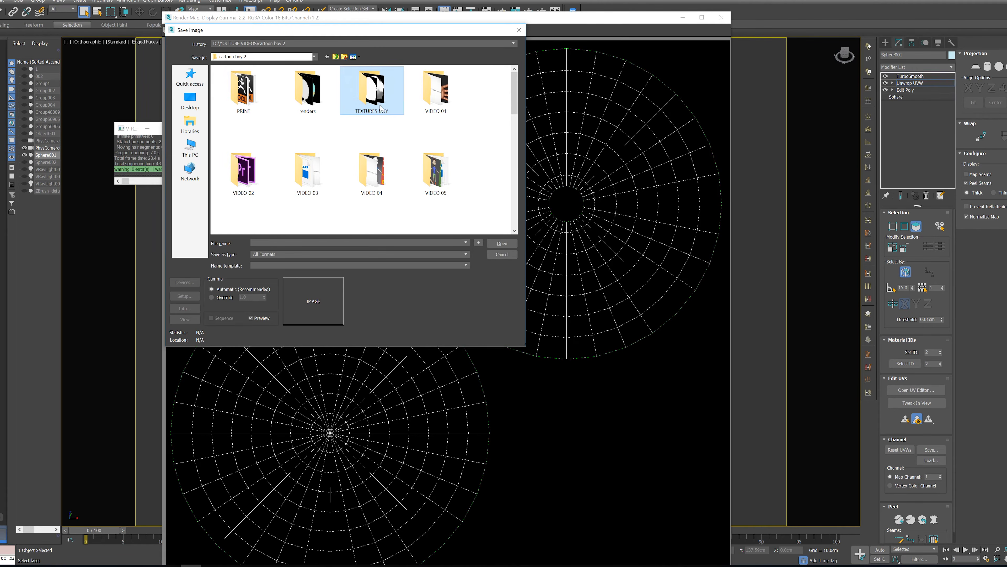
click(294, 253)
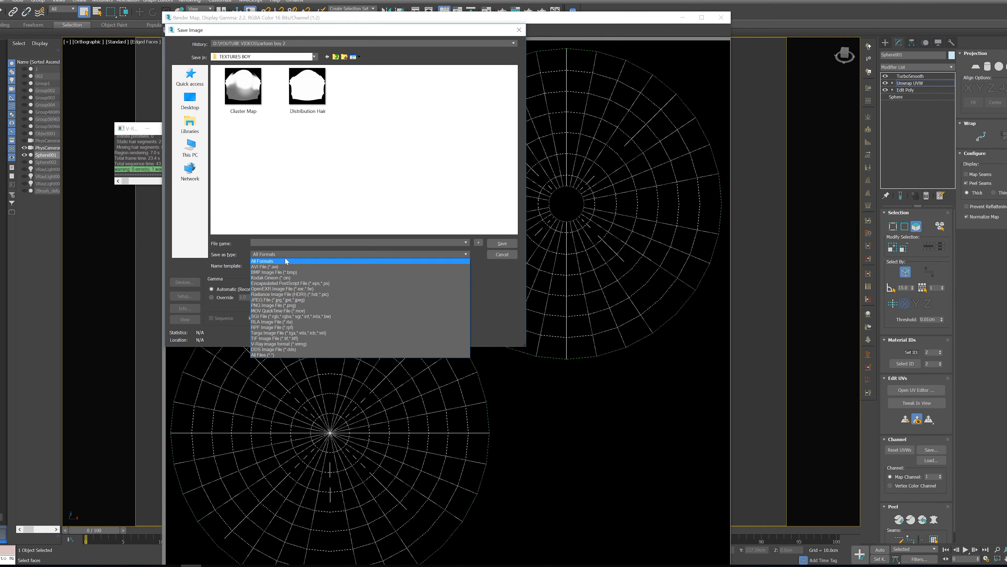
click(270, 296)
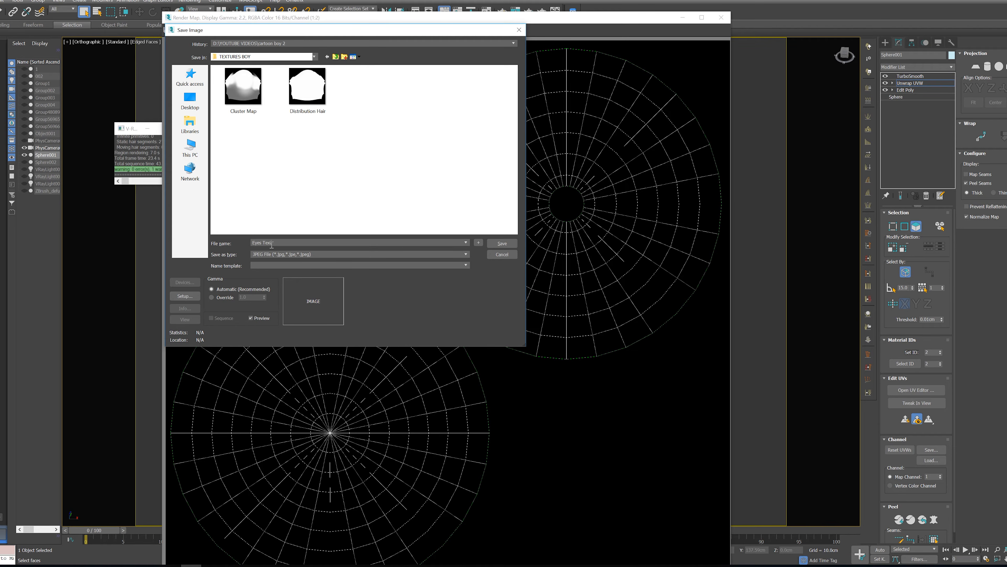
text(s)
key(Return)
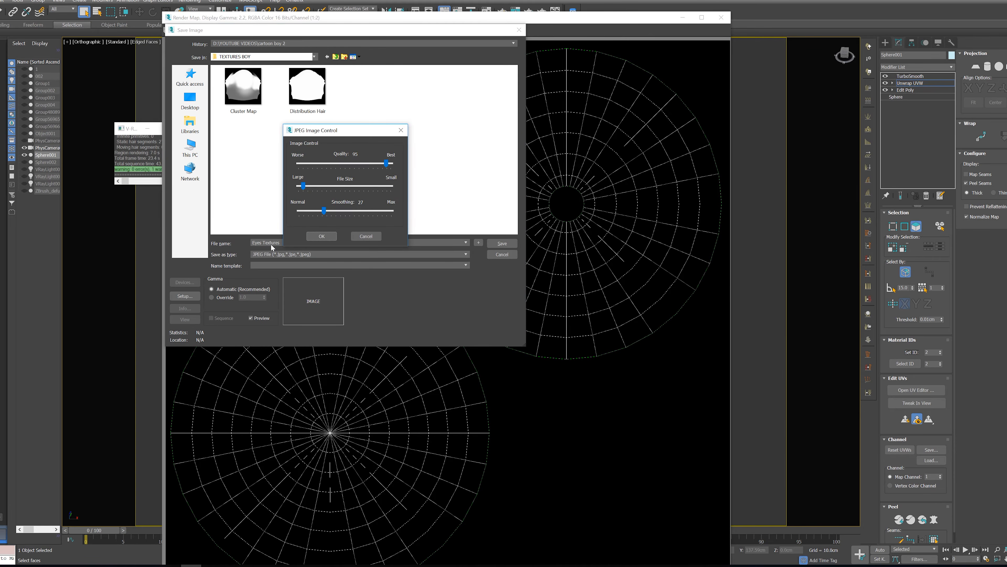
click(323, 239)
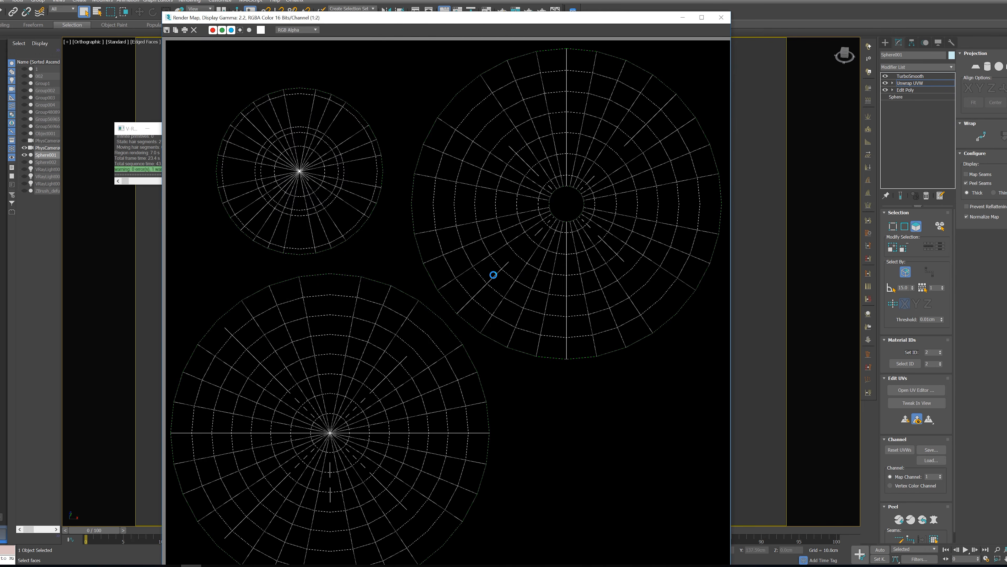
click(721, 17)
click(426, 175)
click(537, 116)
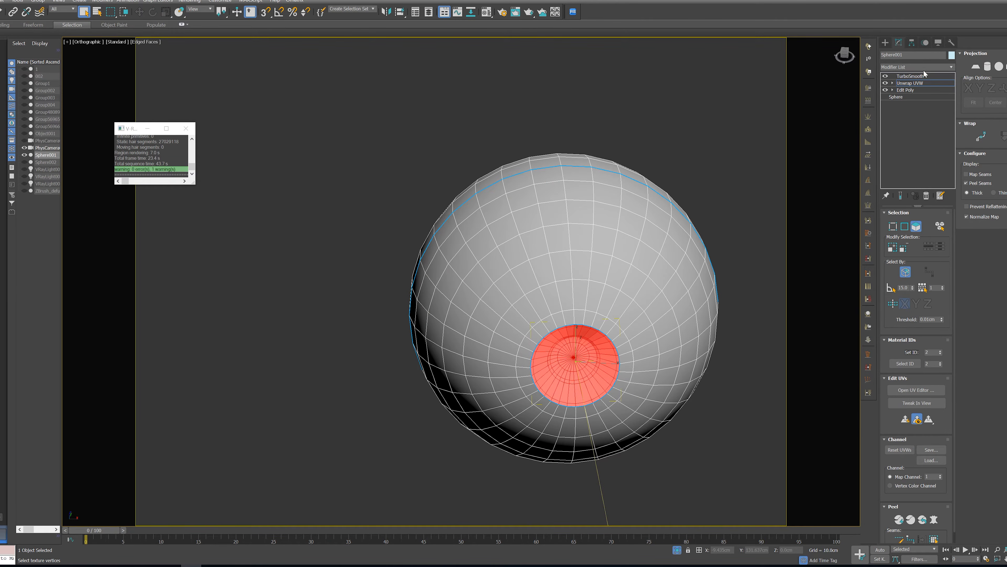
Return to the eye's TurboSmooth modifier and exit isolation to bring back the whole character head
click(926, 75)
click(677, 550)
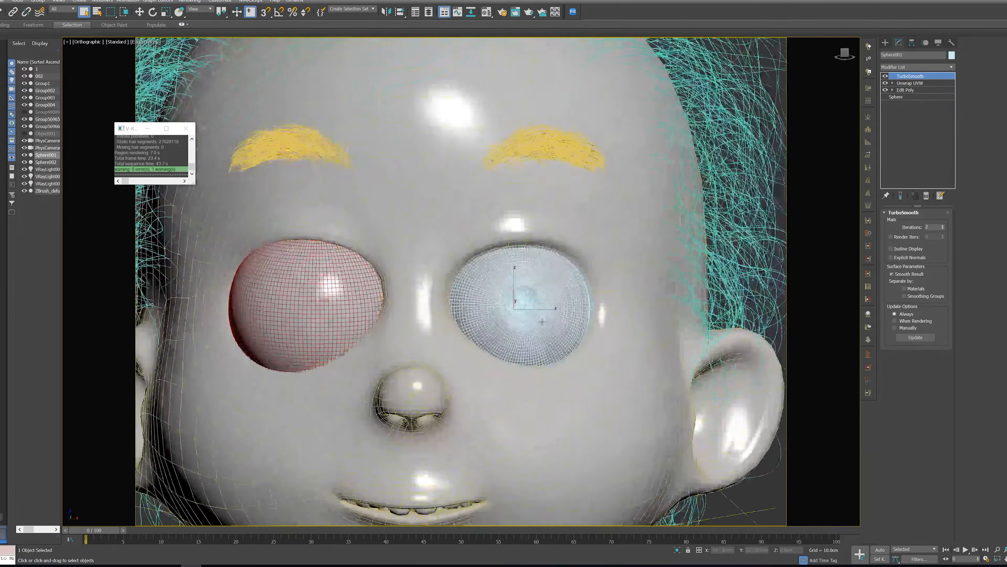
alt+middle_drag(542, 322, 513, 333)
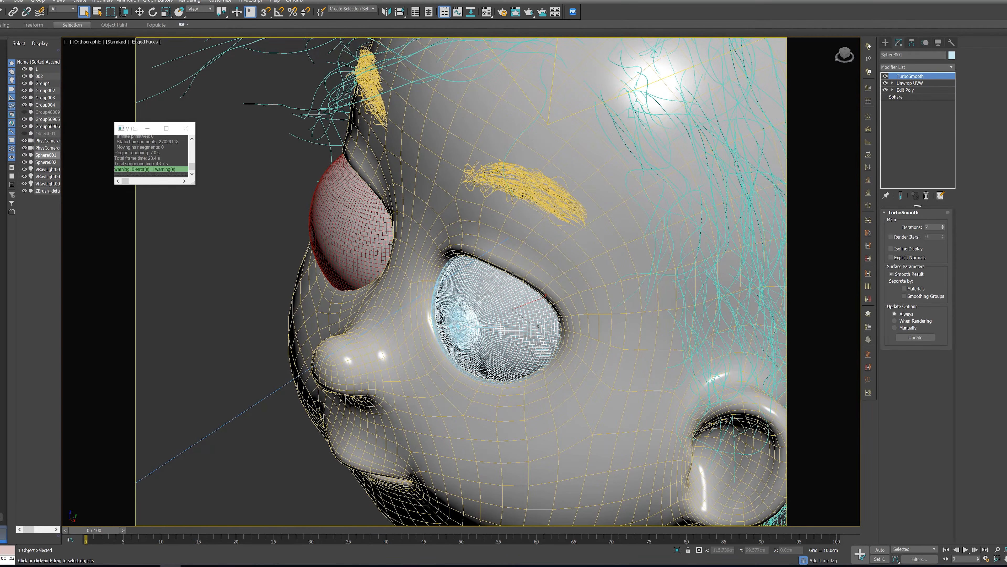
Switch to the Google Images results in the browser and highlight the words "texture map" in the eye search query
drag(1006, 72, 295, 161)
double_click(295, 161)
scroll(312, 247, up, 2)
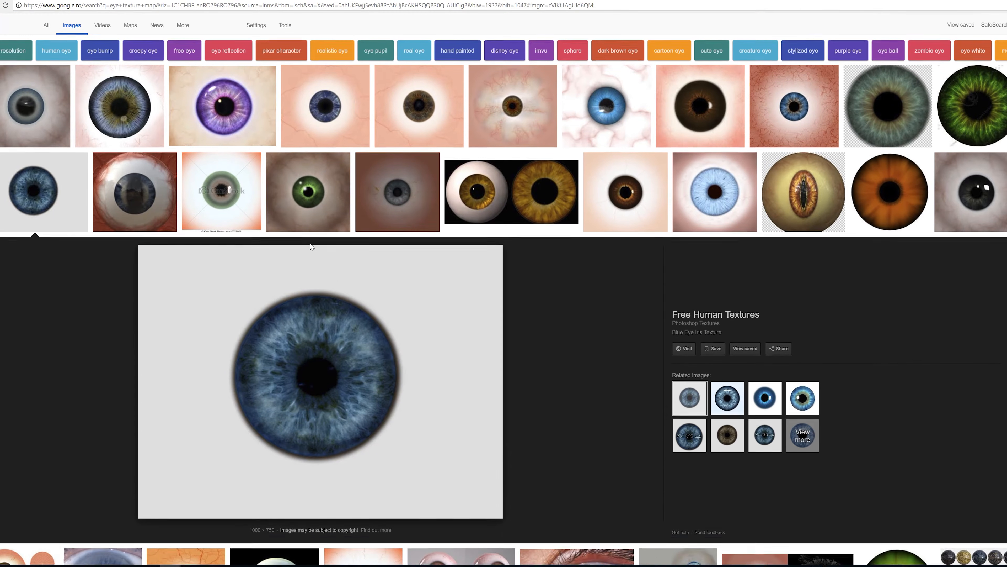
scroll(312, 246, up, 1)
drag(55, 30, 91, 31)
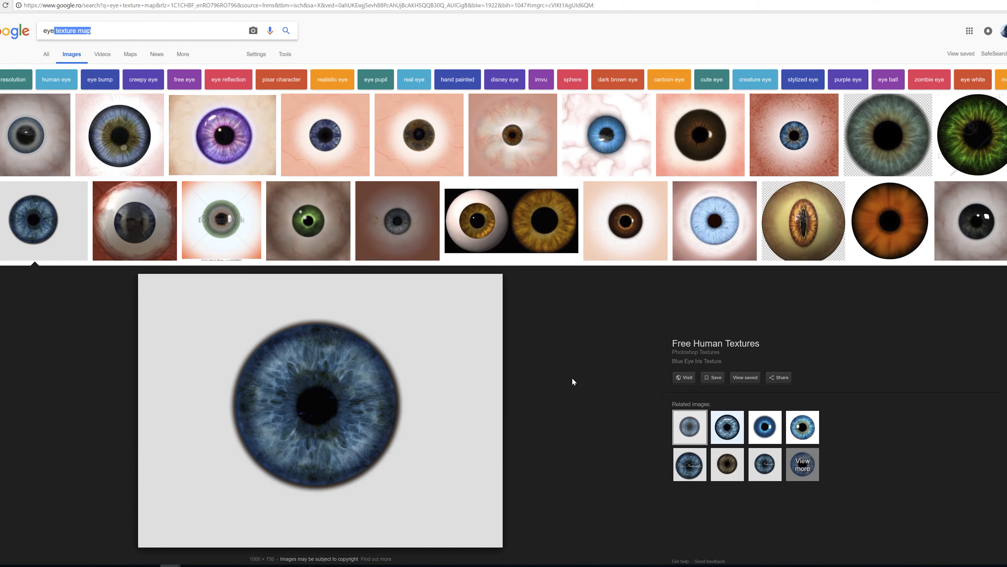
Browse the eye texture results and preview the brown-eye texture sheet with round unwrapped shells
scroll(355, 333, down, 2)
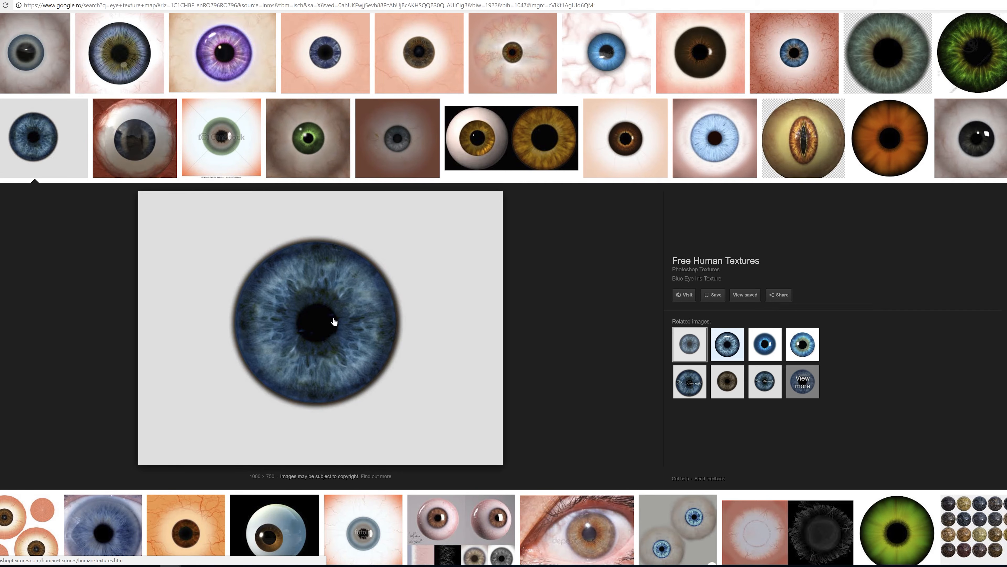
scroll(334, 321, down, 2)
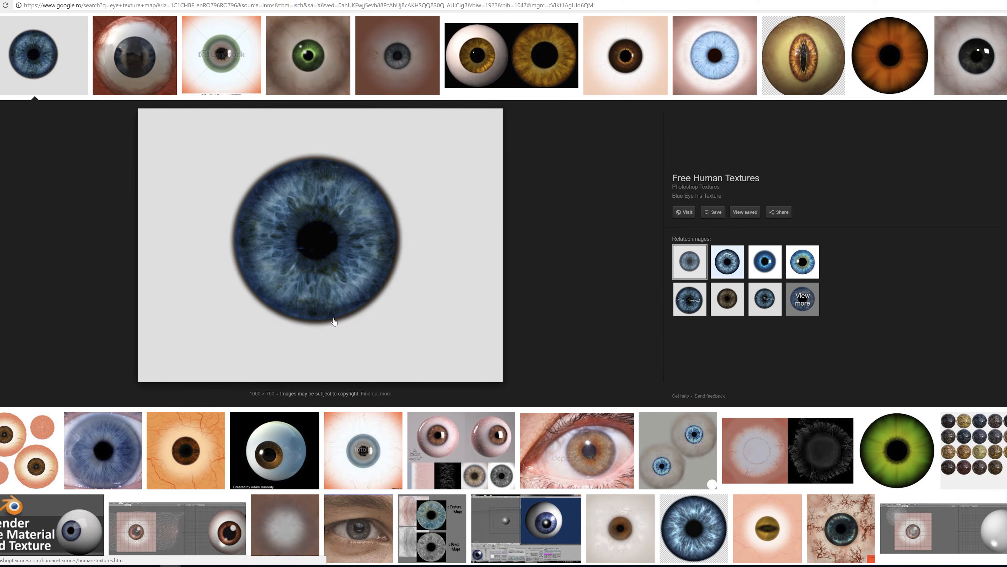
click(29, 450)
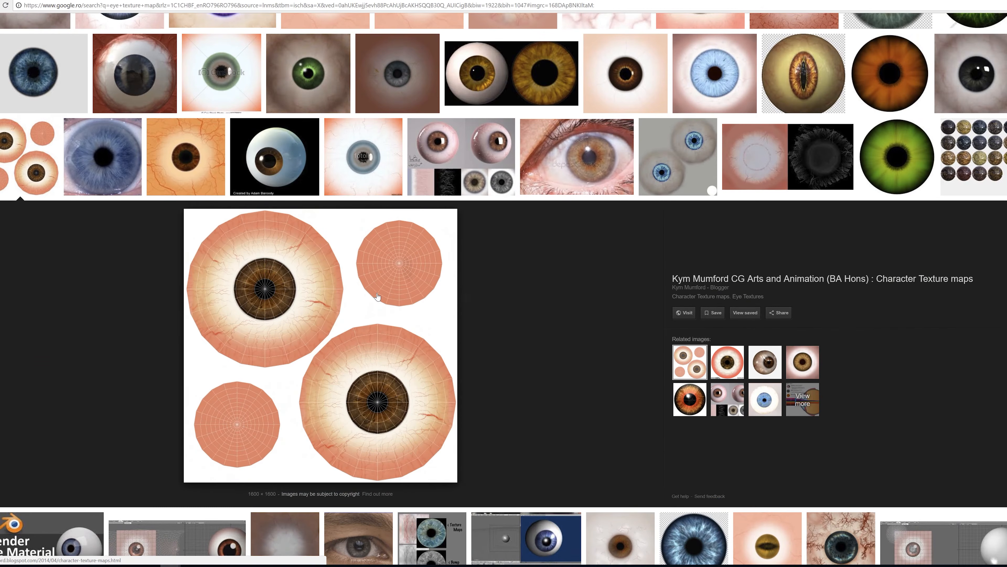
scroll(377, 296, up, 2)
scroll(377, 296, up, 2)
scroll(335, 274, down, 3)
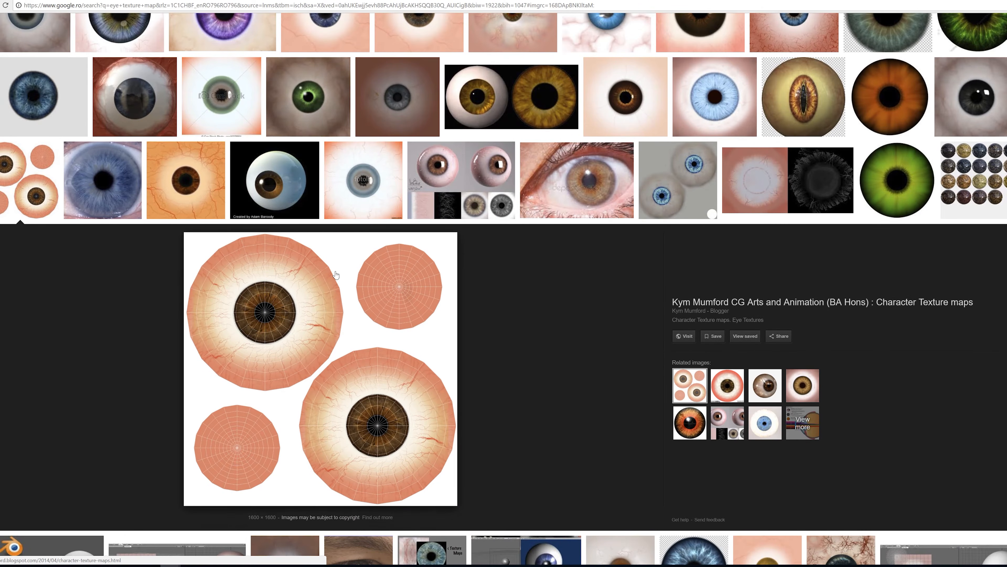
Preview several of the purple, blue and brown eye textures in the image results to compare them
scroll(317, 285, up, 3)
click(223, 135)
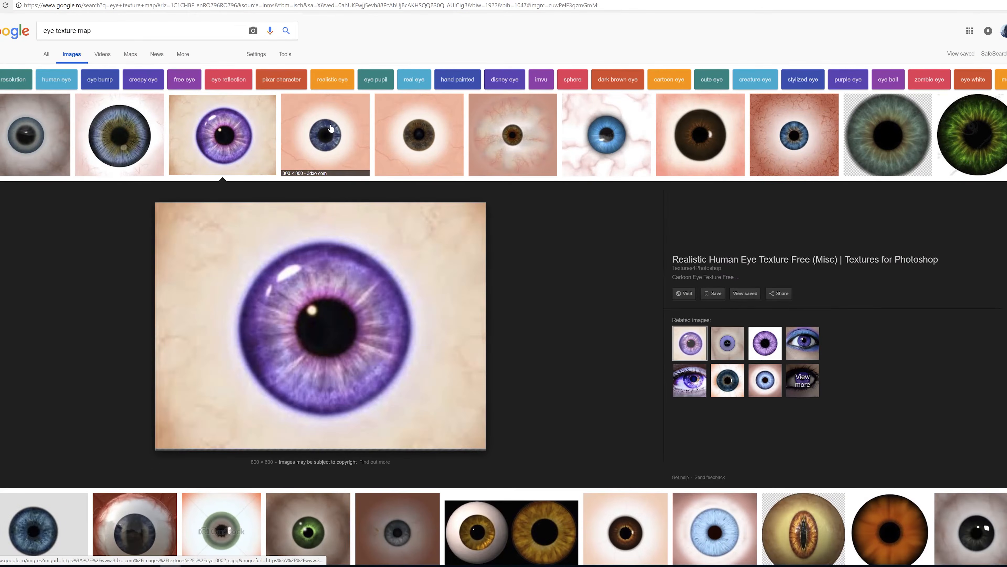
click(325, 135)
click(513, 137)
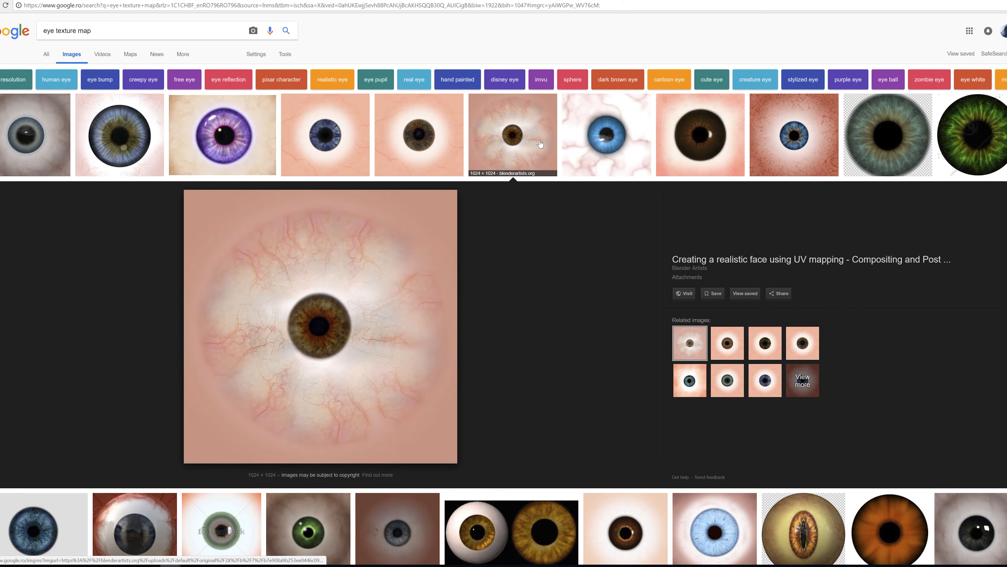
click(610, 132)
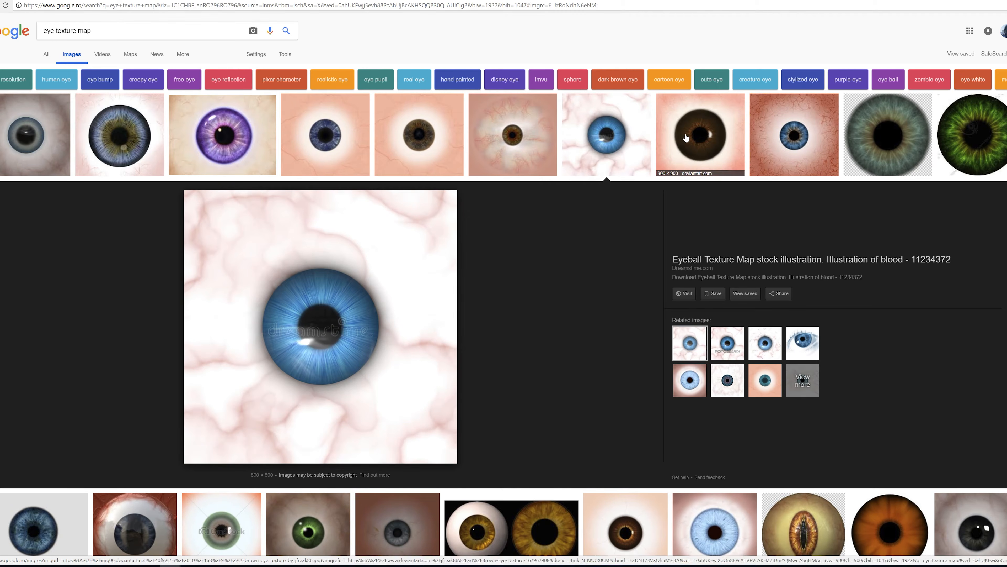
click(700, 137)
scroll(462, 317, down, 5)
scroll(463, 333, down, 3)
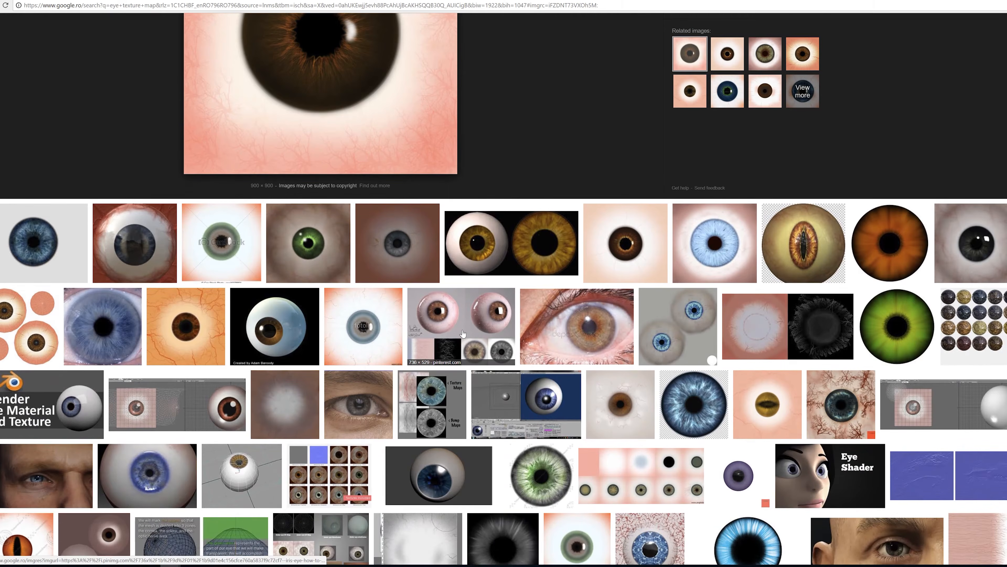
scroll(357, 325, up, 2)
Preview the Blue Eye Iris Texture from Free Human Textures and save it to the Desktop as the JPEG iris-blue-texture
click(26, 246)
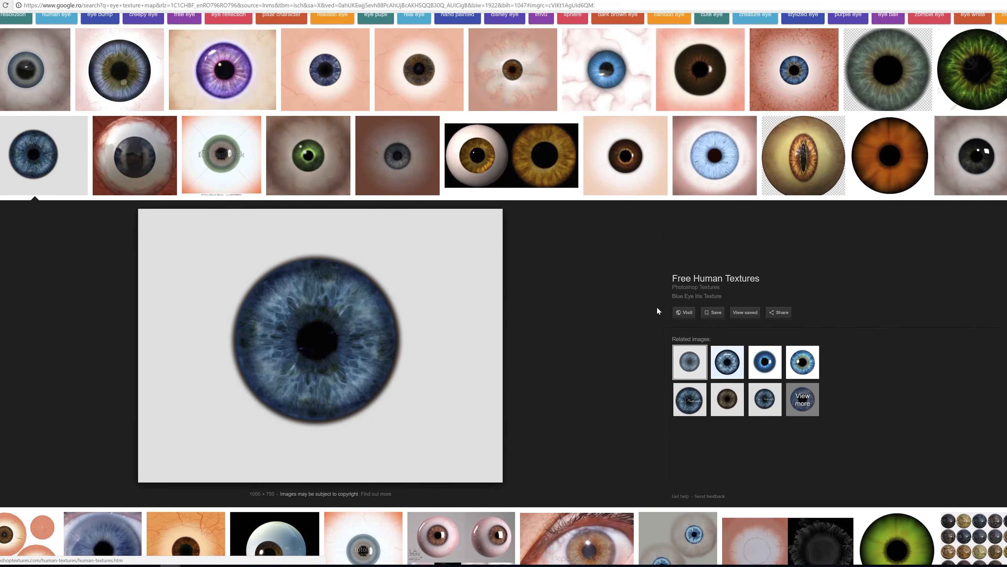
right_click(297, 308)
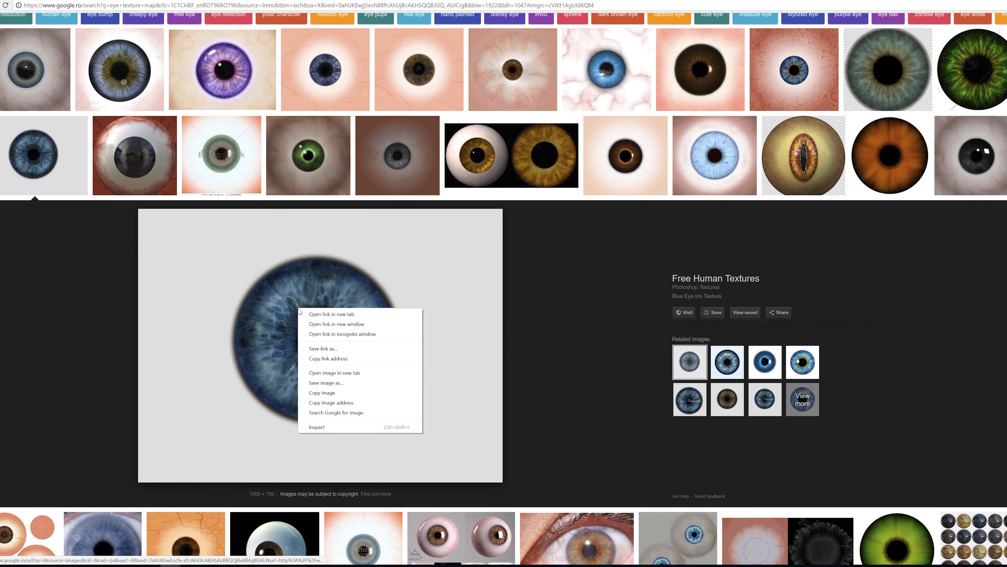
click(333, 382)
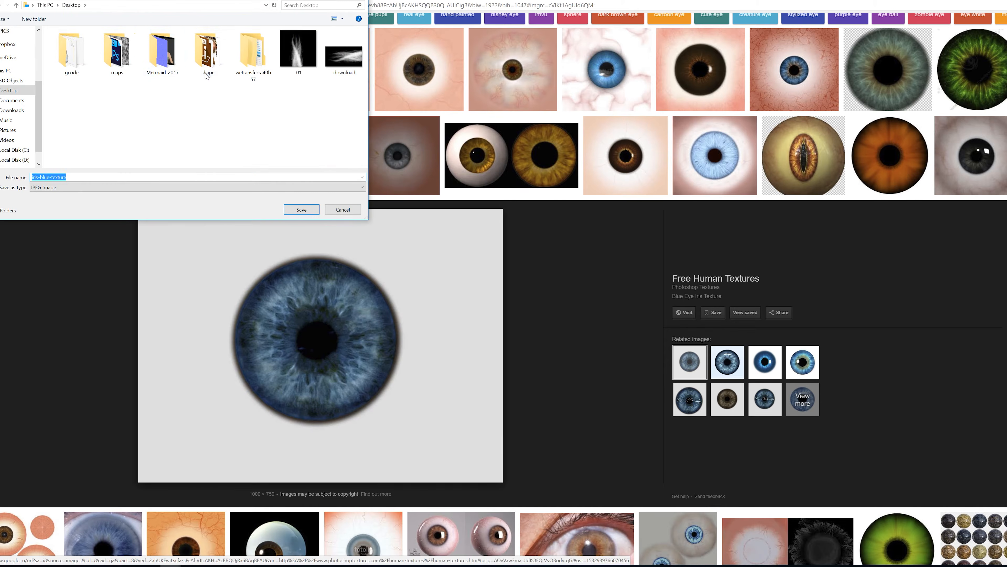
click(317, 209)
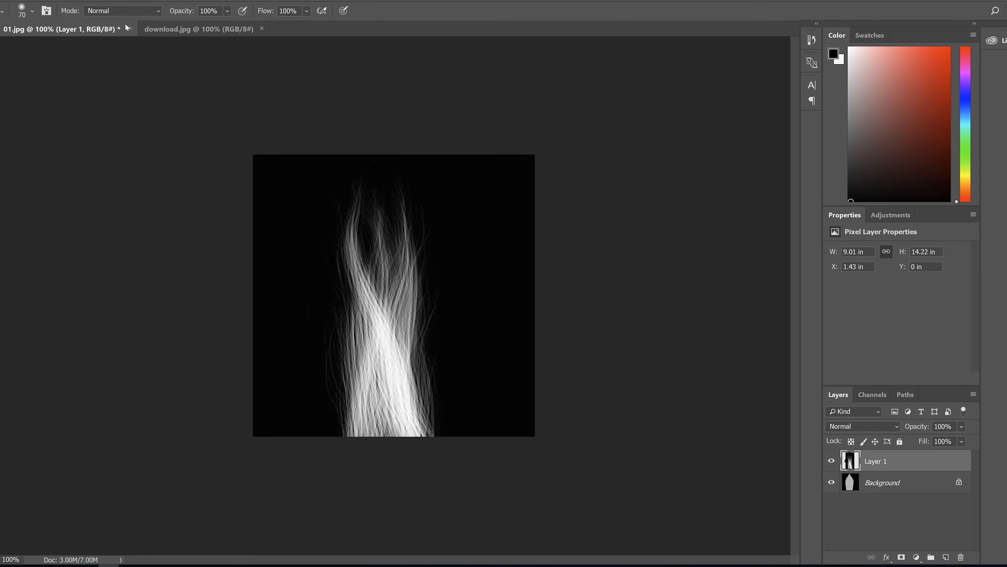
Switch to Photoshop and close 01.jpg without saving its changes, along with download.jpg
click(128, 28)
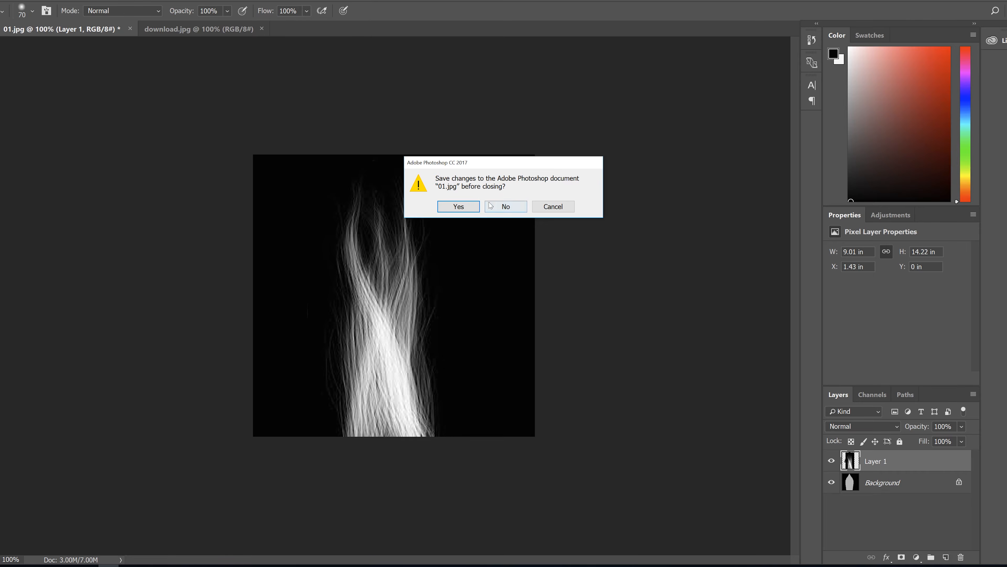
click(490, 205)
click(120, 30)
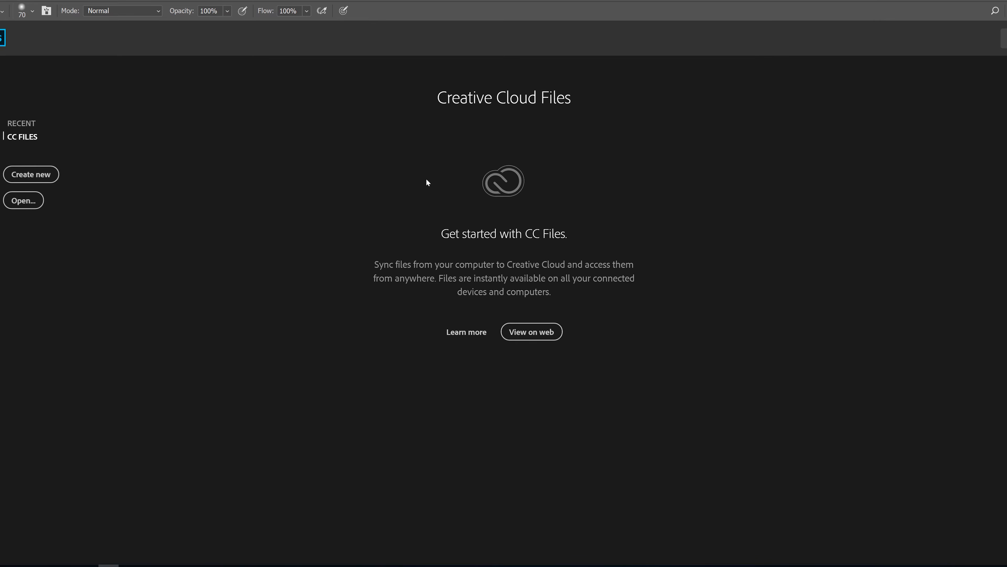
Open iris-blue-texture.jpg from the Desktop and the Eyes Textures.jpg UV template as separate documents
click(5, 1)
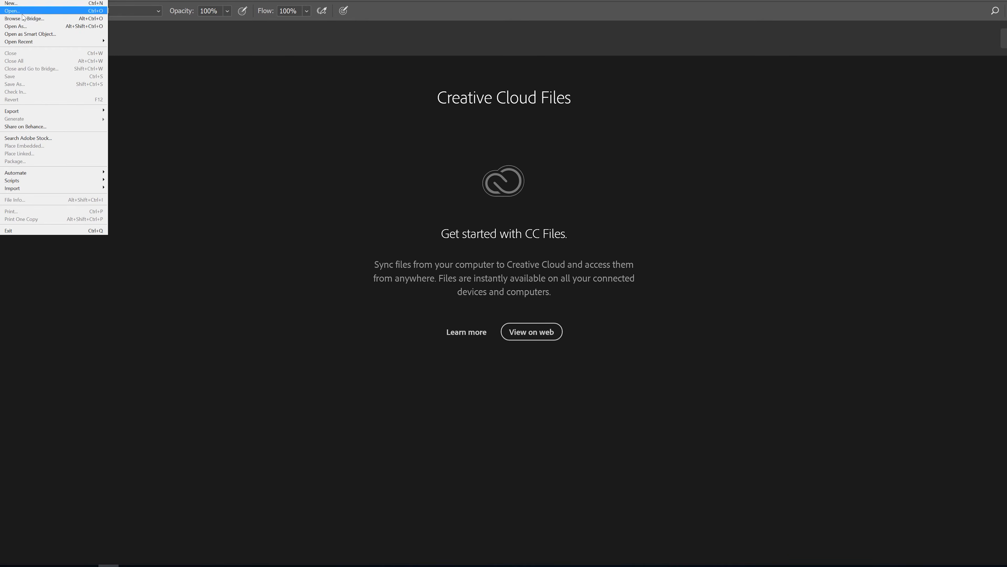
click(23, 19)
click(331, 194)
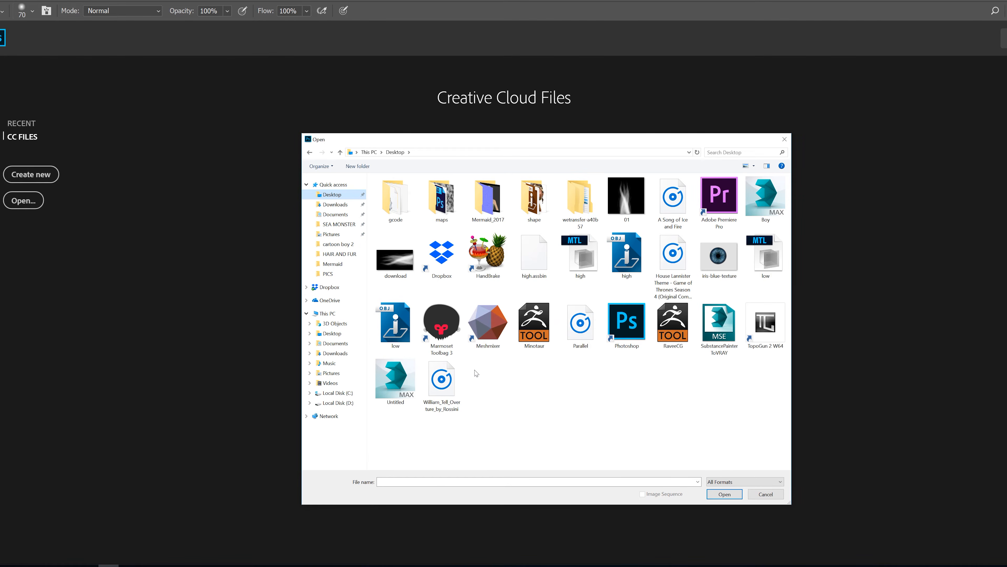
double_click(703, 264)
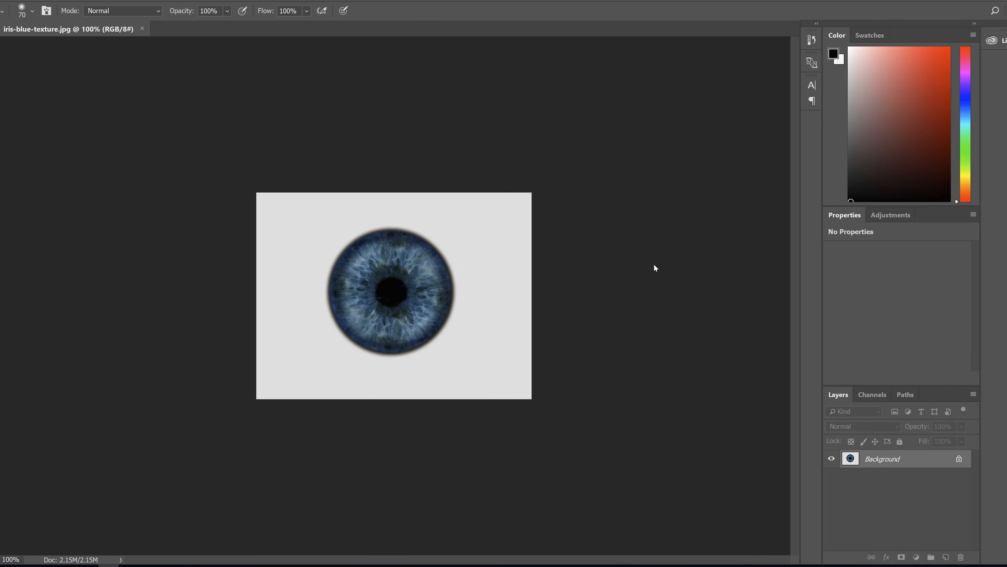
alt+scroll(430, 263, up, 3)
key(v)
click(47, 565)
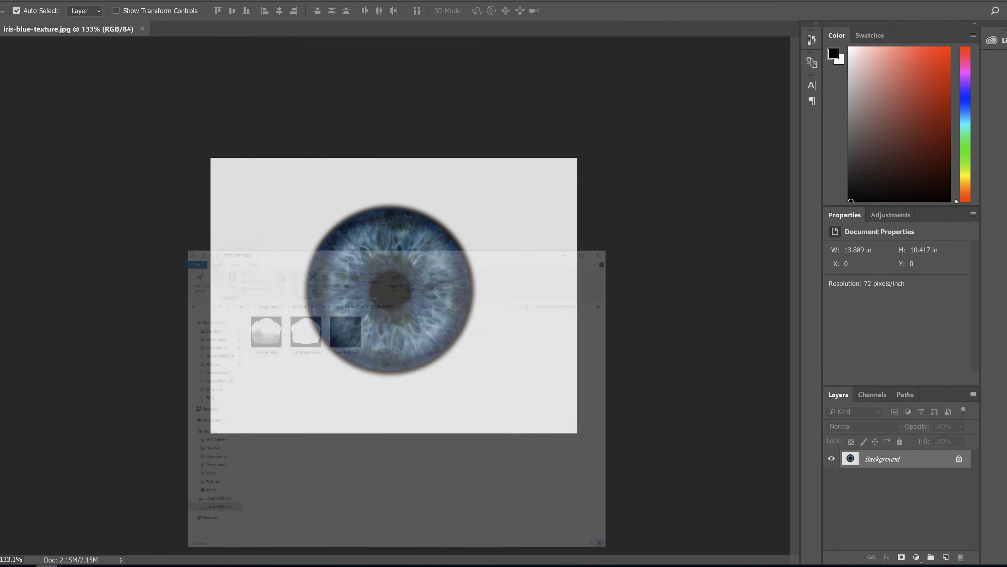
drag(424, 267, 203, 32)
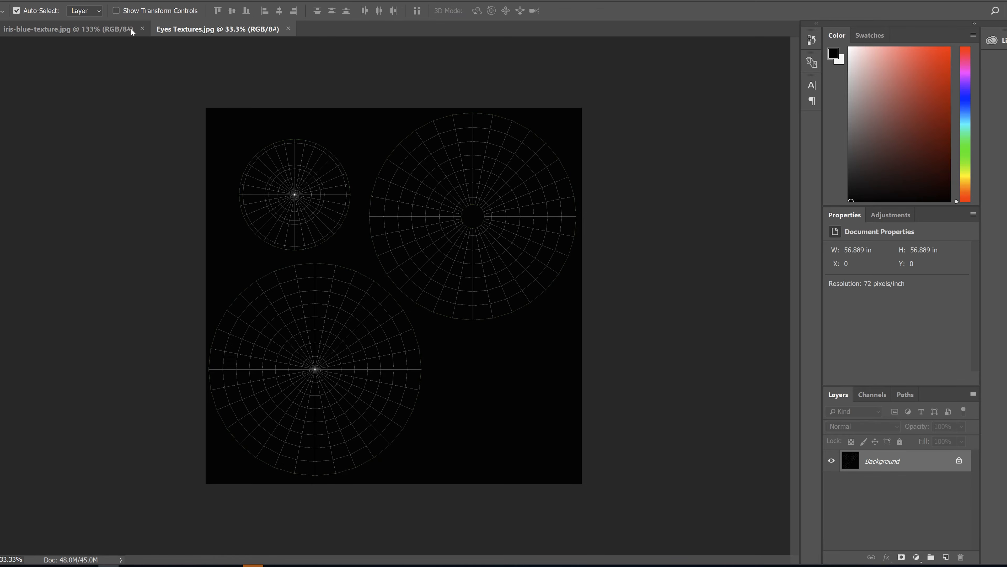
Copy the whole iris image into Eyes Textures.jpg and enlarge it to about 34 by 26 in over the small UV shell
click(41, 29)
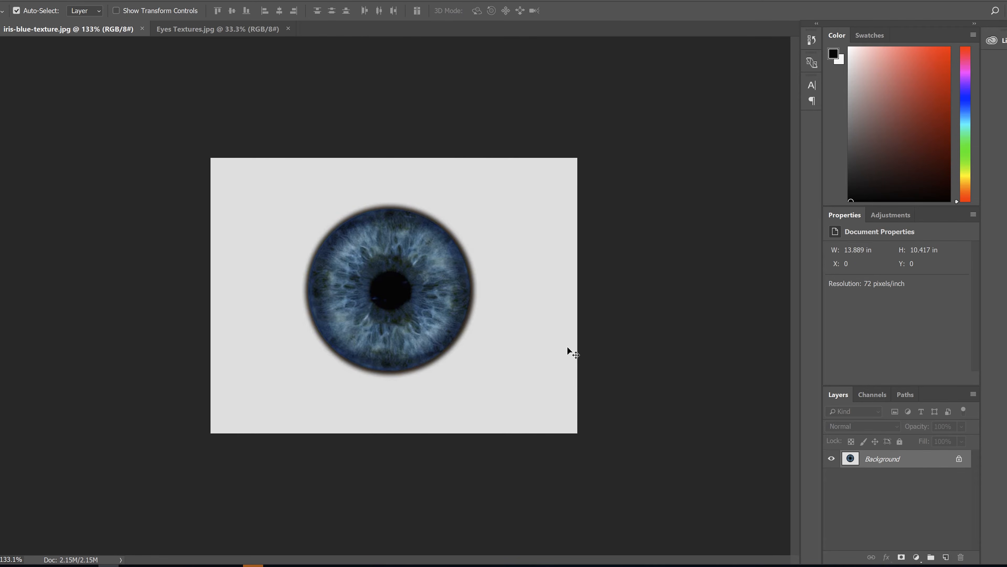
key(ctrl+a)
drag(228, 32, 299, 195)
key(ctrl+t)
alt+drag(338, 160, 404, 111)
click(530, 12)
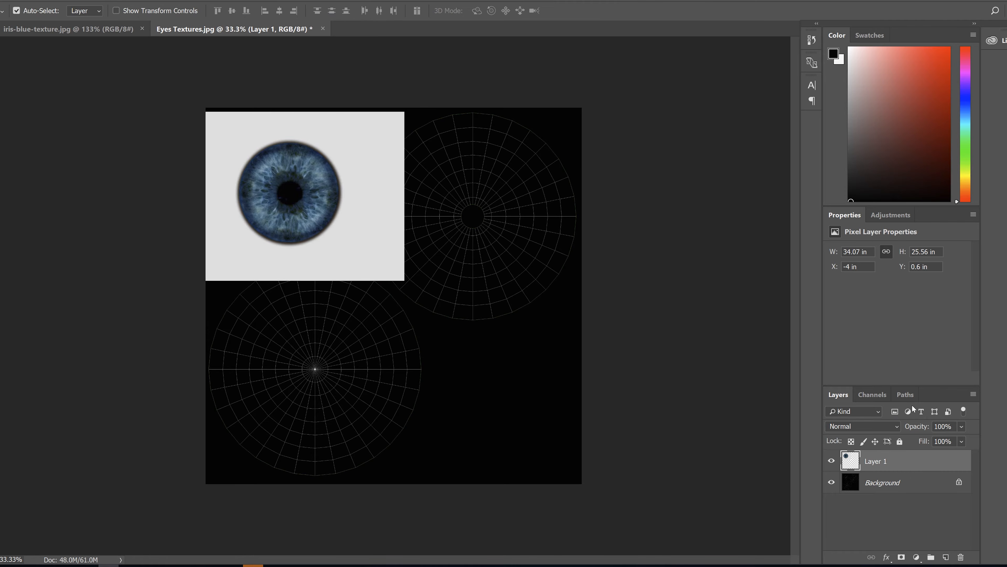
Lower the iris layer's opacity to 53% and centre the iris on the small circular UV shell
click(962, 427)
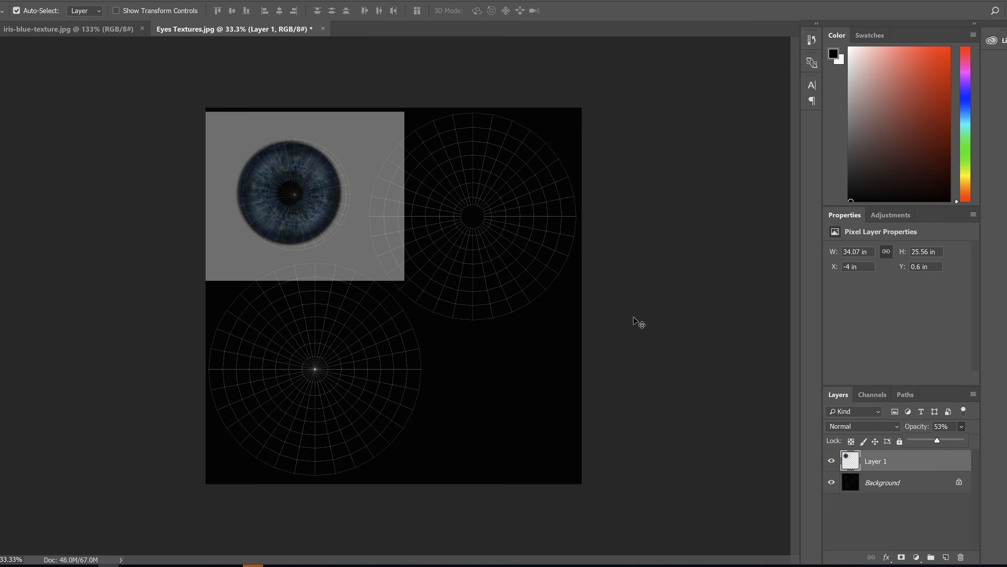
alt+scroll(254, 164, up, 8)
drag(88, 102, 222, 233)
drag(294, 202, 292, 207)
Scale the iris layer to about 37.6 by 28.2 in and realign it so the iris fills the small UV shell
key(ctrl+t)
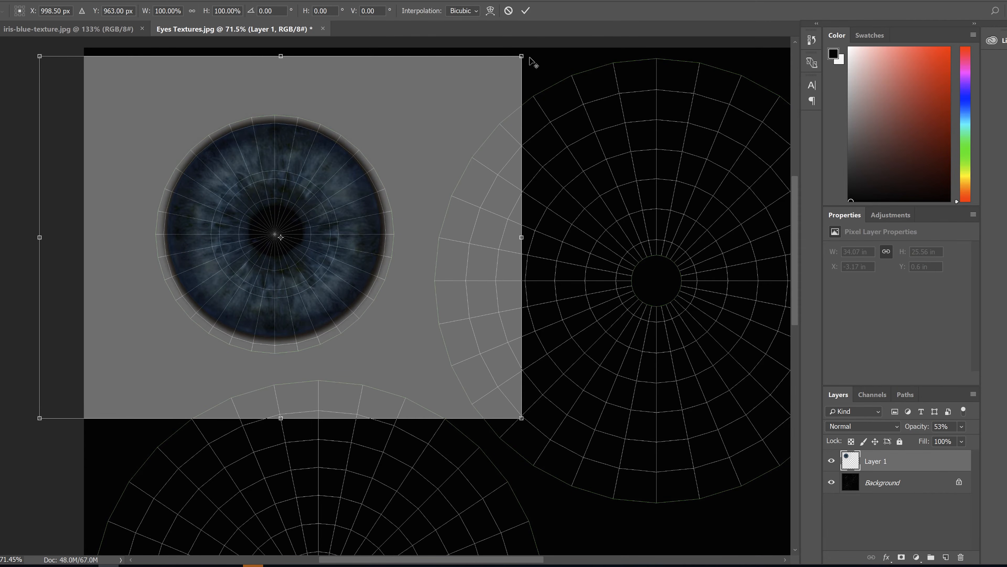
alt+drag(526, 58, 562, 49)
drag(292, 231, 292, 237)
alt+drag(557, 59, 546, 68)
click(526, 11)
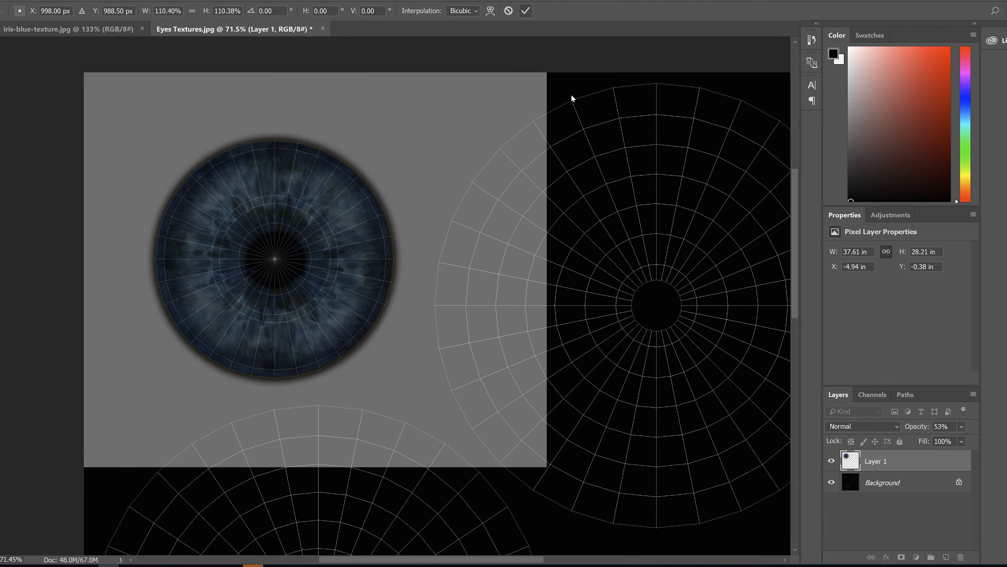
Hide the Background template layer and set the iris layer's opacity to 100%
click(831, 482)
alt+scroll(544, 402, down, 2)
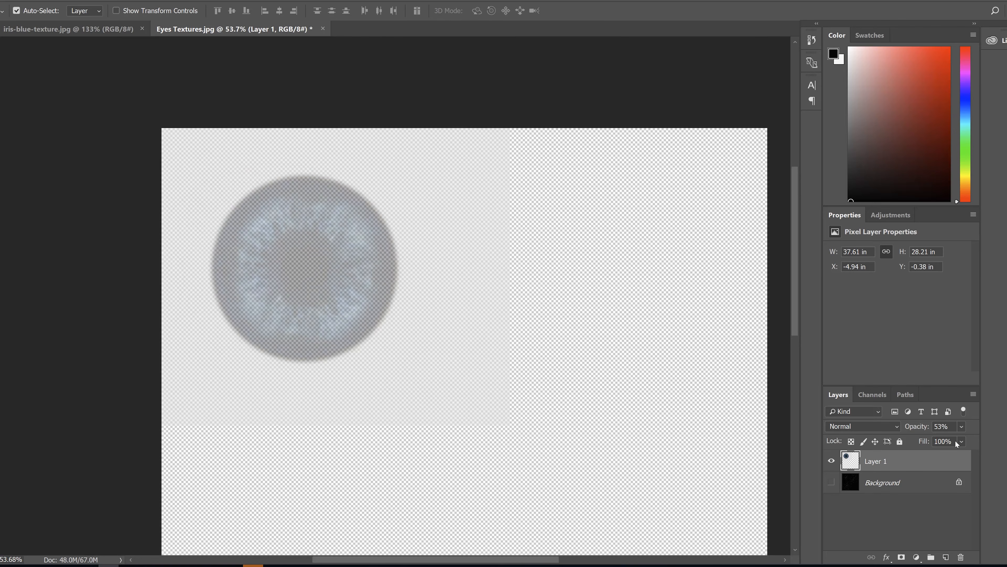
drag(956, 442, 974, 441)
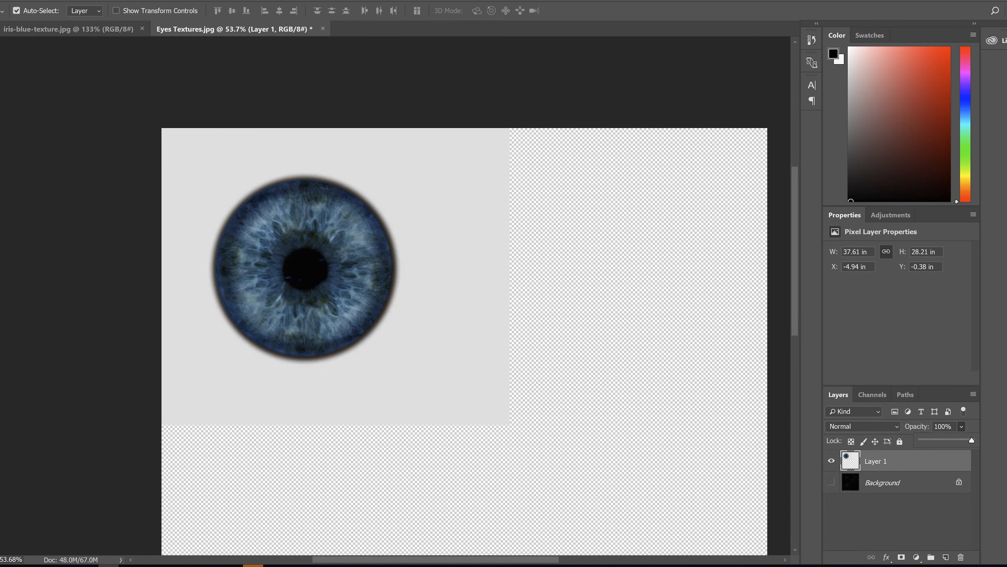
Sharpen the iris layer with the Unsharp Mask filter
click(136, 1)
mouse_move(147, 130)
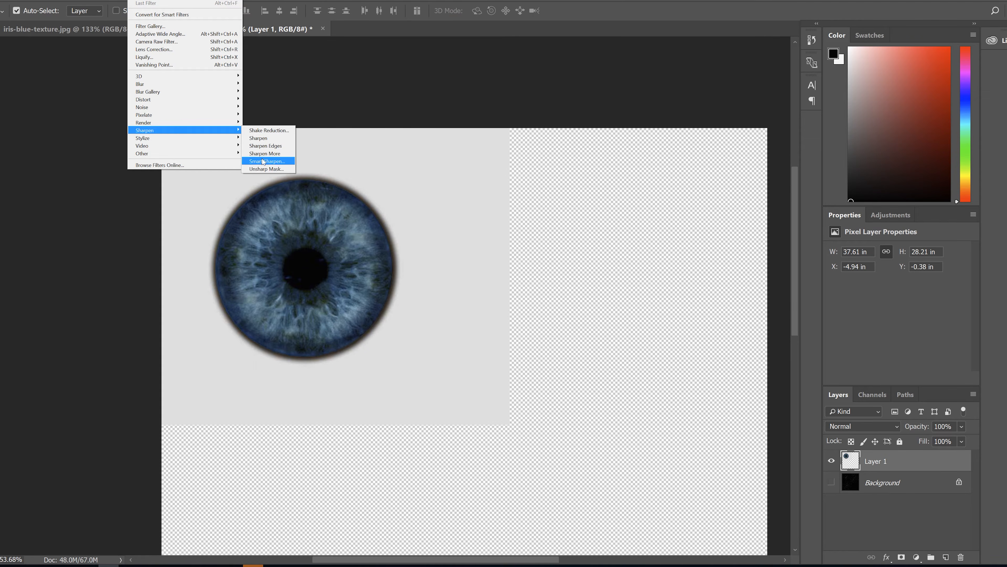
click(267, 169)
drag(774, 295, 779, 297)
click(814, 150)
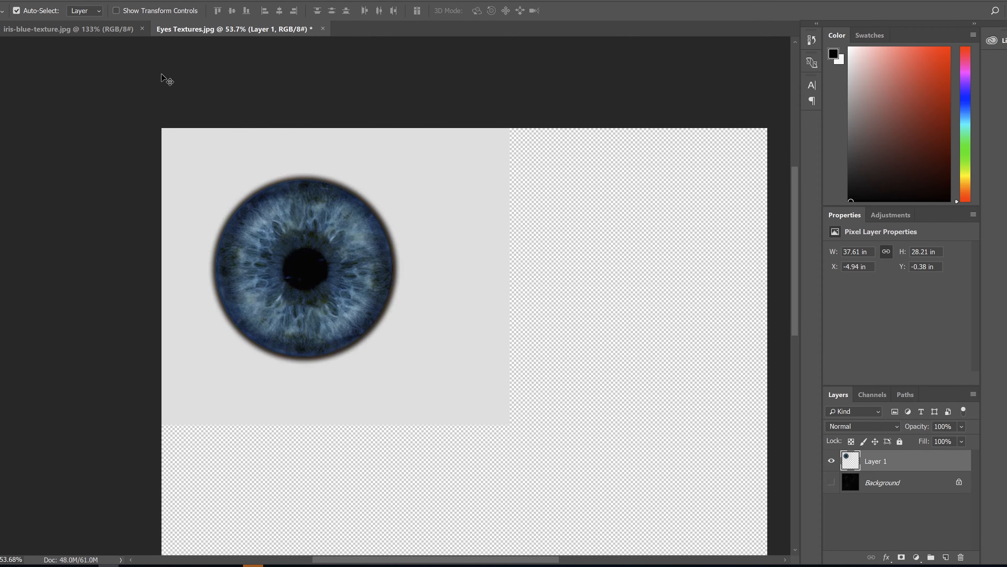
Save the layered document as a Photoshop file named Eyes Textures in the TEXTURES BOY folder, with Maximize Compatibility on
click(5, 0)
click(34, 84)
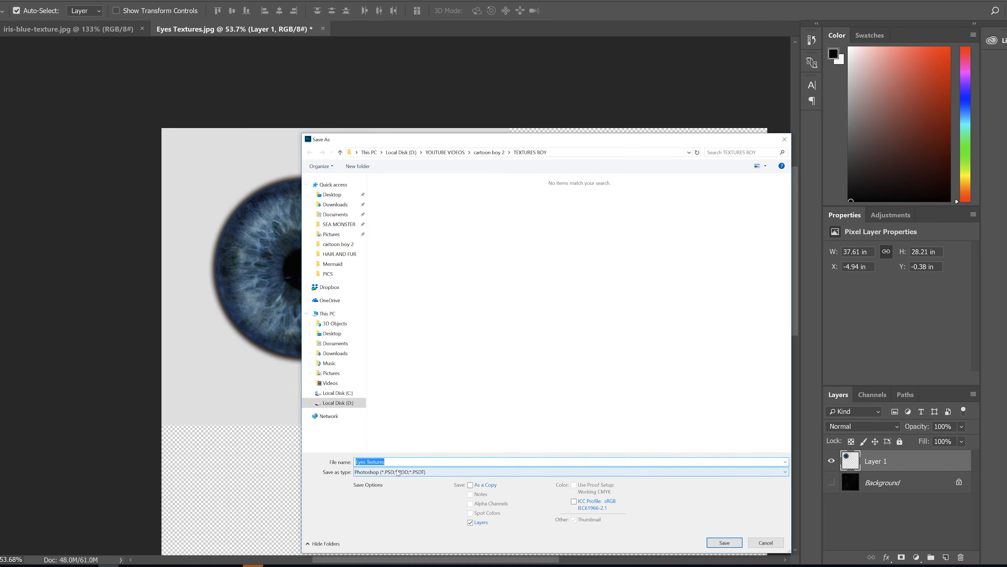
click(724, 543)
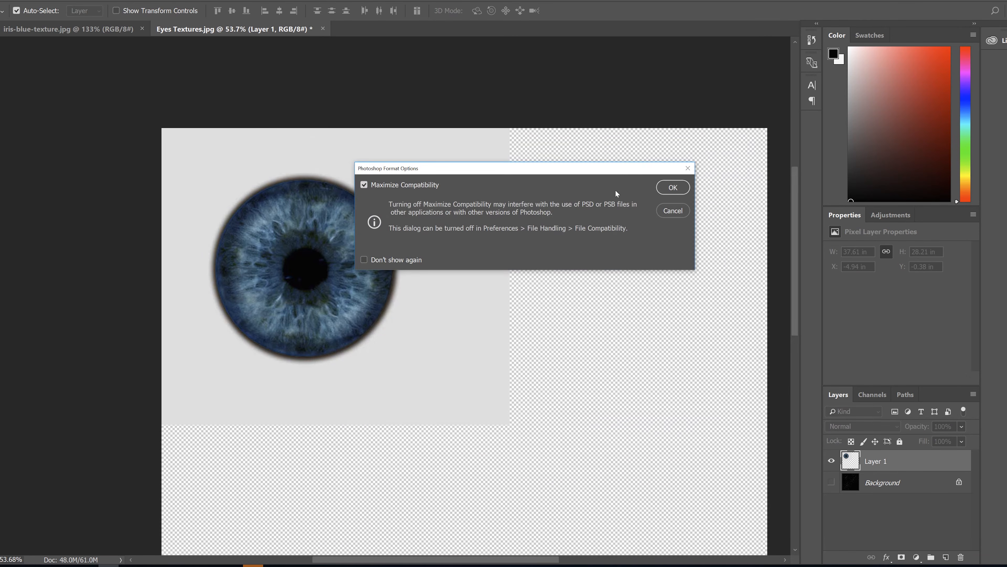
click(660, 190)
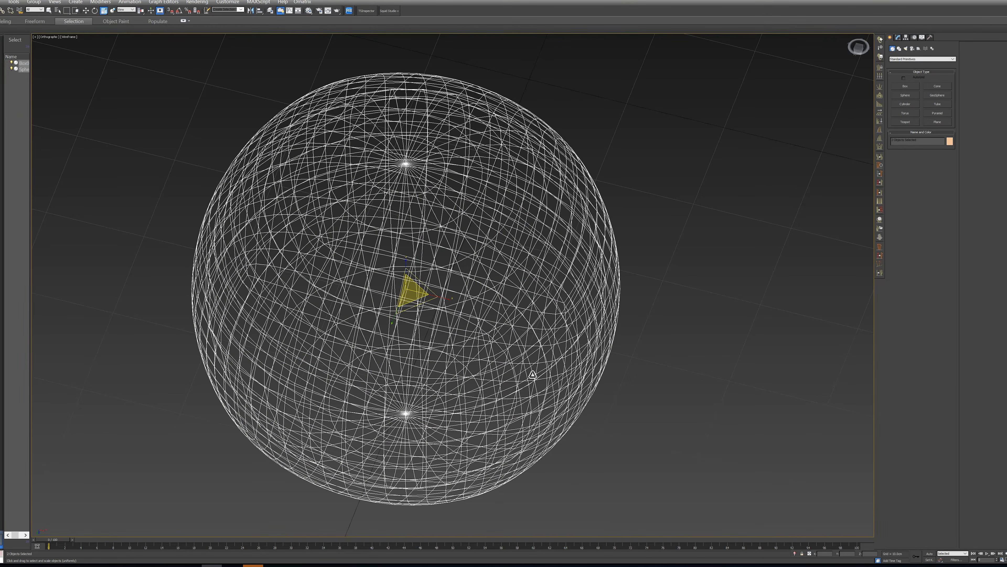
Switch to 3ds Max, select the inner eyeball Sphere001 in the character's eye socket and isolate it
scroll(533, 375, down, 2)
middle_drag(655, 404, 610, 407)
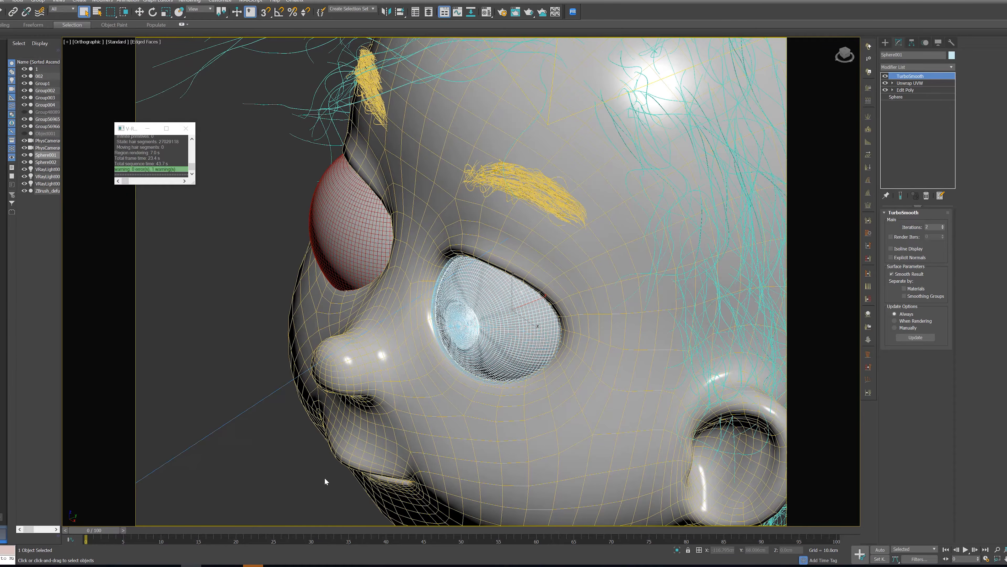
scroll(448, 343, up, 2)
scroll(448, 343, down, 3)
scroll(448, 343, up, 5)
scroll(447, 343, up, 5)
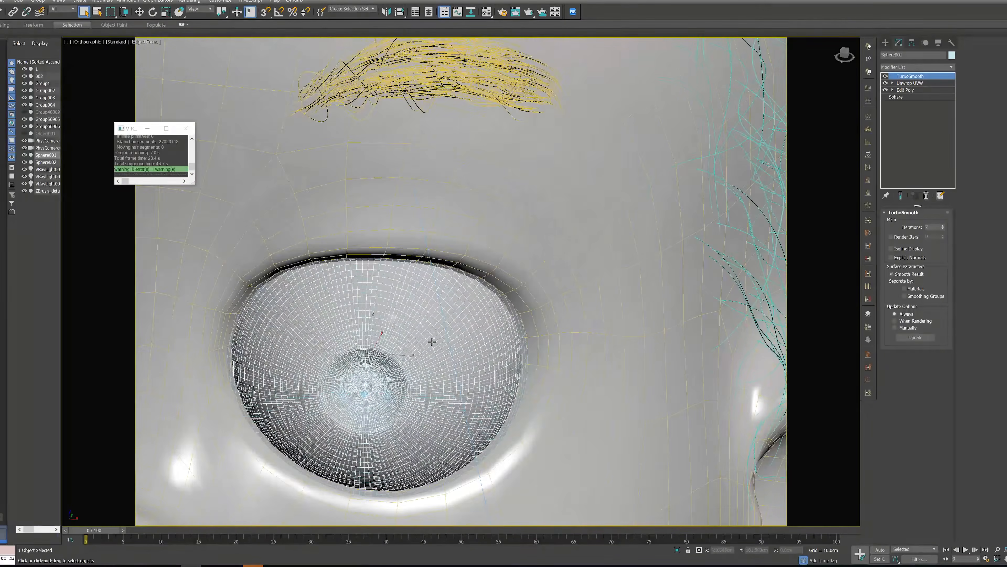
click(426, 361)
click(426, 360)
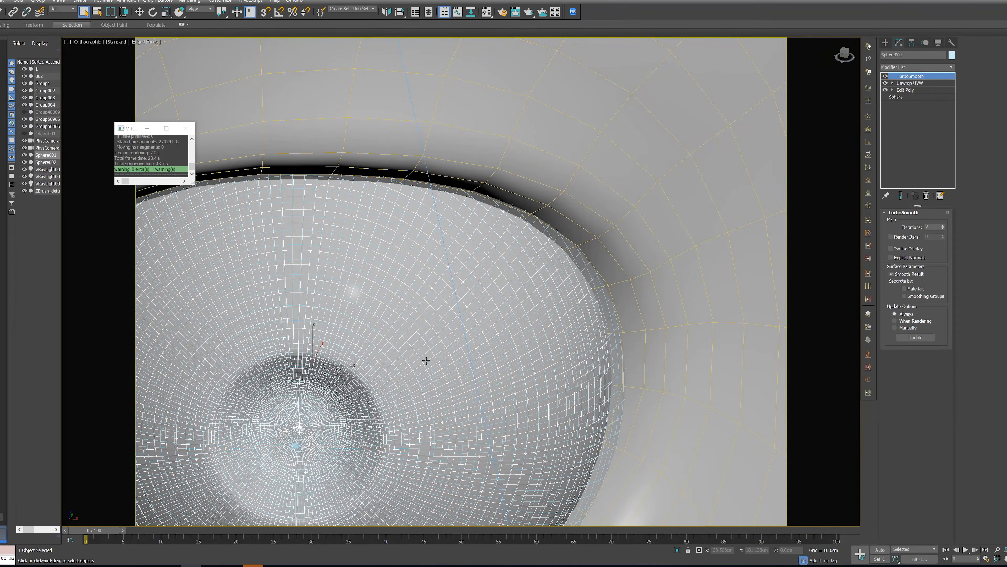
key(alt+q)
alt+middle_drag(604, 340, 576, 353)
scroll(576, 353, up, 2)
Open the Material Editor and change the 16 - Default material to the VRayFastSSS2 type
key(m)
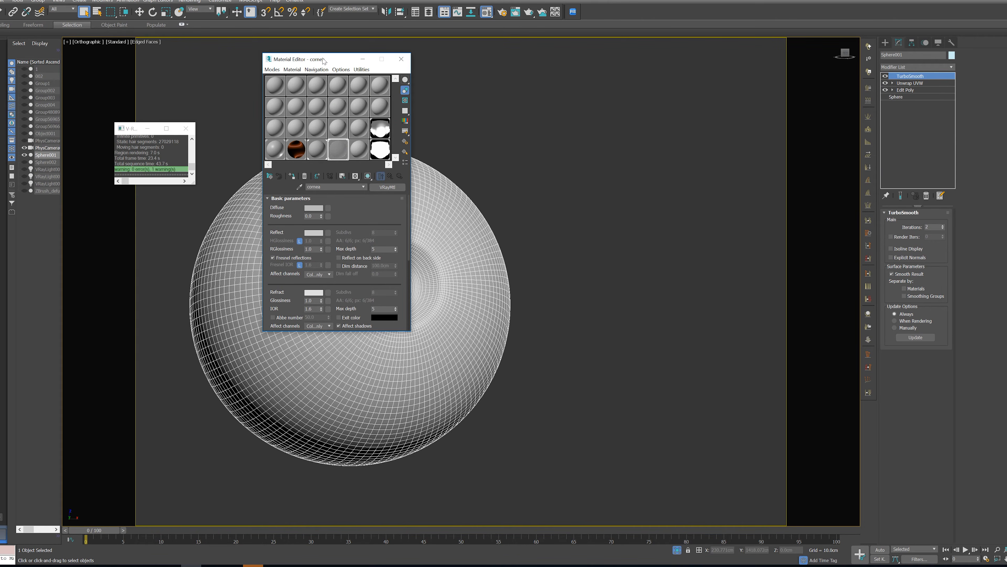
drag(323, 60, 611, 107)
click(626, 173)
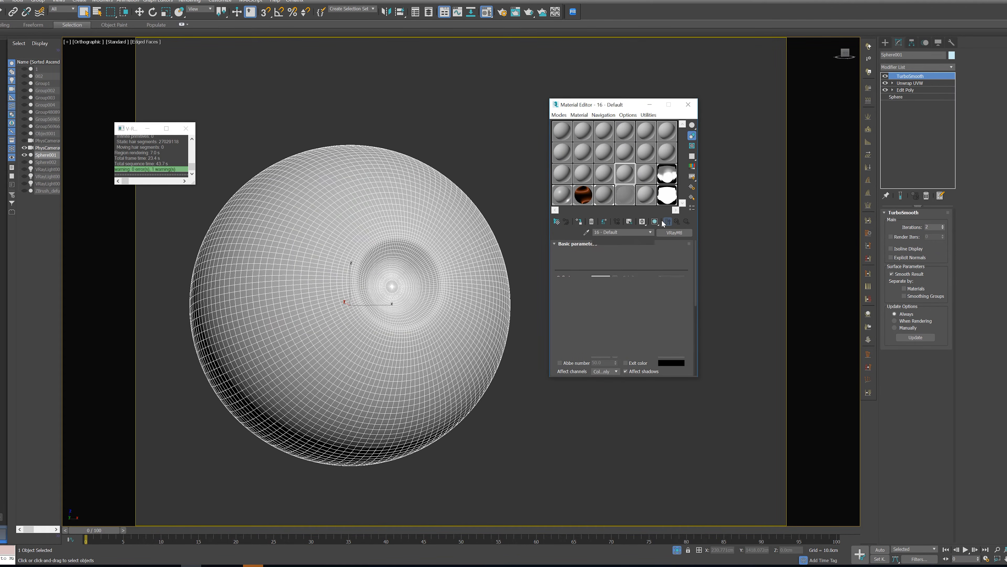
click(675, 233)
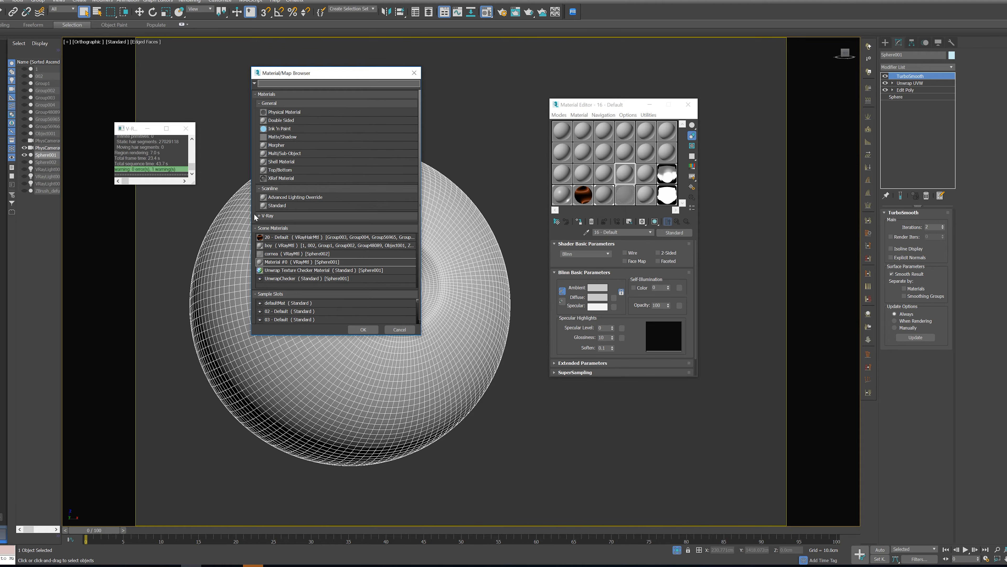
scroll(304, 258, down, 1)
double_click(291, 254)
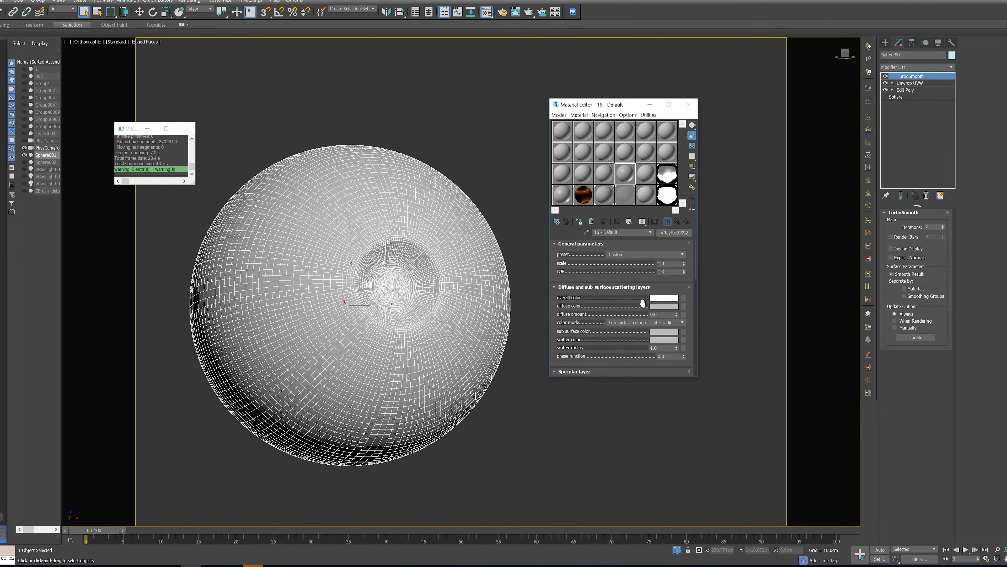
Apply a skin-toned preset to the 16 - Default material and enlarge the Material Editor down to its Maps settings
click(642, 254)
click(624, 272)
scroll(621, 302, down, 10)
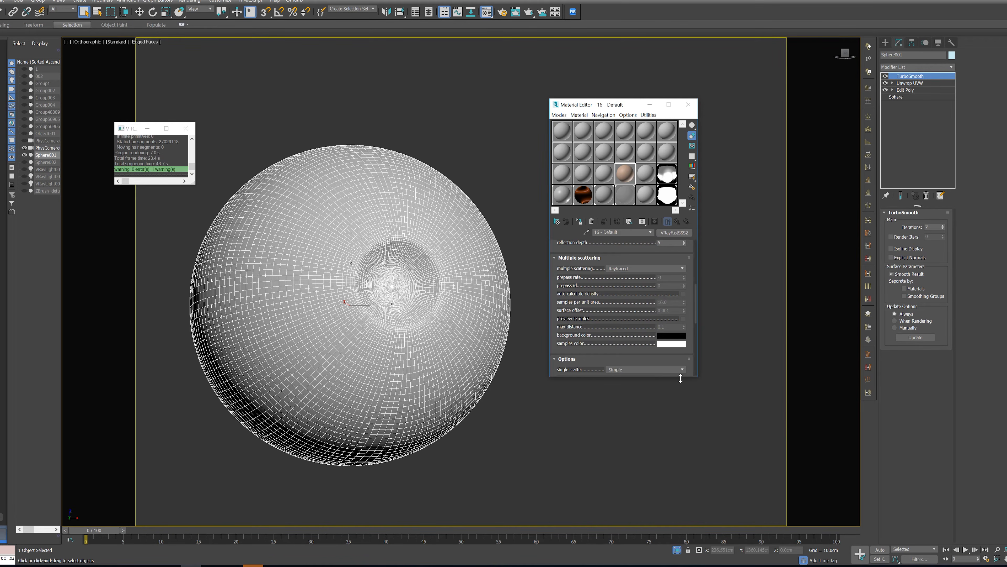
drag(678, 378, 706, 517)
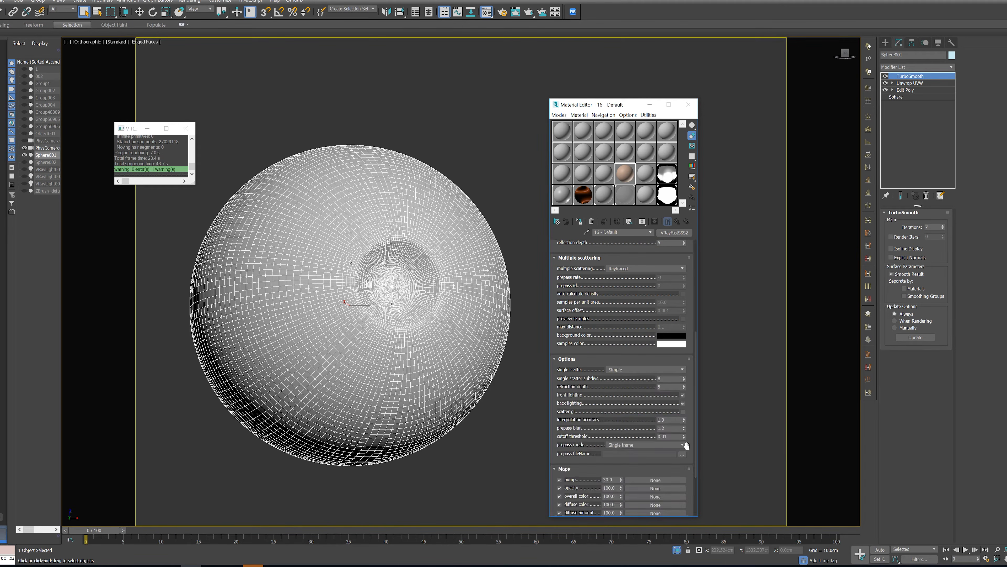
Enable scatter GI on the 16 - Default material and load the Eyes Textures Photoshop file from the TEXTURES BOY folder as its SSS color map
click(682, 411)
scroll(623, 328, down, 5)
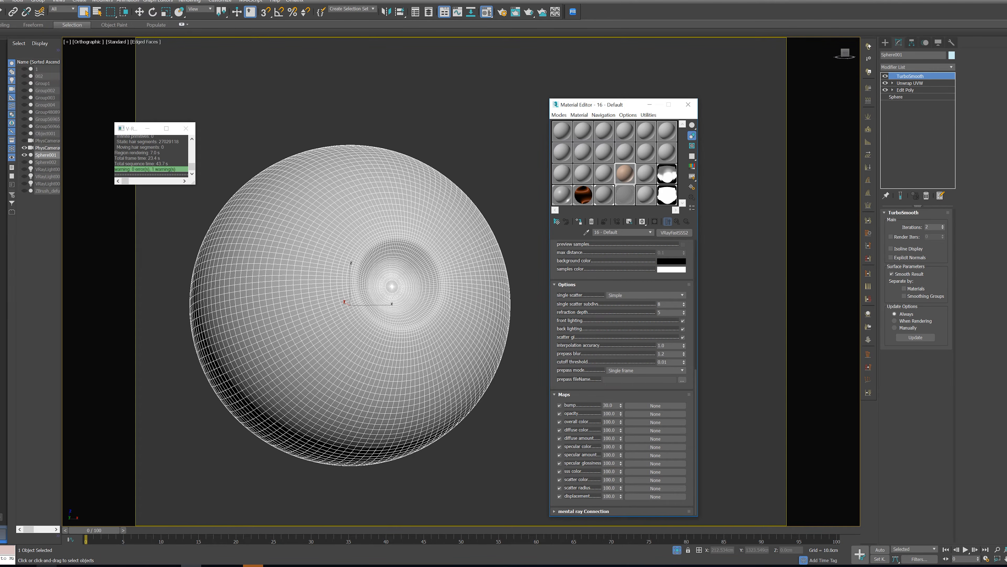
click(47, 565)
drag(498, 184, 303, 140)
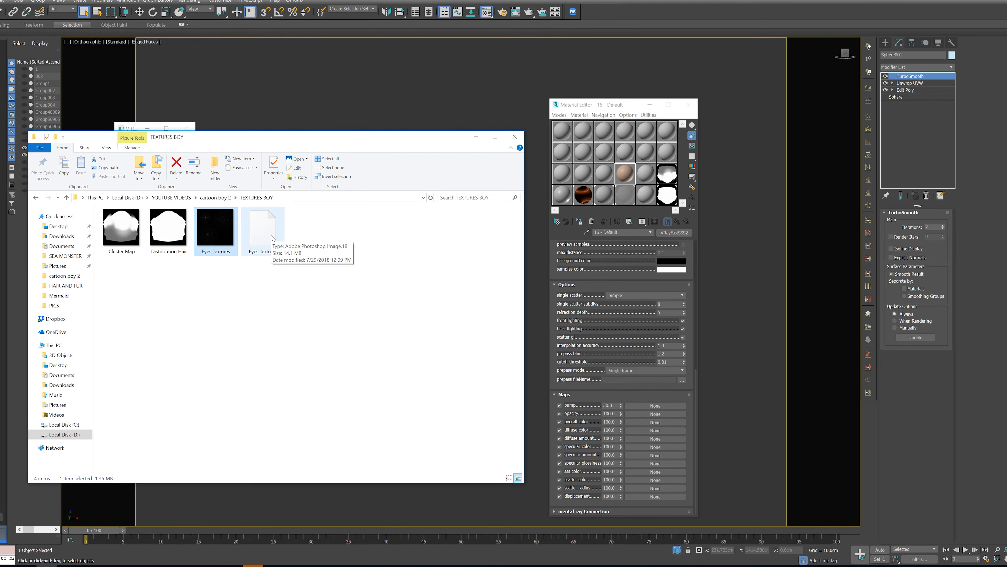
drag(272, 237, 650, 472)
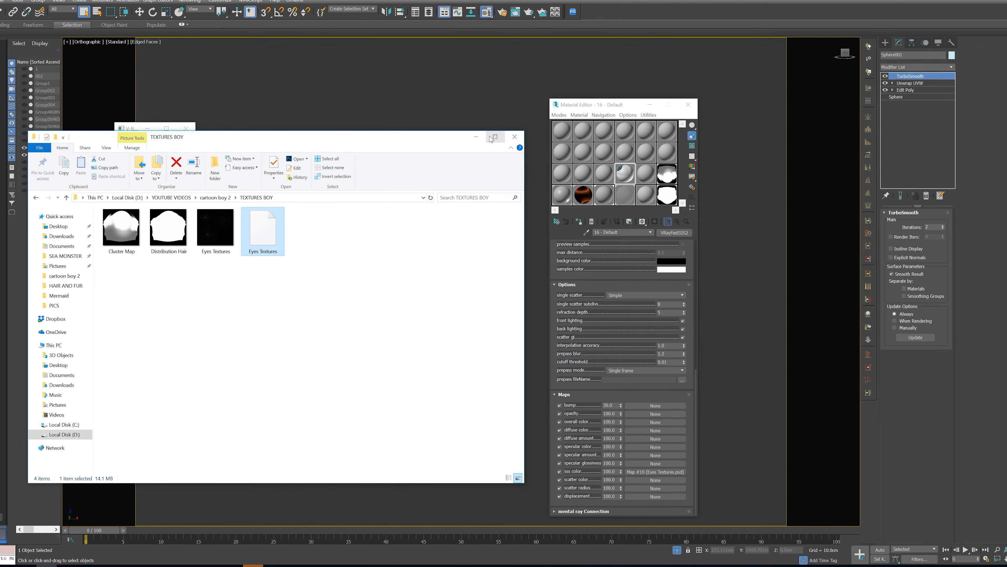
click(476, 137)
Assign the 16 - Default material to the inner eyeball and show its SSS color bitmap in the viewport with edged faces off
drag(626, 178, 424, 254)
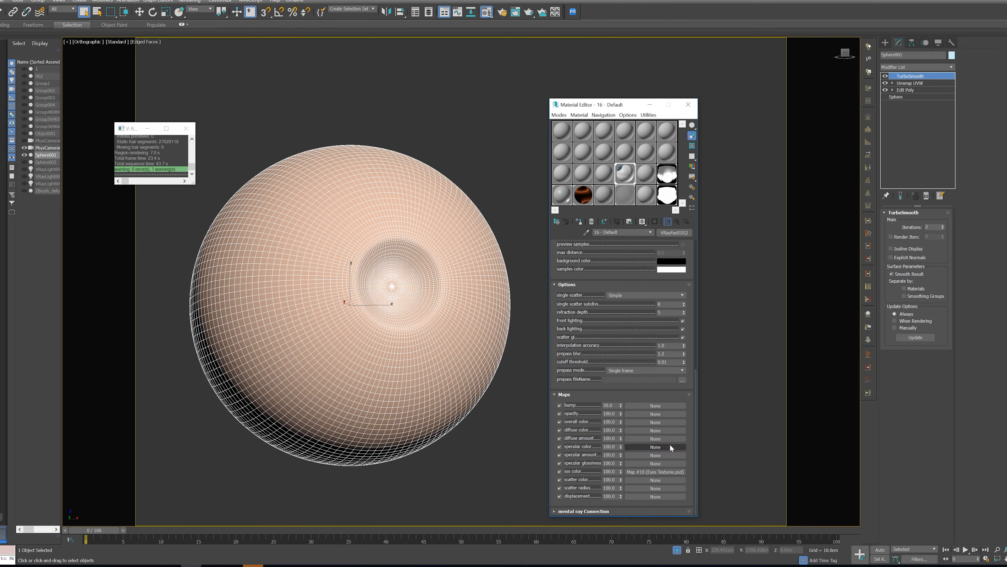
click(666, 471)
click(655, 222)
mouse_move(536, 254)
alt+middle_down()
mouse_move(416, 302)
mouse_move(459, 233)
mouse_move(444, 269)
mouse_move(397, 301)
mouse_move(417, 290)
mouse_move(452, 317)
mouse_move(416, 293)
mouse_move(348, 209)
alt+middle_up()
key(F4)
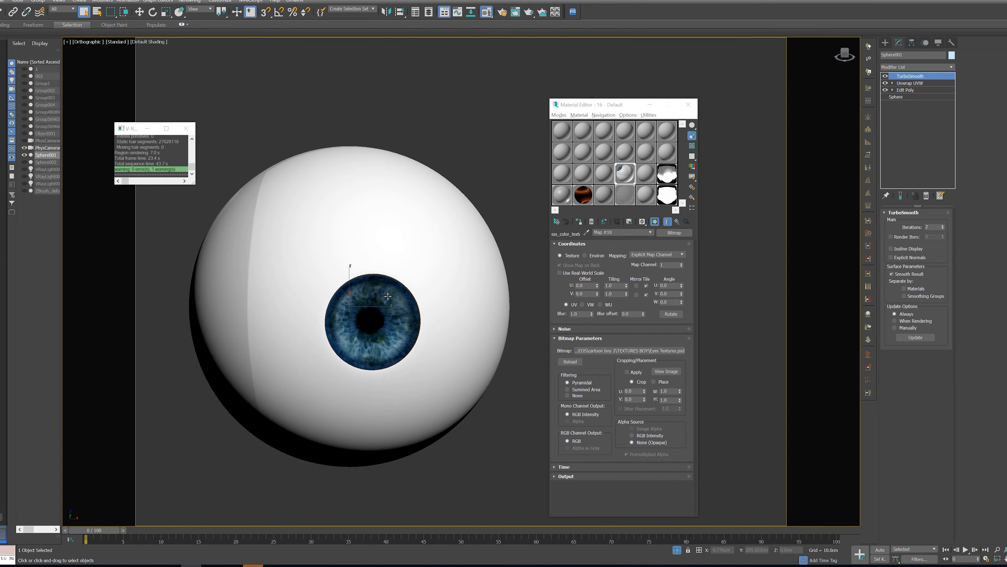
scroll(388, 295, up, 5)
scroll(388, 296, down, 5)
alt+middle_drag(388, 296, 376, 325)
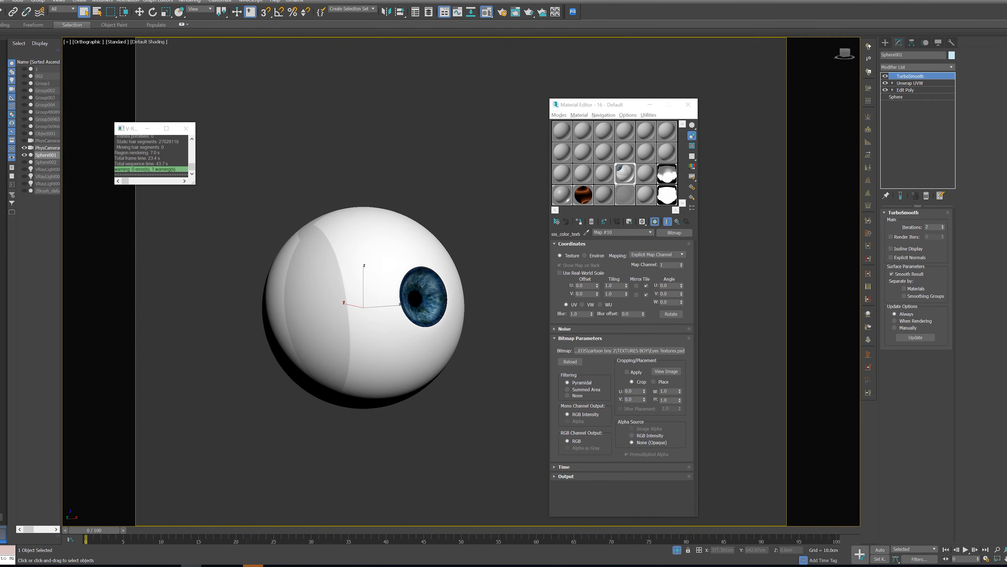
Exit isolation to show the whole character, open the V-Ray frame buffer and re-render the eye region
click(677, 550)
right_click(472, 264)
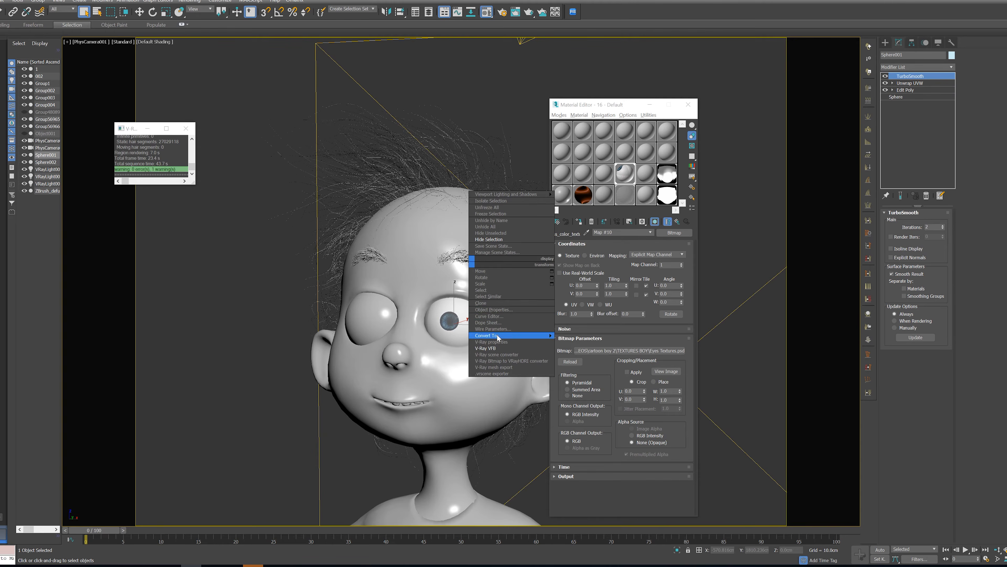
click(491, 348)
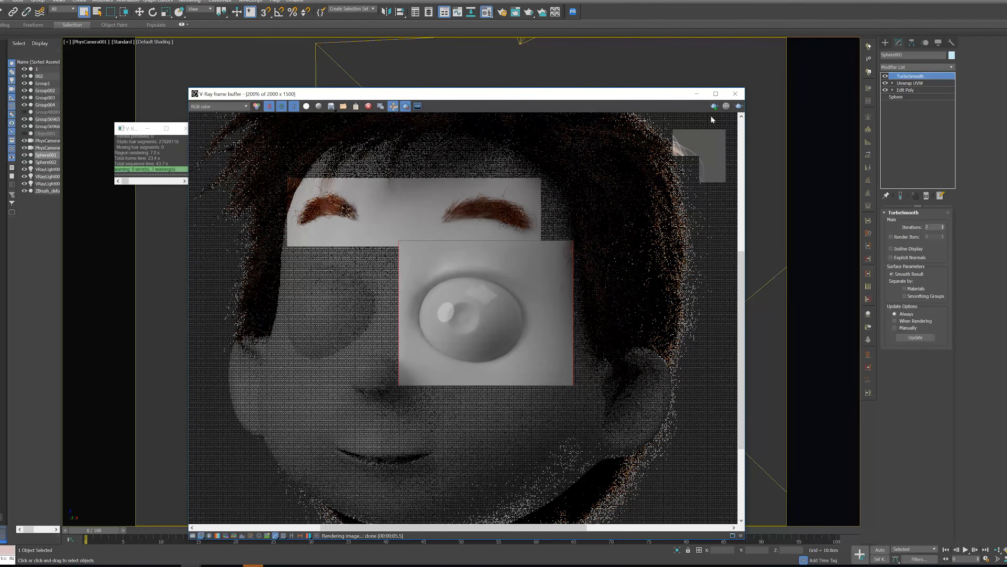
click(739, 106)
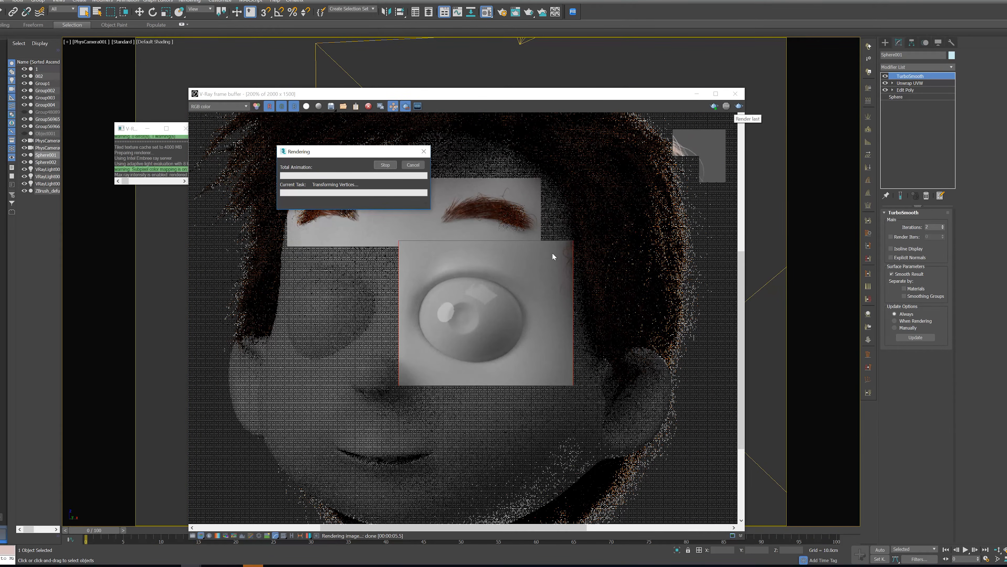
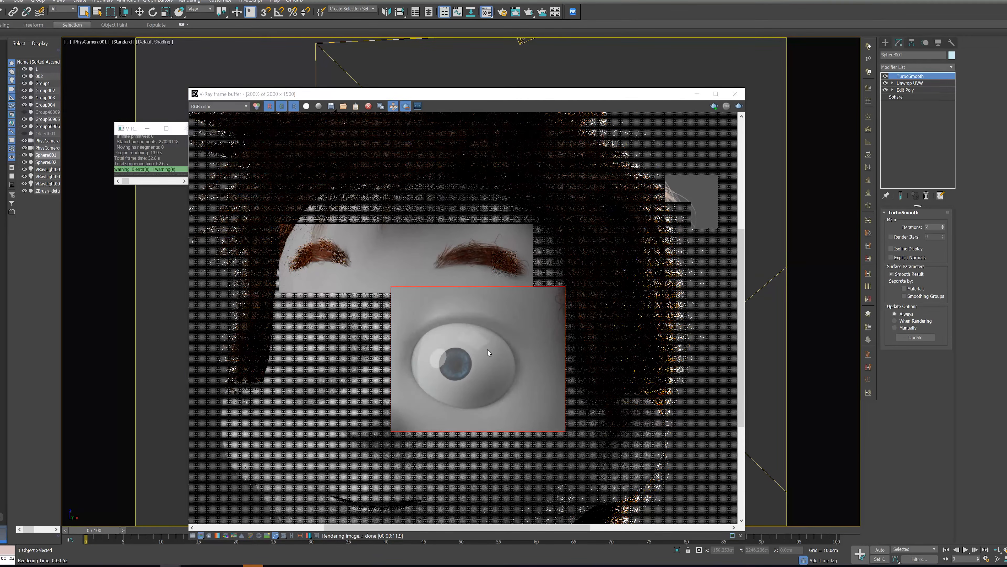
Enlarge the rendered eye for inspection, close the frame buffer, and isolate the inner eyeball with edged faces on
scroll(475, 357, up, 1)
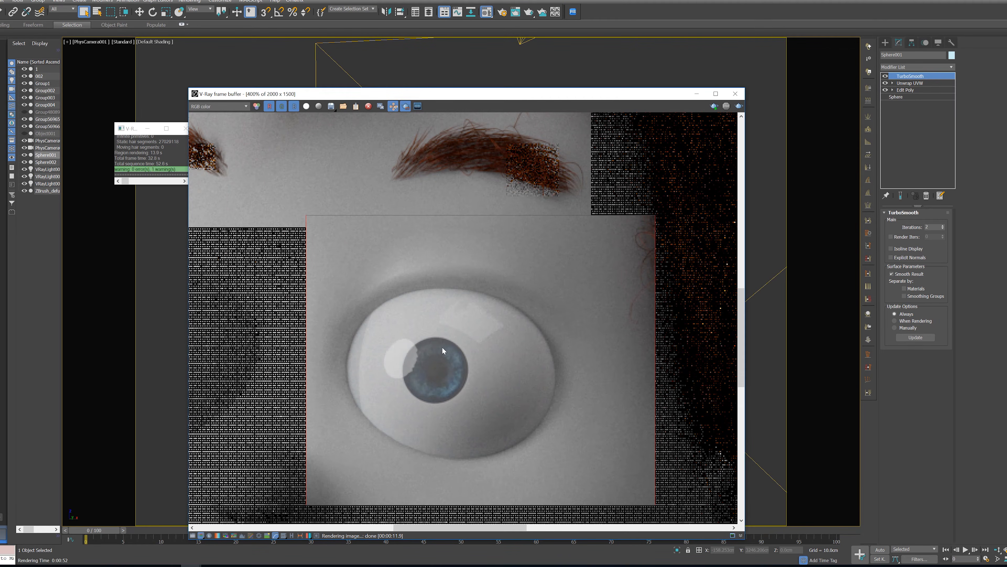
click(735, 93)
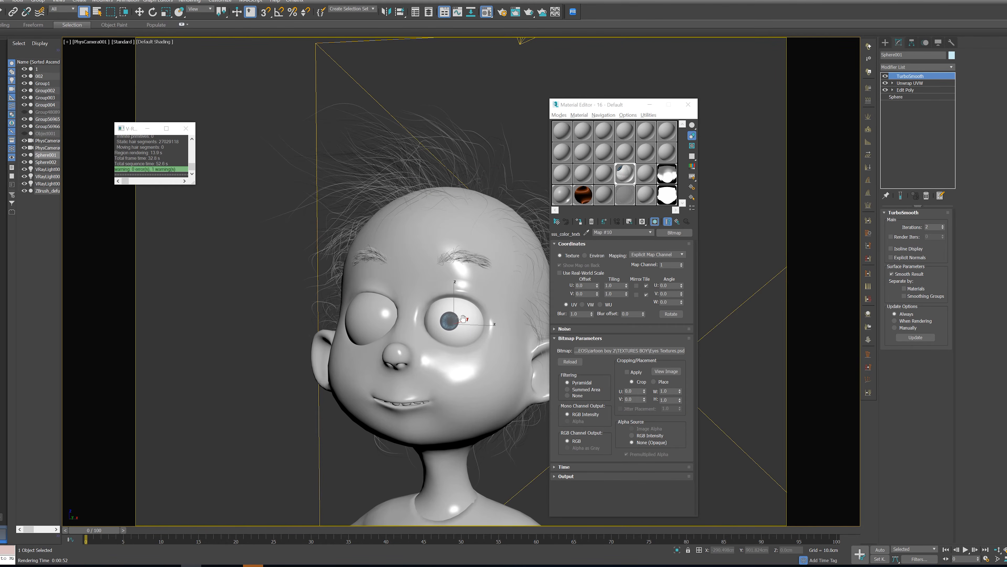
key(alt+q)
key(f)
key(z)
scroll(463, 319, up, 3)
key(F4)
middle_drag(476, 283, 361, 287)
alt+middle_drag(430, 272, 419, 289)
drag(645, 179, 350, 333)
middle_drag(348, 333, 420, 350)
Replace the eyeball's existing Edit Poly modifier with a fresh one directly above the Sphere level and close the Material Editor
click(906, 90)
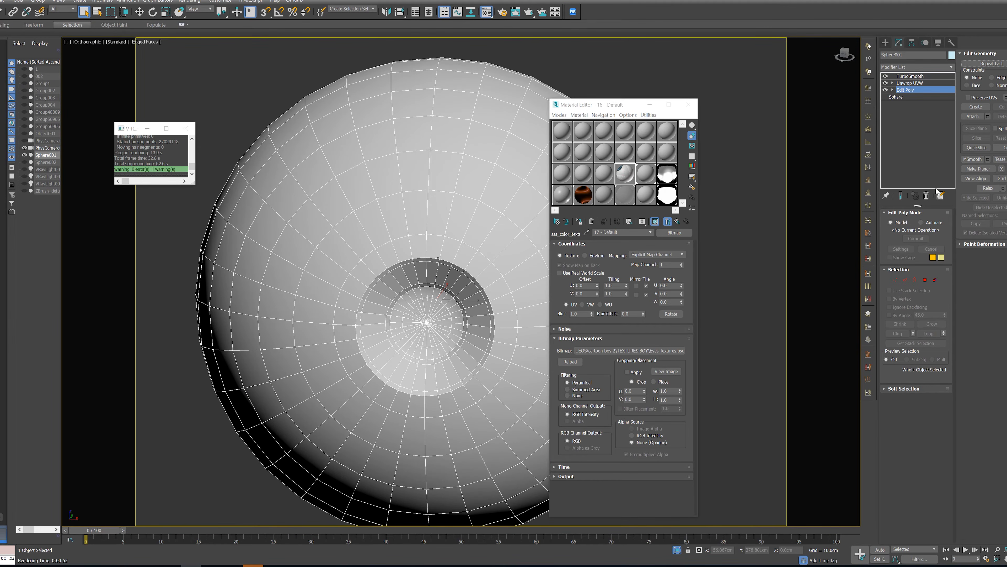
click(926, 195)
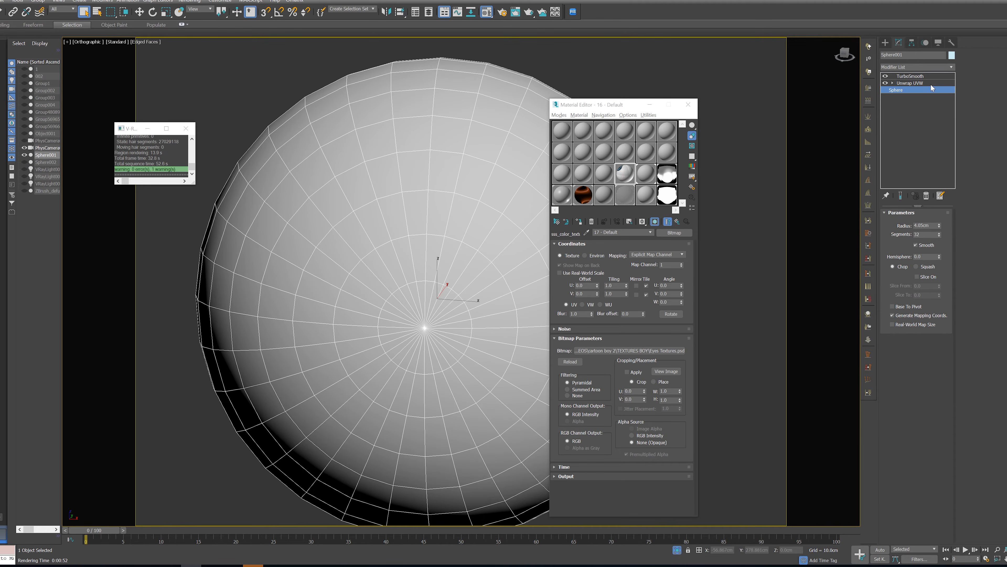
click(950, 66)
key(e)
click(903, 95)
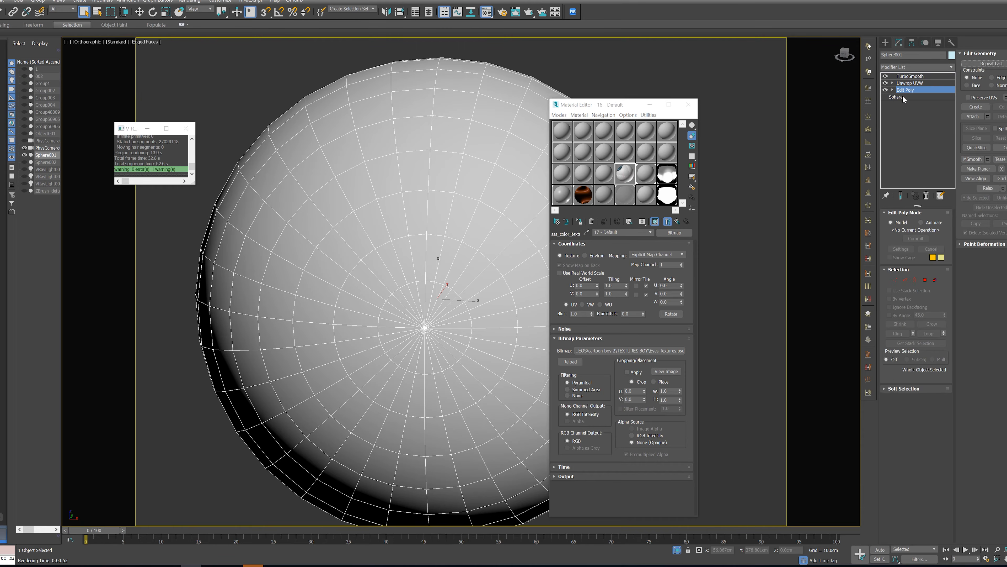
middle_drag(352, 257, 333, 261)
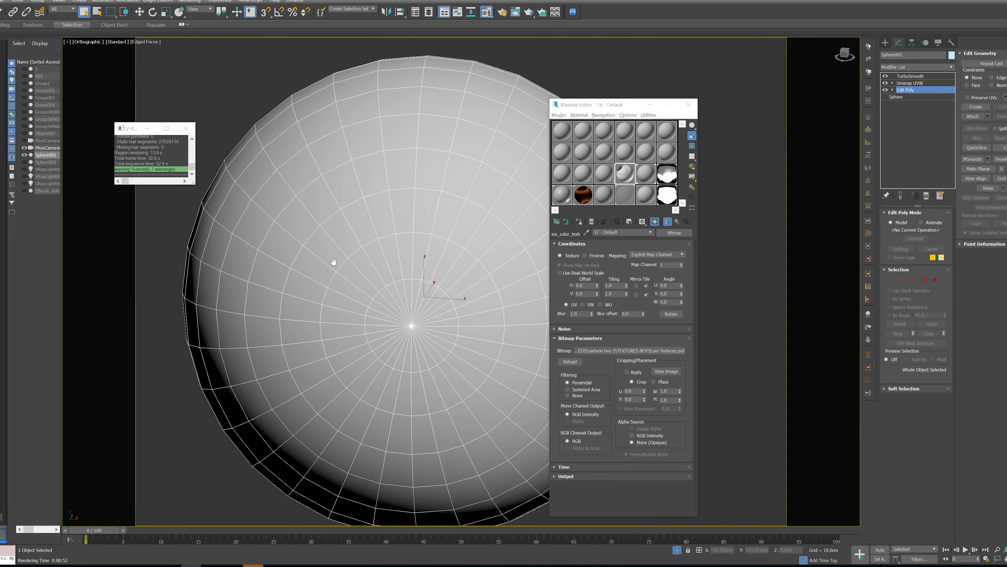
click(688, 105)
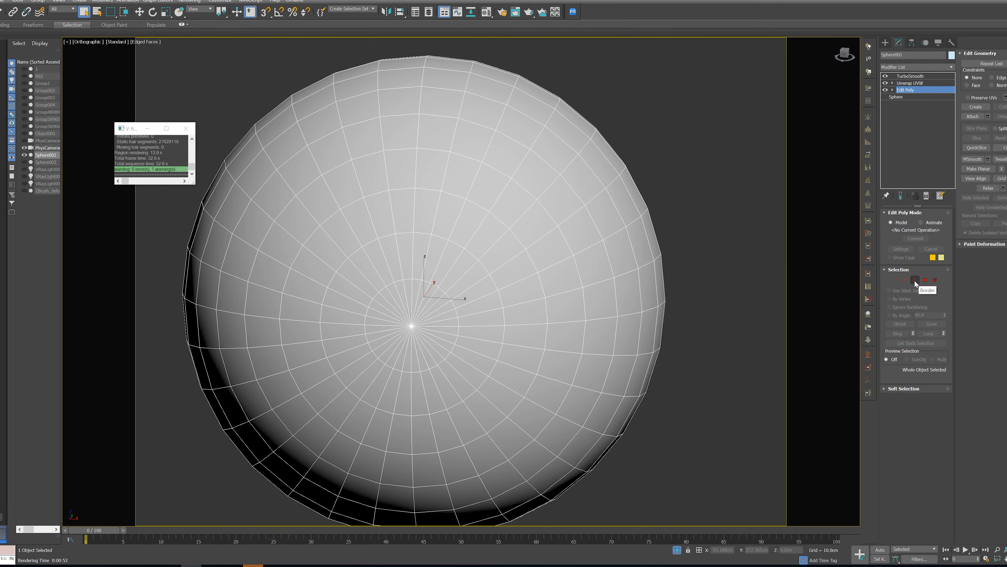
click(905, 280)
click(469, 302)
key(alt+r)
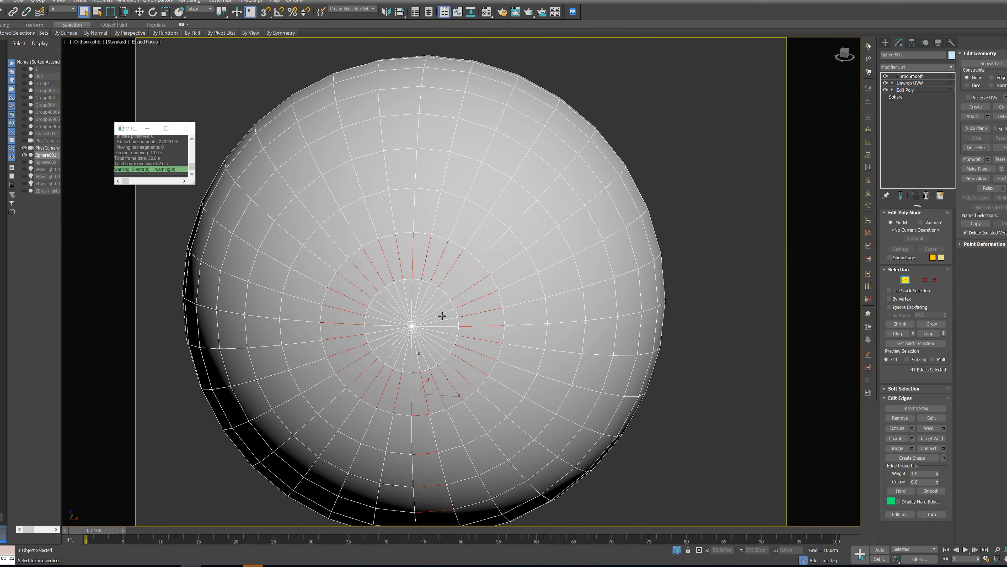
click(470, 302)
click(472, 315)
ctrl+click(451, 319)
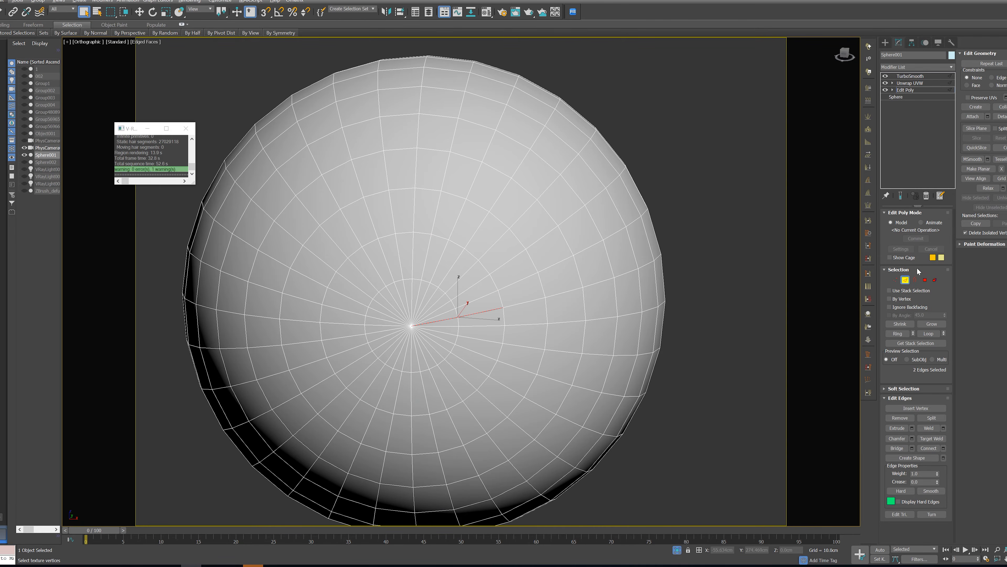
Select the two polygon rings around the eyeball's front pole and extrude them inward by about 0.58 cm
click(896, 279)
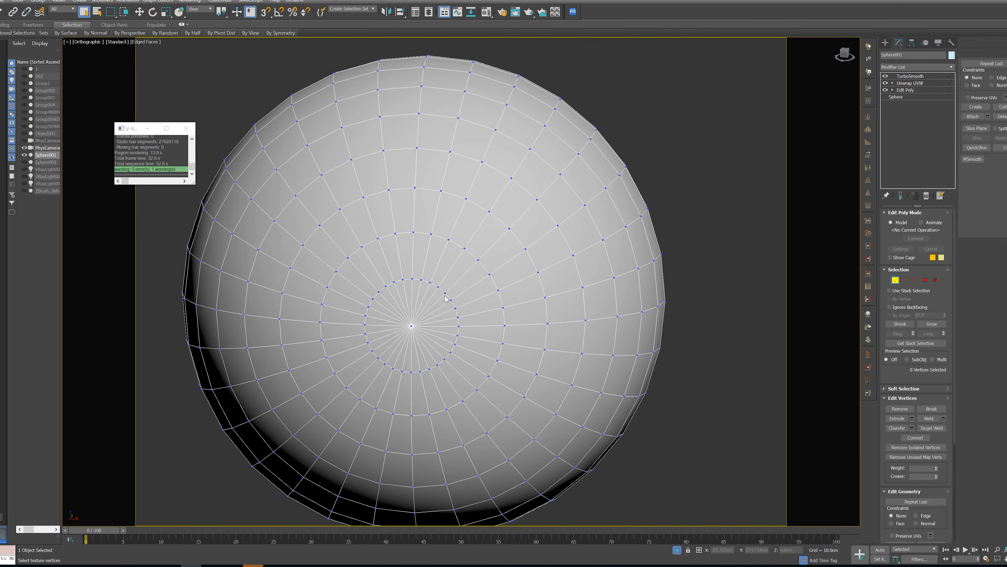
click(411, 325)
ctrl+click(925, 280)
click(932, 324)
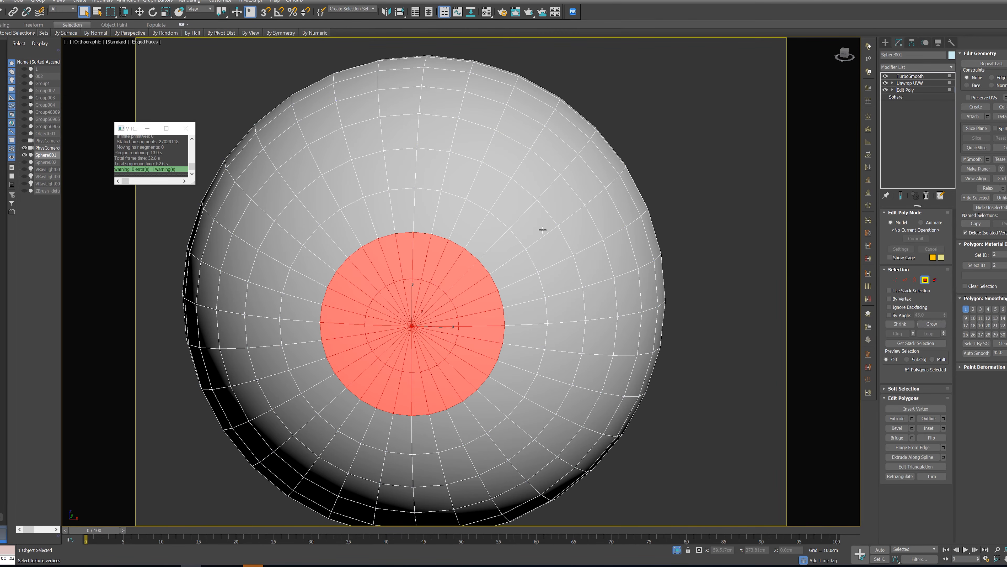
alt+middle_drag(851, 284, 715, 339)
click(912, 418)
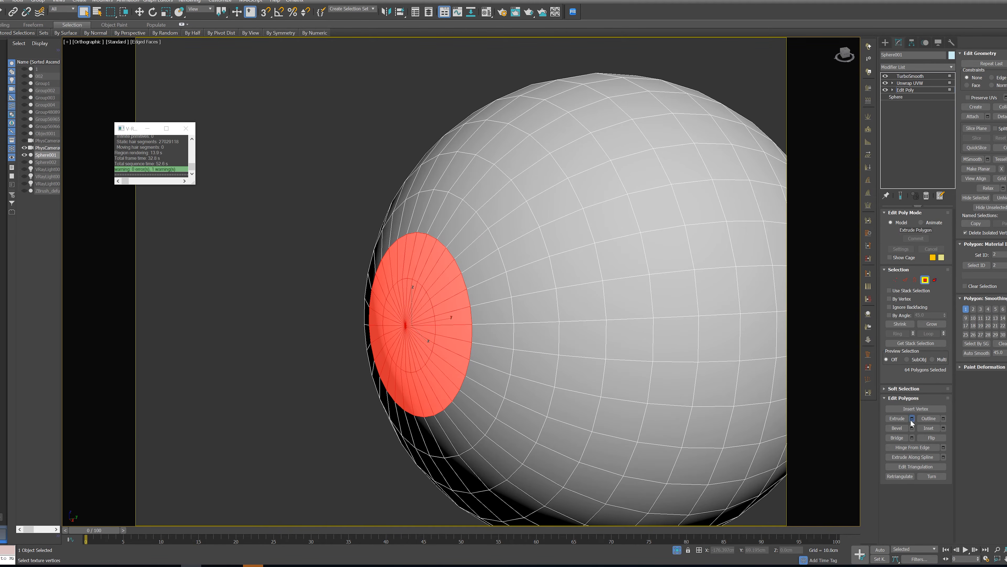
drag(468, 297, 462, 345)
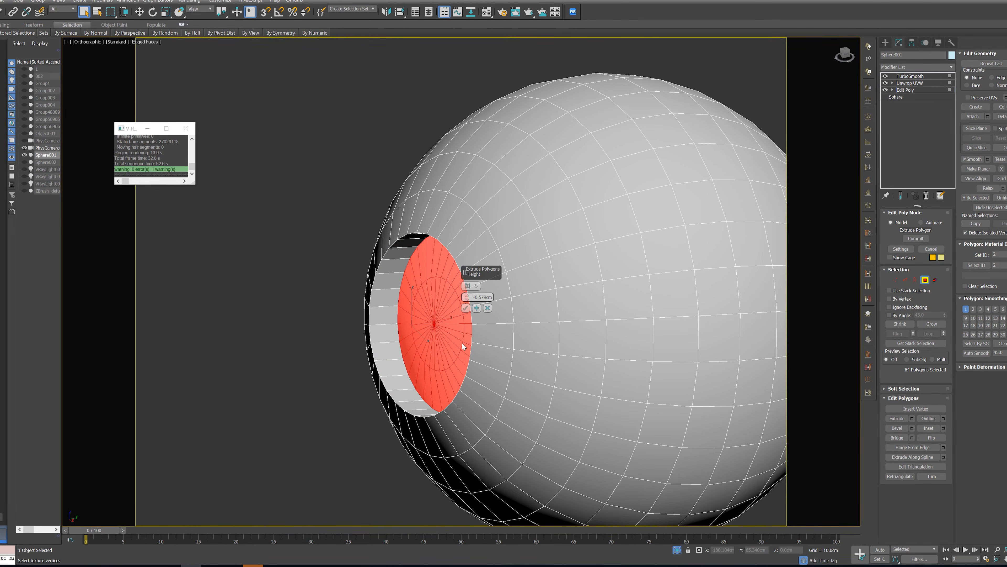
click(466, 308)
Scale down the recessed polygons so the iris cavity tapers inward
alt+middle_drag(401, 324, 441, 320)
key(r)
drag(447, 320, 443, 336)
alt+middle_drag(443, 336, 429, 351)
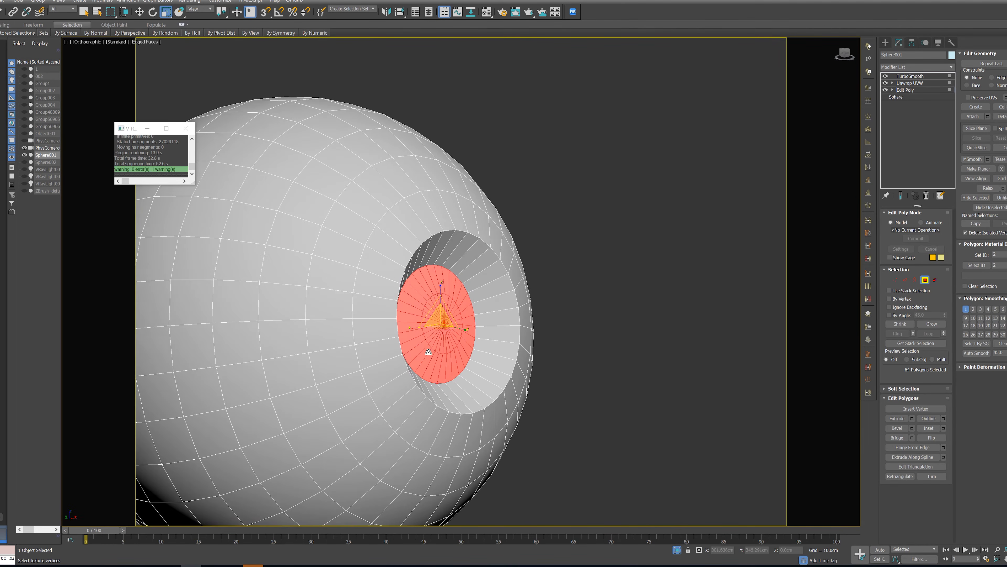
Shrink the selection to the innermost polygon ring and push it slightly deeper using the Local coordinate system
click(901, 327)
alt+middle_drag(439, 317, 448, 311)
scroll(448, 311, up, 4)
key(w)
alt+middle_drag(421, 345, 408, 366)
alt+middle_drag(446, 332, 443, 253)
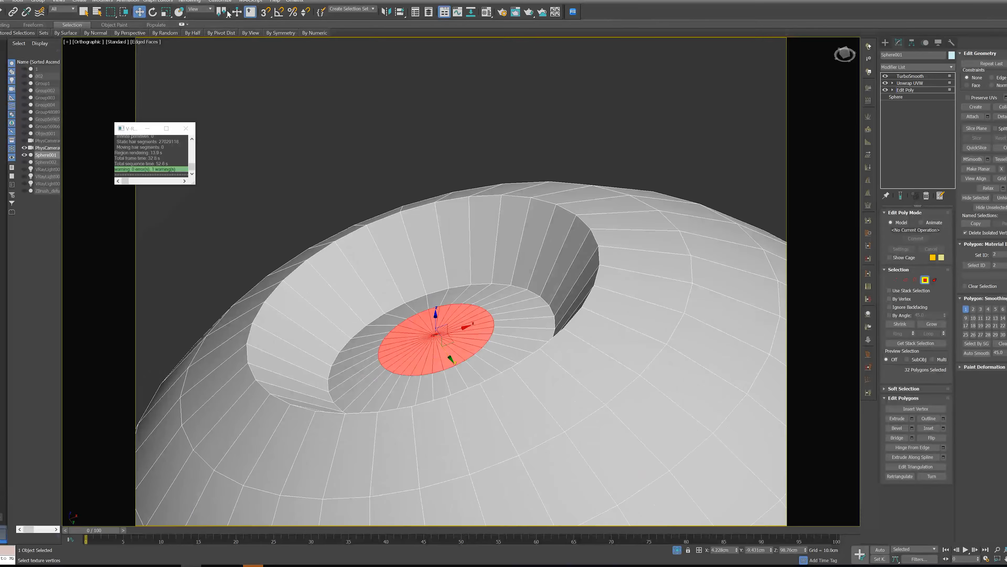
click(200, 9)
click(197, 37)
alt+middle_drag(308, 97, 482, 318)
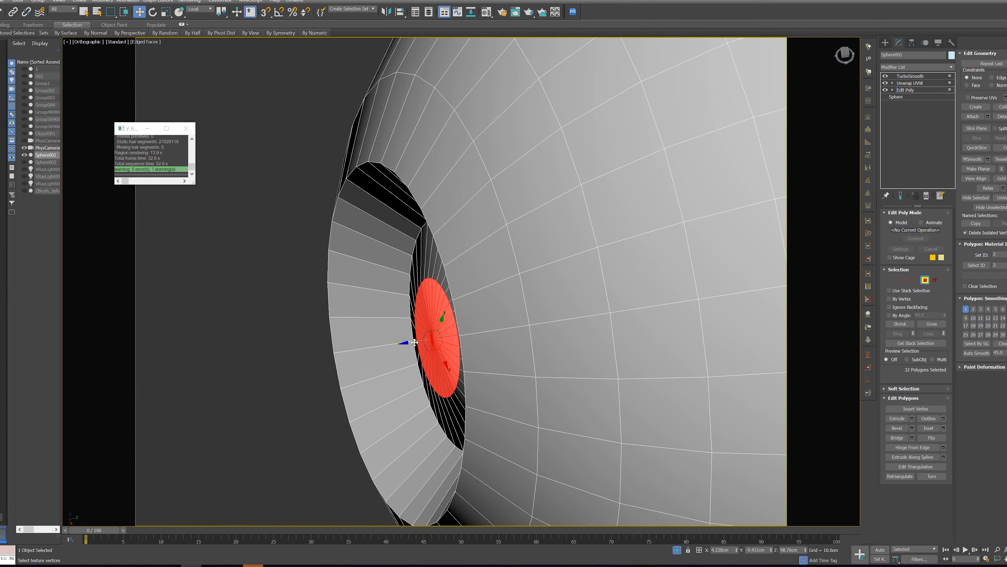
drag(410, 343, 405, 344)
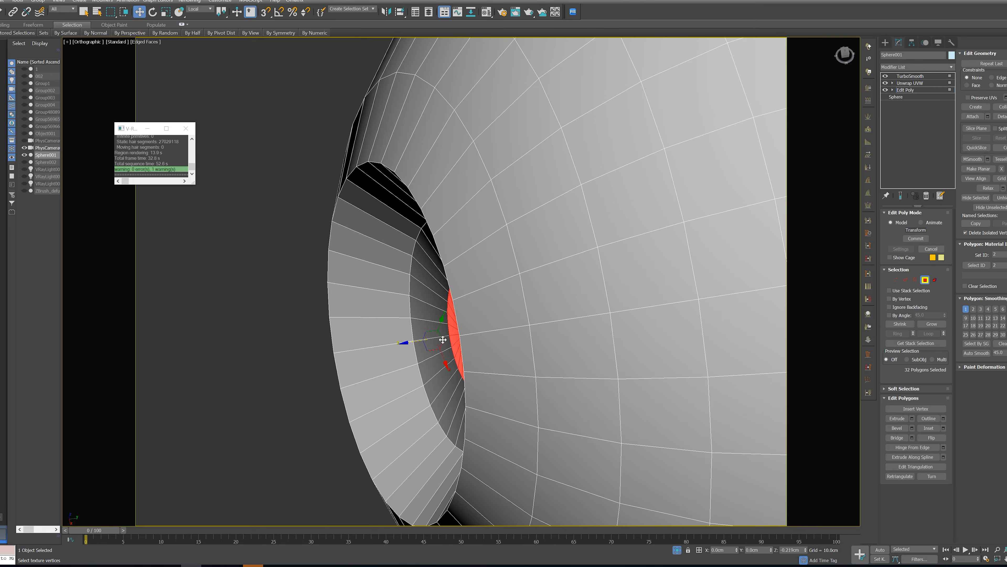
scroll(410, 345, down, 4)
alt+middle_drag(412, 345, 860, 259)
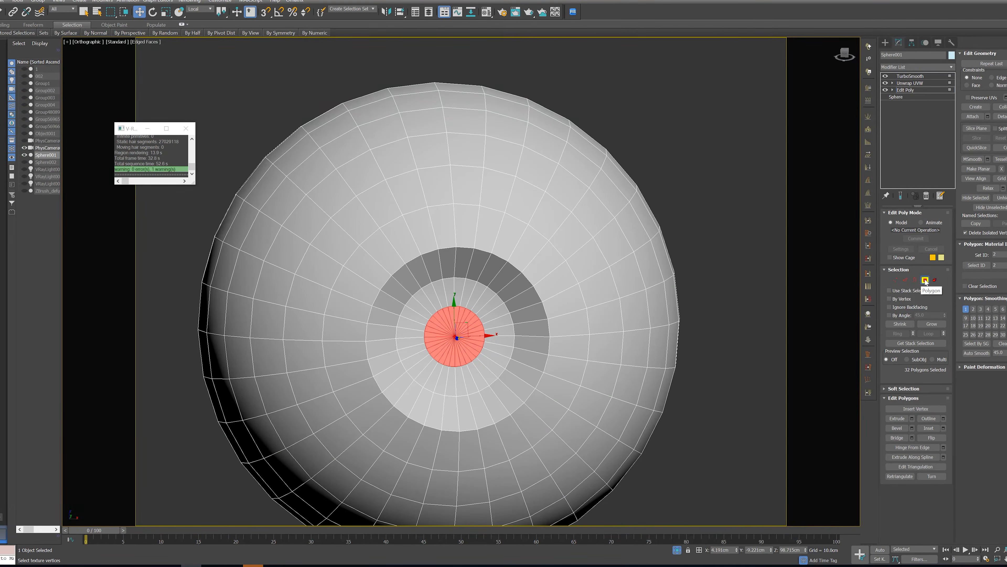
Connect the edge ring on the cavity's side wall with two loops pinched toward its outer and inner rims
click(905, 280)
alt+middle_drag(431, 370, 454, 376)
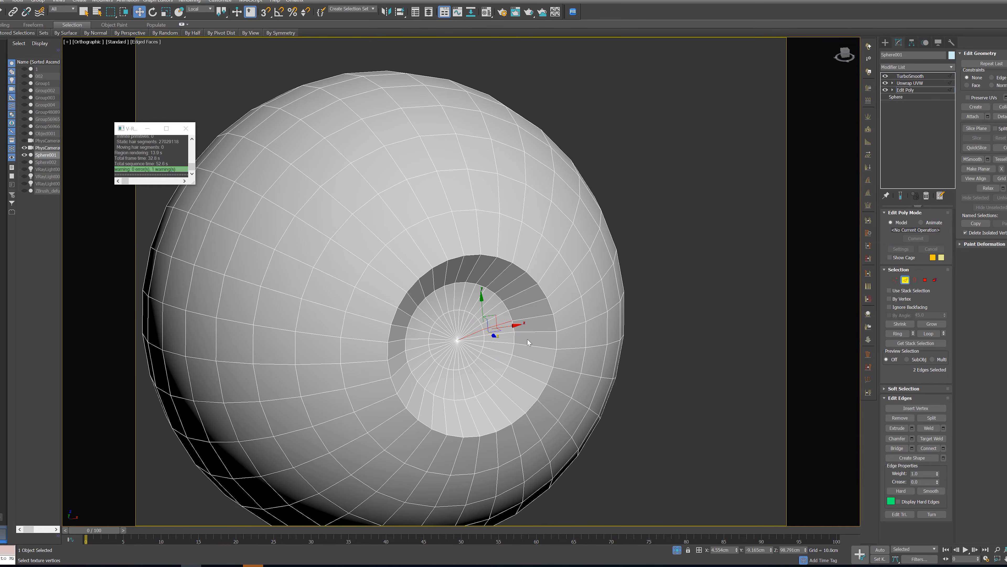
click(536, 331)
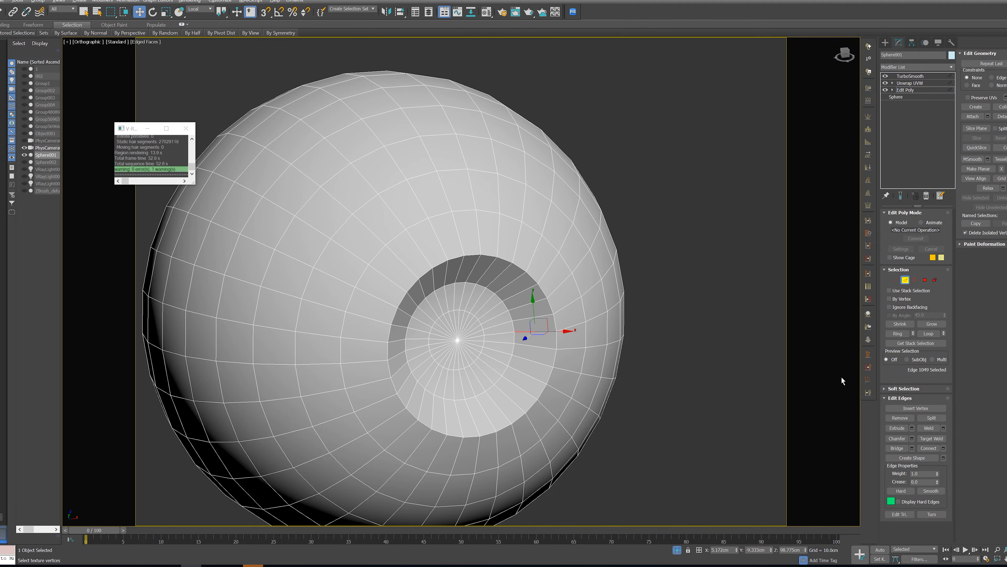
click(897, 334)
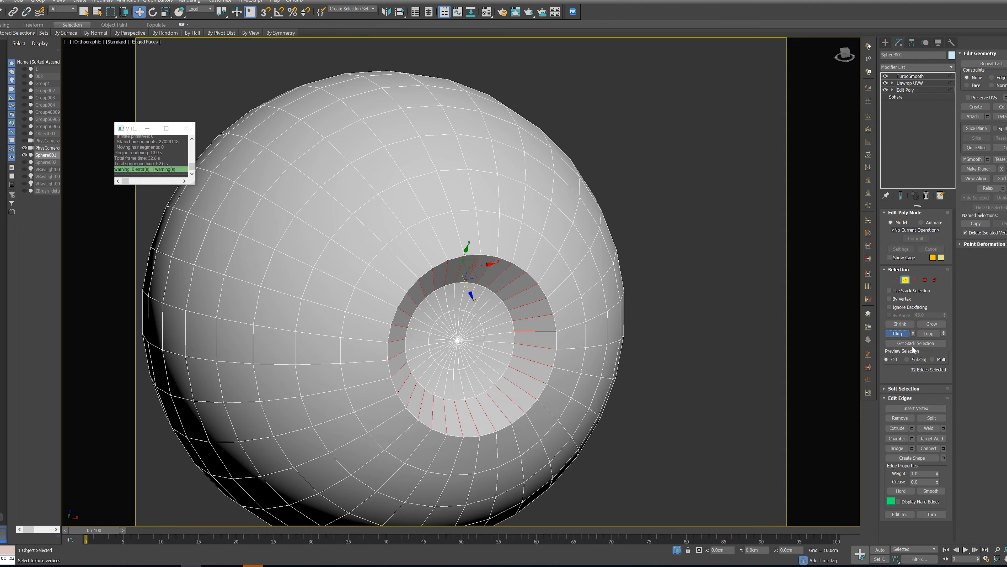
click(944, 448)
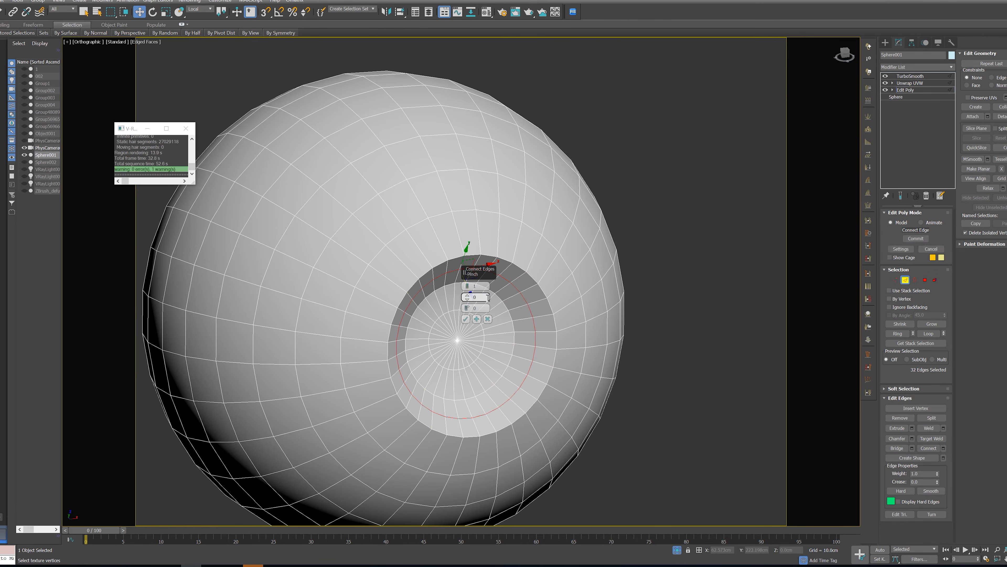
click(468, 284)
drag(467, 296, 476, 224)
click(465, 318)
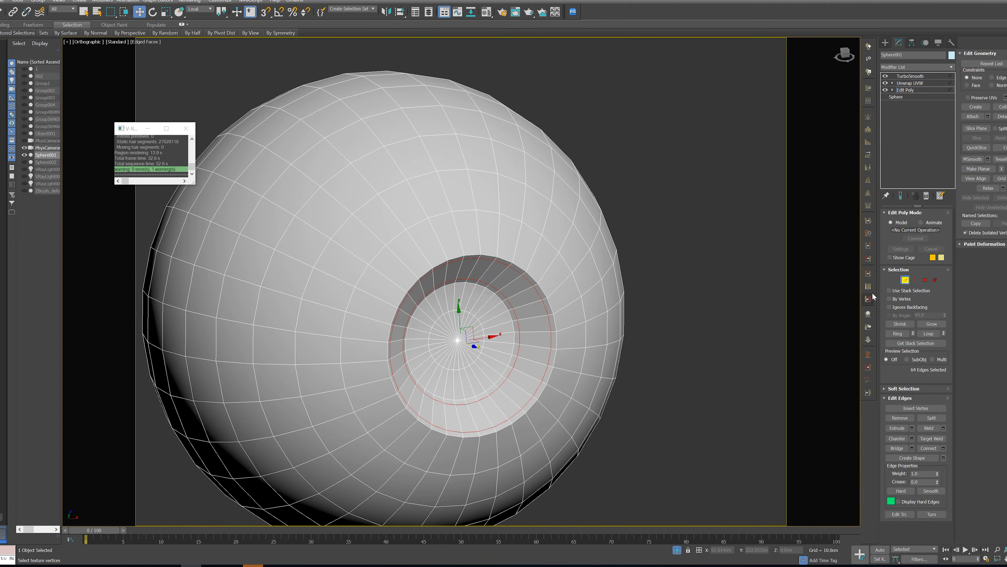
Return to the TurboSmooth level, exit isolation to show the whole character, and turn edged faces off
click(904, 280)
click(919, 77)
alt+middle_drag(827, 214, 755, 204)
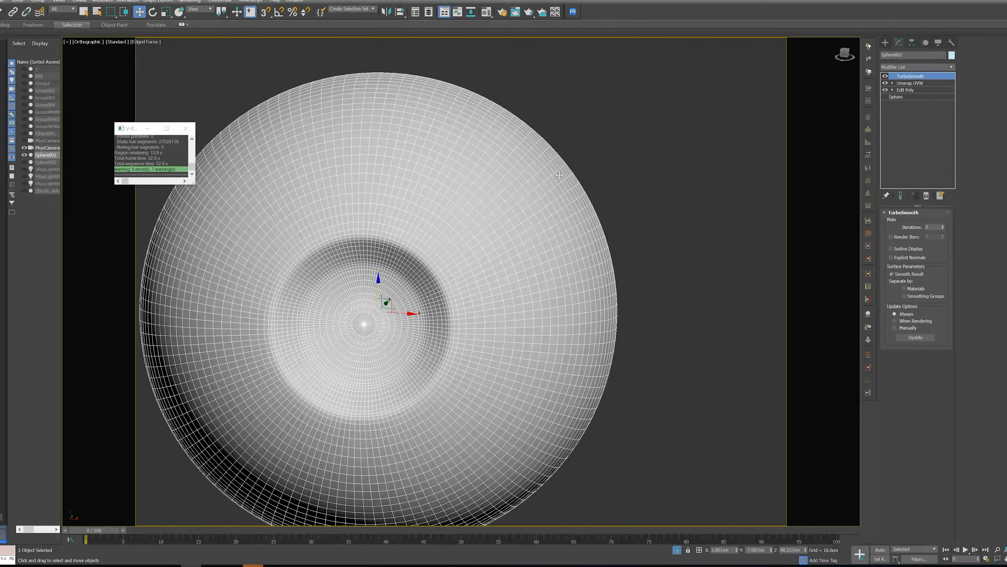
click(677, 549)
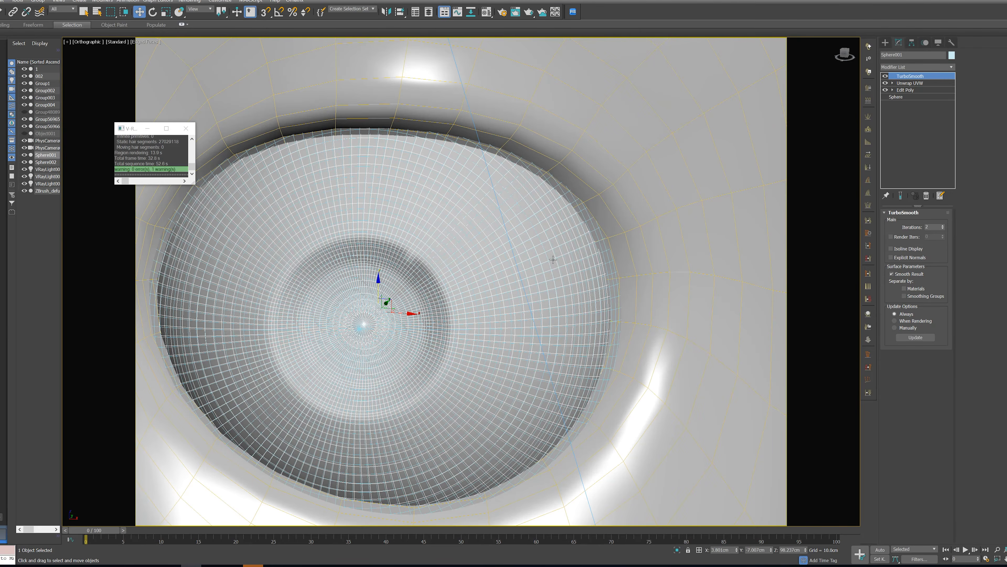
key(F4)
scroll(357, 247, down, 5)
Reopen the V-Ray frame buffer to compare the previous eye render with the reshaped iris cavity
alt+middle_drag(429, 240, 441, 280)
scroll(388, 253, down, 4)
scroll(396, 260, up, 6)
right_click(443, 278)
click(480, 377)
scroll(446, 344, down, 3)
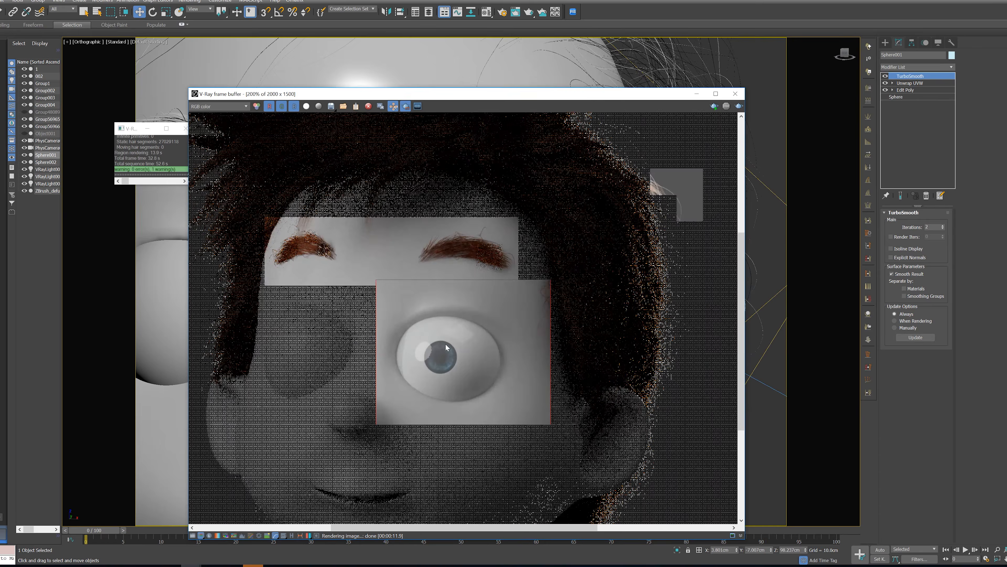
click(735, 95)
alt+middle_drag(483, 296, 515, 302)
scroll(508, 289, up, 8)
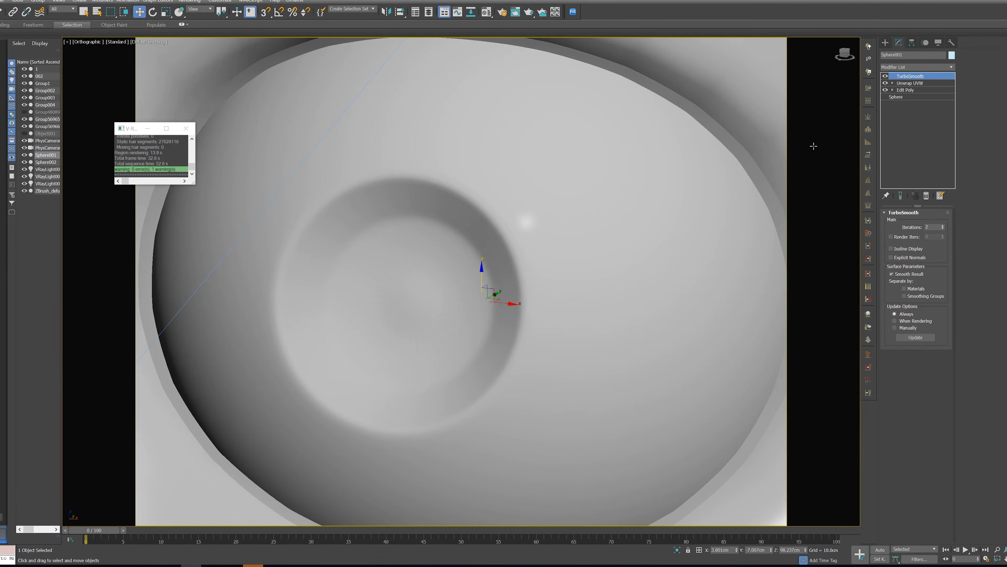
Push the vertex at the iris cavity's centre deeper in Edit Poly and return to the TurboSmooth level
click(908, 90)
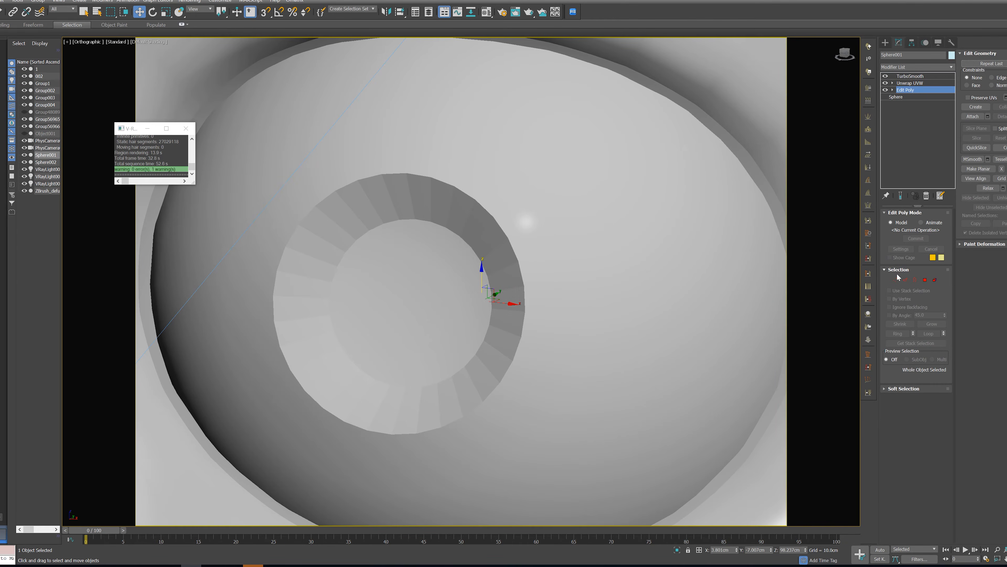
click(895, 280)
alt+middle_drag(372, 300, 393, 313)
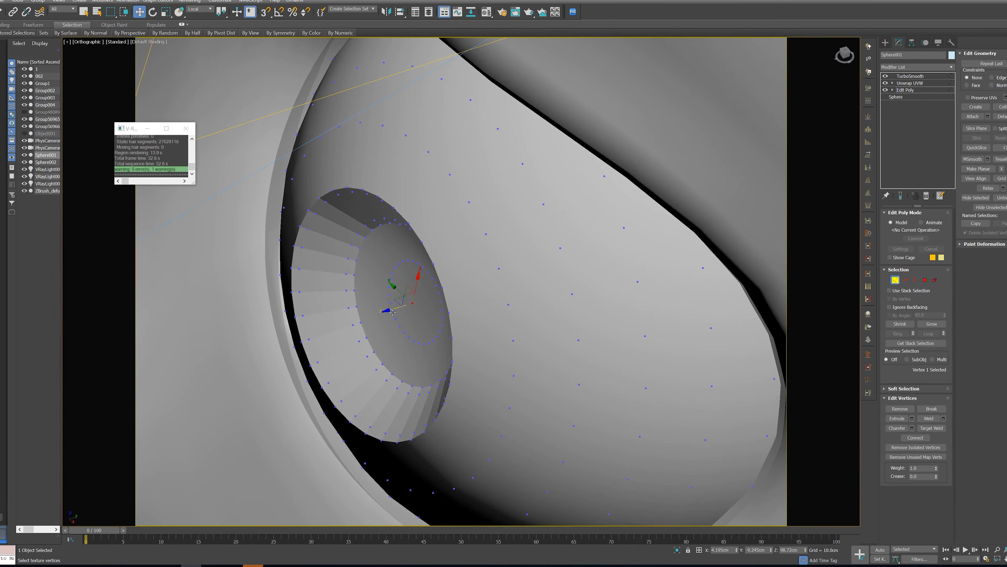
drag(395, 313, 409, 306)
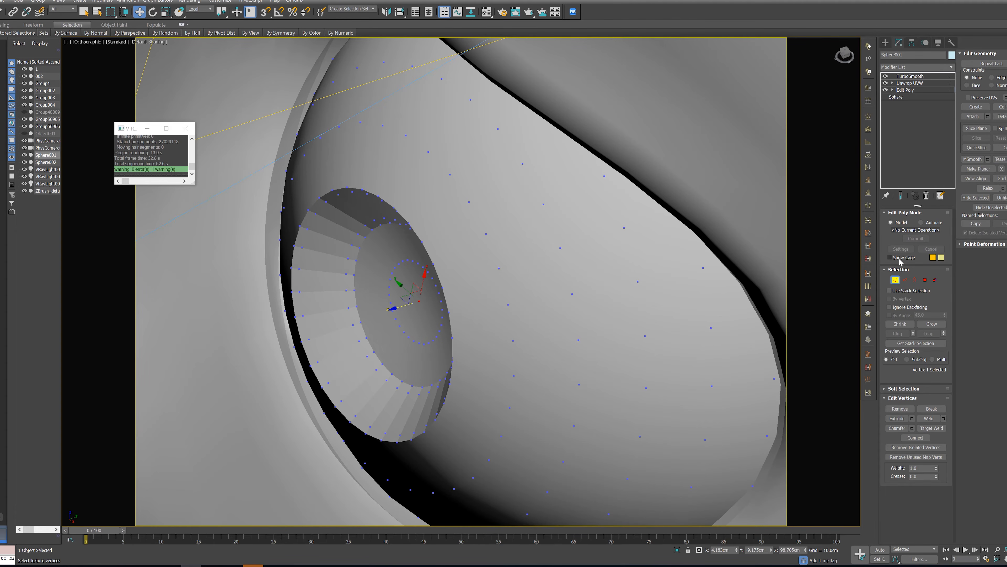
click(896, 279)
click(911, 77)
Inspect the smoothed iris cavity on the character's head from different angles and distances
alt+middle_drag(472, 391, 538, 405)
scroll(593, 372, down, 5)
scroll(593, 372, down, 8)
scroll(426, 338, up, 10)
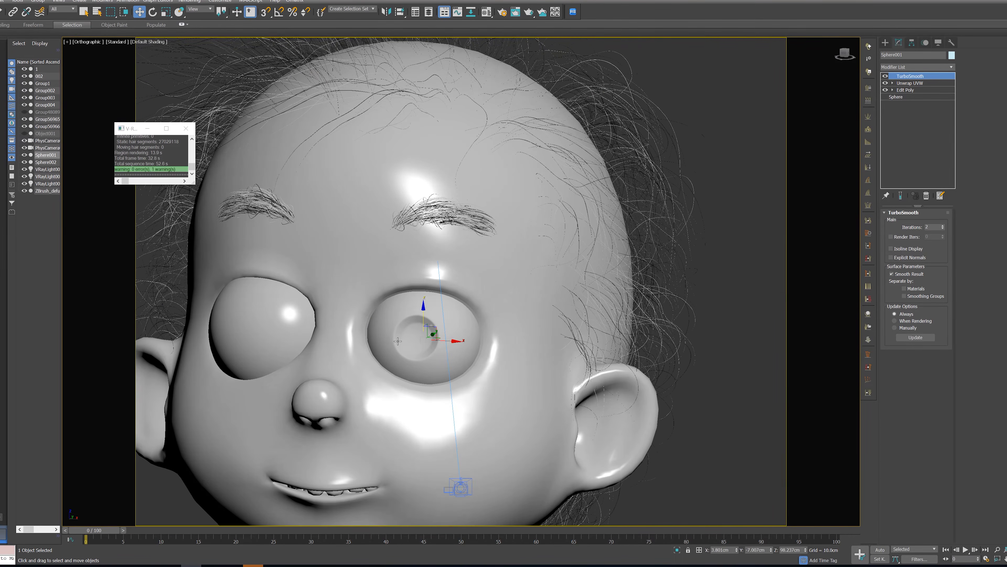
scroll(426, 339, down, 8)
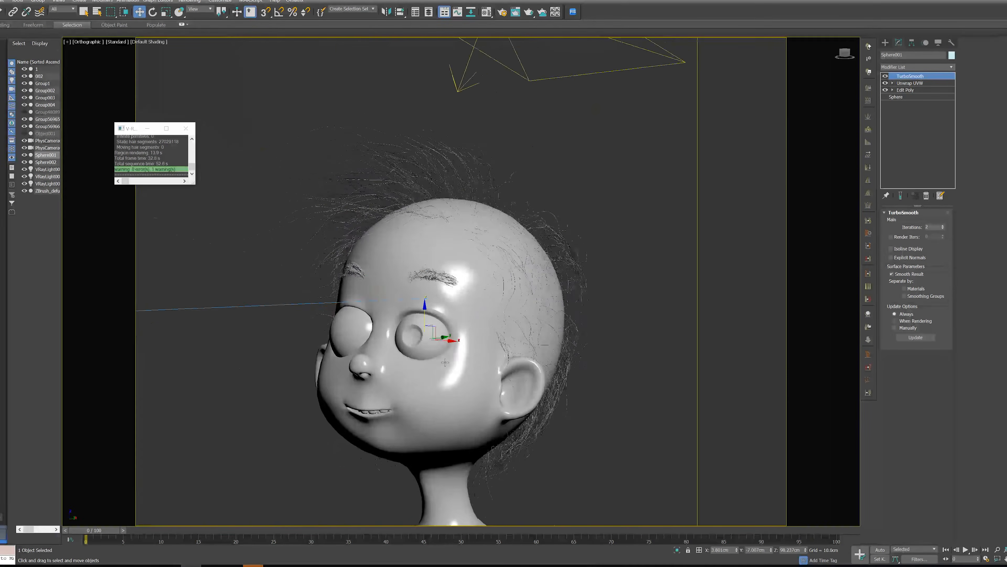
scroll(427, 338, up, 12)
scroll(427, 309, up, 4)
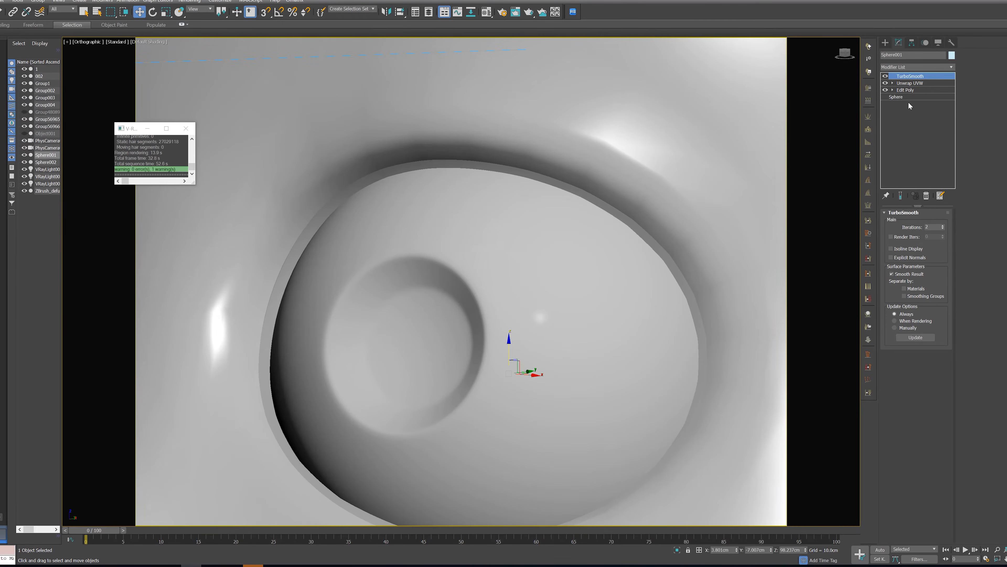
Switch to the Unwrap UVW level, isolate the eyeball with edged faces on, and open the UV editor
click(910, 83)
scroll(380, 400, up, 5)
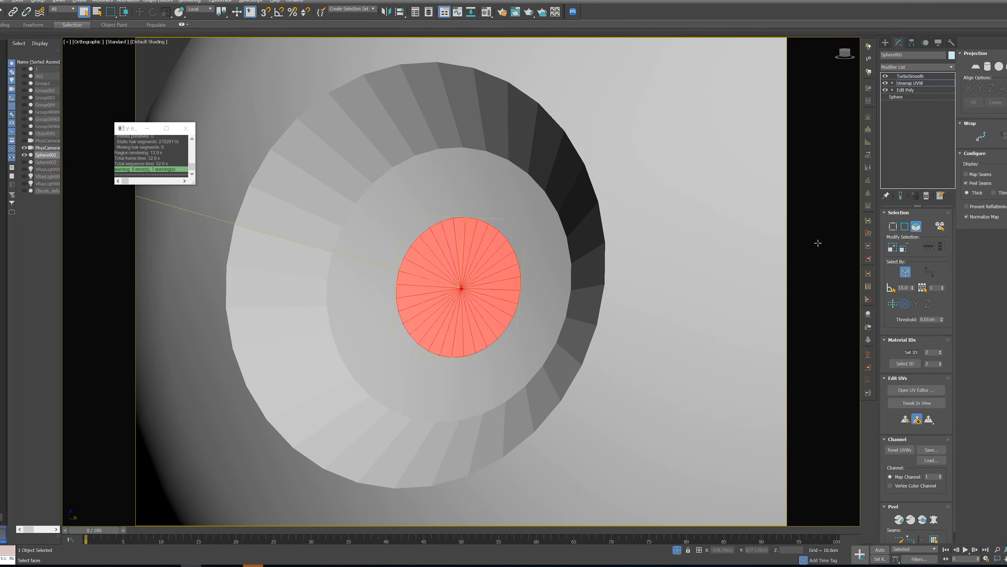
scroll(670, 269, down, 2)
key(F4)
scroll(670, 269, down, 3)
click(916, 390)
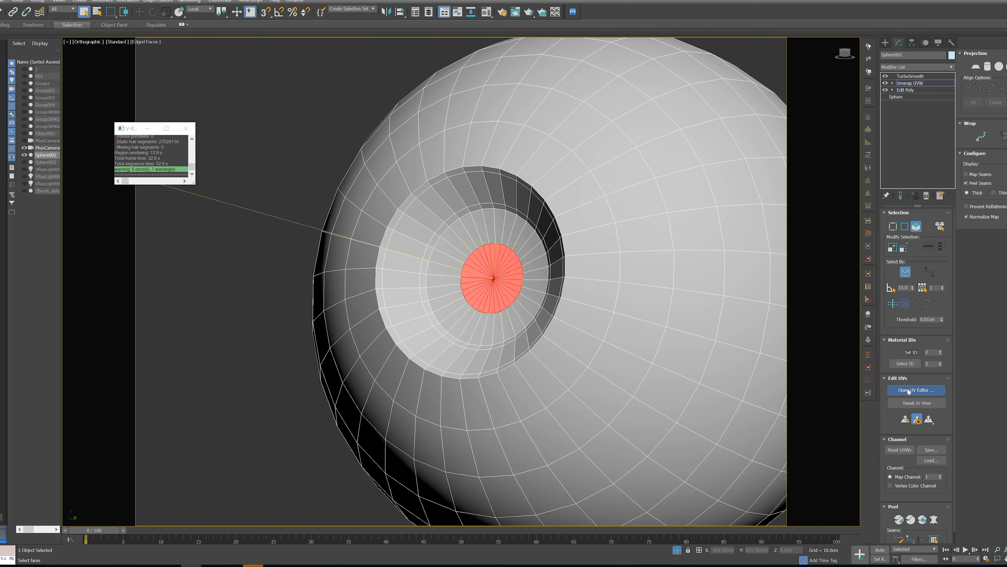
Close the UV editor and convert the edge loop around the iris cavity's rim into a peel seam
scroll(359, 303, down, 2)
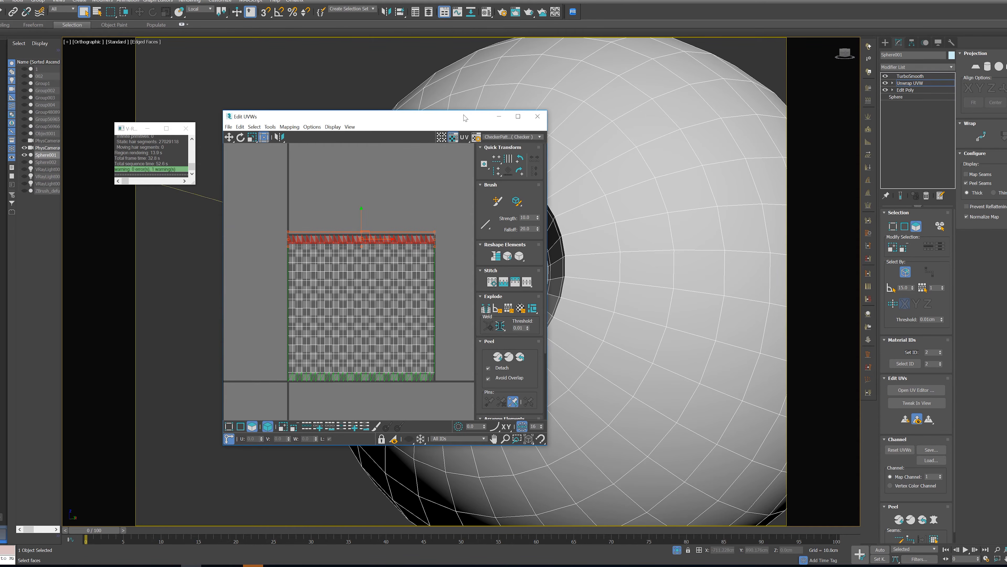
click(540, 115)
alt+middle_drag(552, 119, 599, 143)
click(933, 390)
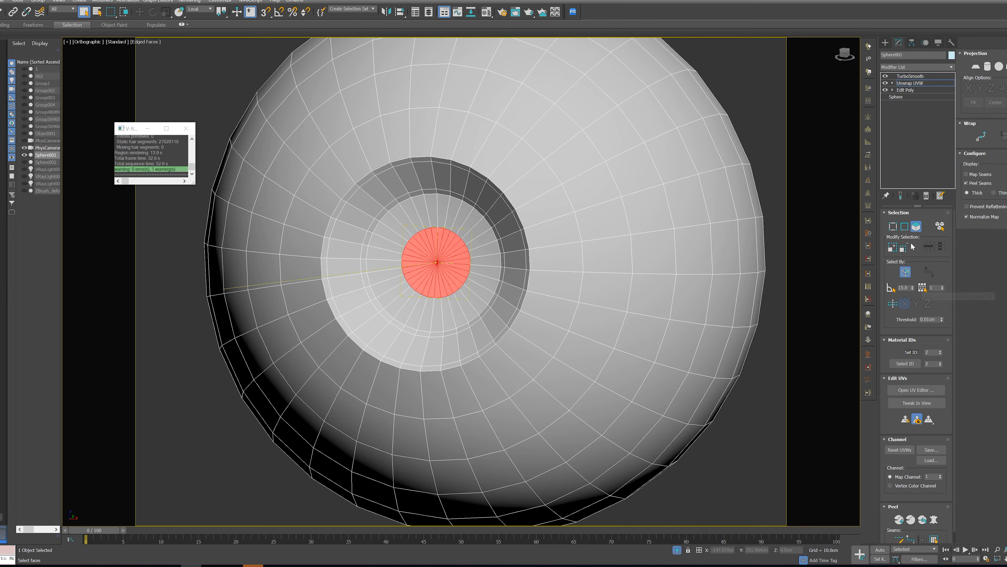
click(903, 227)
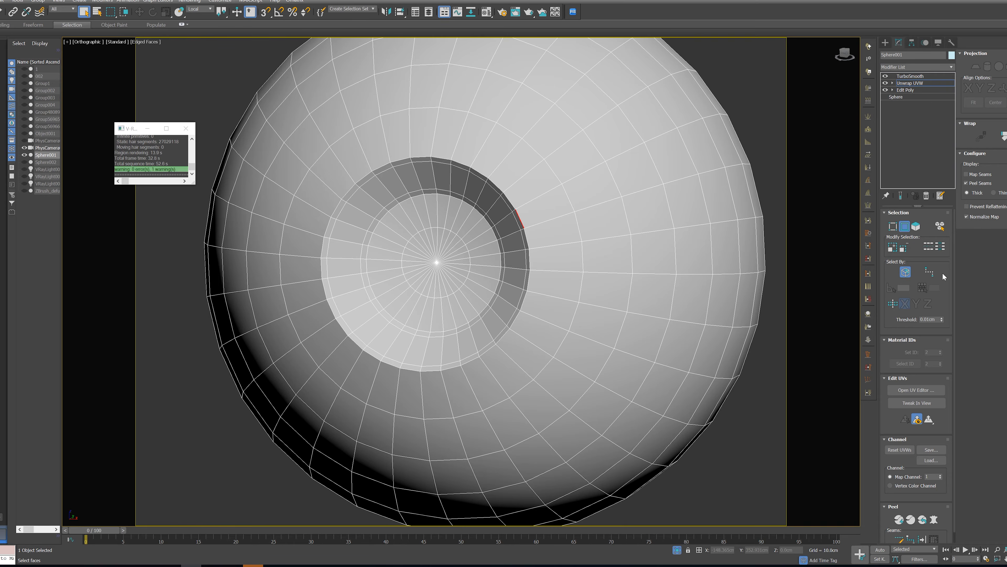
click(928, 246)
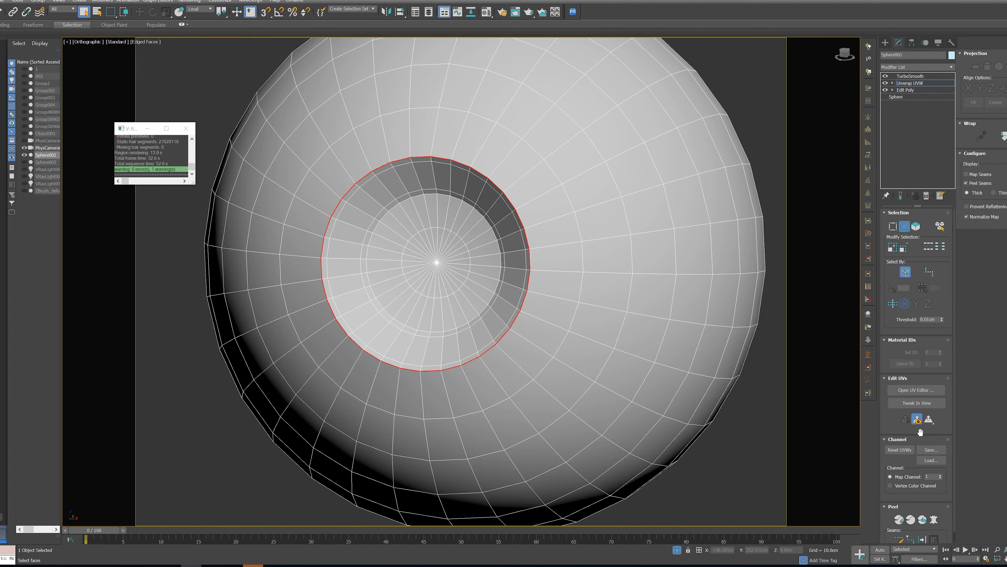
scroll(920, 431, down, 1)
alt+middle_drag(589, 292, 560, 342)
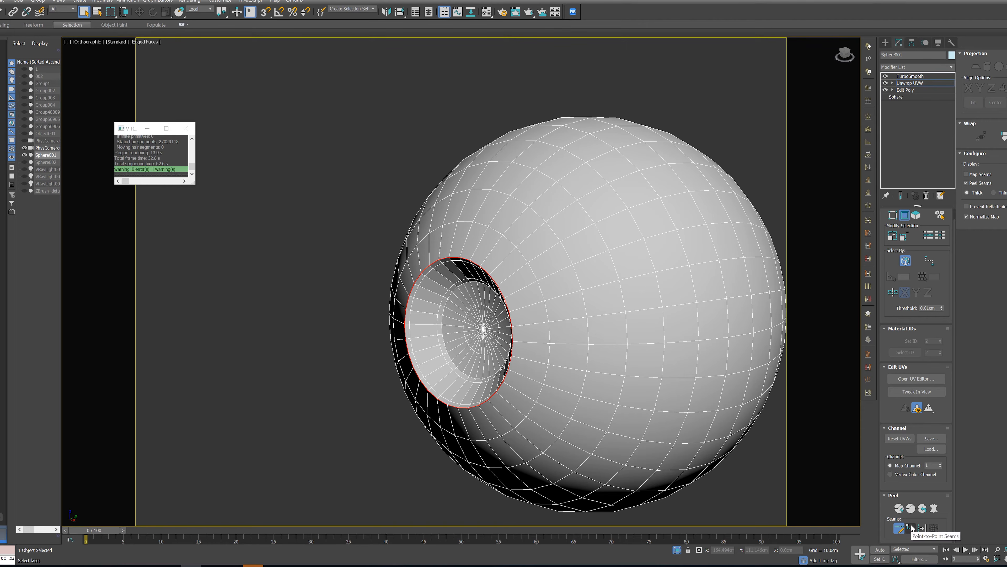
click(922, 528)
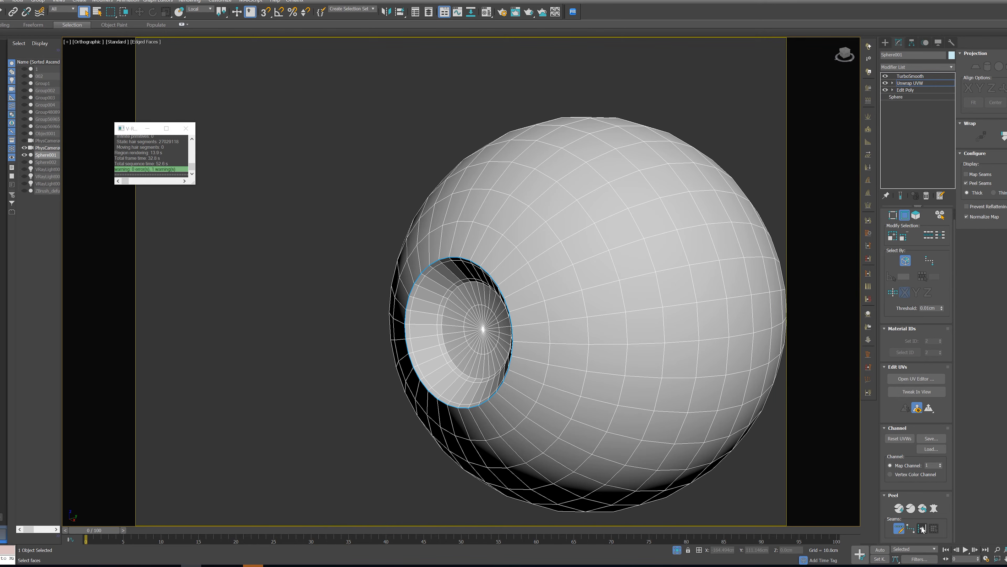
Select the edge loop around the middle of the eyeball and convert it to a peel seam
alt+middle_drag(795, 369, 753, 350)
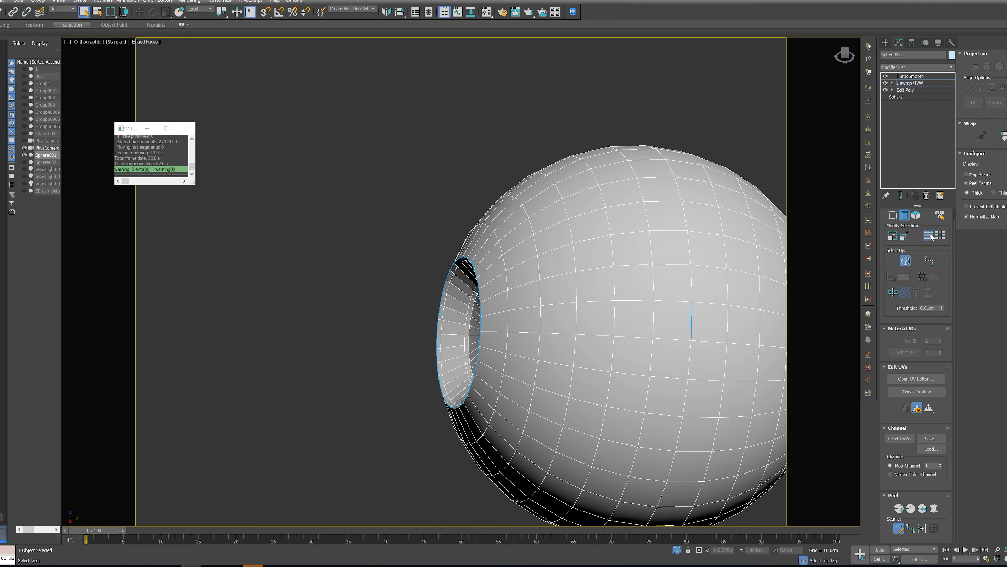
middle_drag(730, 393, 674, 386)
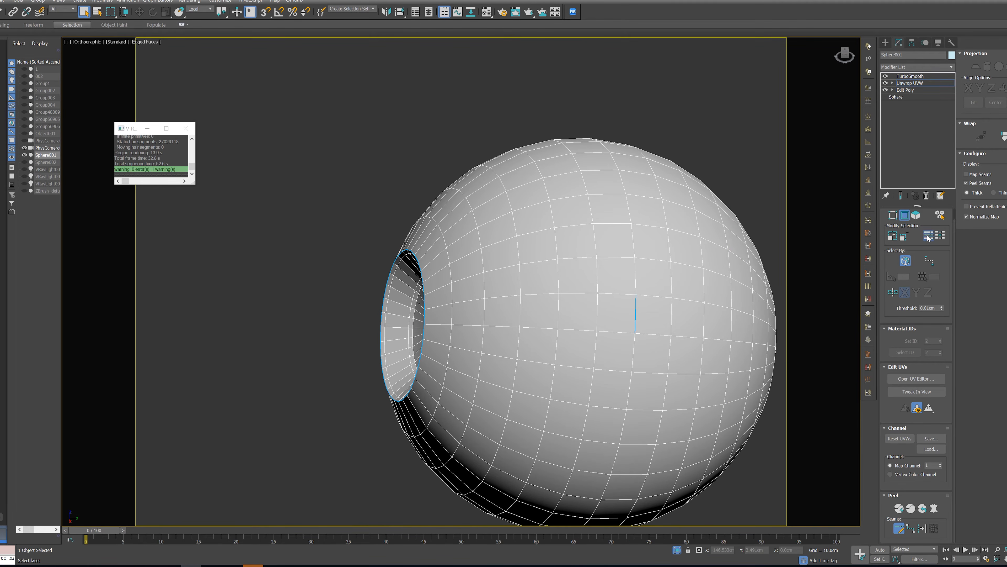
mouse_move(674, 278)
alt+middle_down()
mouse_move(731, 293)
mouse_move(689, 273)
alt+middle_up()
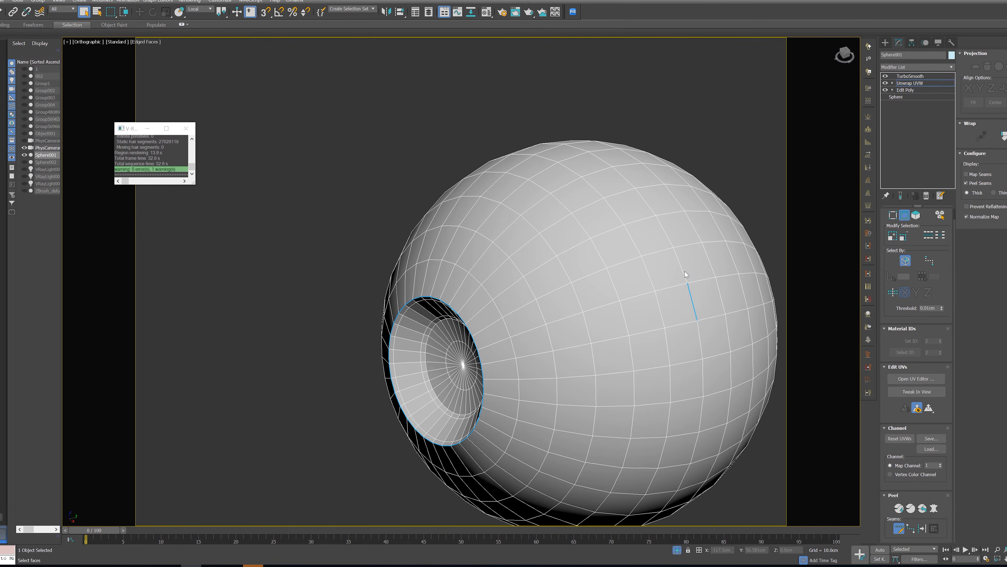
ctrl+click(683, 272)
click(899, 528)
click(671, 243)
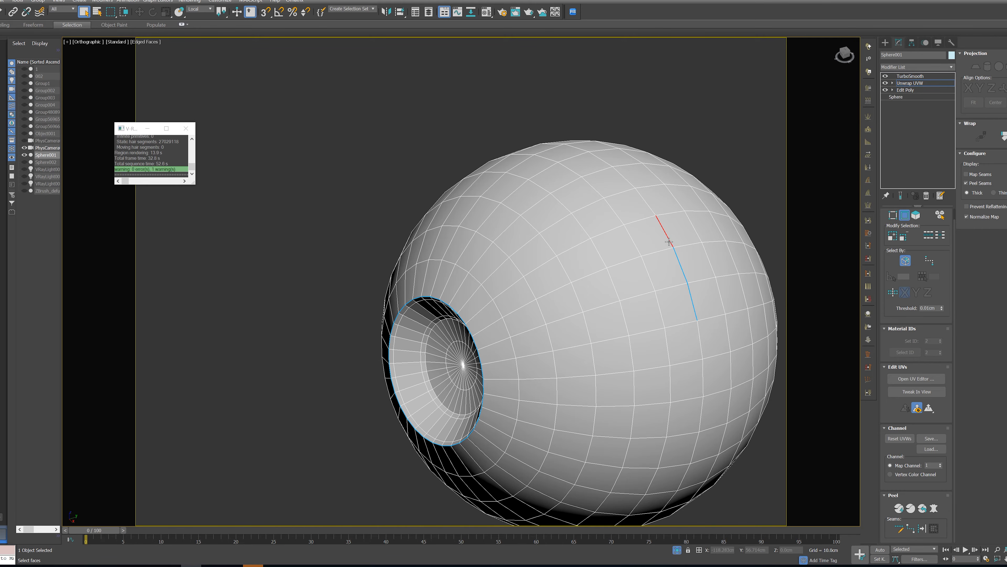
click(928, 236)
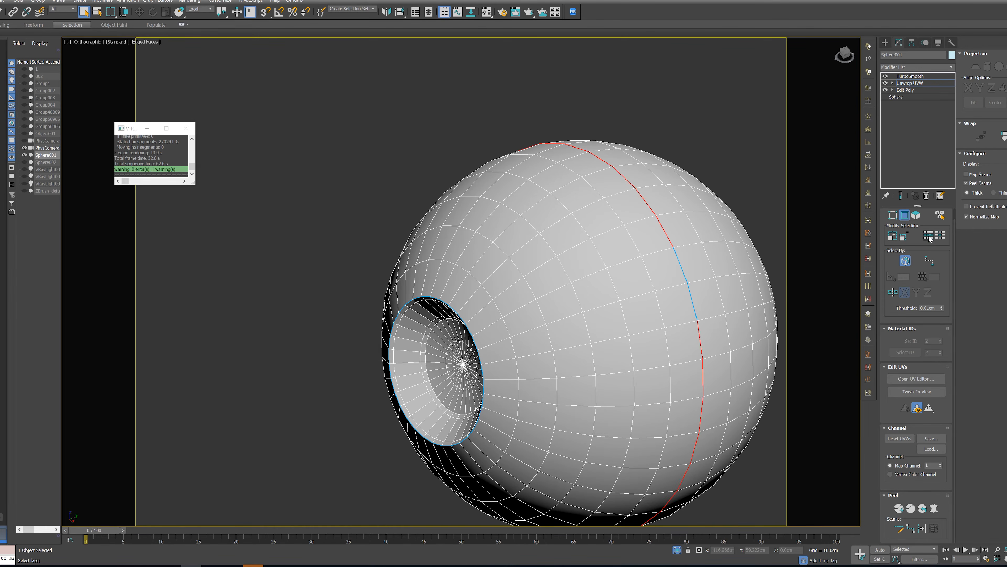
click(933, 527)
middle_drag(649, 350, 627, 333)
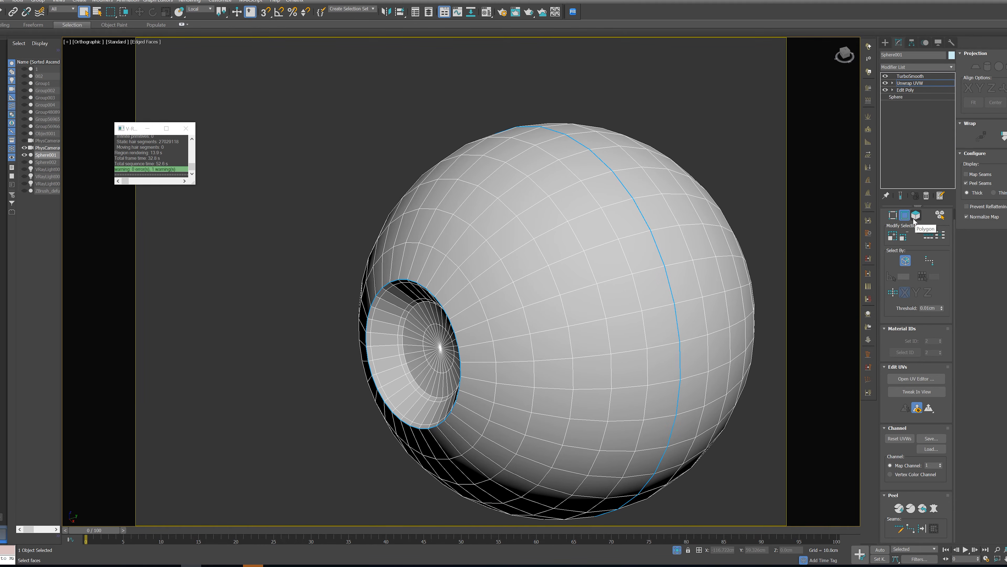
Expand the pupil face selection to the seams, then pelt and relax the iris cavity's UVs and commit them
click(916, 215)
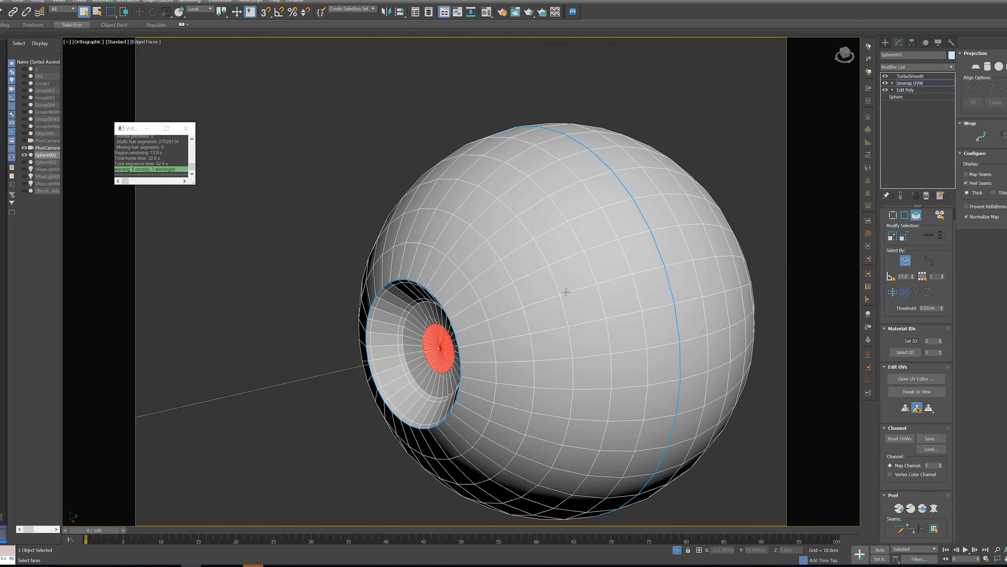
click(934, 528)
click(934, 508)
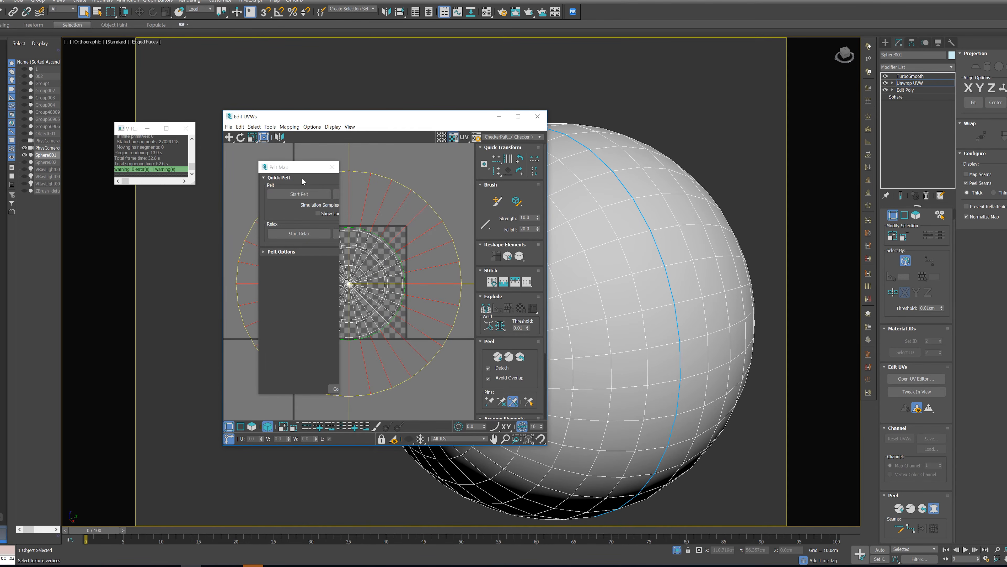
drag(290, 170, 606, 179)
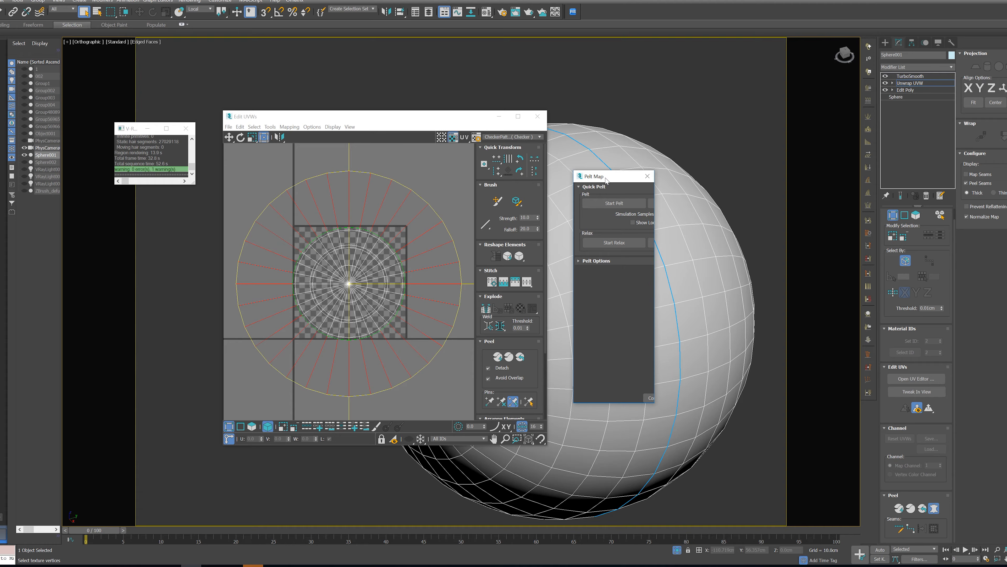
click(609, 203)
click(609, 203)
click(610, 242)
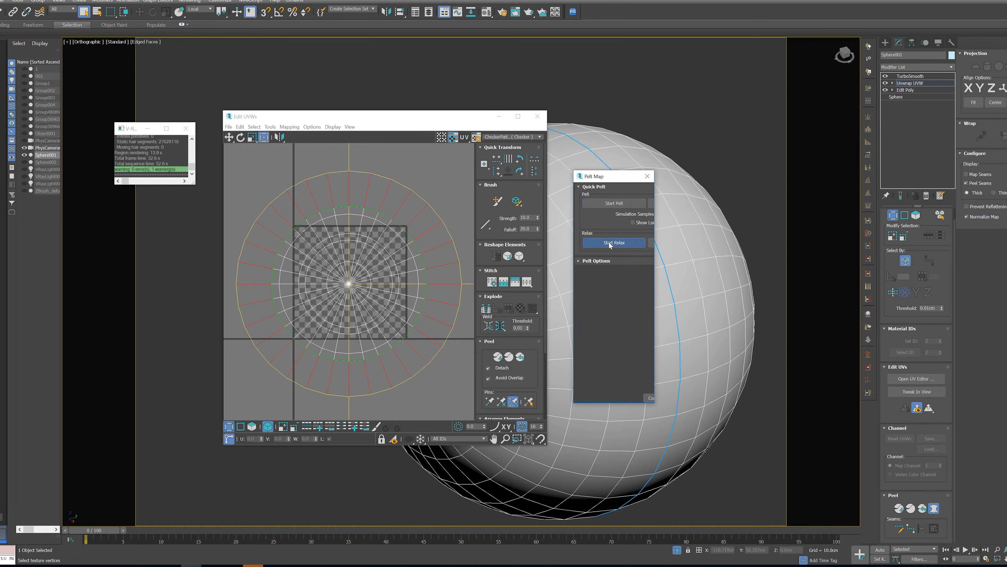
click(649, 398)
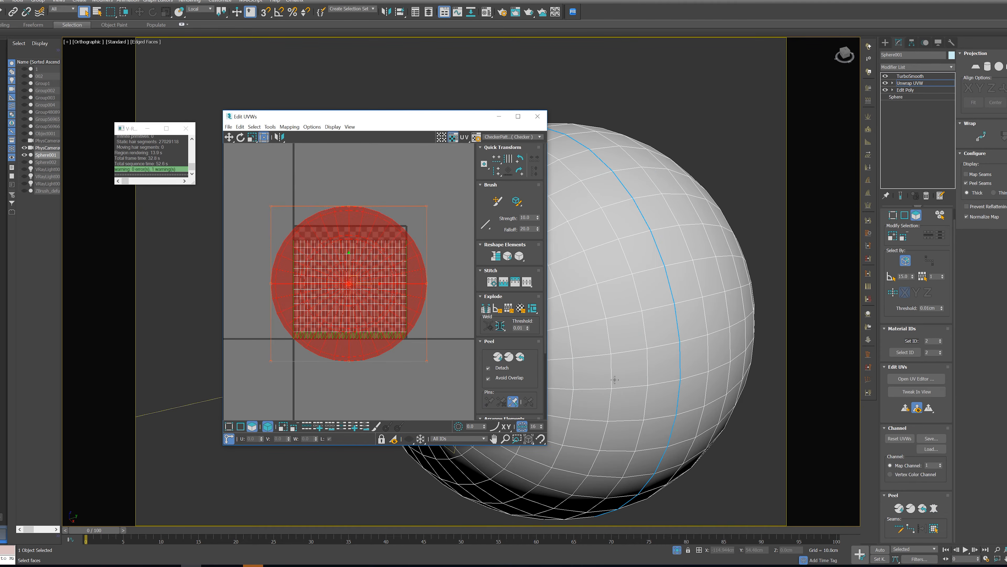
Relax the iris cavity shell by polygon angles and move it outside the UV tile
click(271, 127)
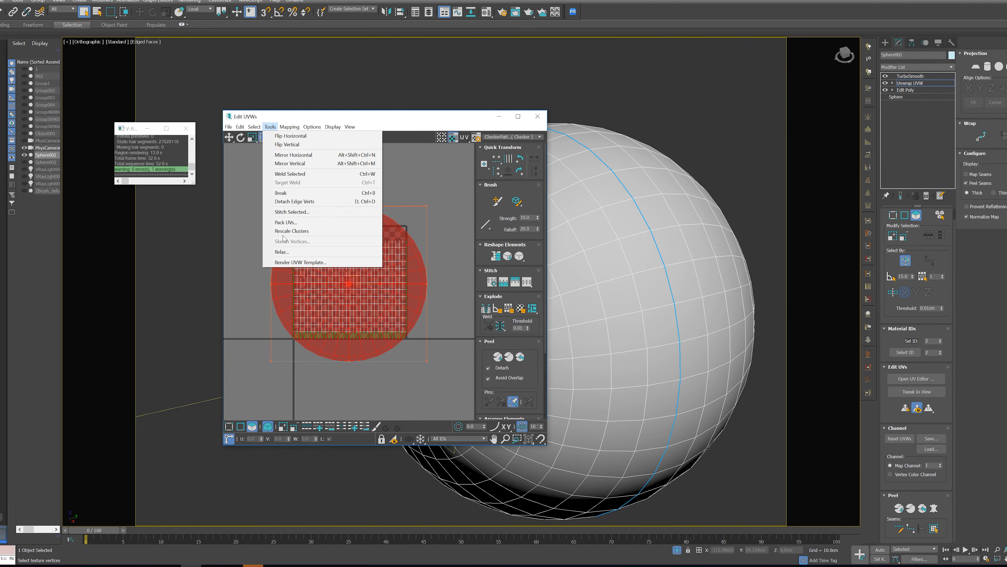
click(283, 251)
click(166, 131)
click(159, 137)
drag(167, 150, 172, 116)
click(188, 162)
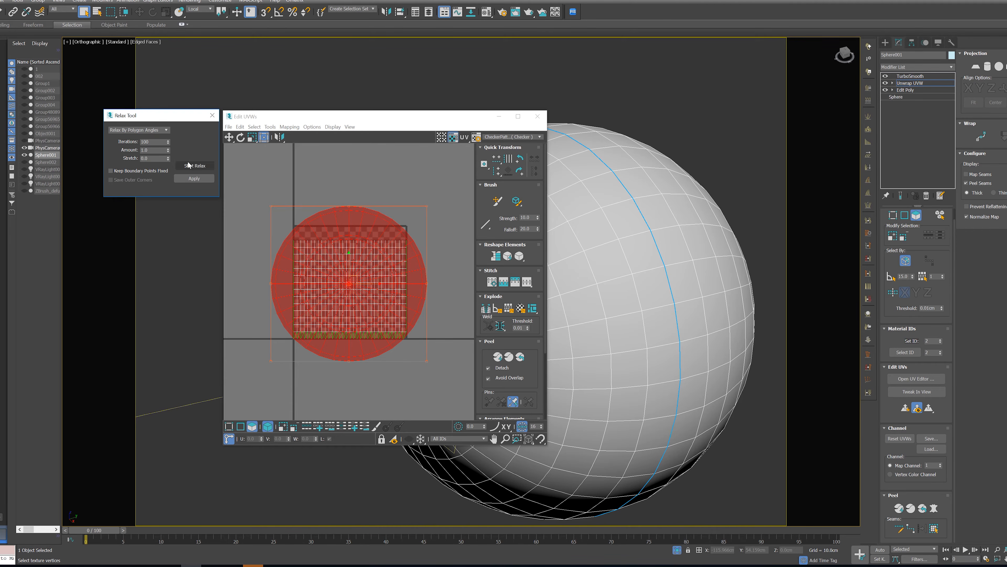
scroll(295, 214, down, 5)
drag(351, 226, 463, 187)
Select a face on the front half of the eyeball and expand the selection to the seams
click(684, 307)
click(661, 326)
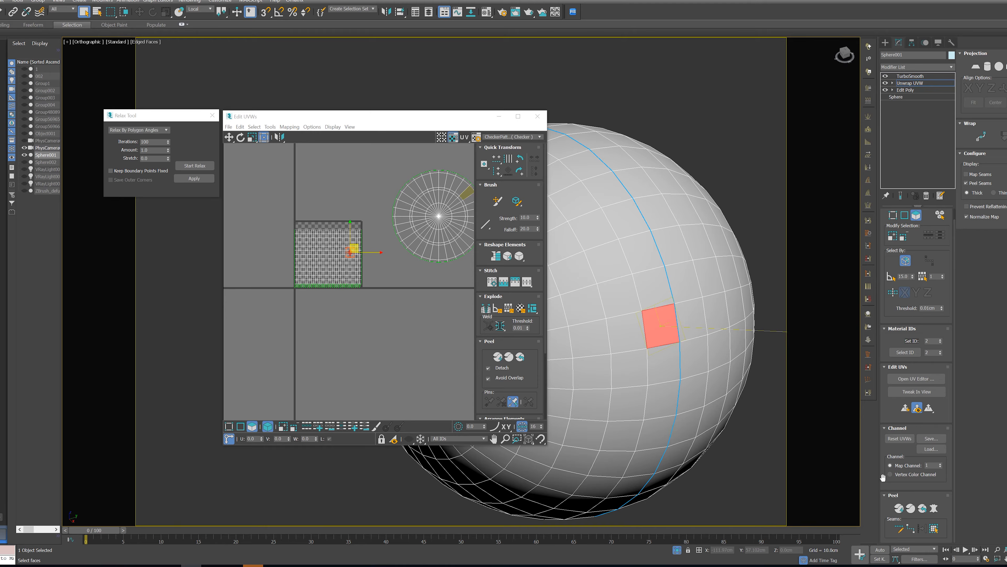
click(930, 528)
click(934, 507)
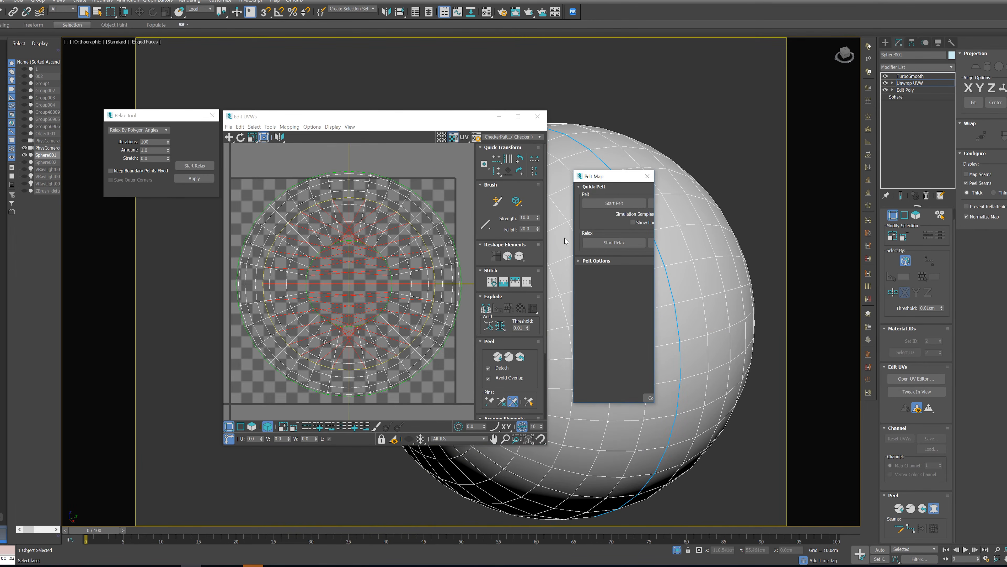
drag(596, 182, 713, 204)
click(715, 225)
click(715, 224)
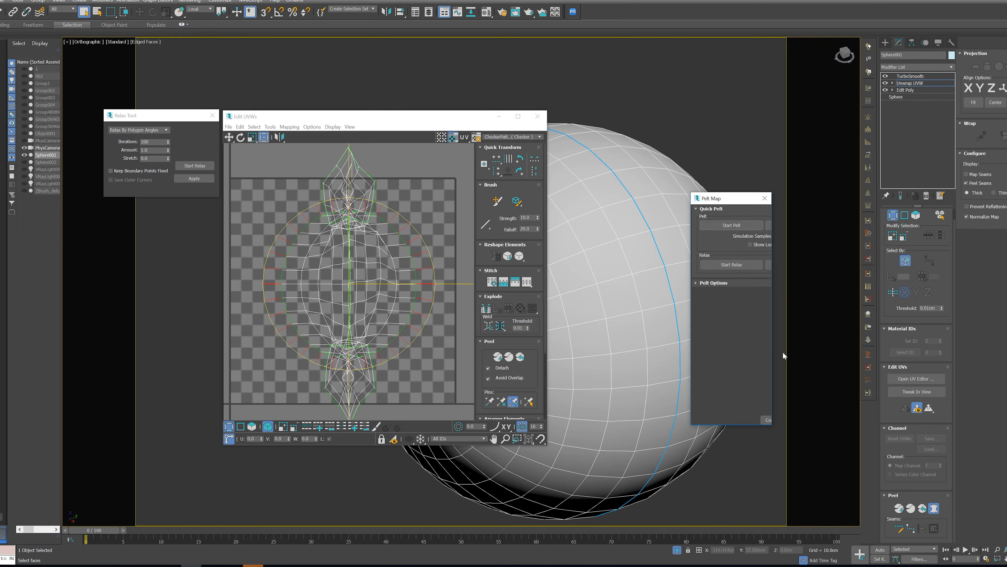
click(765, 198)
Pelt-unwrap the eyeball's front half with Start Relax only, commit it, and relax the shell by polygon angles
scroll(683, 303, down, 4)
alt+middle_drag(683, 304, 710, 322)
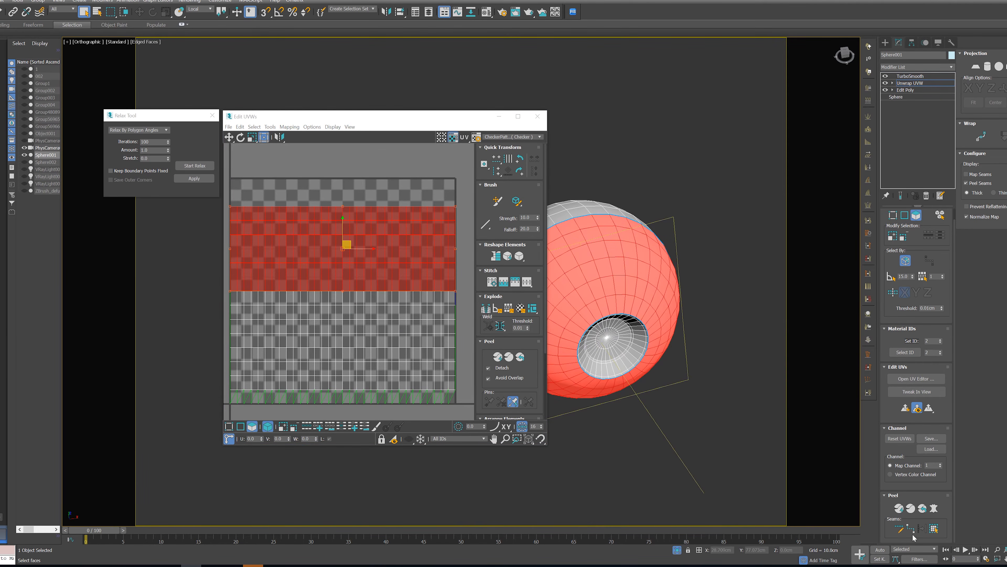
click(935, 509)
click(714, 225)
click(733, 265)
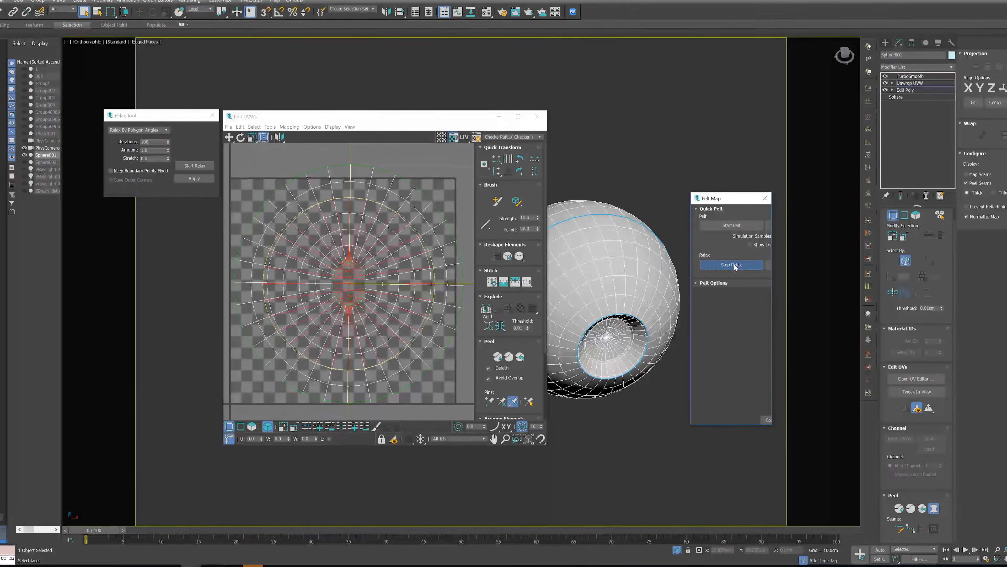
click(731, 264)
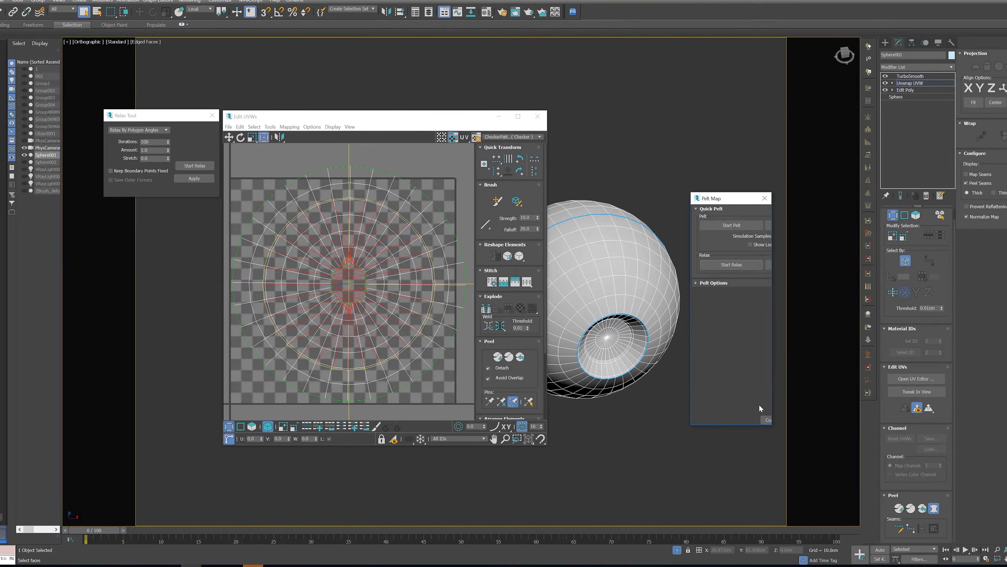
click(764, 419)
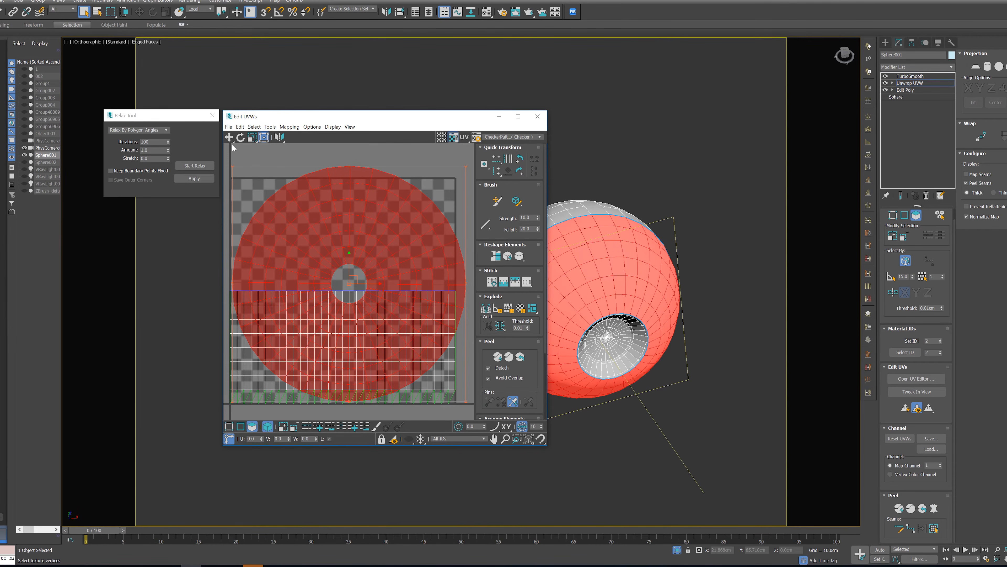
click(196, 165)
click(195, 165)
Move the front-half shell outside the UV tile and scale the iris cavity shell down well below its size
scroll(273, 211, down, 2)
scroll(286, 254, down, 5)
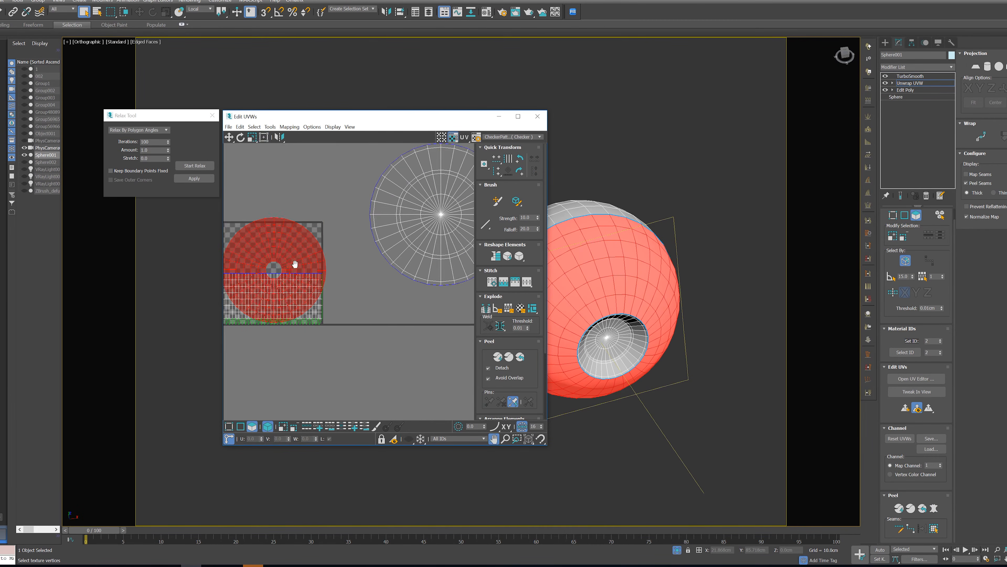
drag(291, 266, 416, 311)
click(408, 238)
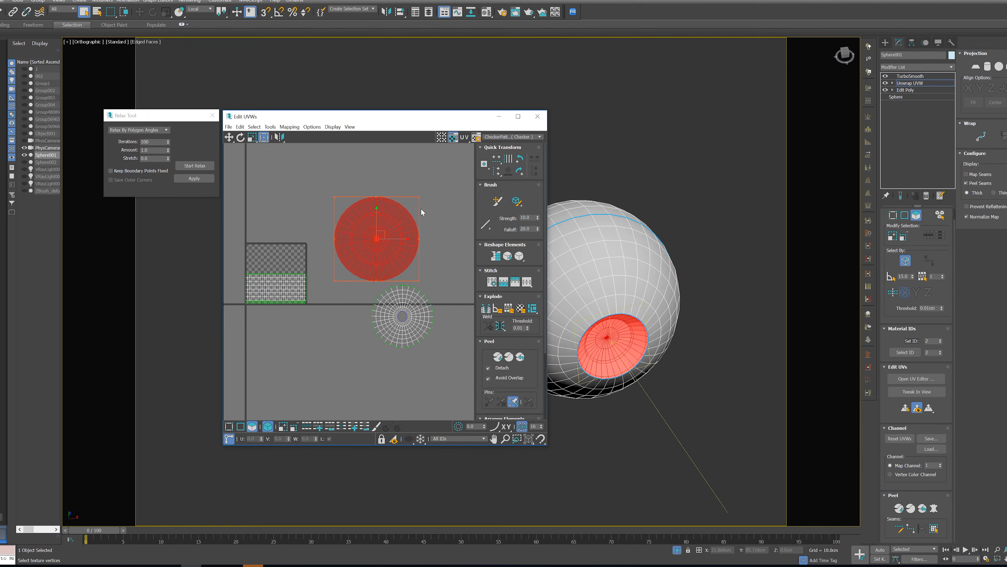
drag(419, 197, 351, 283)
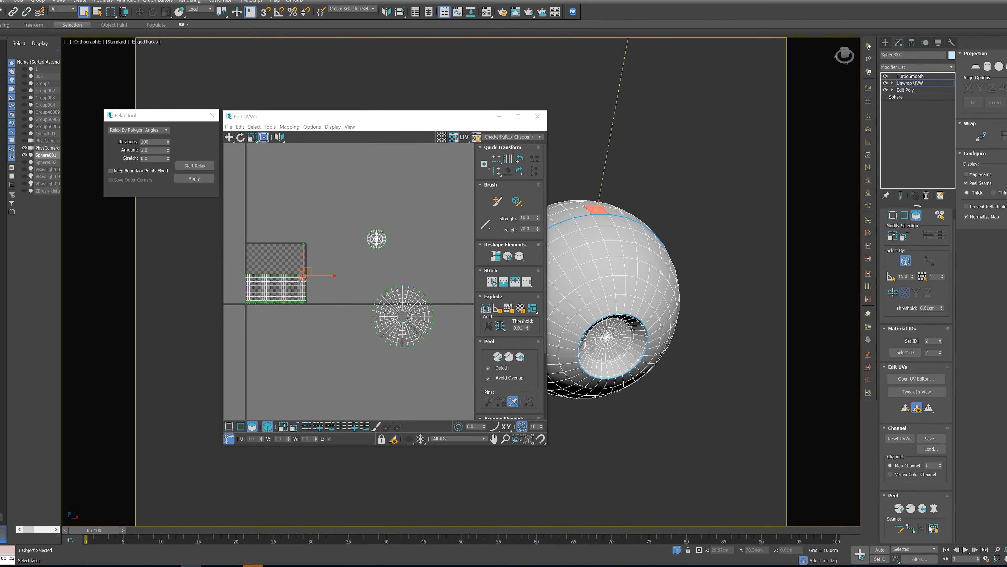
Expand the face selection on the eyeball's back half to the seams, then pelt, relax and commit its UVs
click(933, 527)
click(933, 507)
click(718, 227)
click(717, 226)
click(732, 264)
click(732, 265)
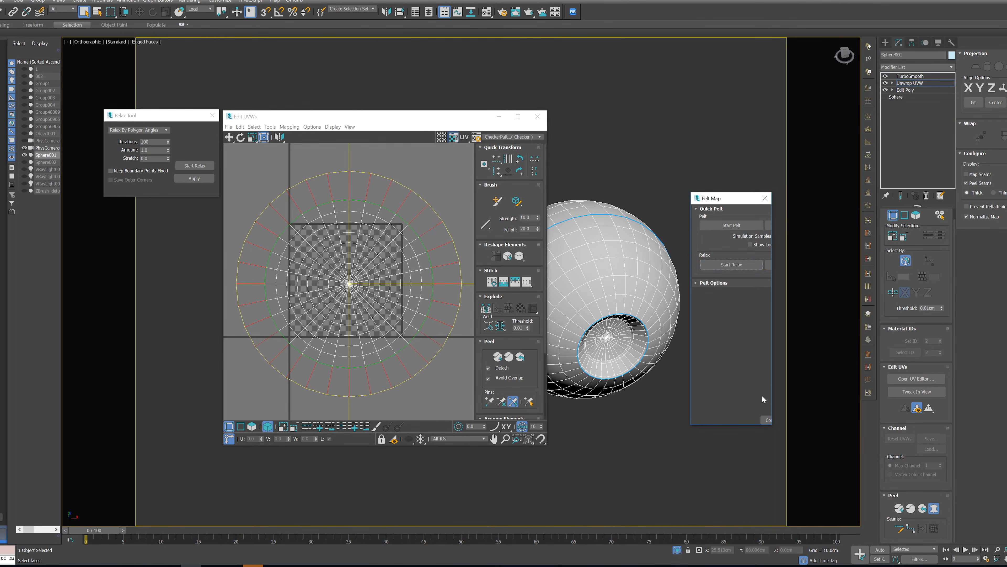
click(764, 420)
Centre the back-half shell over the front-half shell and scale it down to match
scroll(348, 300, down, 3)
middle_drag(378, 287, 255, 260)
drag(251, 257, 357, 289)
scroll(386, 265, up, 2)
drag(388, 256, 369, 271)
scroll(327, 309, up, 2)
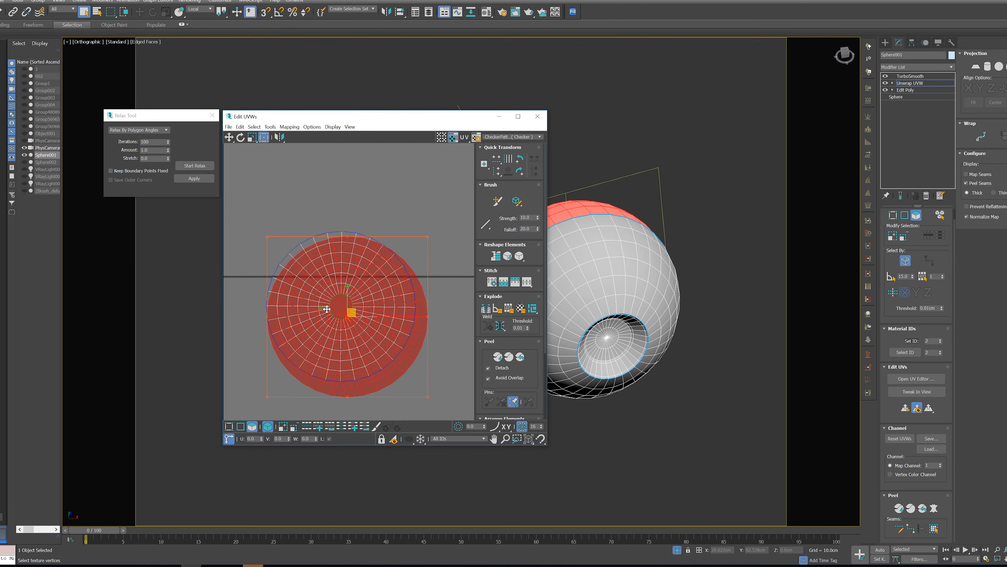
drag(360, 344, 355, 334)
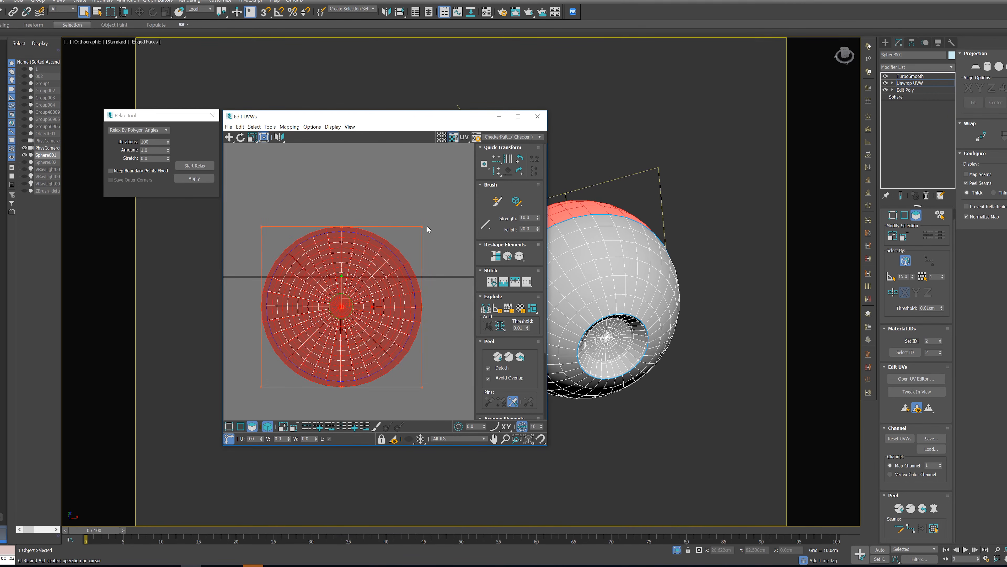
drag(423, 225, 419, 231)
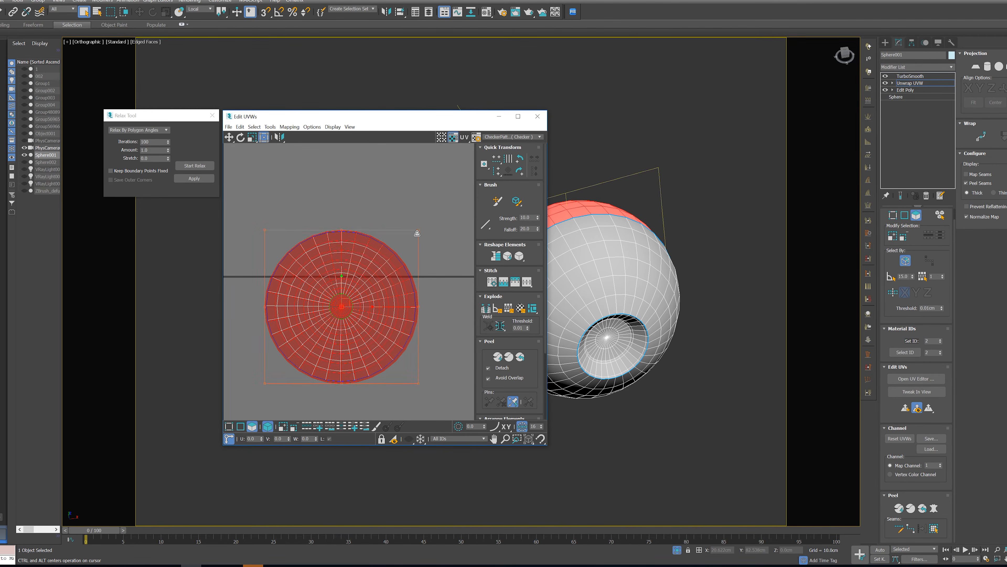
Move the back-half shell off the front-half shell so it overlaps the edge of the UV tile
scroll(413, 235, down, 3)
middle_drag(318, 250, 386, 266)
scroll(388, 266, up, 1)
drag(450, 288, 356, 237)
scroll(360, 287, down, 3)
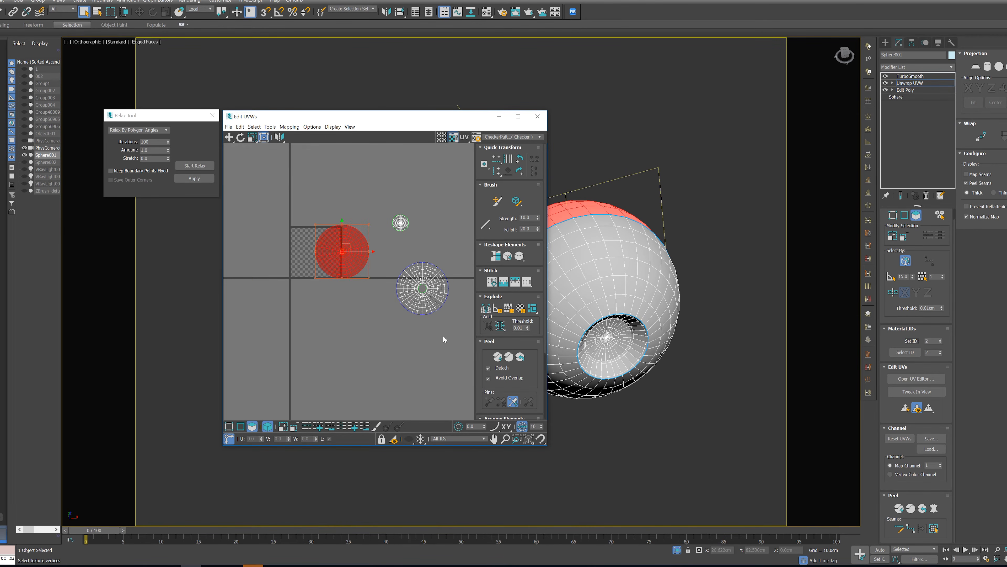
Select all three UV shells, scale them down together and move them until the back-half shell sits inside the UV tile
drag(444, 339, 286, 159)
scroll(341, 271, down, 2)
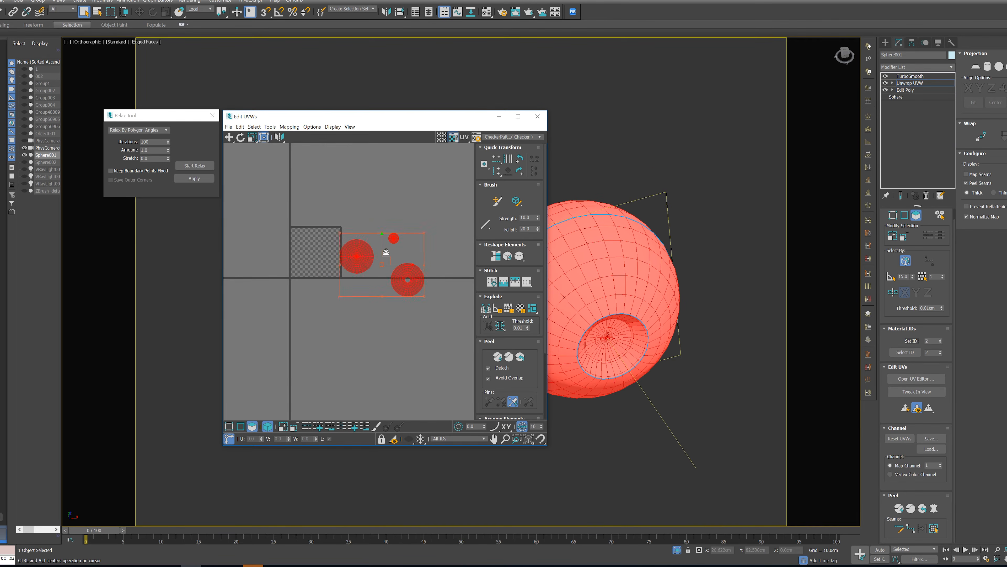
scroll(341, 271, up, 4)
drag(355, 255, 306, 227)
scroll(306, 228, up, 3)
ctrl+drag(291, 160, 335, 193)
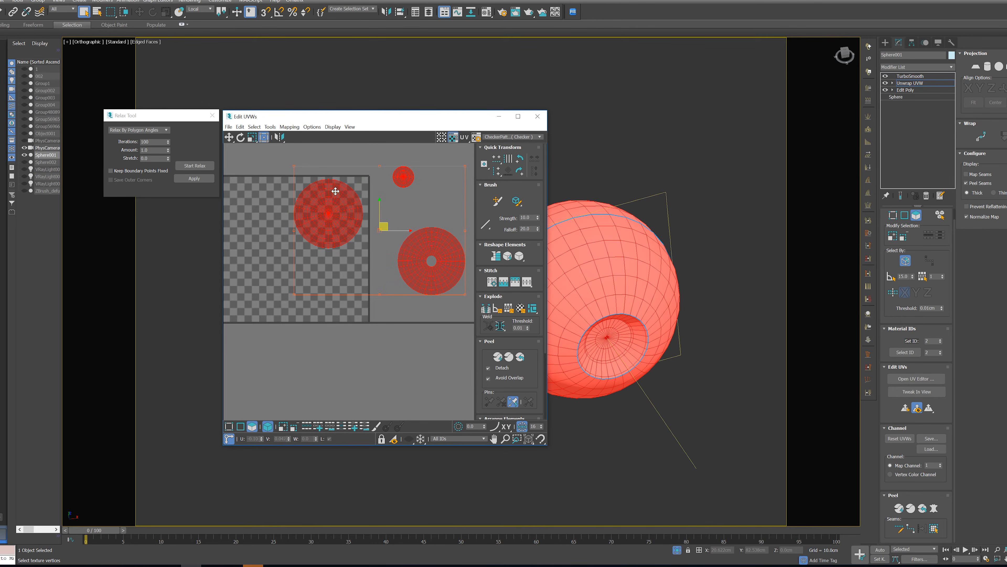
Place the front-half shell in the UV tile's lower-left corner and the back-half shell in its upper-right corner
click(431, 320)
click(439, 276)
drag(450, 266, 283, 287)
middle_drag(283, 287, 341, 286)
click(374, 230)
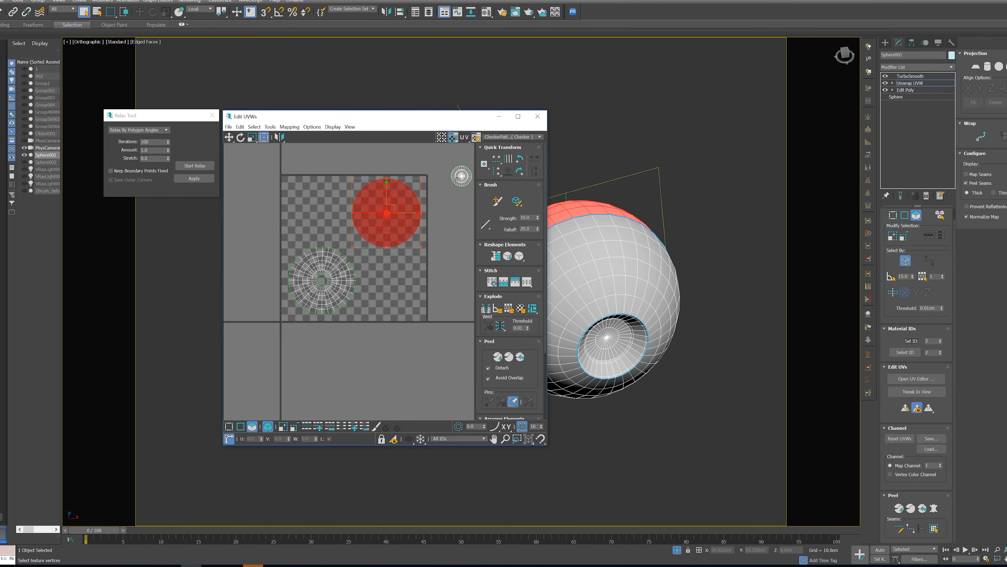
Scale up the front-half and back-half shells together and adjust them to fill opposite corners within the UV tile's borders
ctrl+click(316, 269)
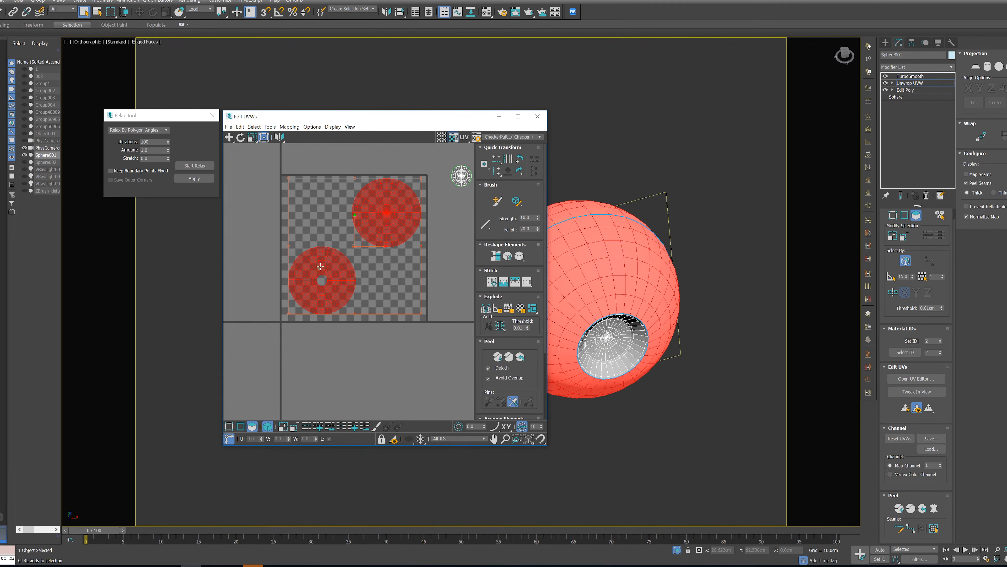
click(434, 243)
click(386, 207)
click(300, 287)
drag(300, 287, 303, 279)
ctrl+click(392, 246)
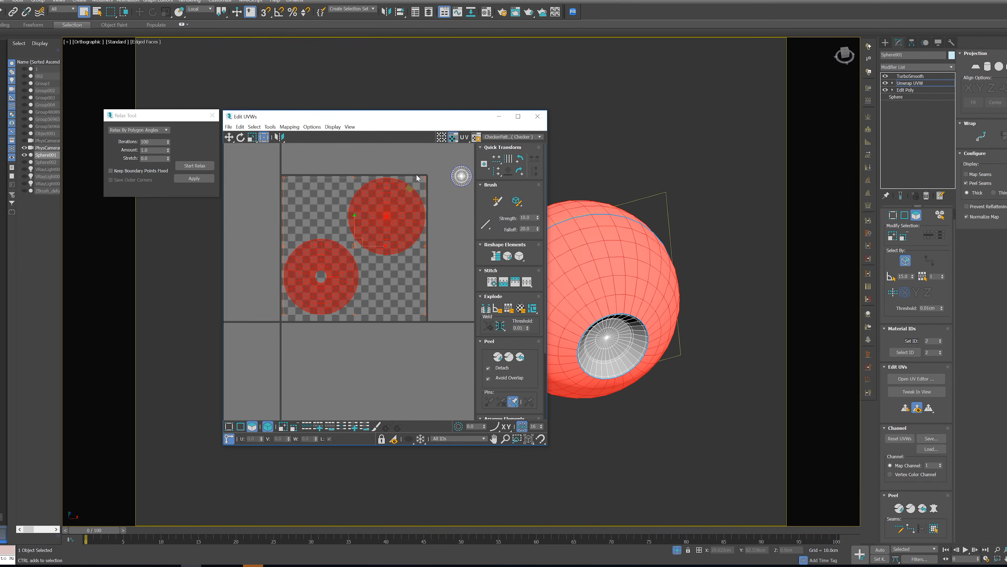
ctrl+alt+drag(426, 177, 428, 175)
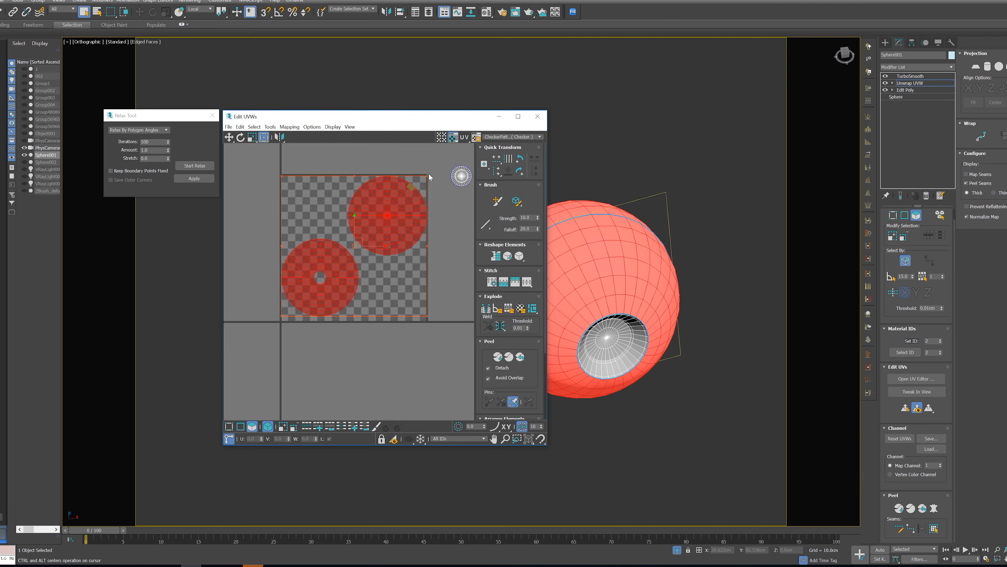
click(434, 202)
click(406, 213)
click(465, 203)
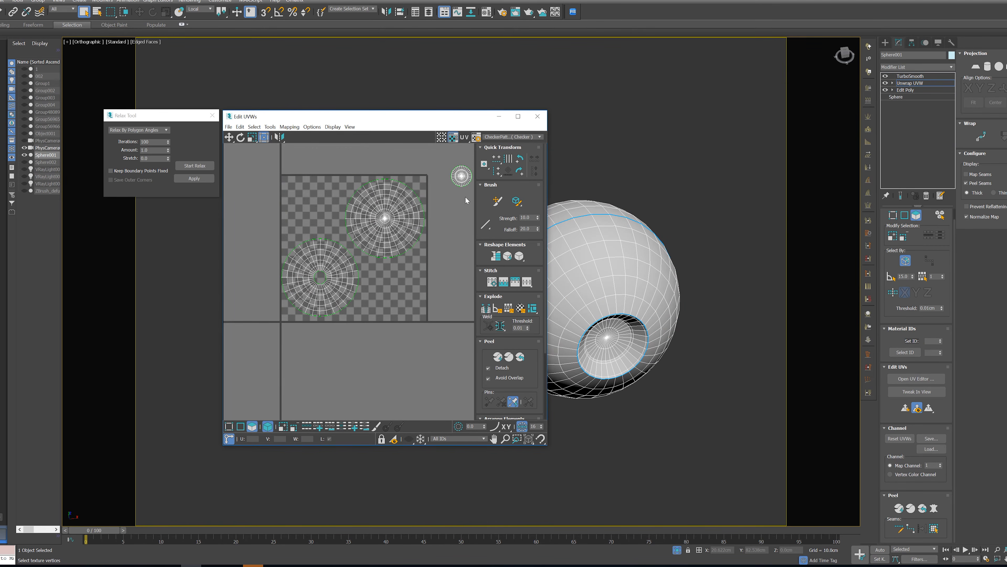
Enlarge the iris cavity shell and move it into the empty upper-left corner of the UV tile
click(461, 176)
middle_drag(442, 213, 419, 240)
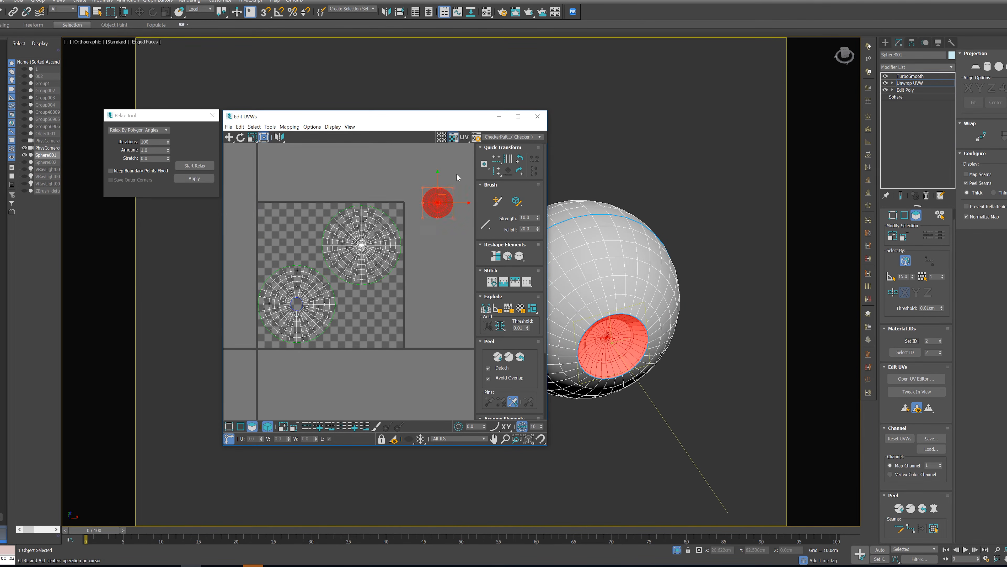
drag(440, 191, 289, 219)
click(337, 183)
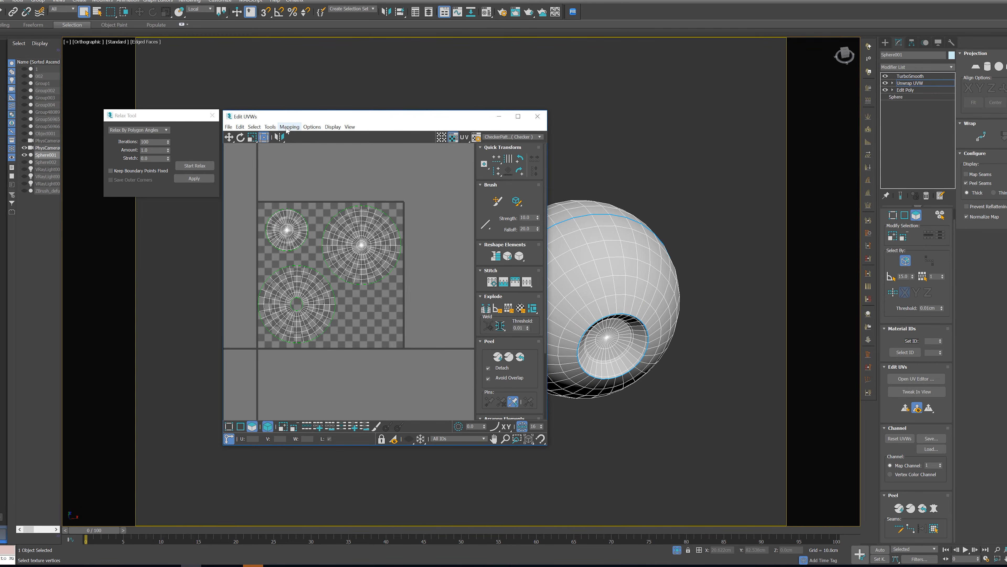
Render the UVW template of the three arranged eyeball shells
click(270, 126)
click(301, 264)
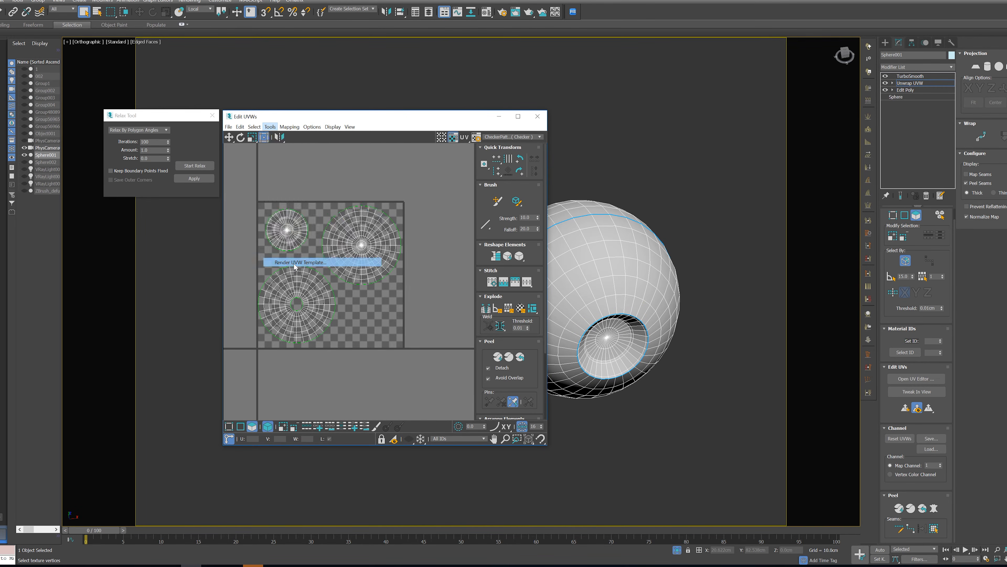
click(253, 333)
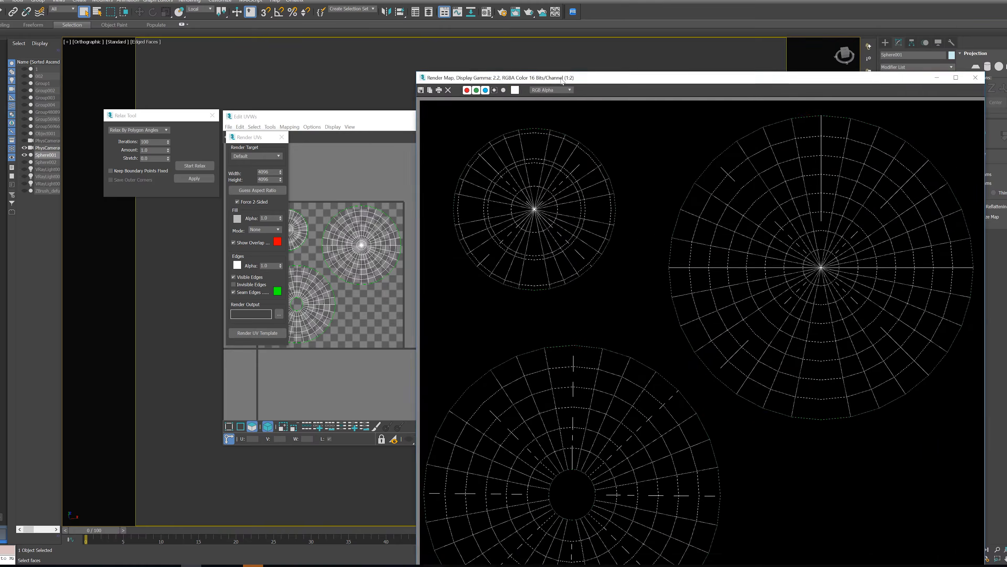
drag(559, 78, 388, 54)
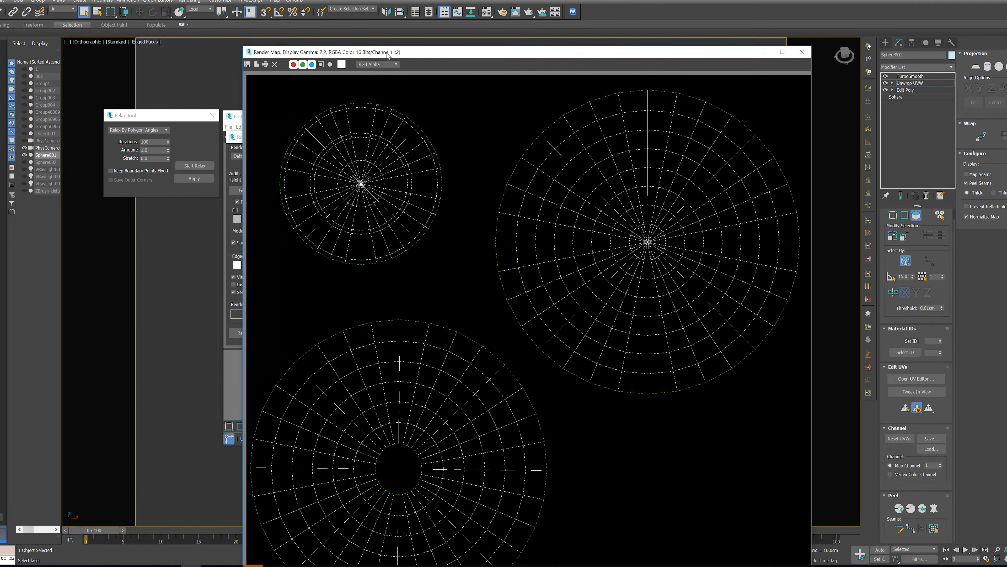
Save the rendered template over the Eyes Textures JPEG in the TEXTURES BOY folder and close the render
click(247, 64)
double_click(451, 146)
click(525, 308)
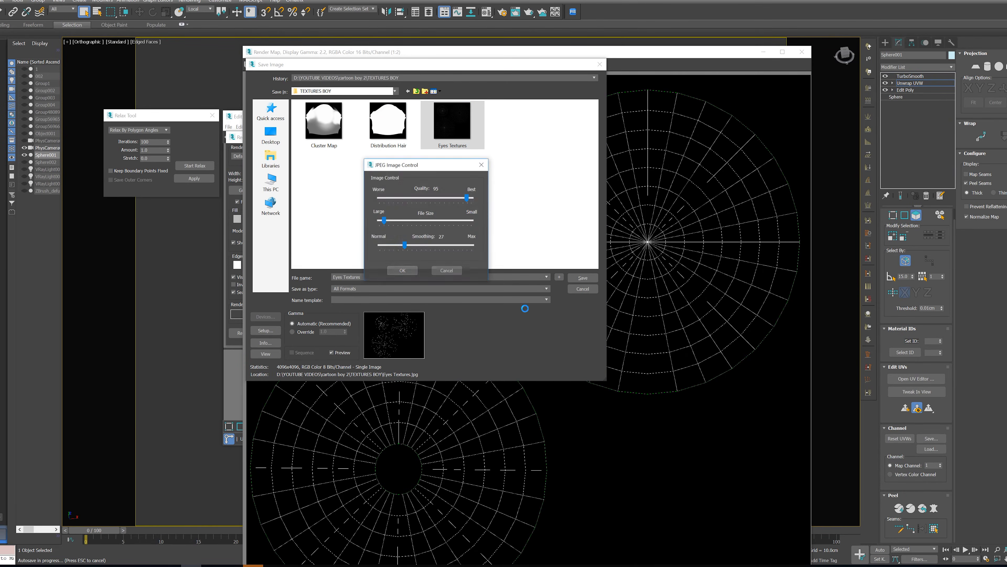
click(397, 272)
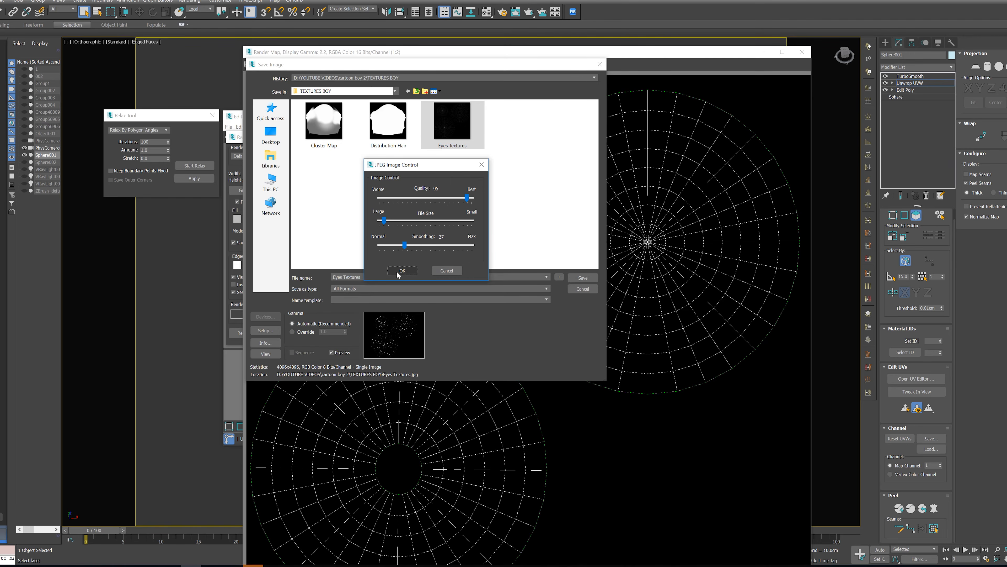
click(801, 52)
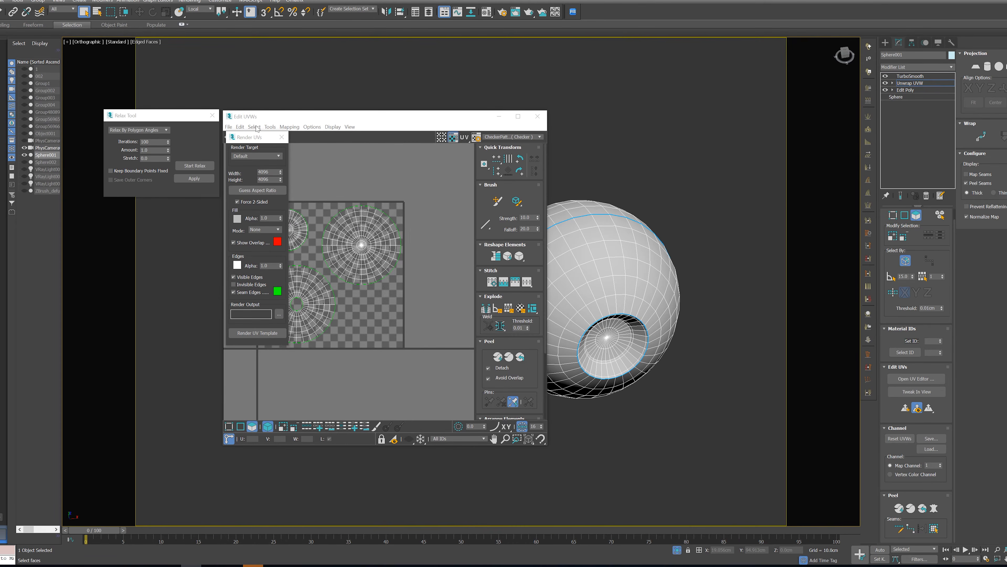
Close the Relax Tool and the UV editor, and exit isolation to show the whole head around the eyeball
click(213, 115)
click(537, 117)
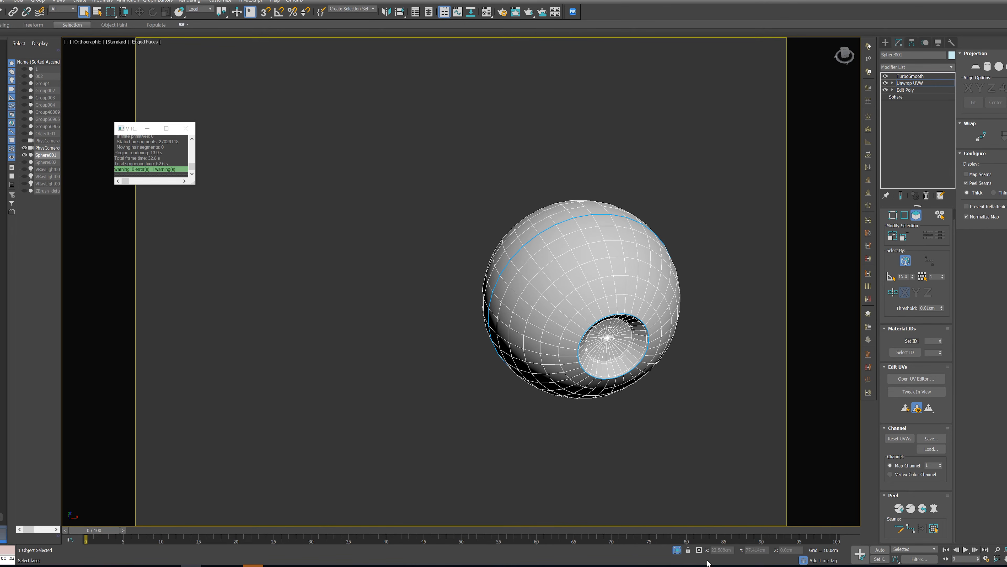
click(677, 549)
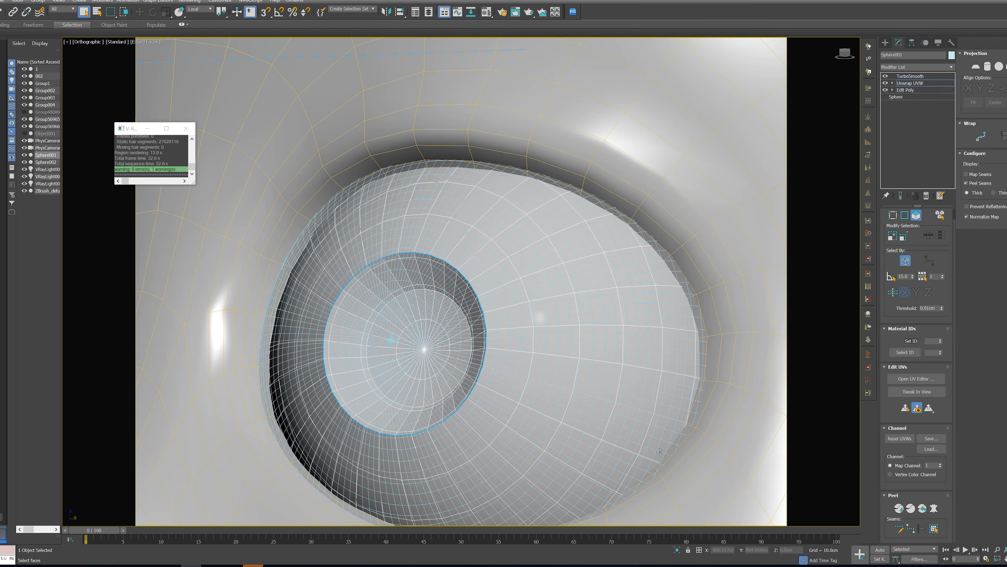
scroll(666, 454, down, 6)
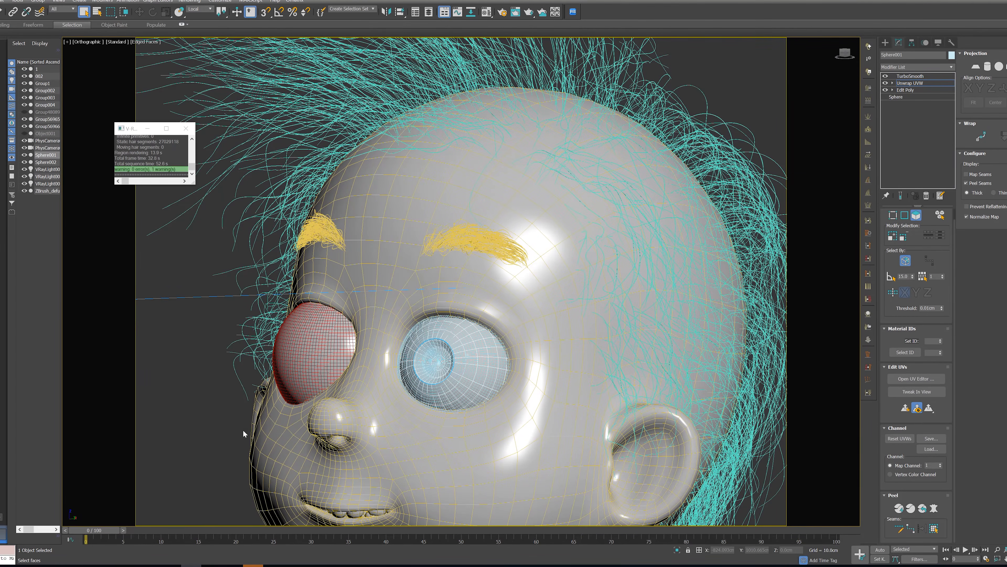
Switch to Photoshop, open Eyes Textures.jpg and copy its UV template into Eyes Textures.psd as a new layer
click(108, 566)
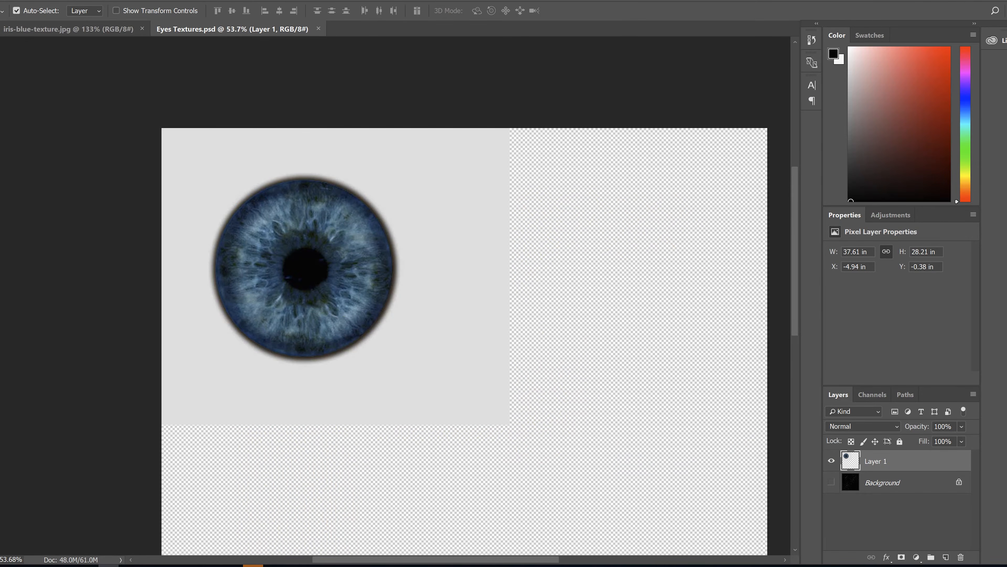
click(7, 1)
click(14, 15)
click(499, 211)
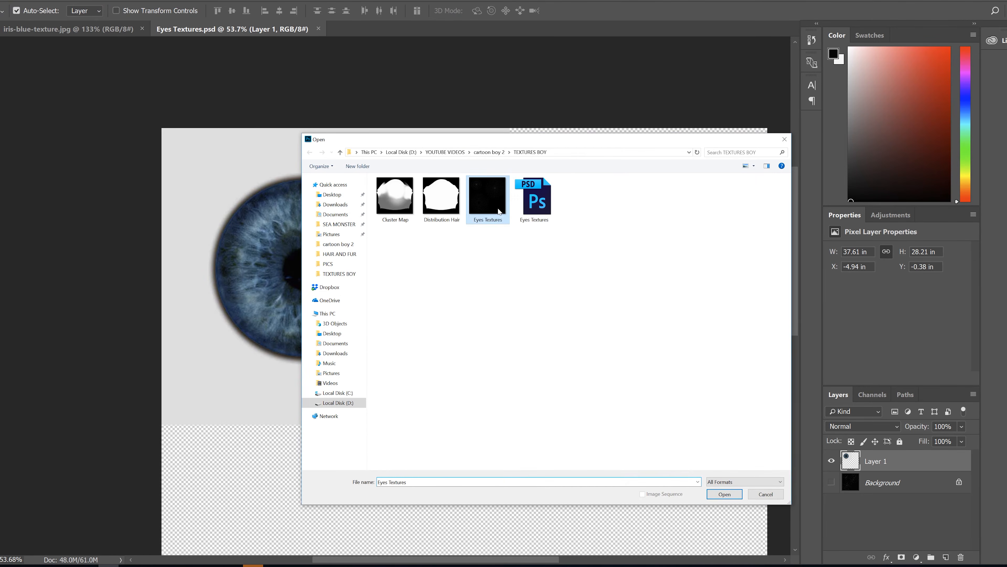
double_click(499, 211)
drag(484, 215, 646, 443)
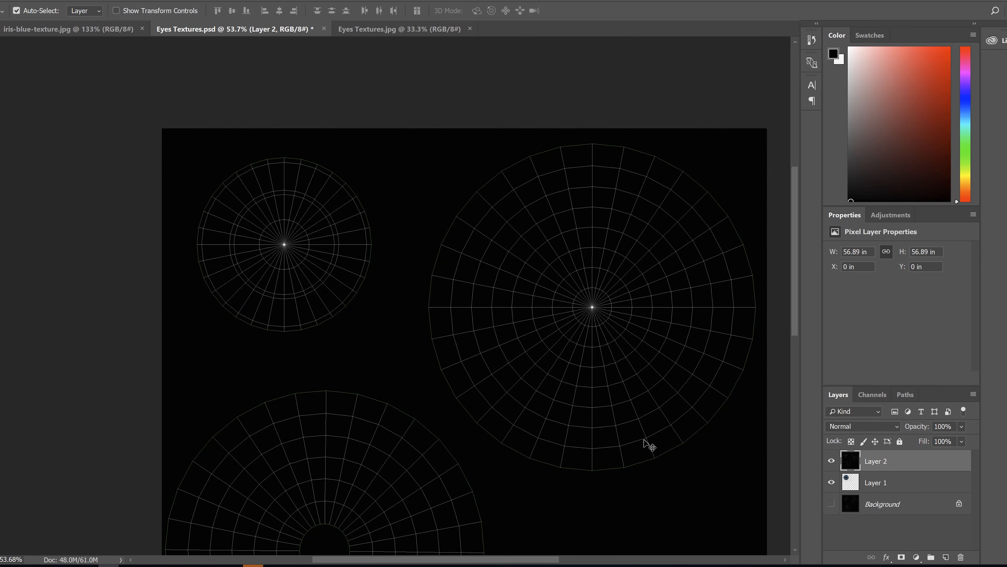
Move the new template layer below the iris layer and set the iris layer's opacity to 53%
alt+scroll(670, 444, down, 4)
drag(885, 466, 877, 496)
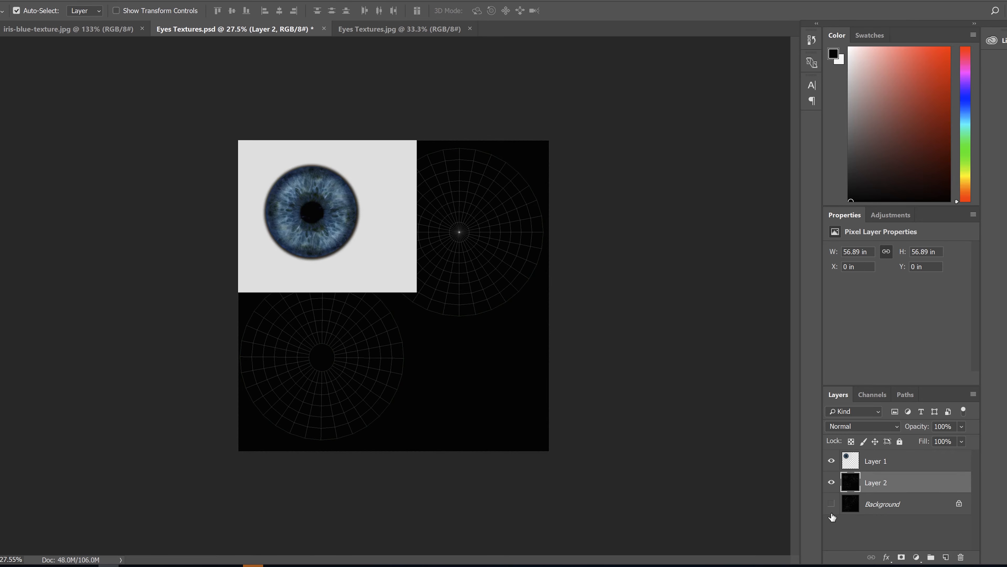
key(ctrl+plus)
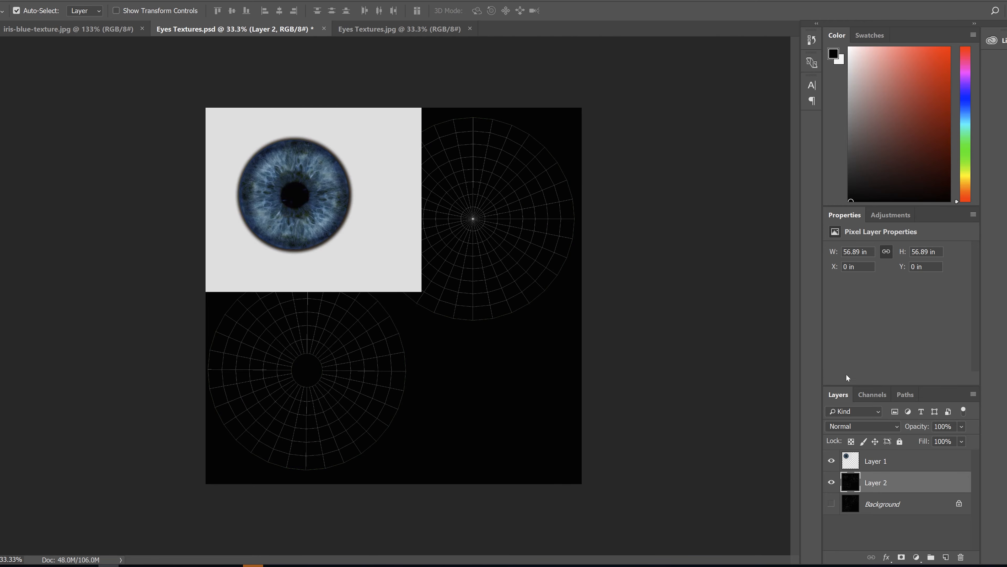
click(900, 468)
click(961, 427)
click(938, 441)
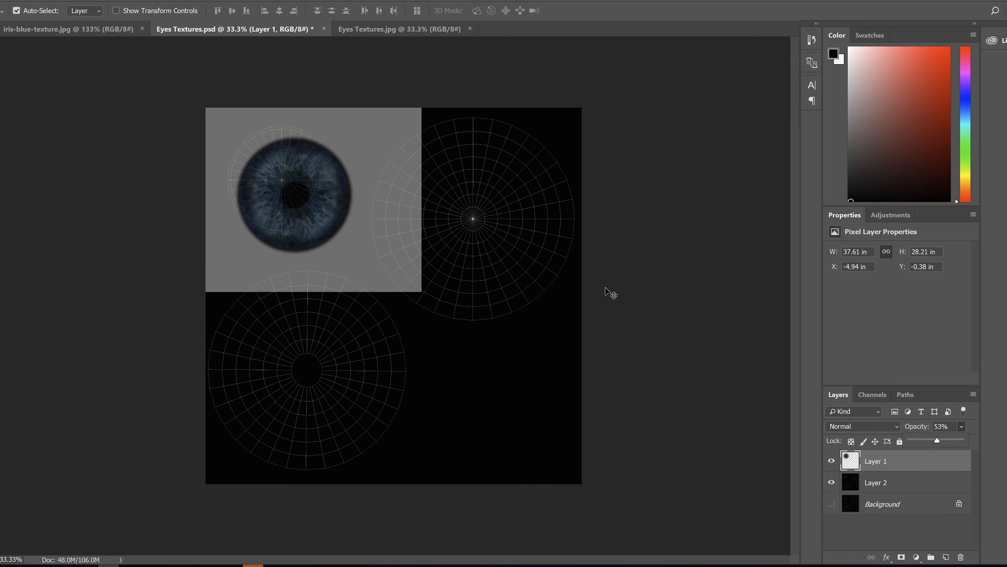
Move and nudge the iris picture until its pupil is centred on the small iris shell of the UV template
alt+scroll(313, 174, up, 3)
drag(312, 169, 303, 157)
alt+scroll(193, 81, up, 5)
drag(190, 80, 334, 215)
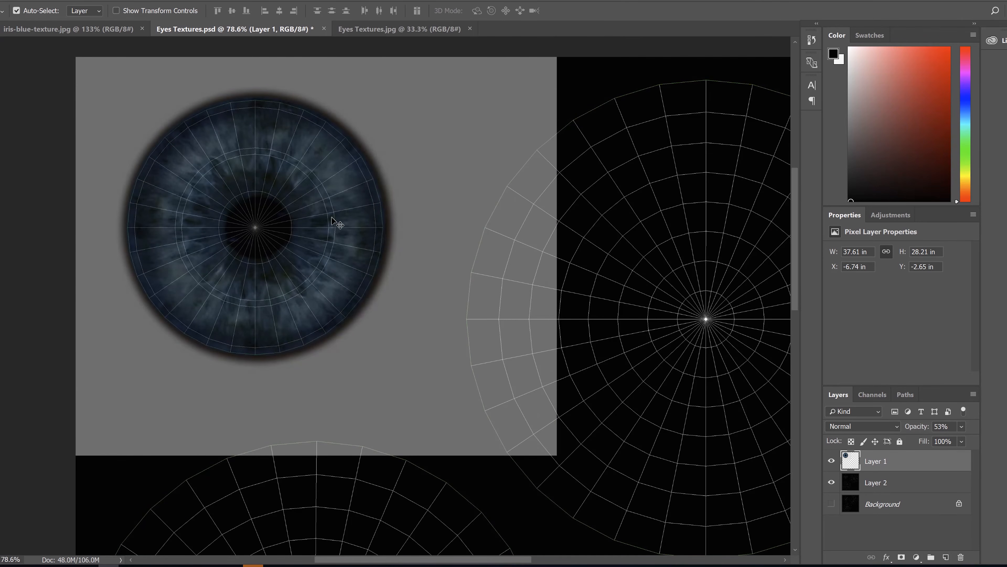
drag(383, 188, 388, 186)
key(Left)
key(Left)
key(Left)
key(Left)
key(Left)
key(Left)
key(Left)
key(Left)
key(Left)
key(Left)
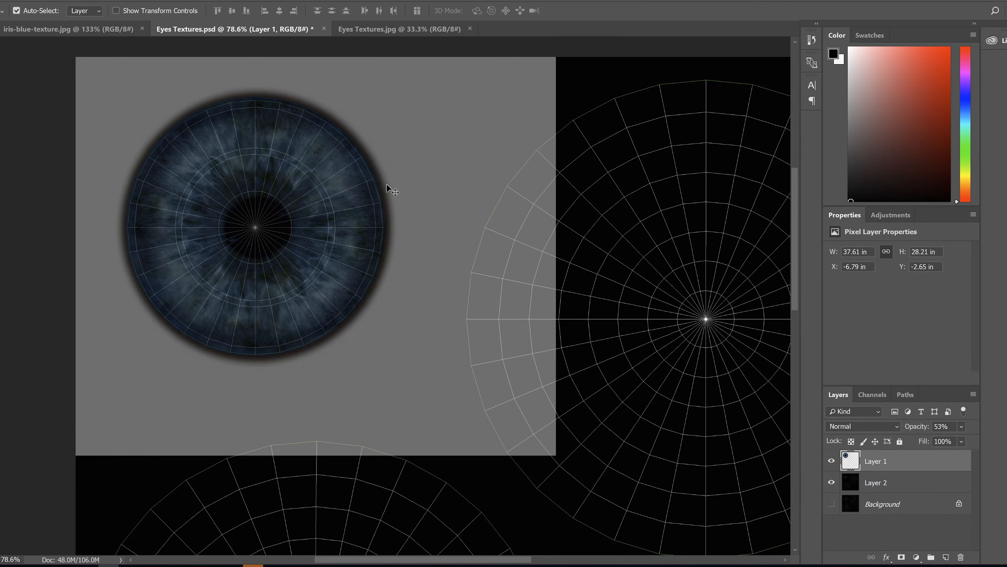
key(Down)
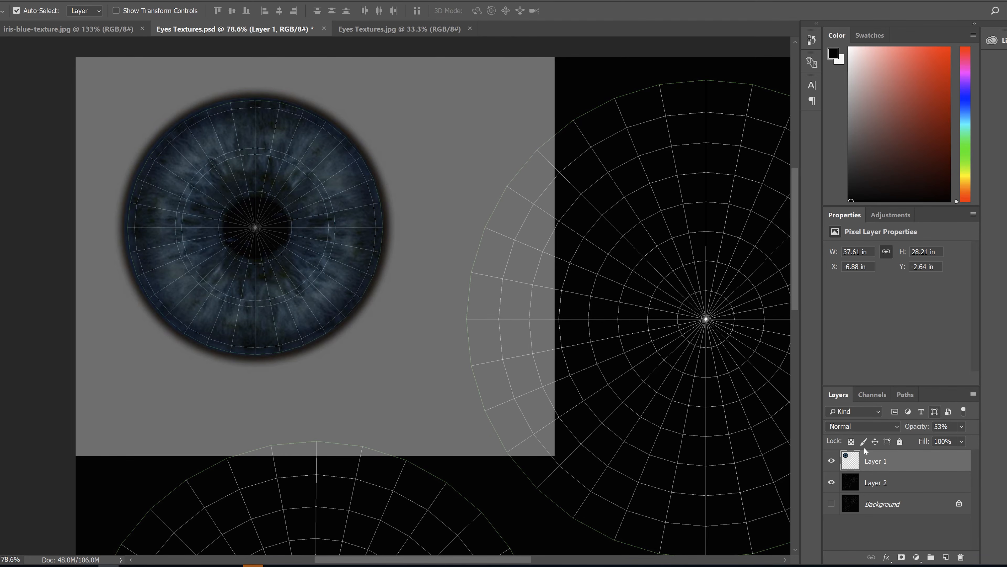
Hide the template layer, restore the iris layer's opacity to 100% and save Eyes Textures.psd
click(832, 481)
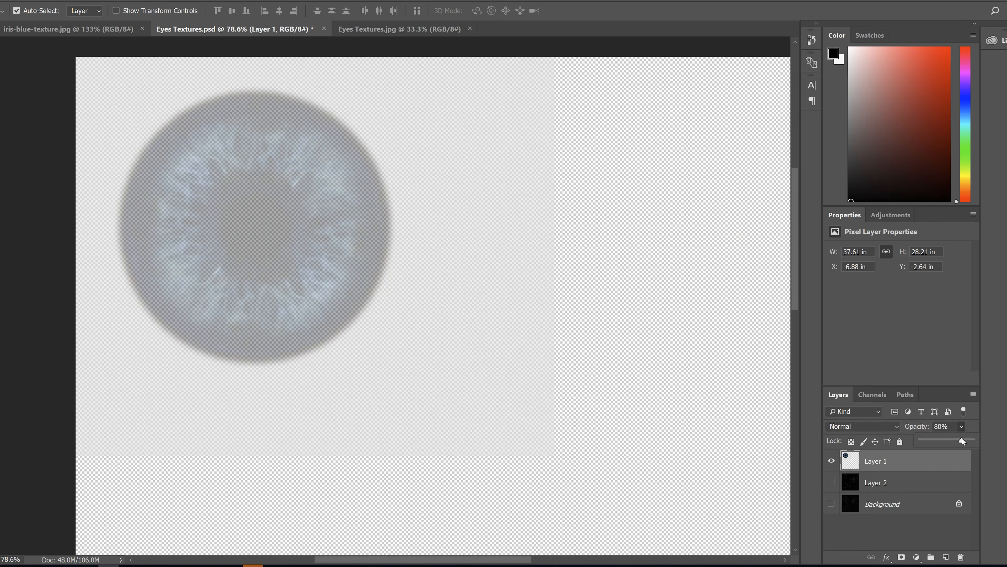
drag(955, 442, 963, 436)
key(ctrl+s)
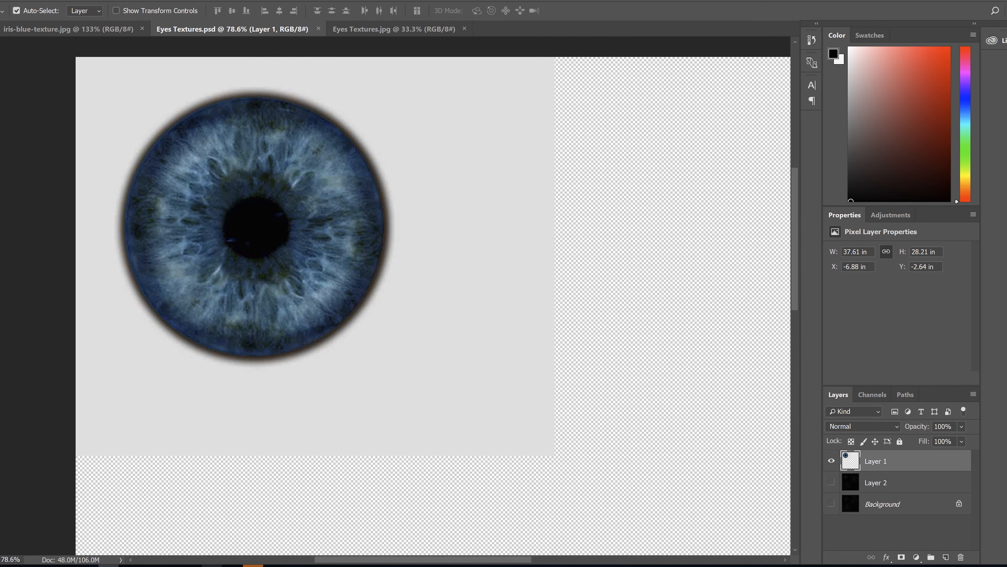
Return to 3ds Max, leave the face selection for the TurboSmooth level and isolate the inner eyeball
click(196, 563)
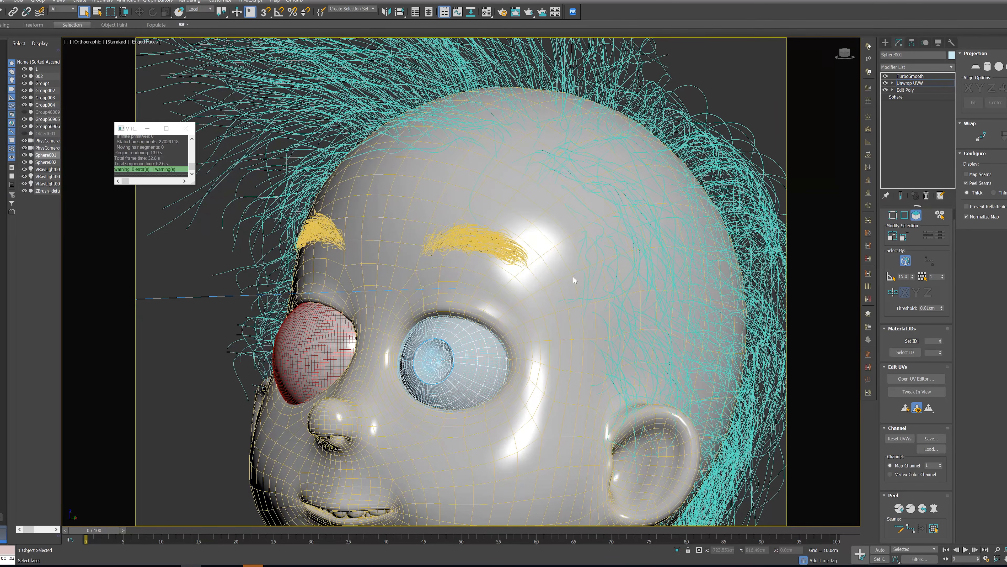
scroll(468, 391, up, 3)
click(469, 386)
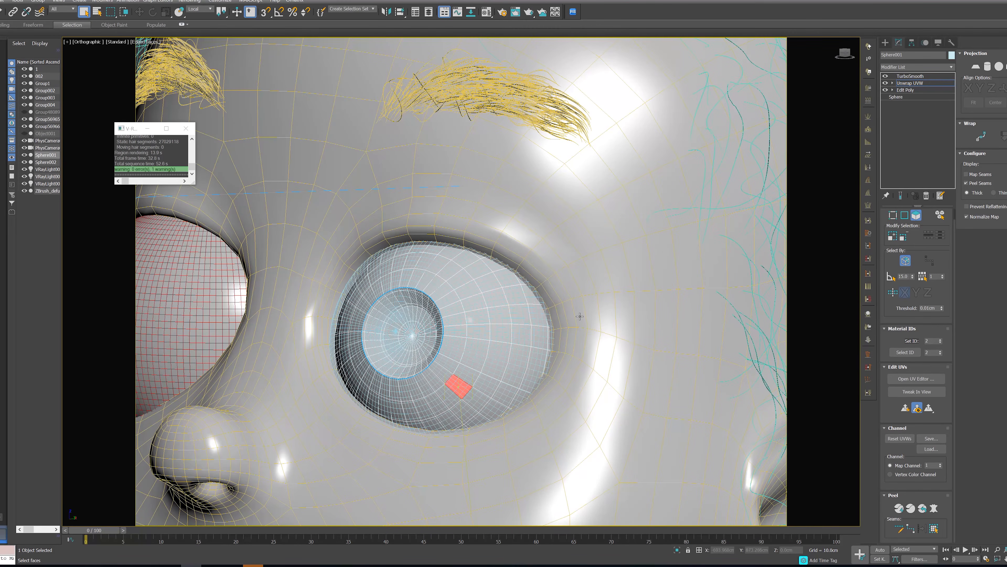
click(910, 76)
key(alt+q)
Assign the Eyes Textures.psd material to the eyeball, turn off edged faces and view it through PhysCamera001
click(487, 12)
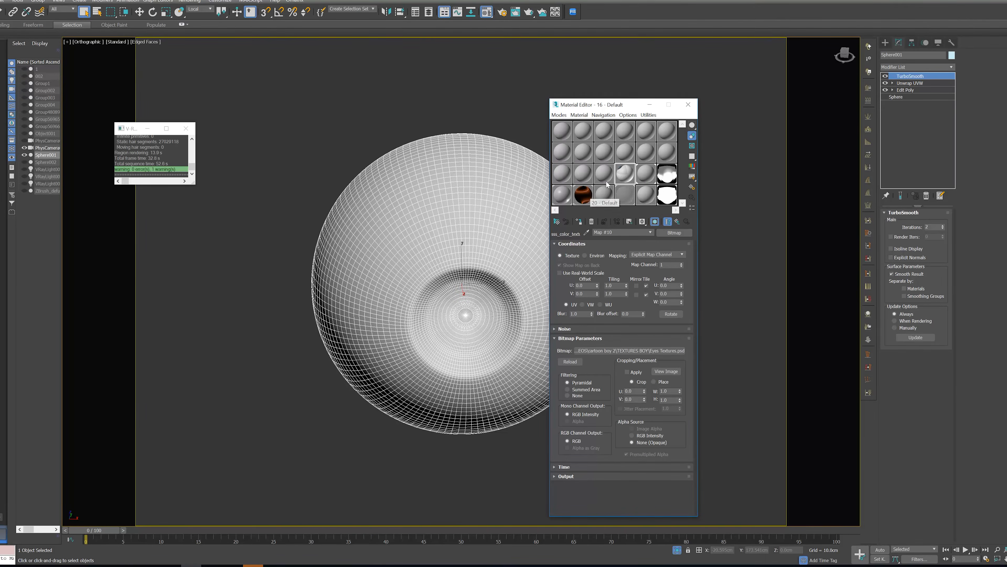
drag(626, 176, 503, 280)
key(F4)
middle_drag(494, 291, 389, 265)
key(c)
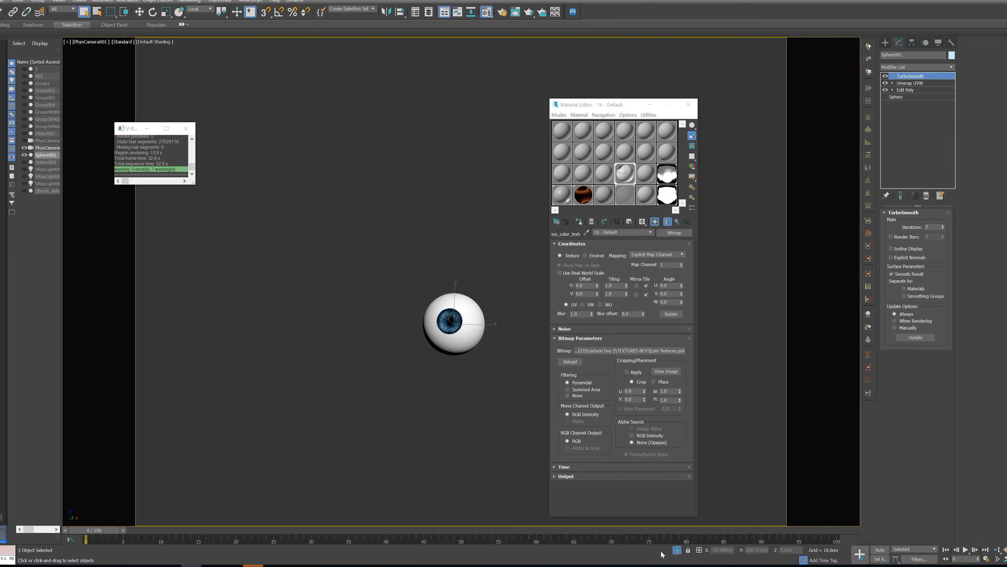
Exit isolation and test-render the region around the textured eye in the V-Ray frame buffer
click(674, 550)
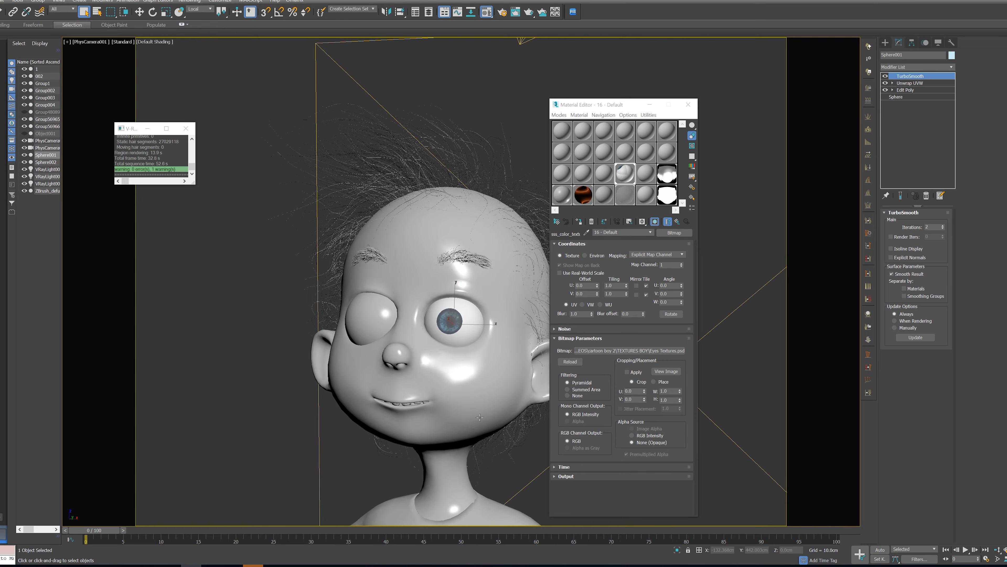
right_click(477, 300)
click(519, 387)
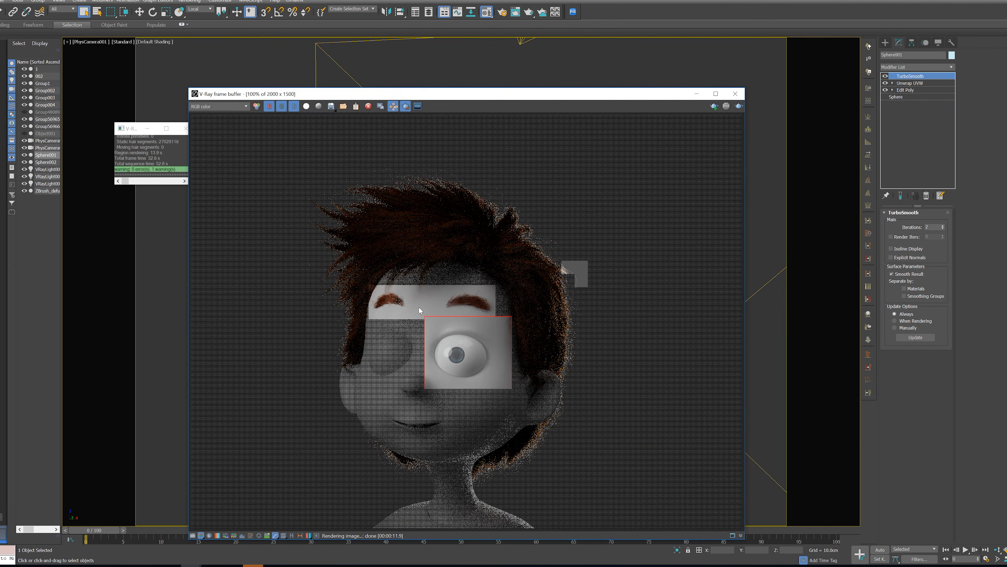
Render the region around the textured eye again and examine the iris and its surroundings at several magnifications
scroll(517, 383, up, 2)
click(739, 106)
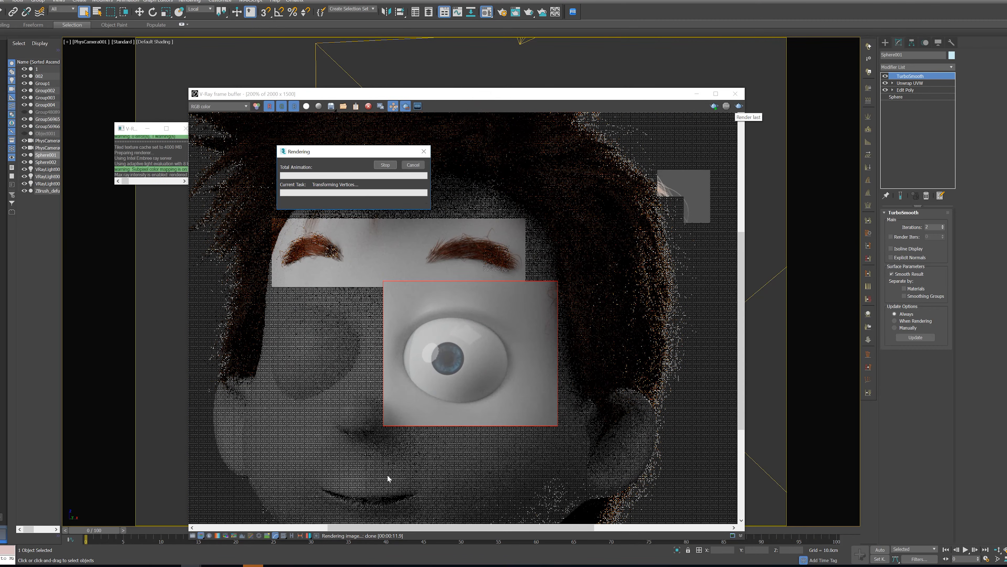
scroll(567, 376, up, 2)
scroll(551, 360, down, 4)
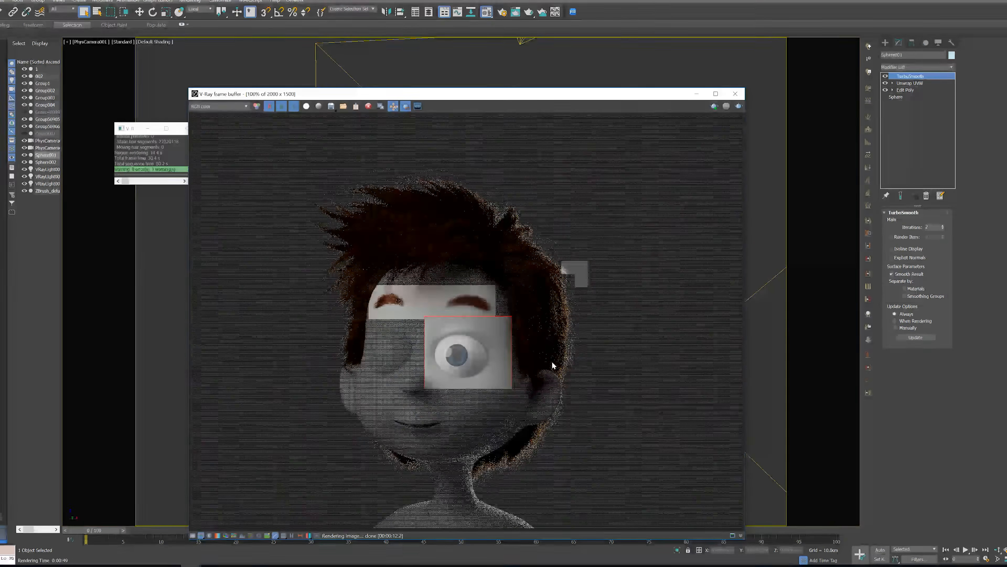
scroll(443, 363, up, 2)
scroll(444, 363, down, 4)
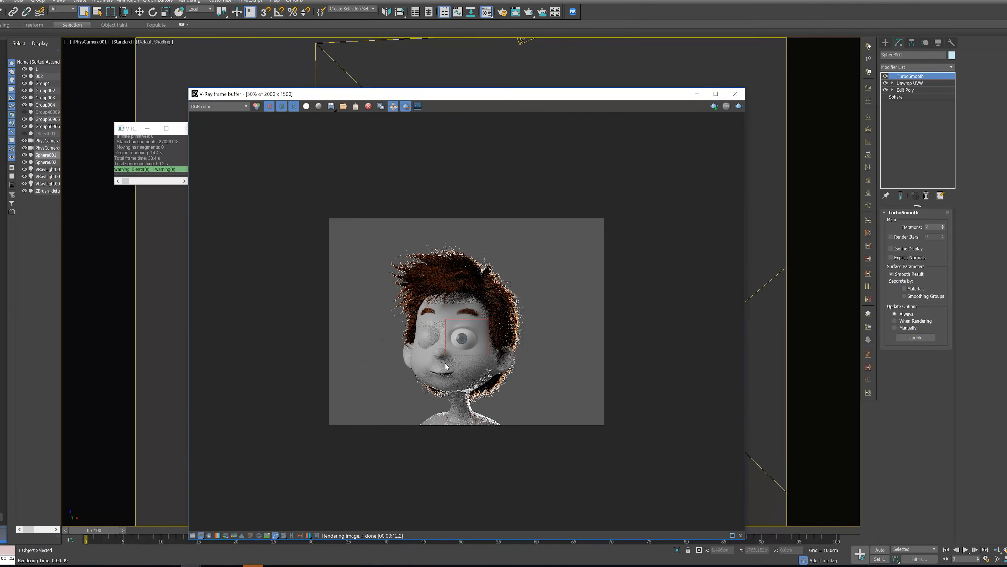
scroll(468, 332, up, 4)
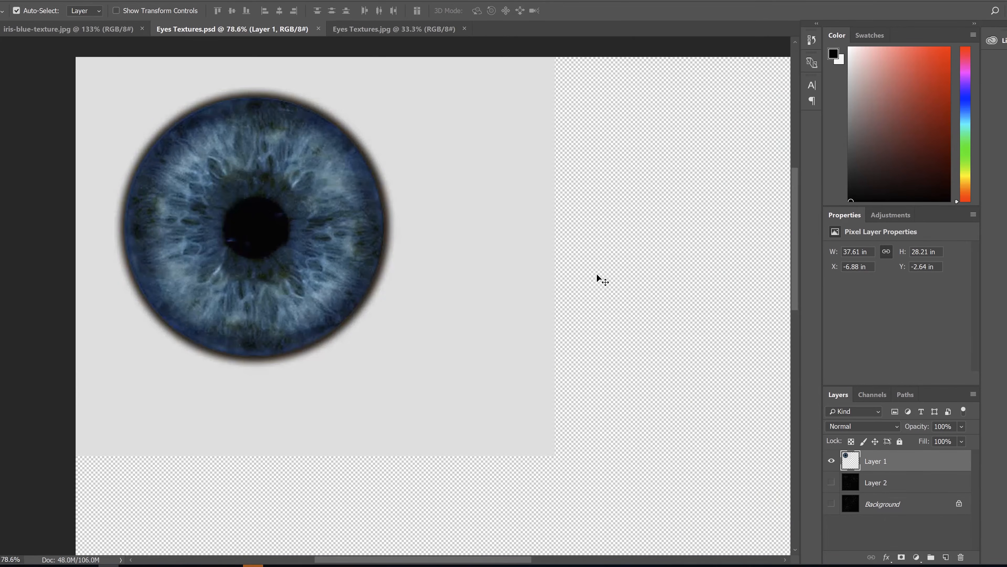
alt+scroll(603, 304, down, 3)
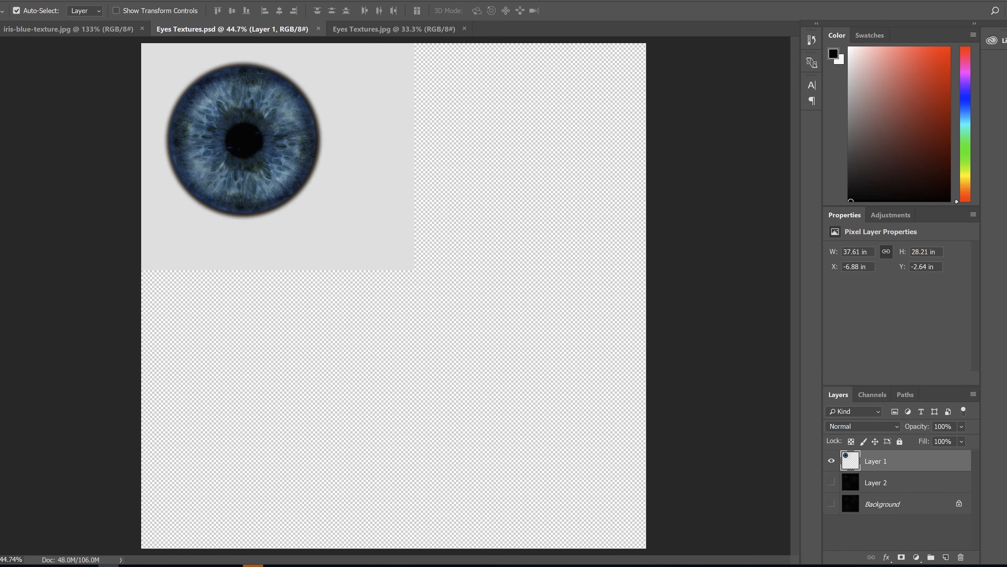
In Eyes Textures.psd, select the grey background around the iris on Layer 1 with the Magic Wand and delete it
click(0, 88)
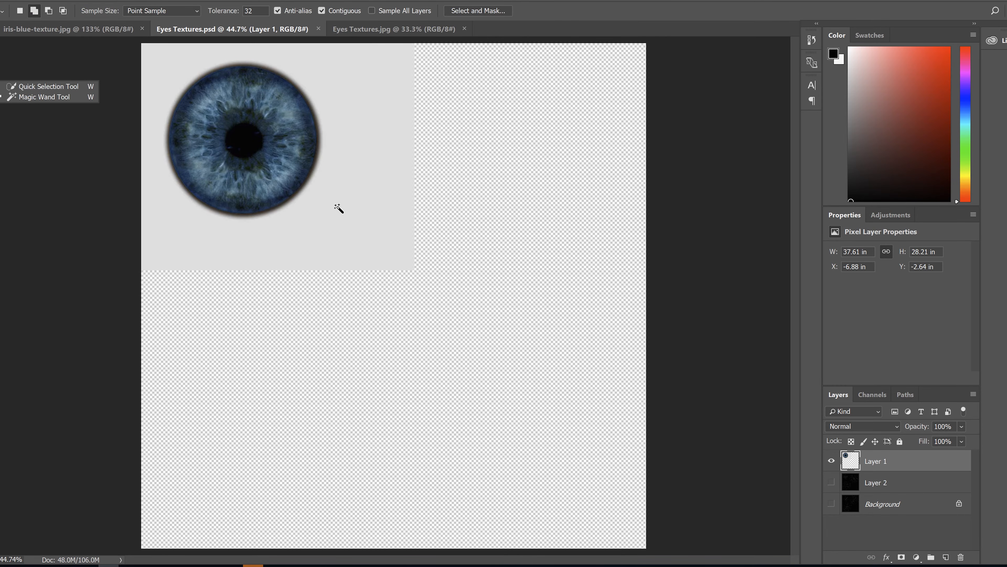
click(347, 249)
key(Delete)
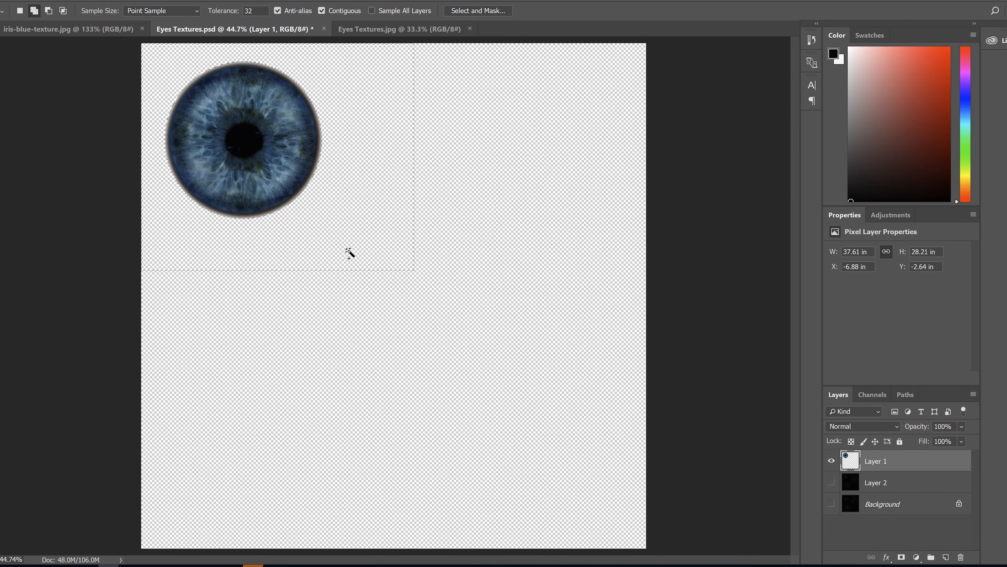
Add a new layer directly beneath the iris layer and fill it with pure white using the Paint Bucket
click(892, 490)
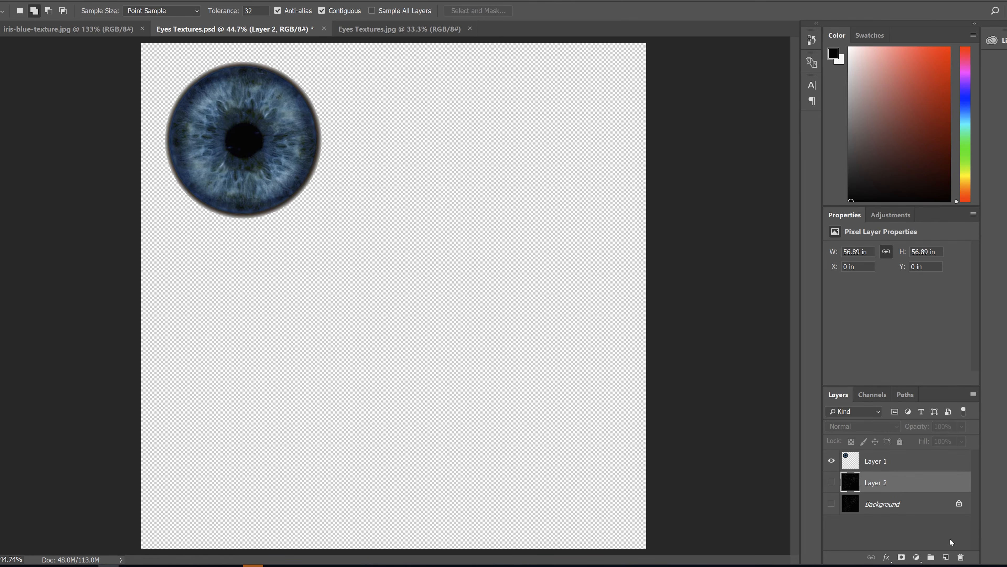
click(946, 557)
key(x)
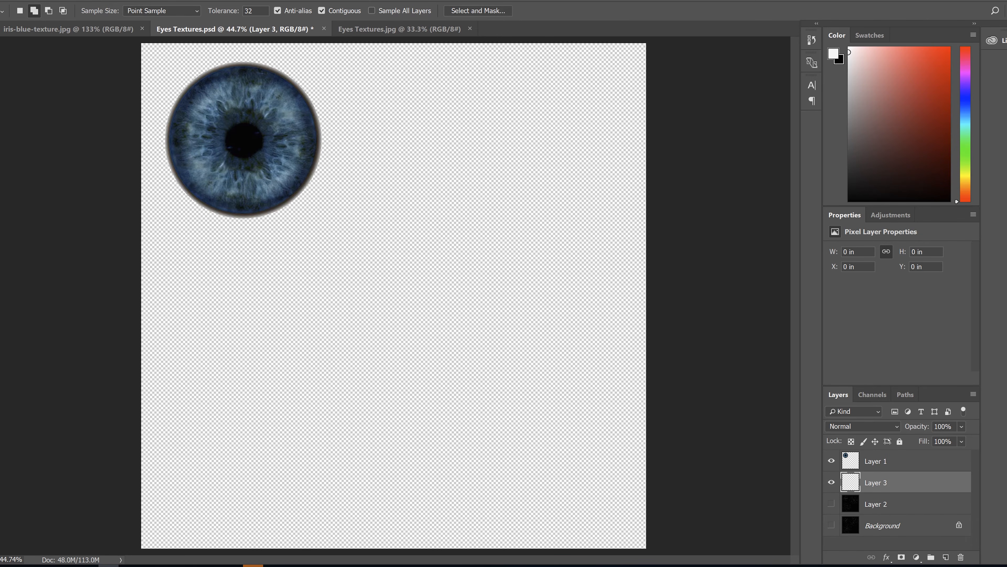
click(833, 53)
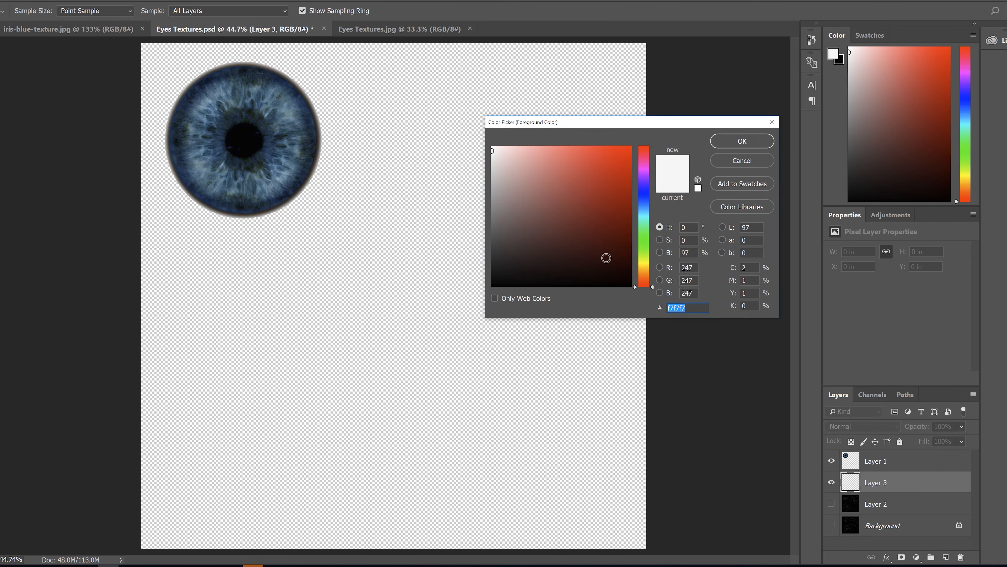
click(491, 147)
click(742, 141)
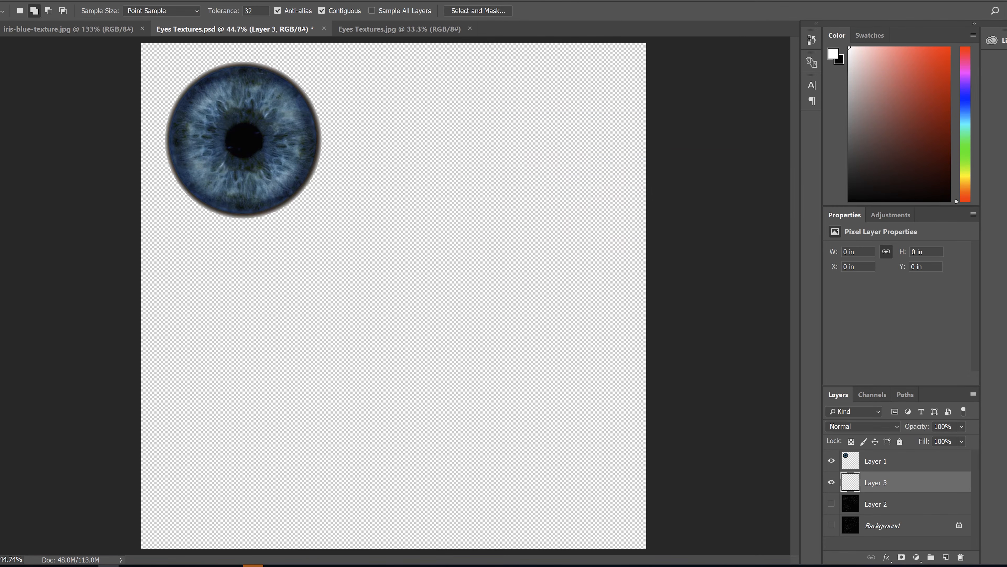
key(g)
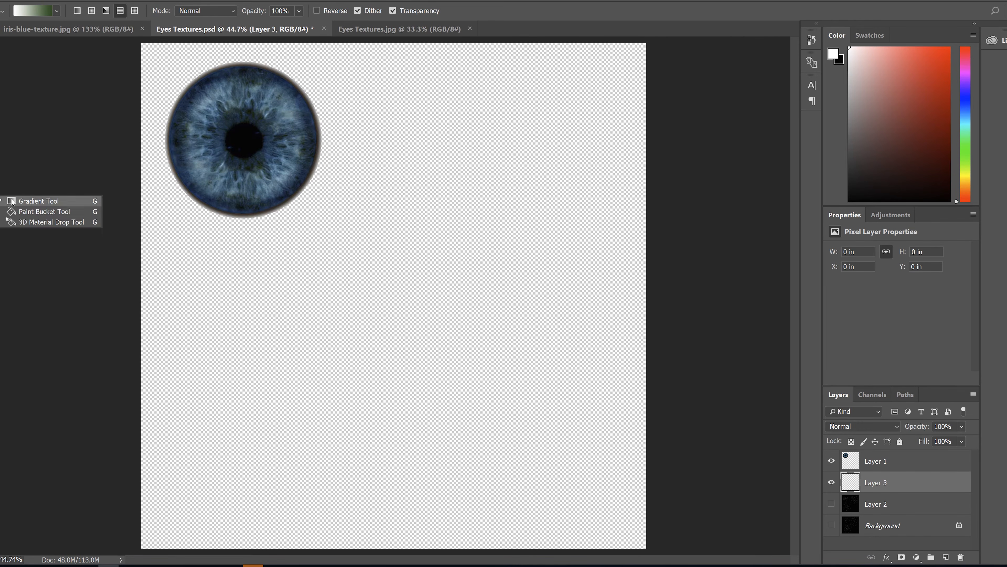
click(24, 210)
click(491, 368)
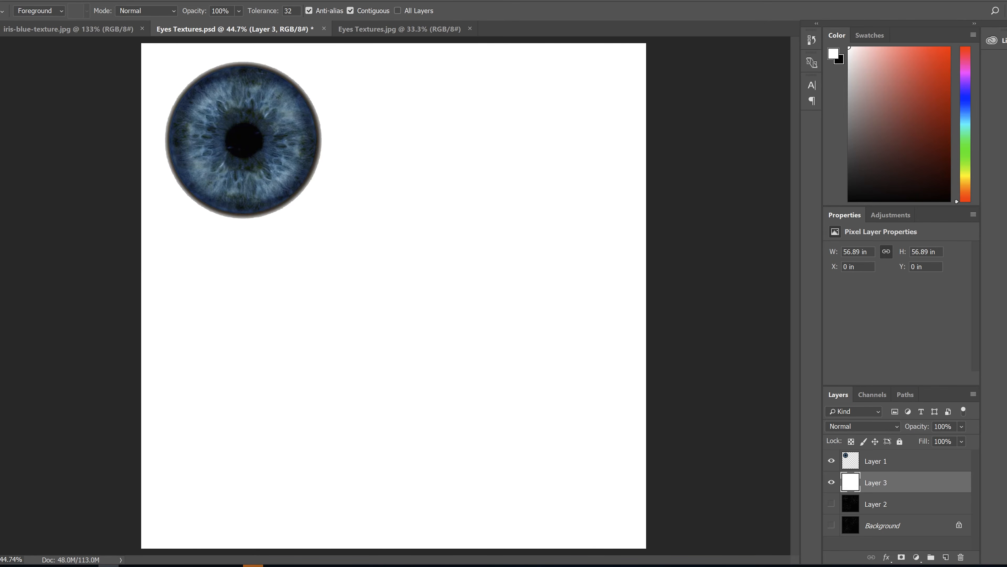
Save the document in Photoshop format over the existing Eyes Textures.psd in the TEXTURES BOY folder
click(6, 1)
click(19, 85)
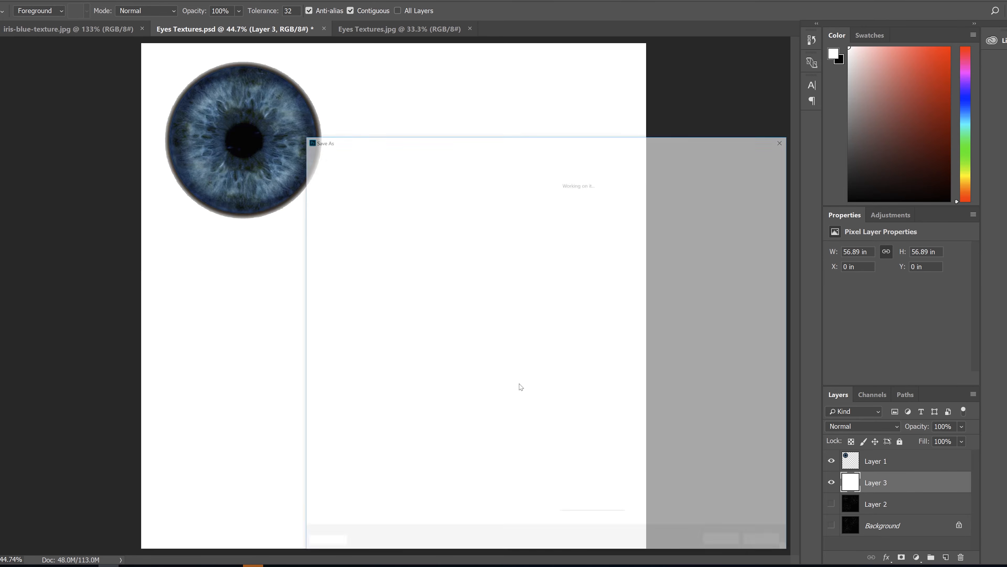
click(440, 473)
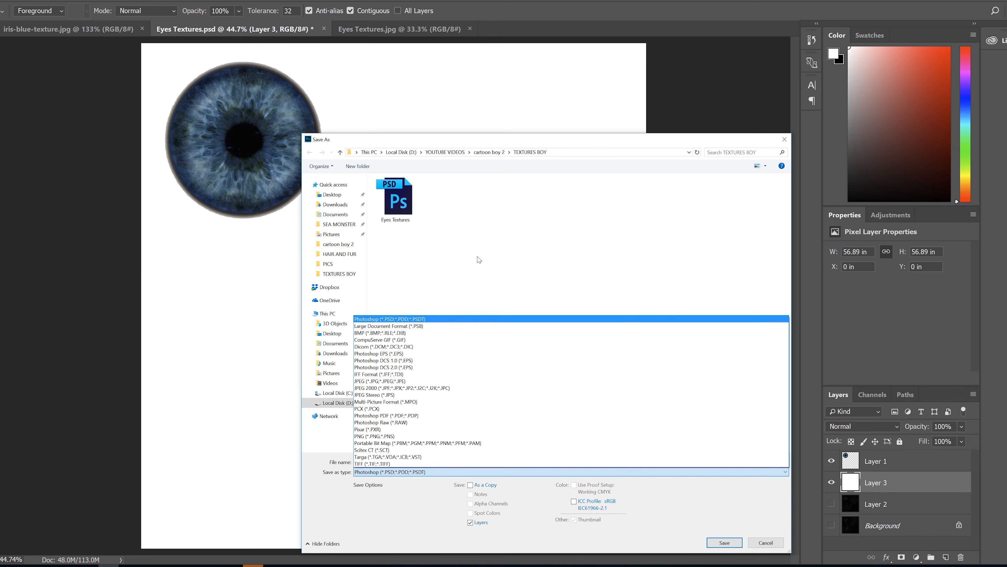
click(400, 208)
double_click(400, 208)
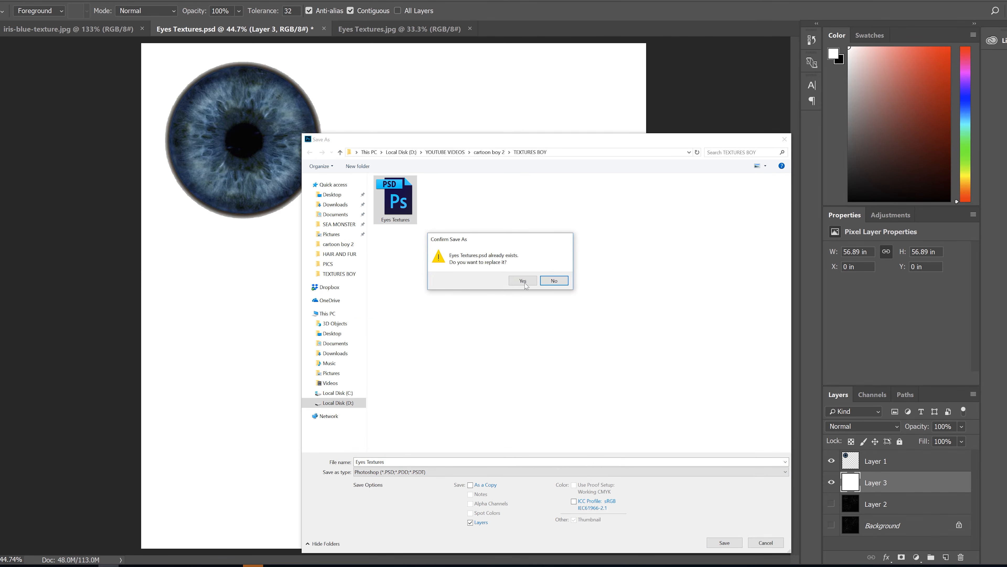
click(532, 280)
click(672, 189)
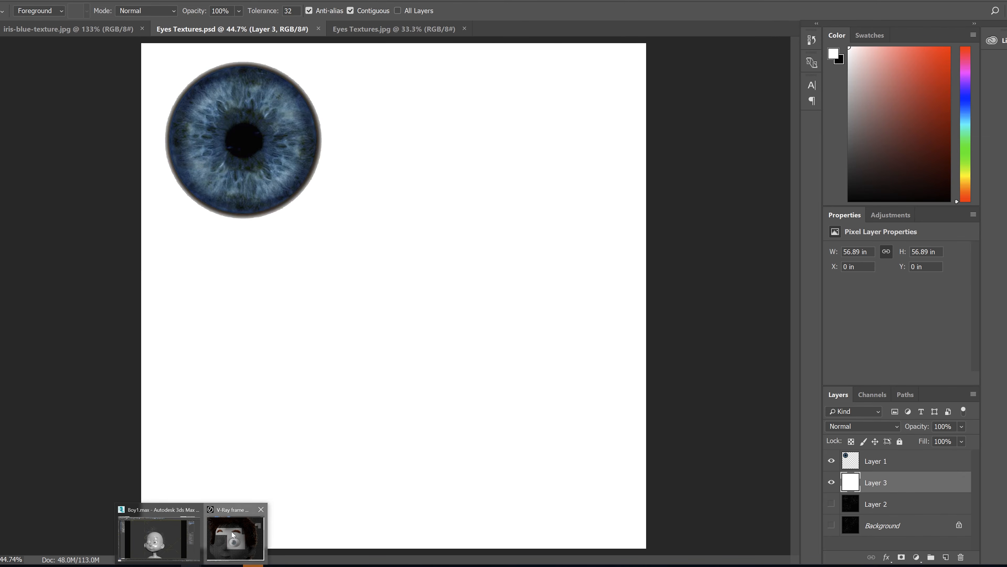
Return to 3ds Max, close the frame buffer and Material Editor, and frame the eyeball in the Front view with edged faces
click(235, 536)
click(735, 93)
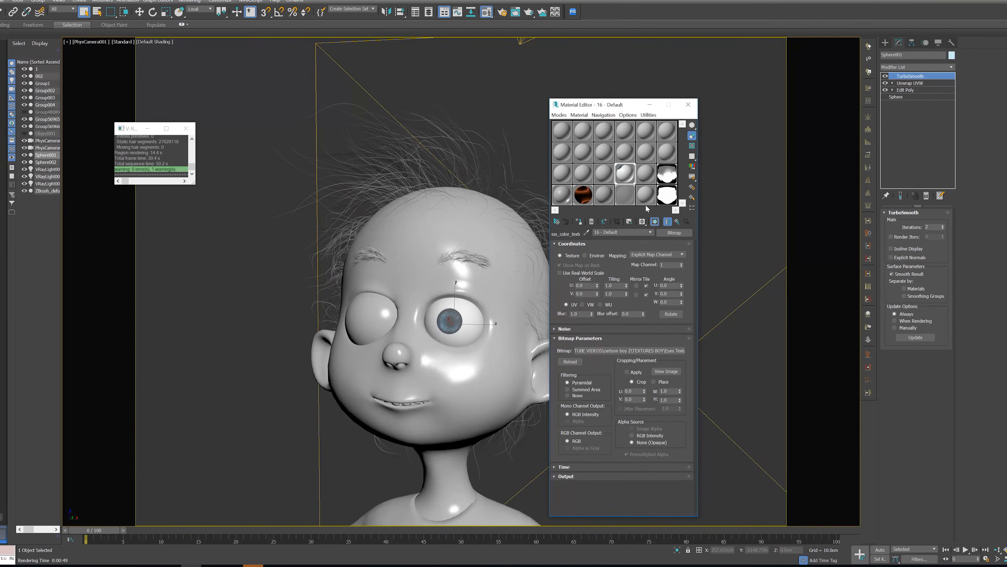
click(689, 104)
key(f)
key(z)
scroll(492, 255, up, 3)
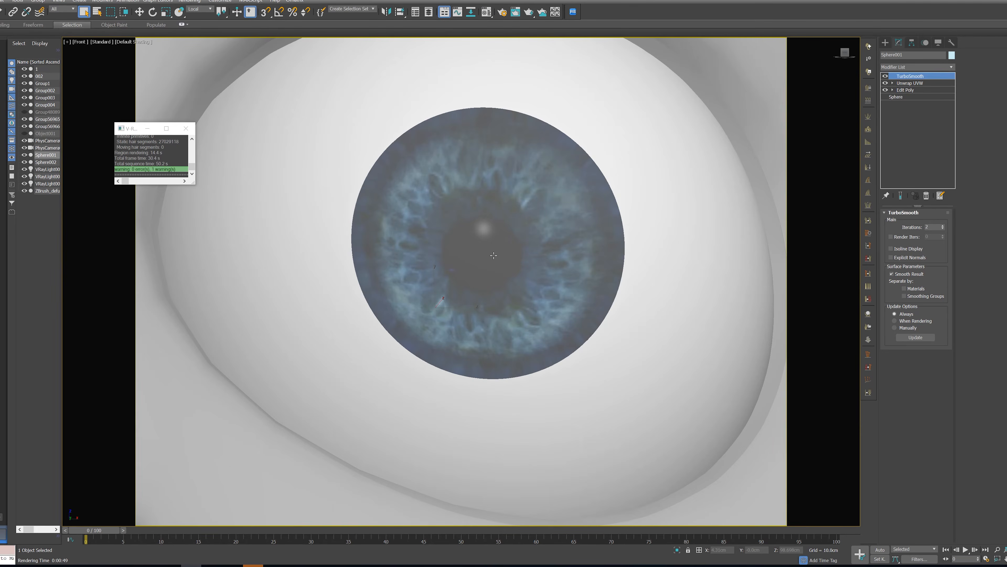
key(F4)
Select only the inner and outer eyeball spheres, Sphere001 and Sphere002, and isolate them from the rest of the scene
click(270, 164)
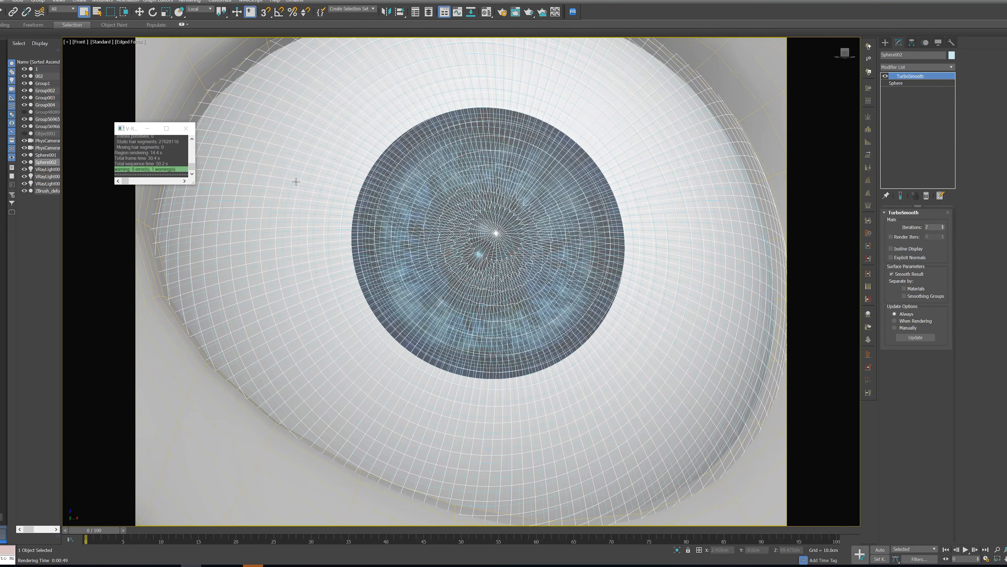
scroll(296, 181, down, 2)
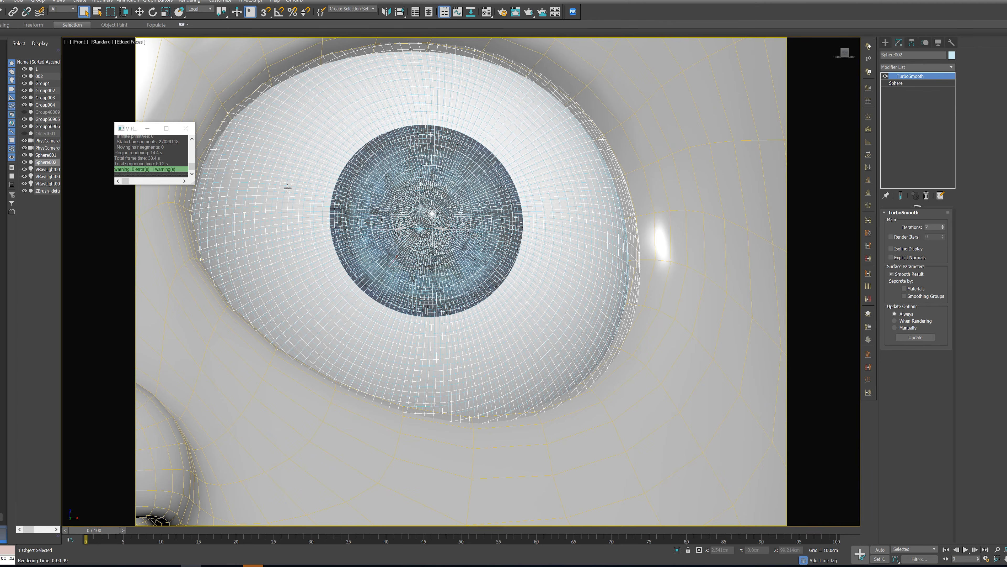
middle_drag(287, 188, 295, 226)
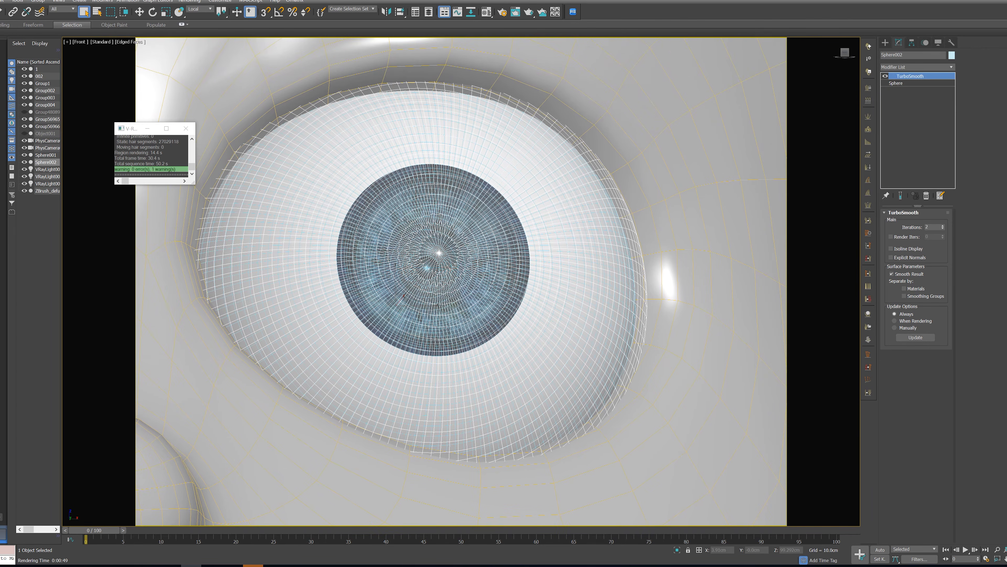
drag(447, 269, 447, 271)
key(alt+q)
alt+click(479, 295)
key(alt+q)
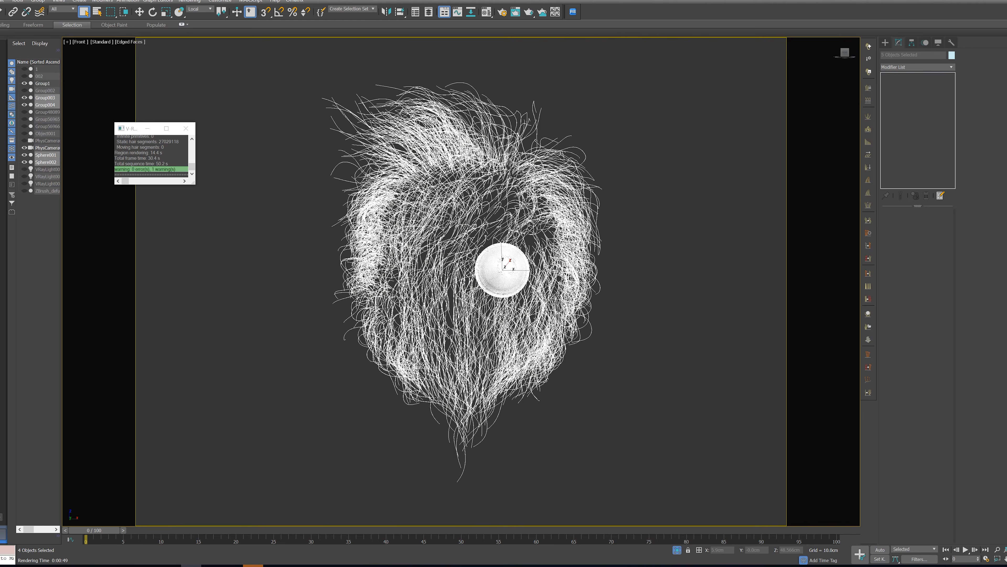
alt+drag(481, 144, 459, 166)
key(alt+q)
Group the two eyeball spheres under the name Eye 01
click(38, 2)
click(43, 8)
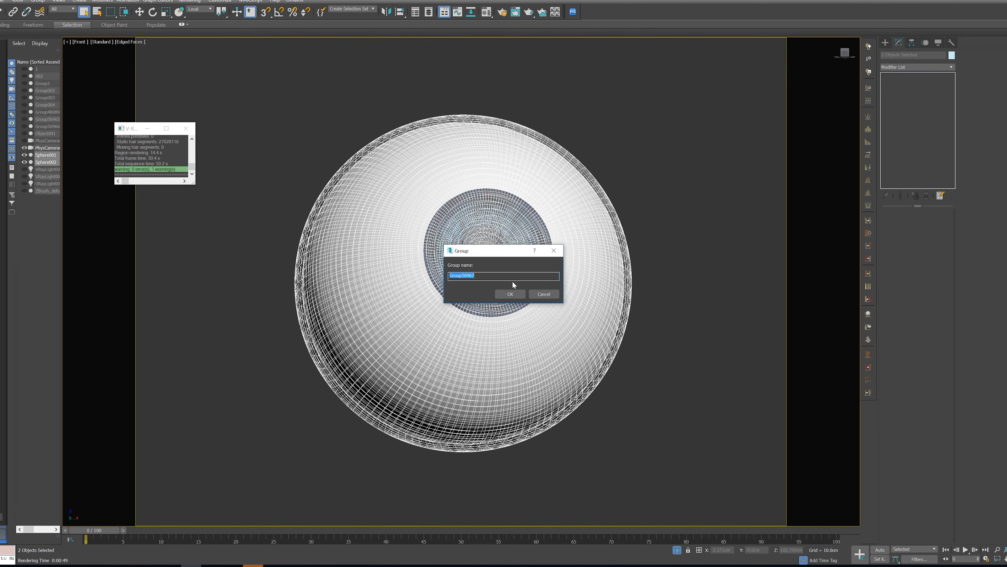
text(E)
Exit isolation and clone the Eye 01 group along X as a copy in the character's other eye socket
key(w)
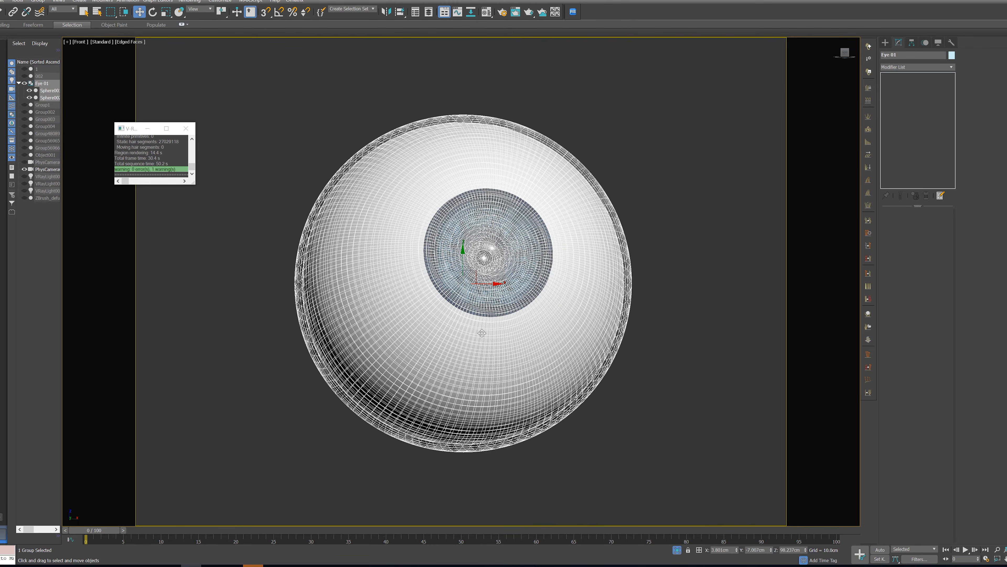
alt+middle_drag(512, 281, 825, 485)
click(681, 554)
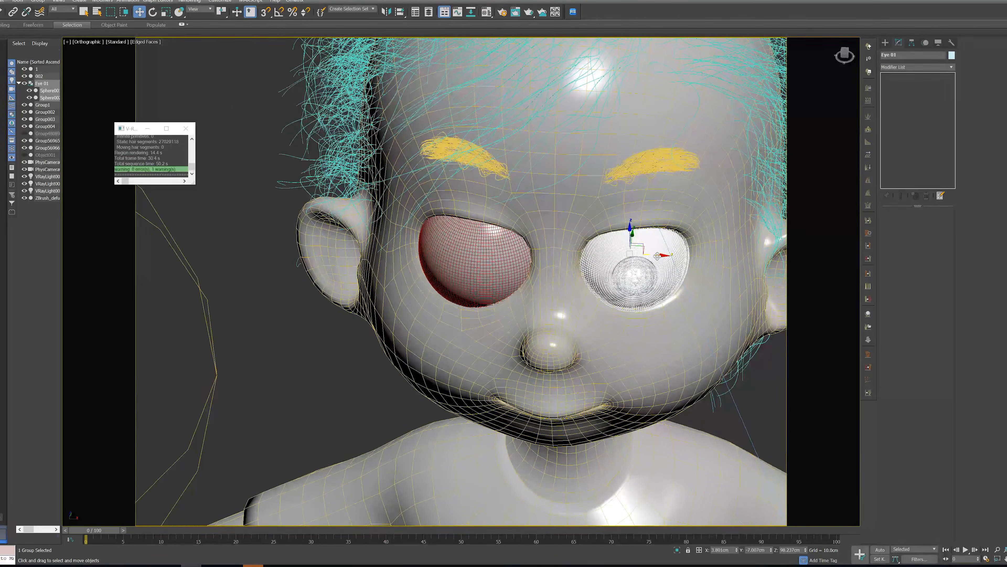
drag(656, 257, 525, 265)
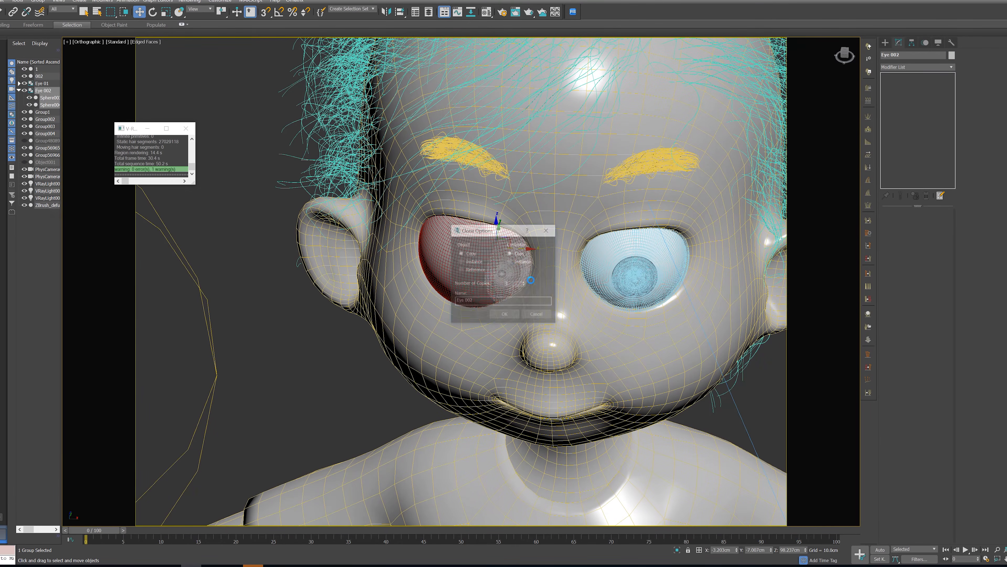
click(505, 316)
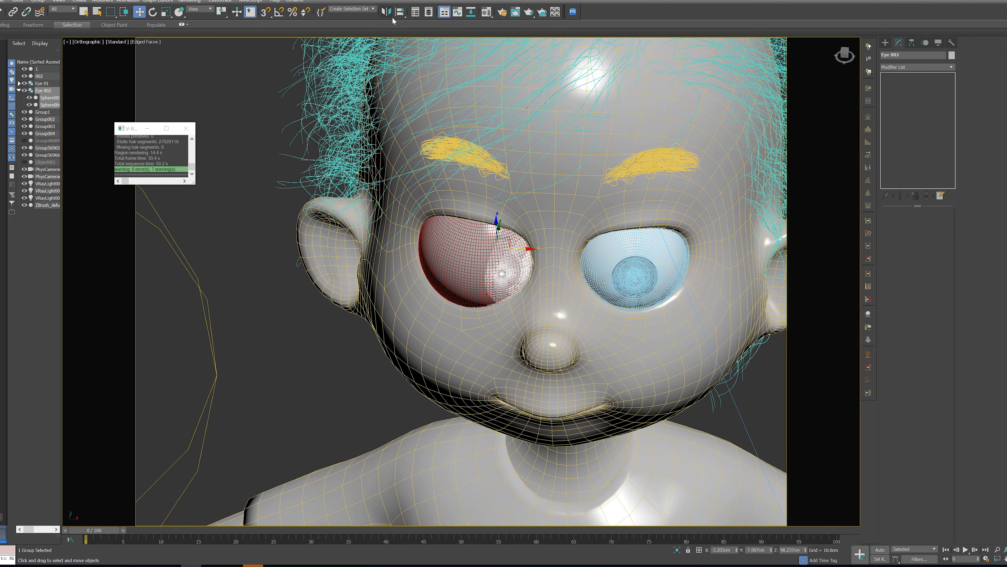
Mirror the copied eye group about the X axis with No Clone and delete the old untextured eyeball in that socket
click(386, 12)
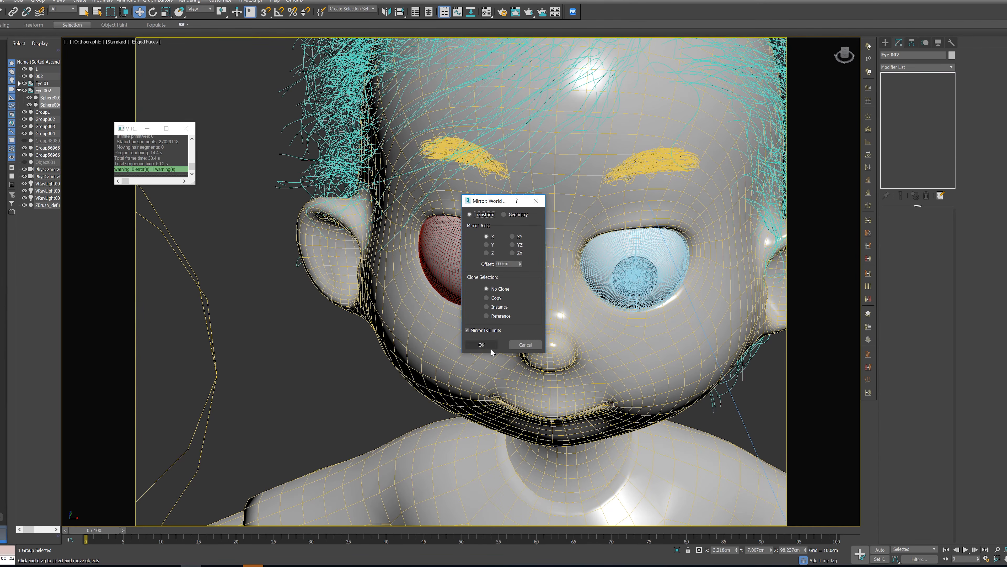
click(488, 346)
scroll(494, 228, up, 2)
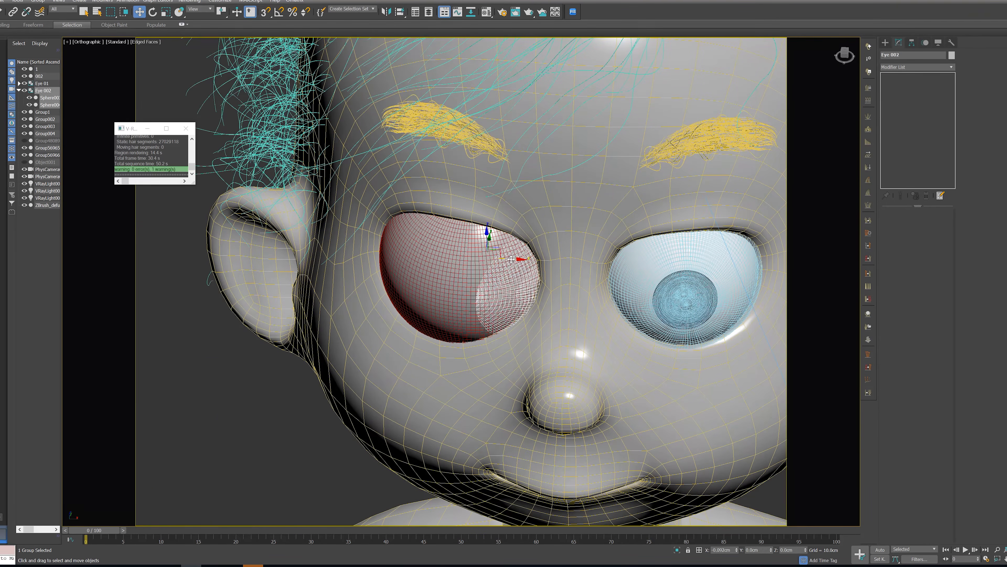
click(498, 282)
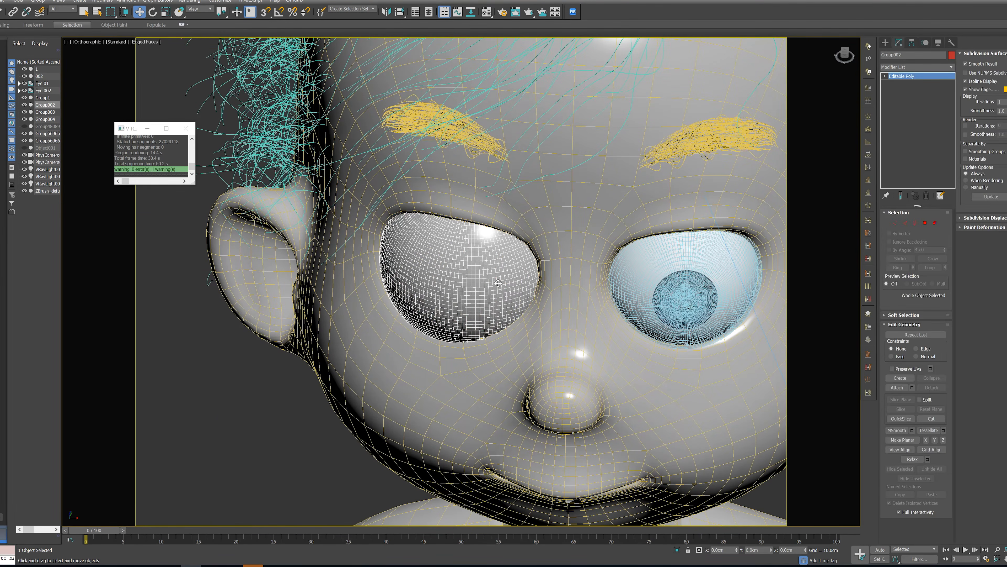
key(Delete)
click(498, 283)
Look through PhysCamera001 without edged faces and render a region covering both eyes in the V-Ray frame buffer
key(c)
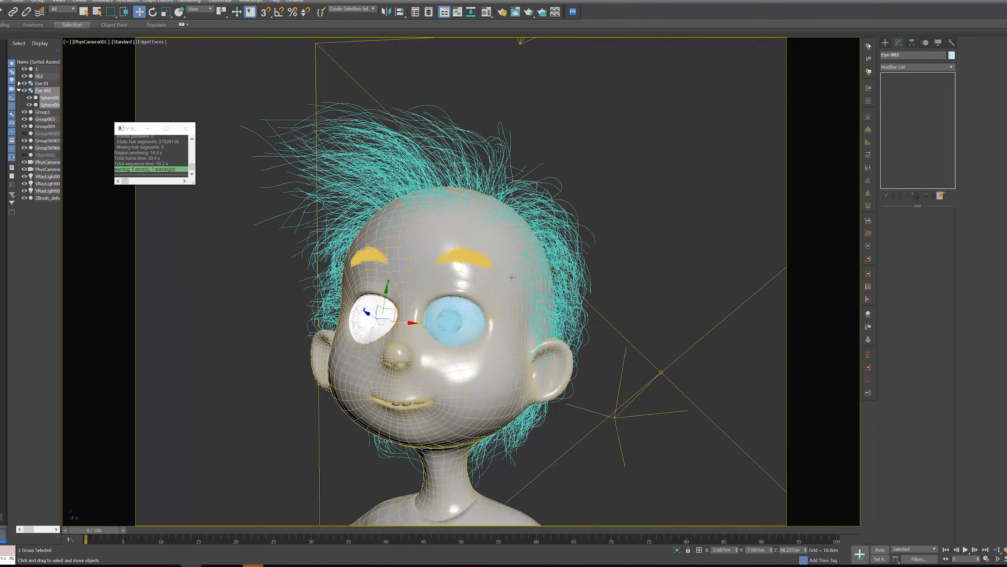
key(F4)
right_click(633, 203)
click(668, 290)
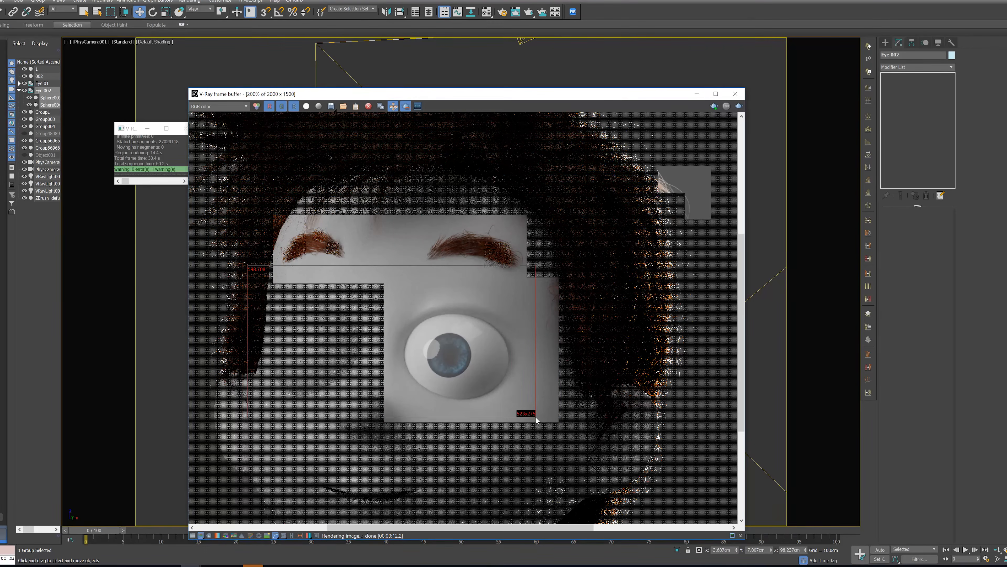
scroll(539, 424, down, 2)
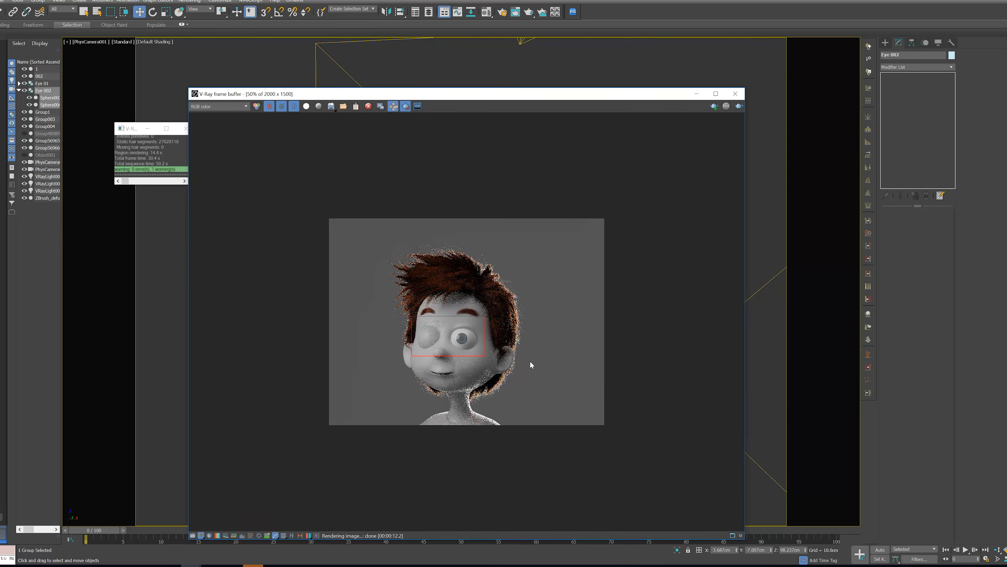
click(738, 106)
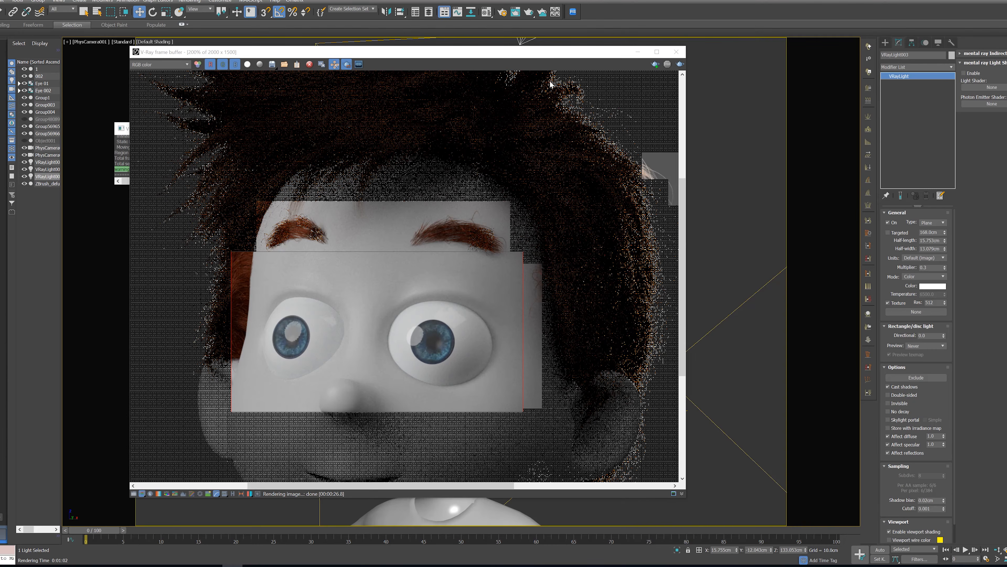
Close the finished render and change the empty 09 - Default material to a VRayFastSSS2 material
drag(514, 60, 445, 101)
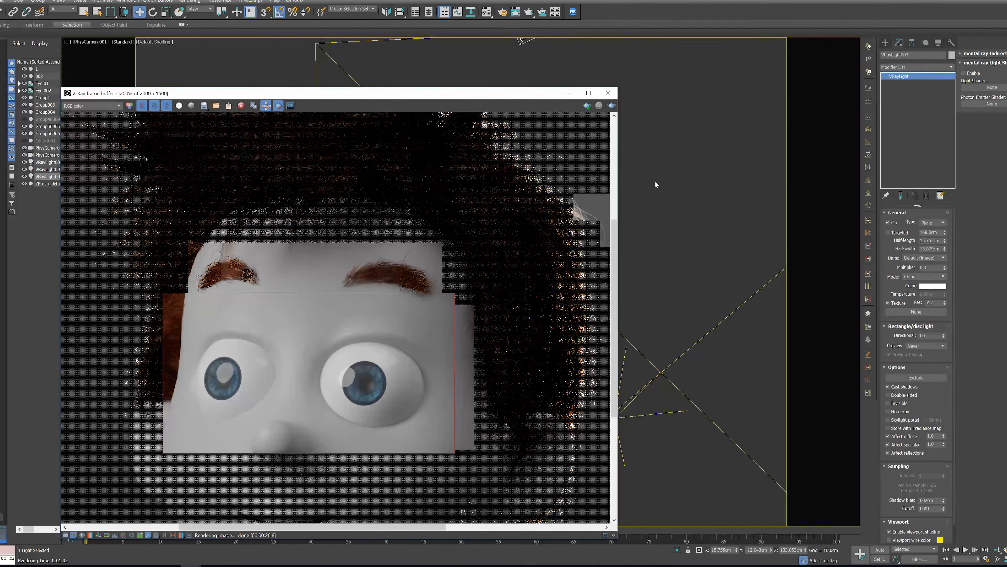
click(608, 92)
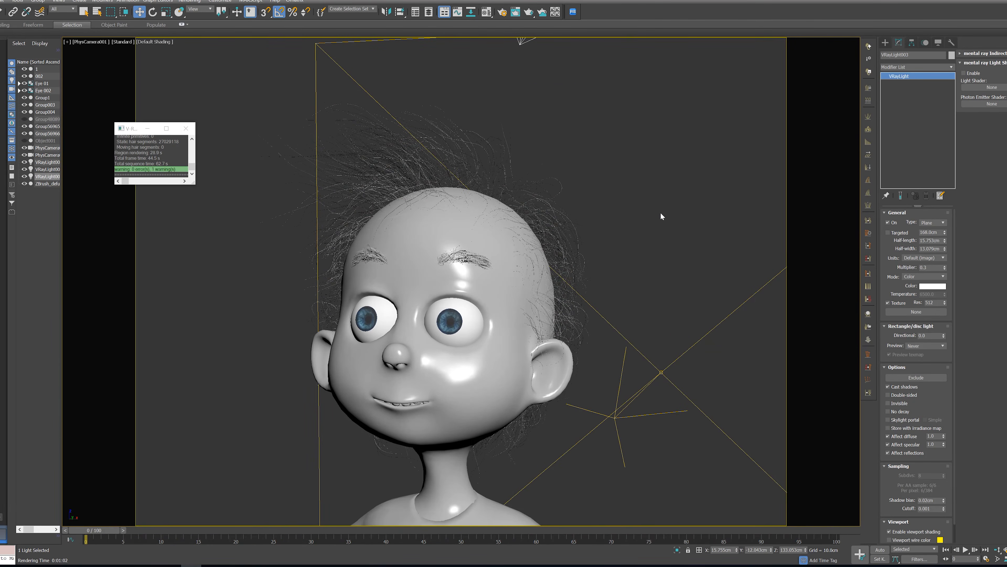
key(m)
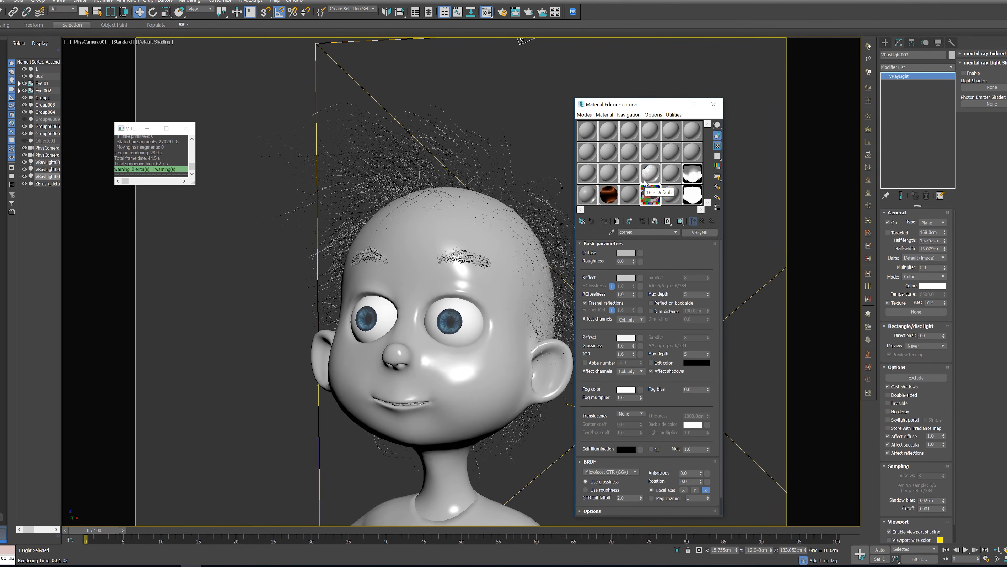
click(637, 177)
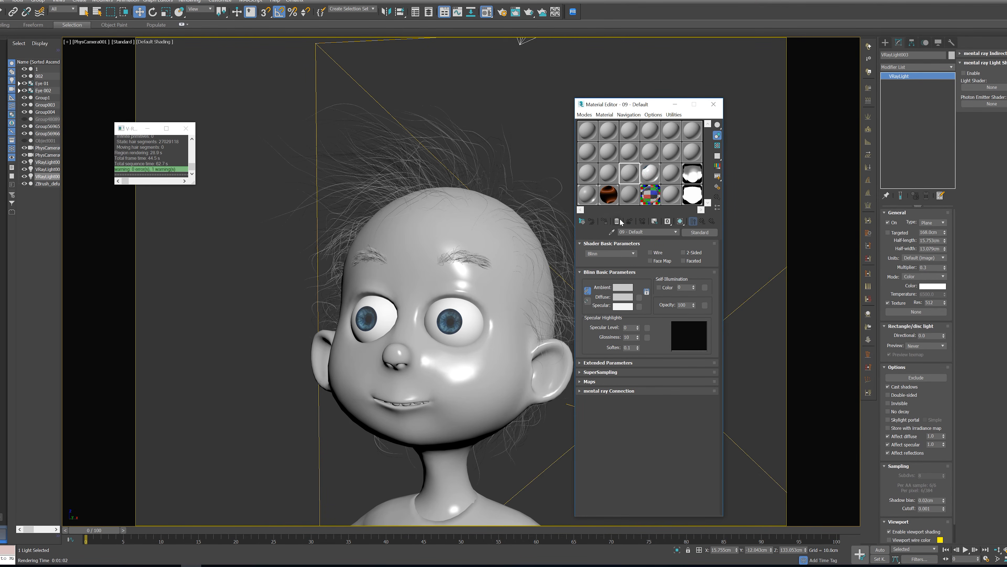
click(693, 232)
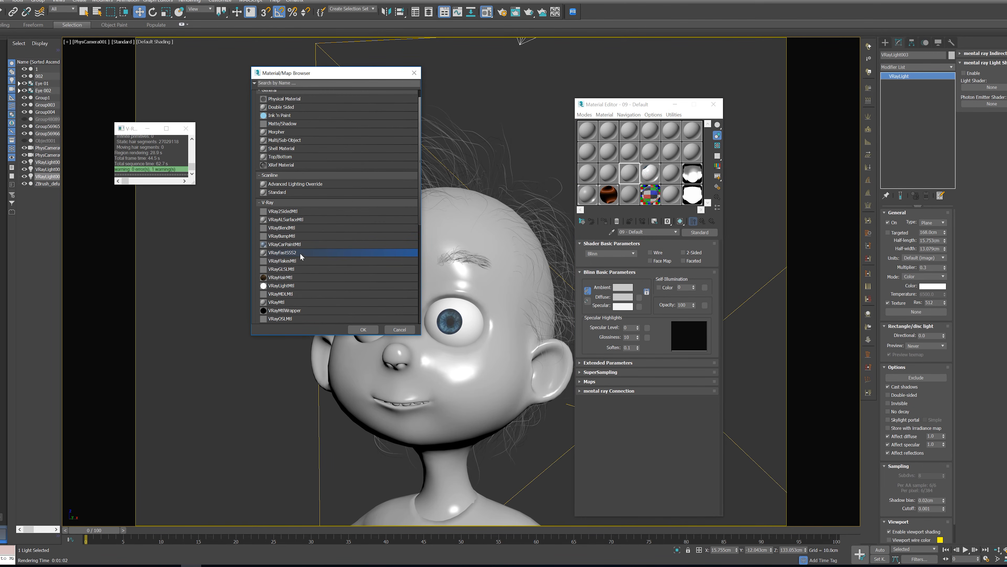
double_click(281, 253)
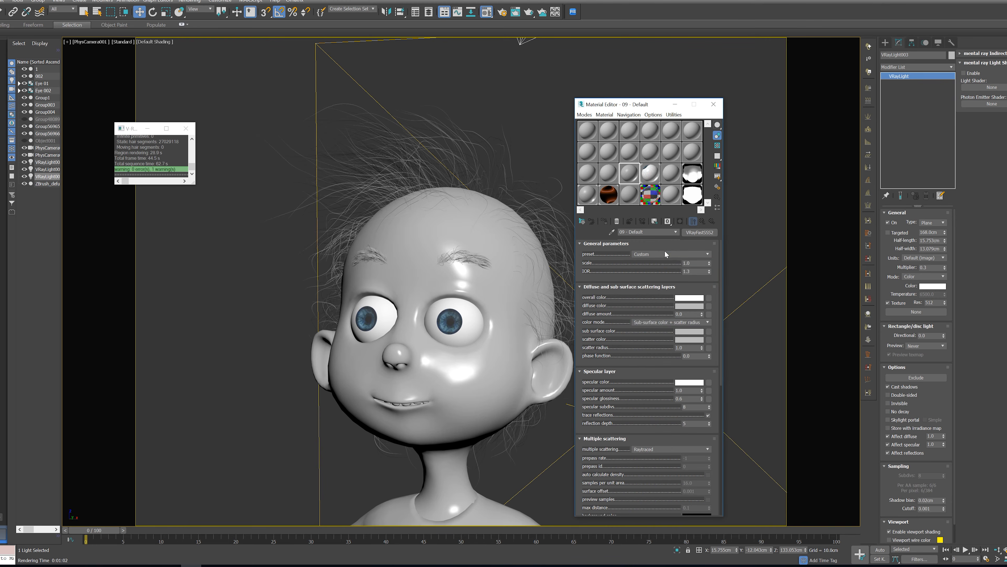
Load a skin-coloured preset into the VRayFastSSS2 material and raise its specular glossiness
click(665, 254)
click(661, 272)
scroll(674, 353, down, 2)
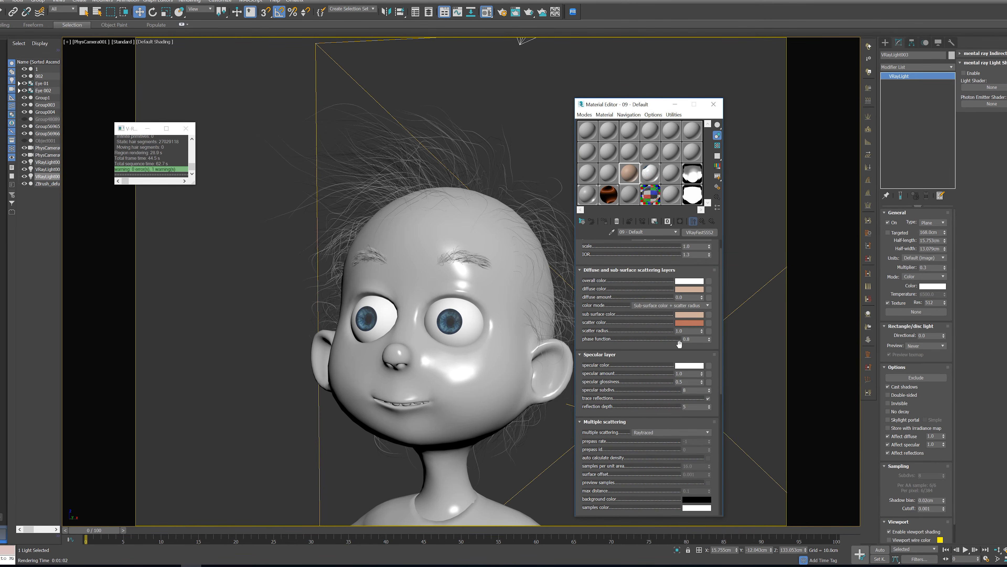
scroll(679, 350, down, 3)
click(688, 352)
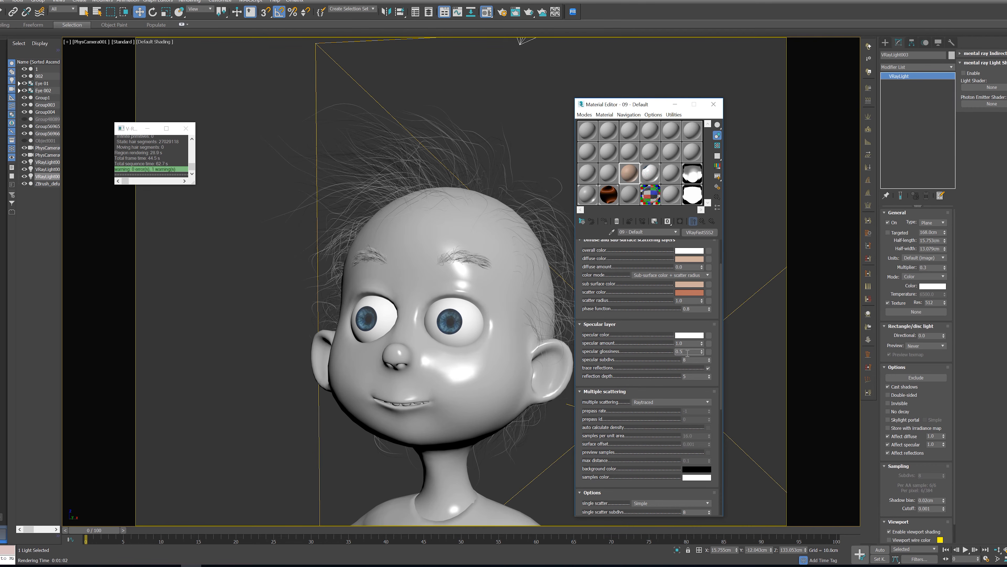
text(8)
key(Return)
Enable scatter GI on the skin material and assign the material to the character's head
scroll(698, 357, down, 15)
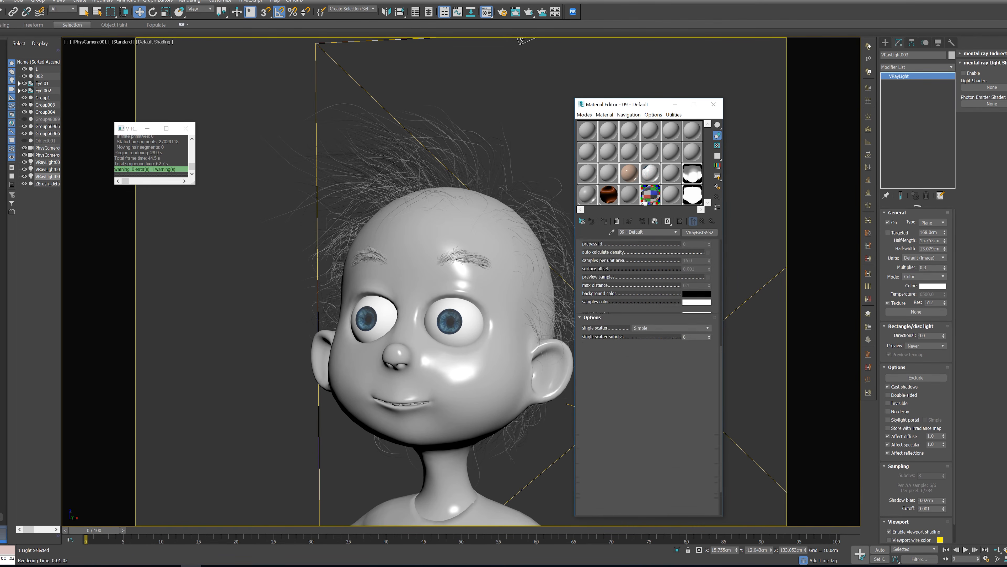
click(709, 361)
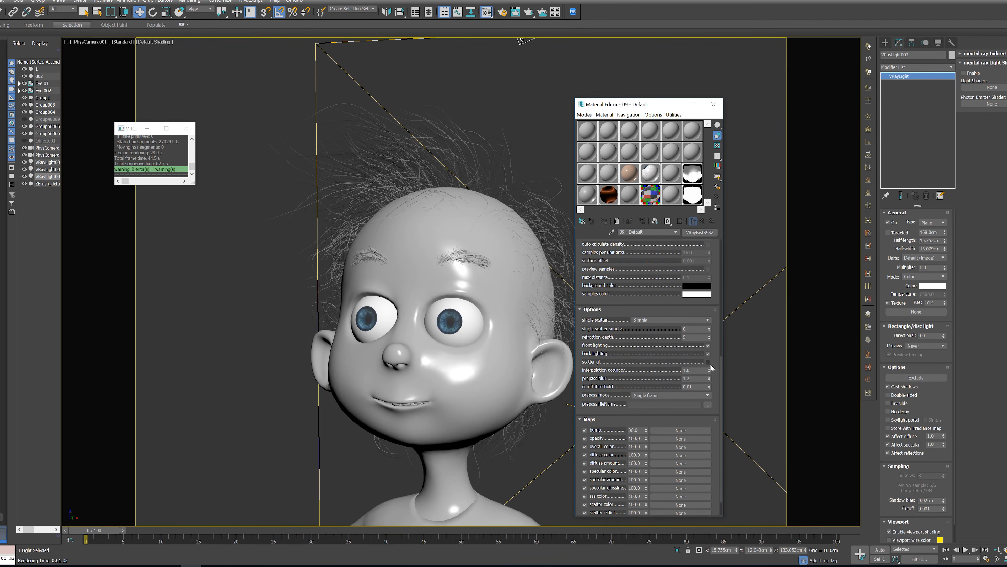
drag(630, 182, 423, 286)
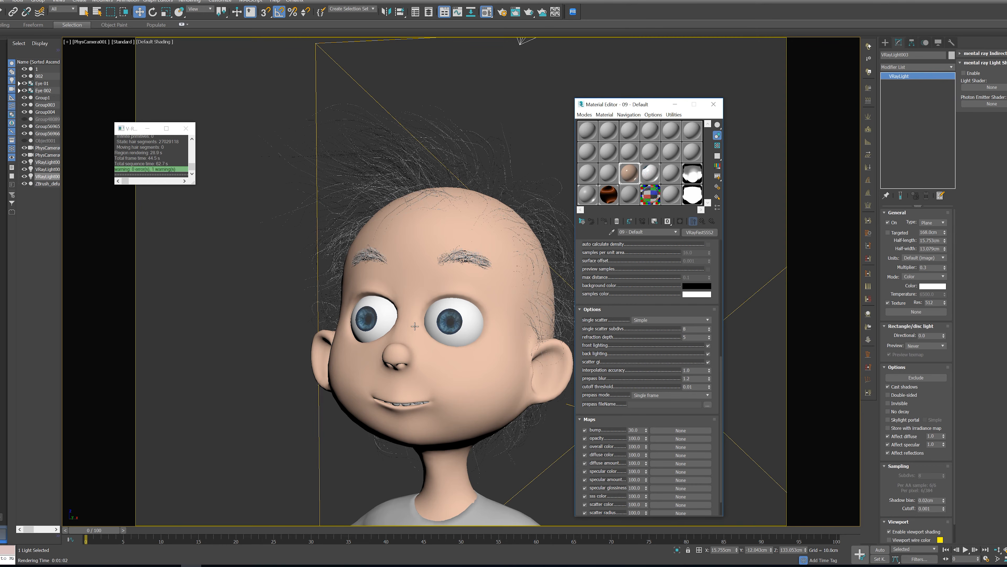
Lighten the cornea material's reflection colour, set its reflection glossiness to 0.85 and open its enlarged preview
click(460, 337)
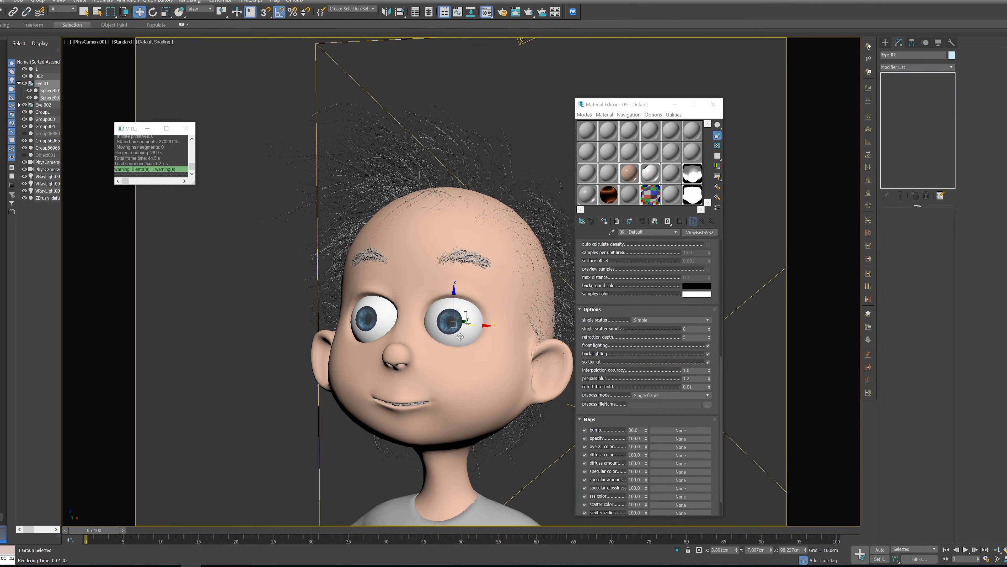
click(650, 195)
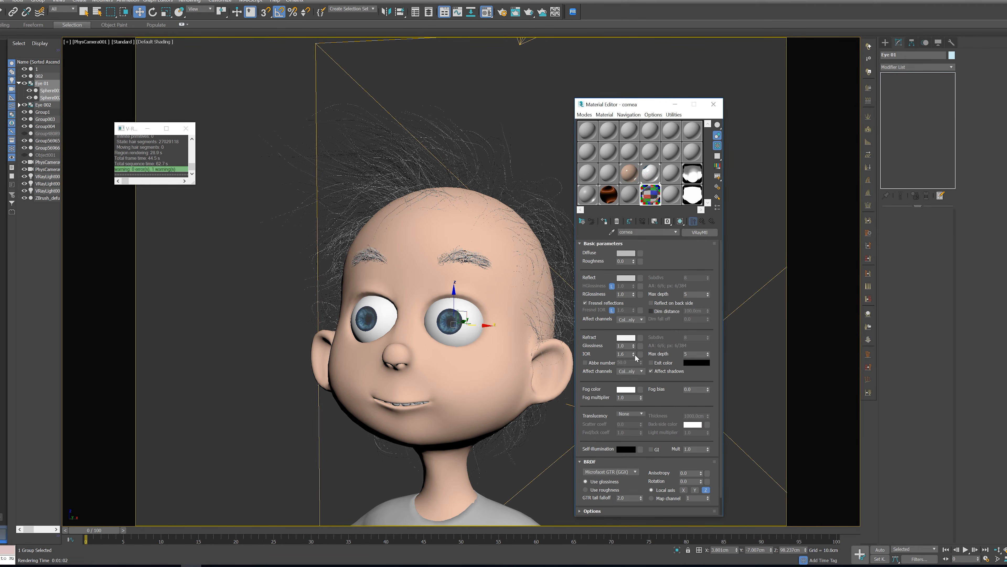
drag(632, 298, 633, 297)
click(631, 278)
drag(165, 74, 166, 78)
click(228, 104)
double_click(650, 194)
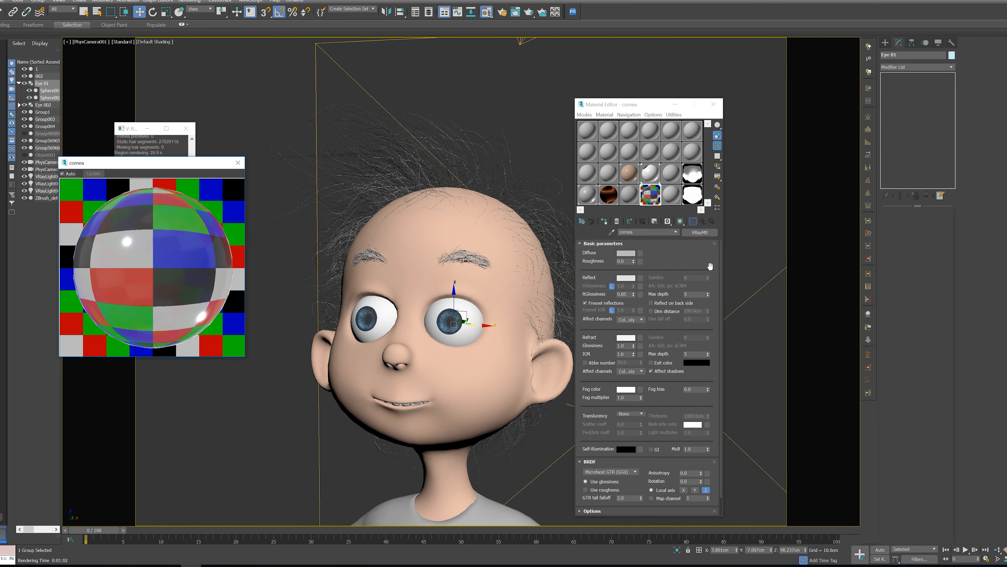
Assign a Noise map to the cornea material's bump channel and set the noise size to 1
drag(710, 266, 706, 243)
click(590, 502)
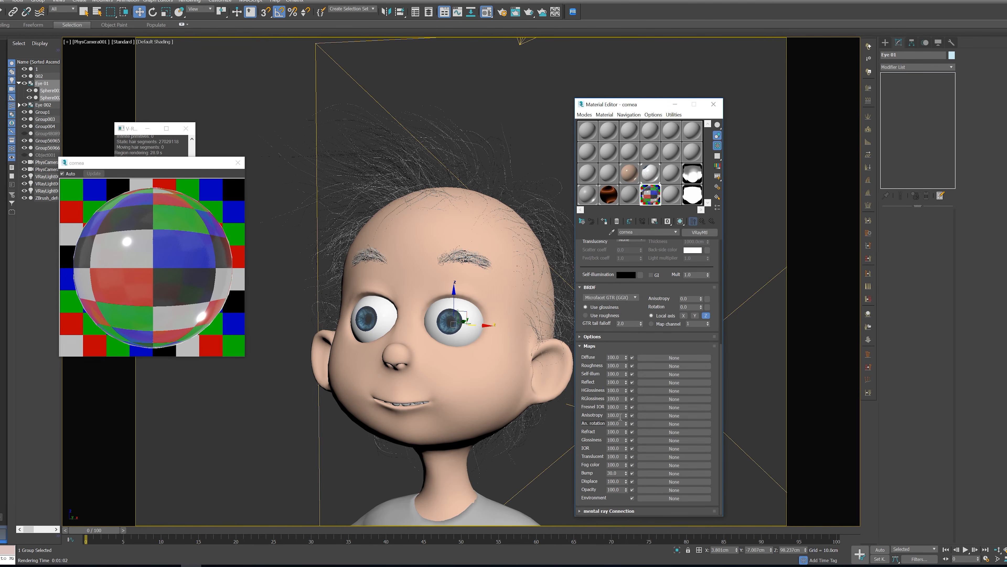
click(648, 473)
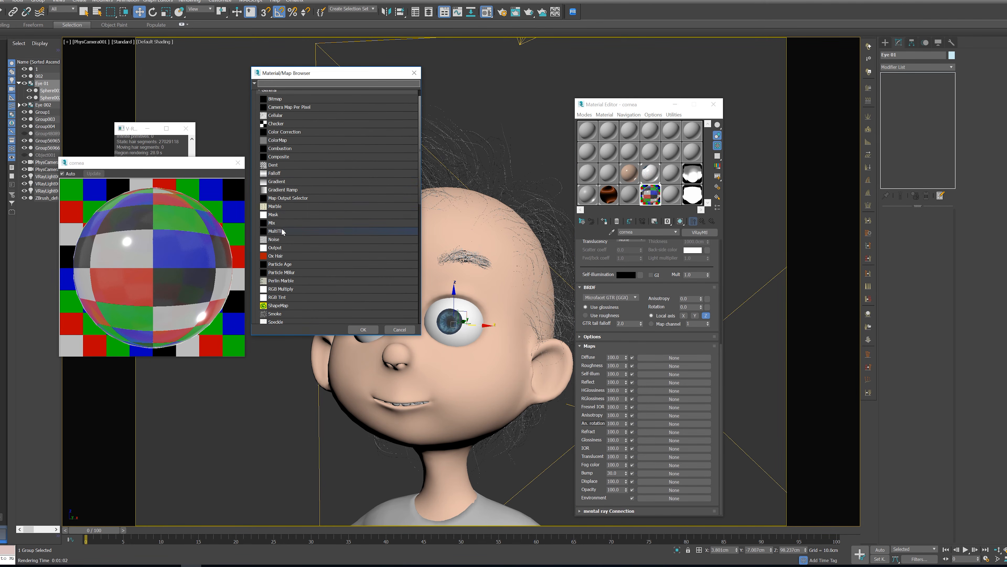
double_click(277, 239)
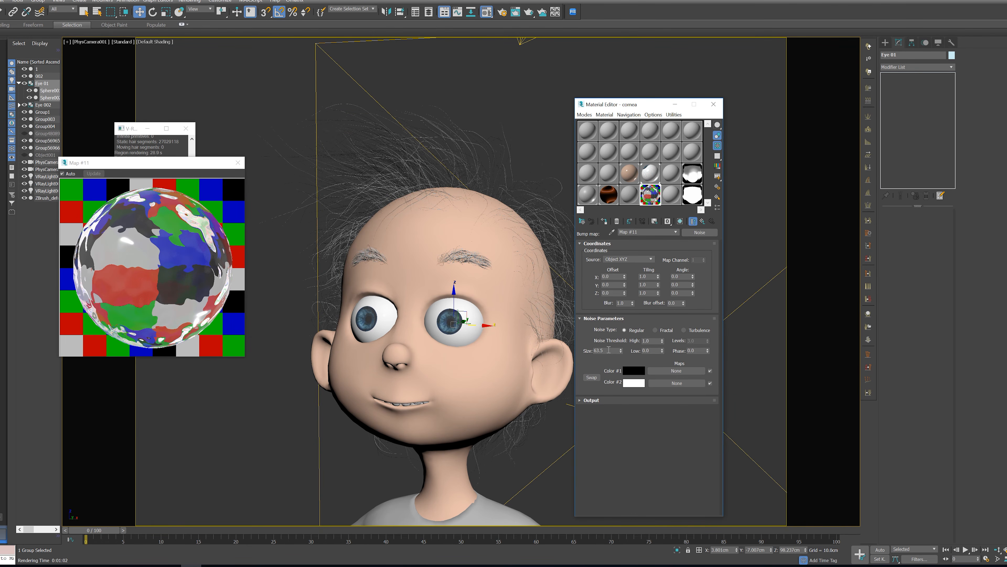
drag(604, 350, 595, 351)
text(1)
key(Return)
click(702, 221)
Set the cornea material's bump amount to 5 and close the enlarged preview
scroll(634, 476, down, 5)
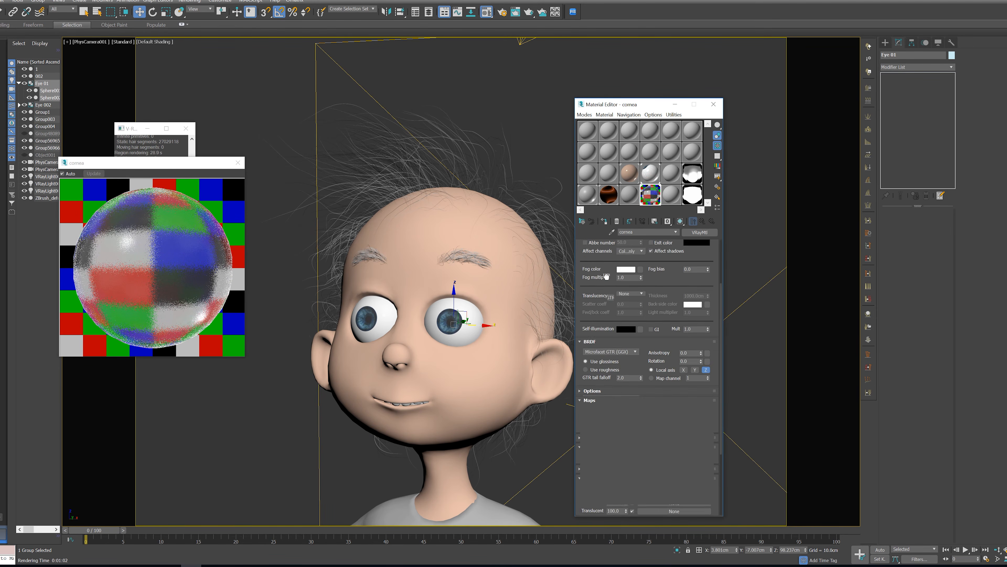
double_click(615, 473)
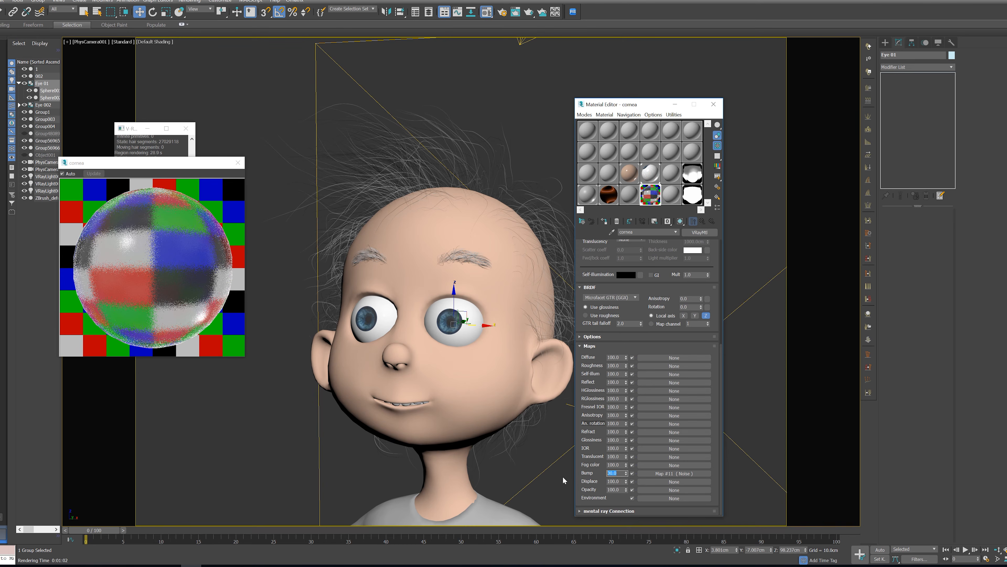
text(3)
key(Return)
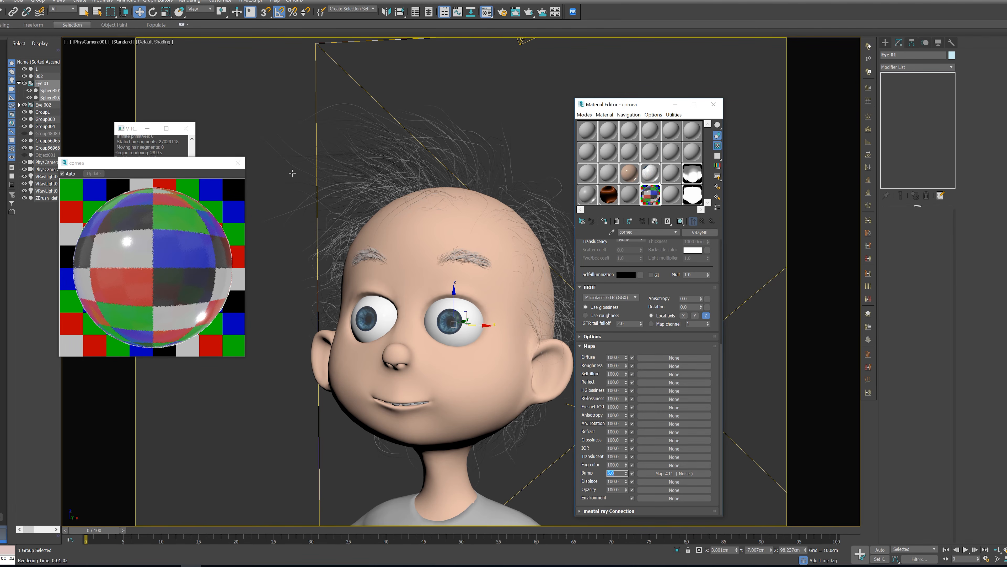
click(237, 163)
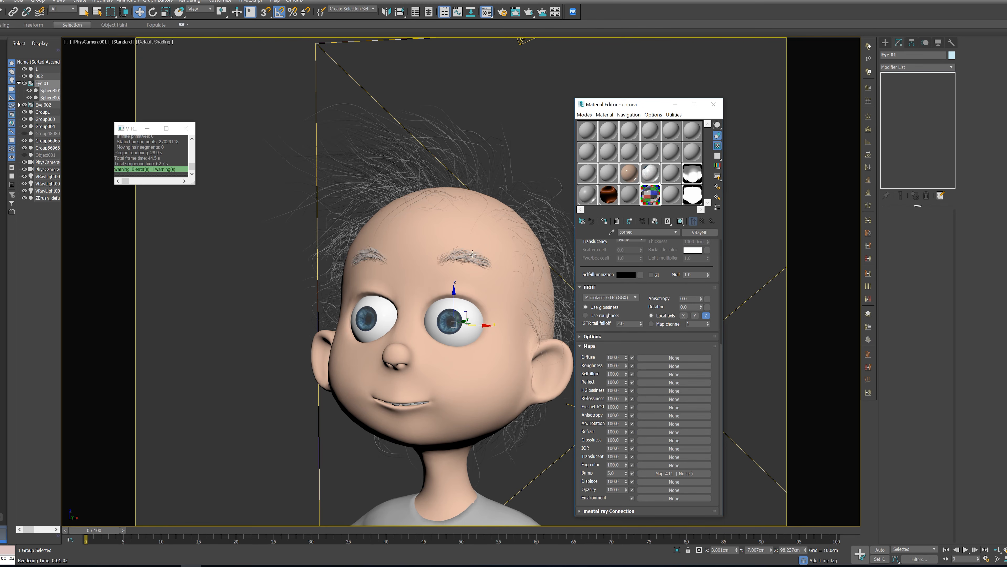
In the perspective view, move the sphere-type VRayLight outward along X and set its multiplier to 2
key(p)
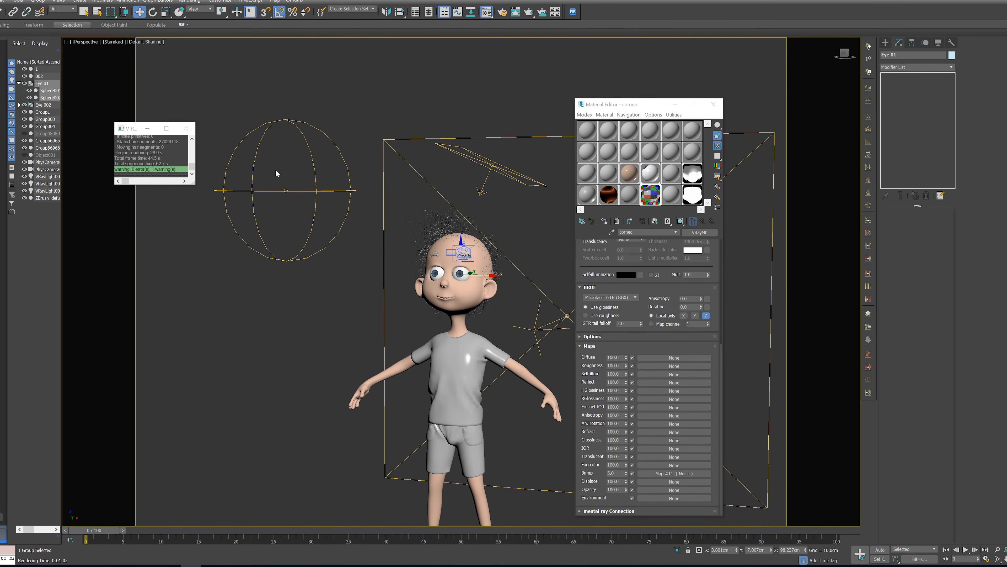
click(284, 191)
alt+middle_drag(284, 191, 271, 247)
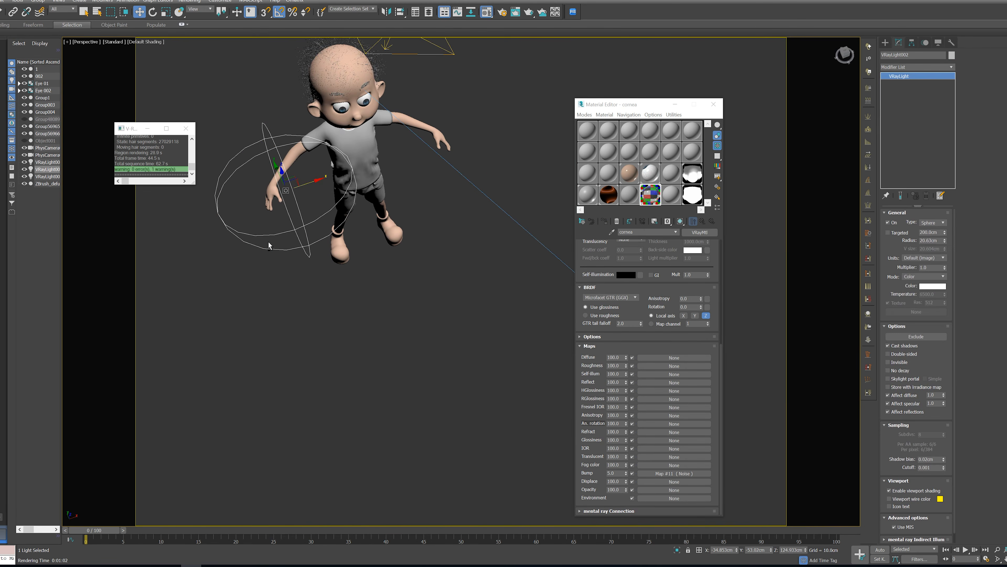
drag(320, 186, 270, 181)
click(932, 267)
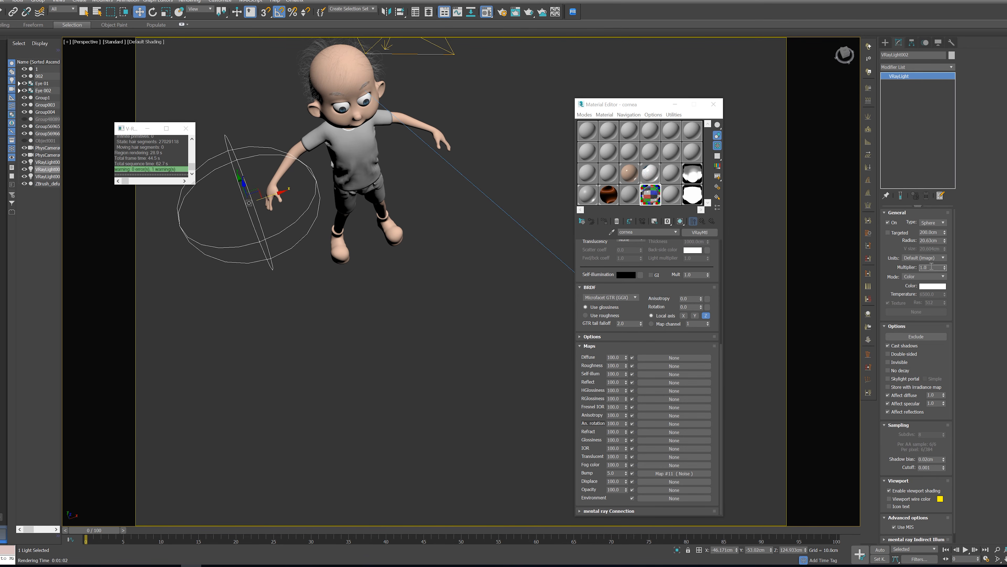
text(2)
key(Return)
text(2)
key(Return)
Look through the camera, re-render the eye region in the V-Ray frame buffer and inspect the eyes up close
key(c)
right_click(524, 309)
click(538, 389)
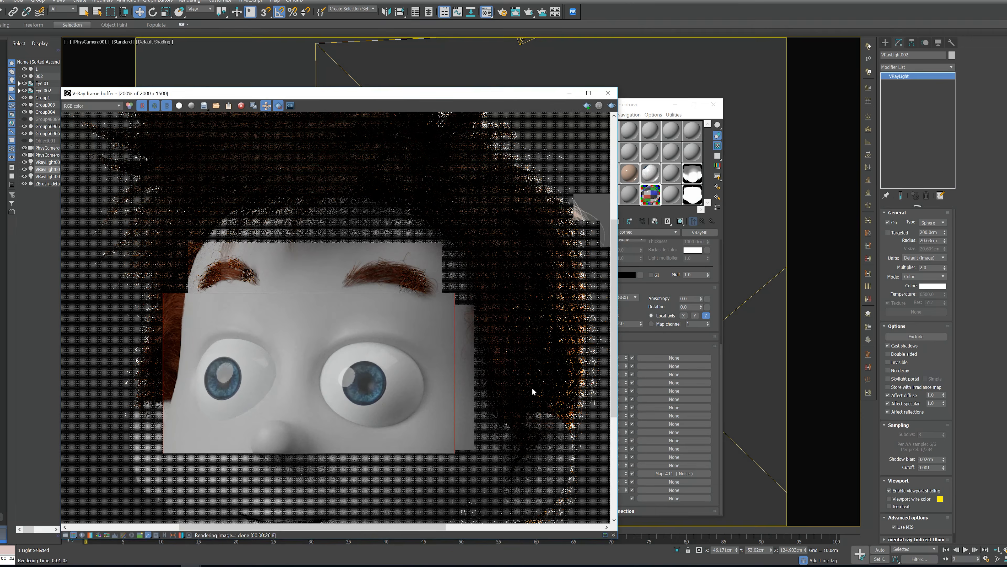
click(612, 105)
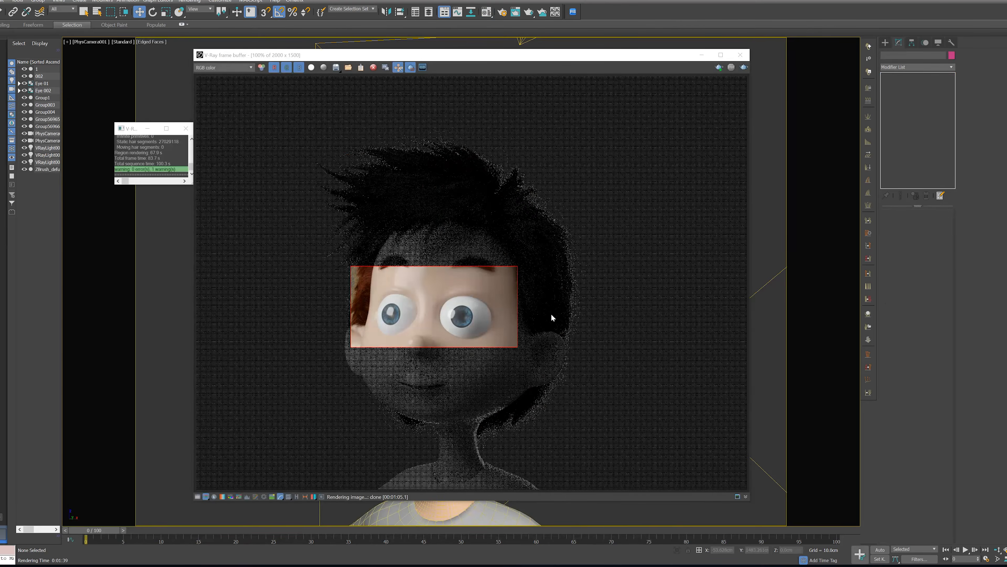
scroll(471, 303, up, 2)
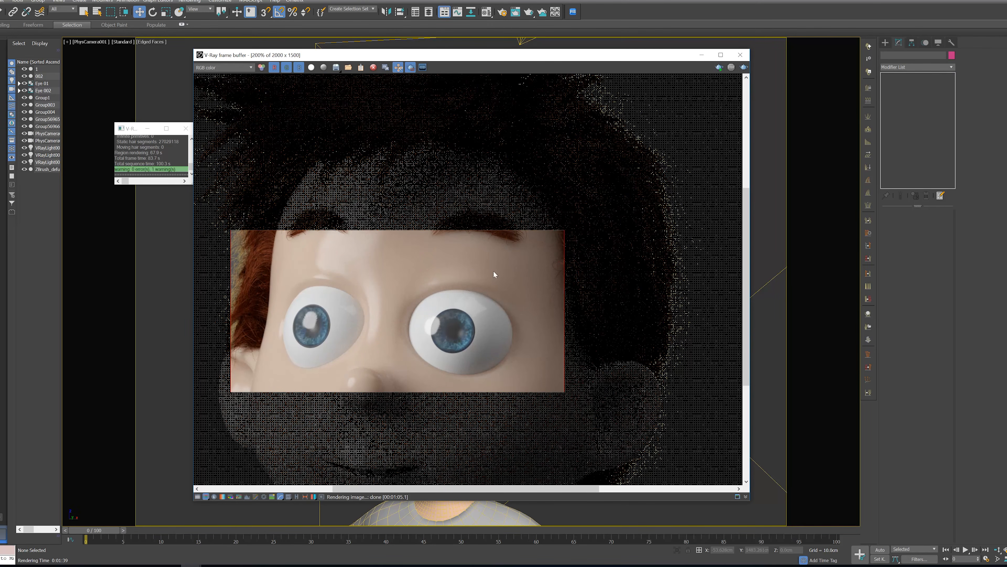
click(740, 58)
Open the Eye 002 group in the front view and select its outer sphere, Sphere004
key(f)
alt+middle_drag(628, 252, 360, 332)
click(473, 433)
scroll(531, 417, up, 4)
alt+middle_drag(503, 421, 409, 167)
scroll(409, 167, up, 8)
click(575, 330)
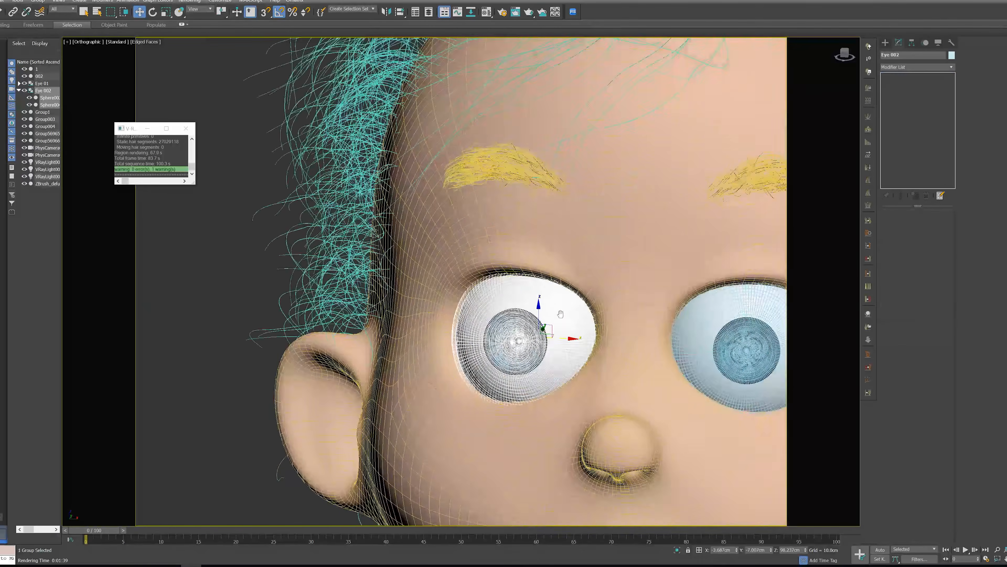
scroll(576, 330, up, 3)
click(38, 1)
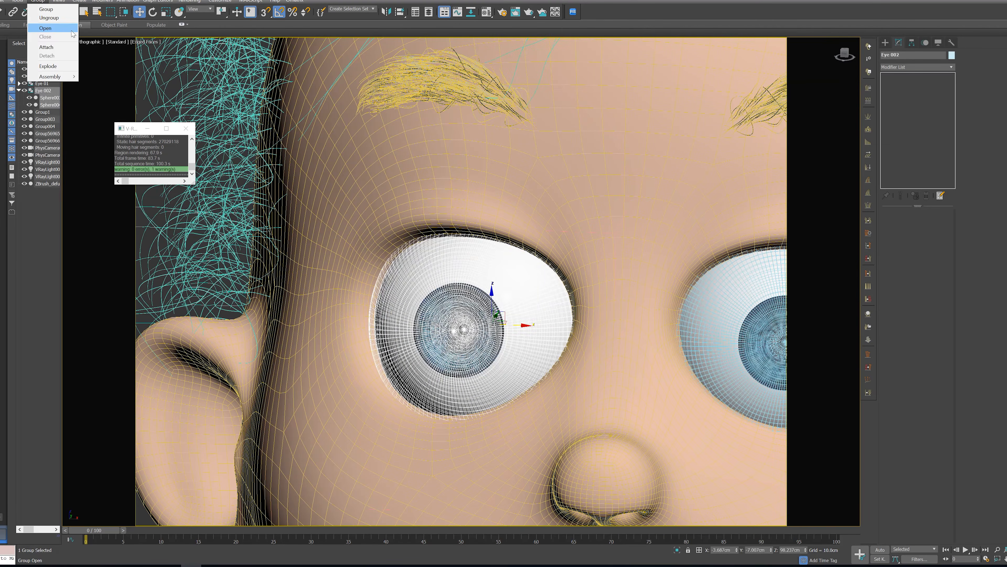
click(72, 29)
click(481, 261)
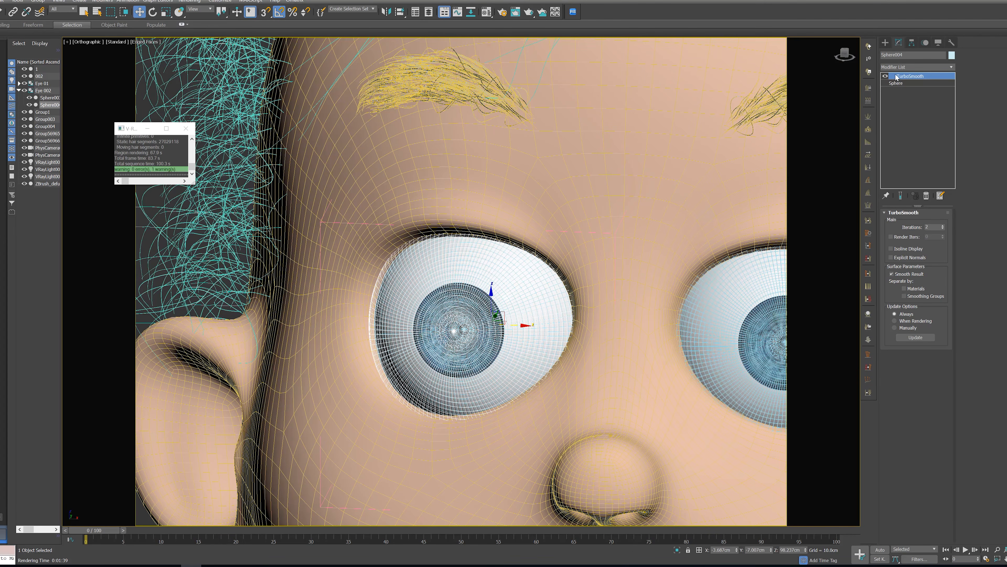
Exclude Sphere004 from the sphere light for both illumination and shadow casting
scroll(597, 314, down, 3)
scroll(597, 314, down, 5)
alt+middle_drag(598, 313, 524, 291)
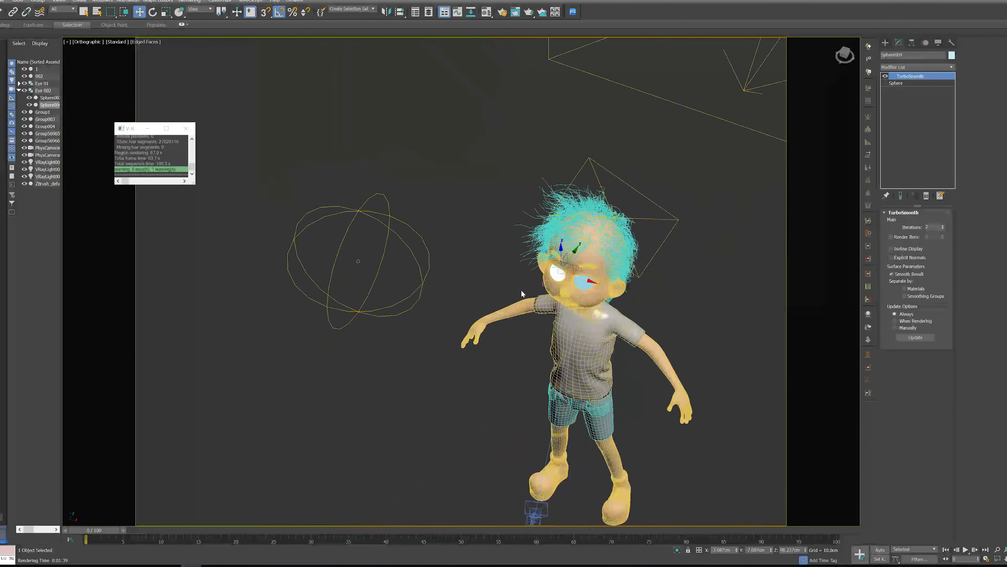
click(374, 233)
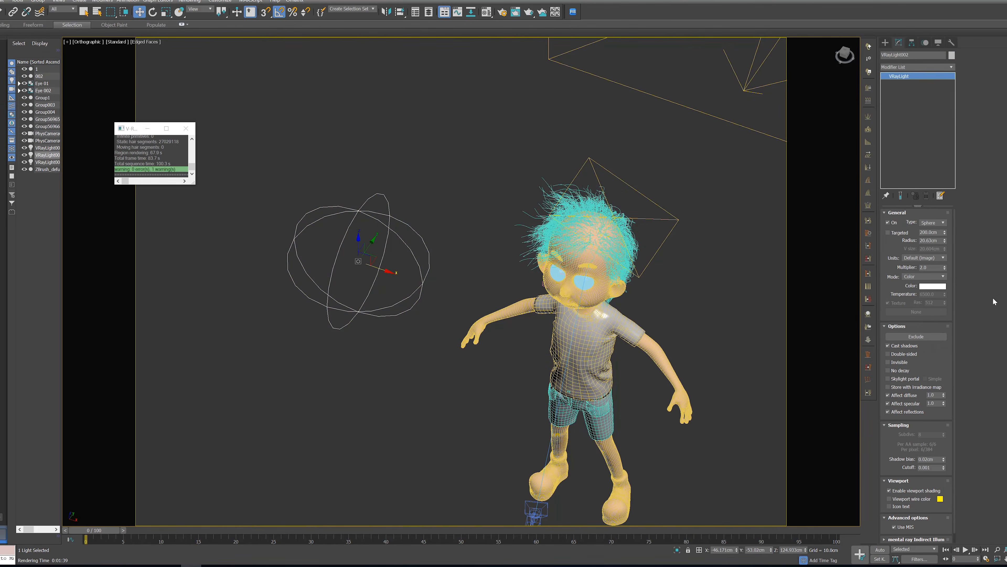
click(919, 336)
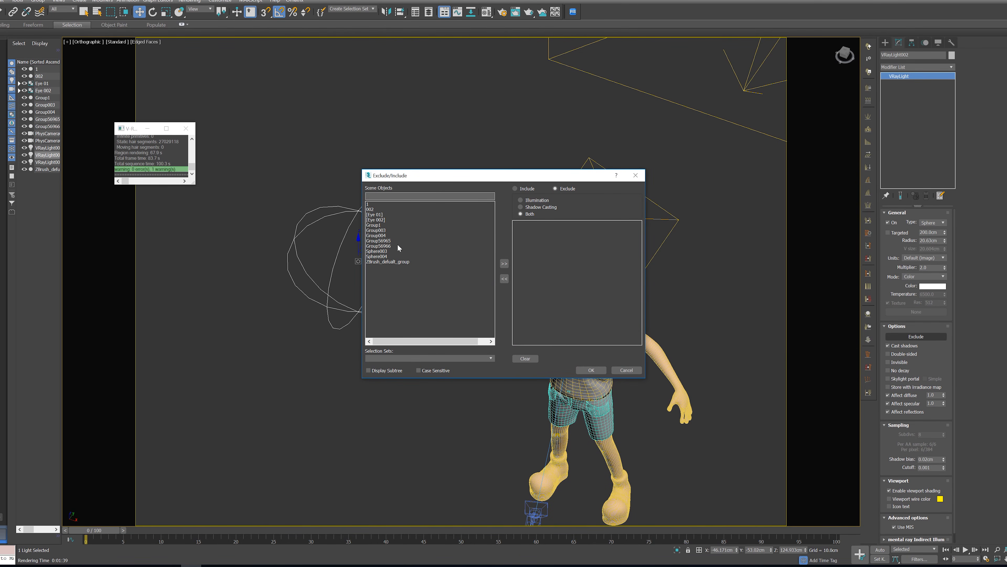
click(379, 257)
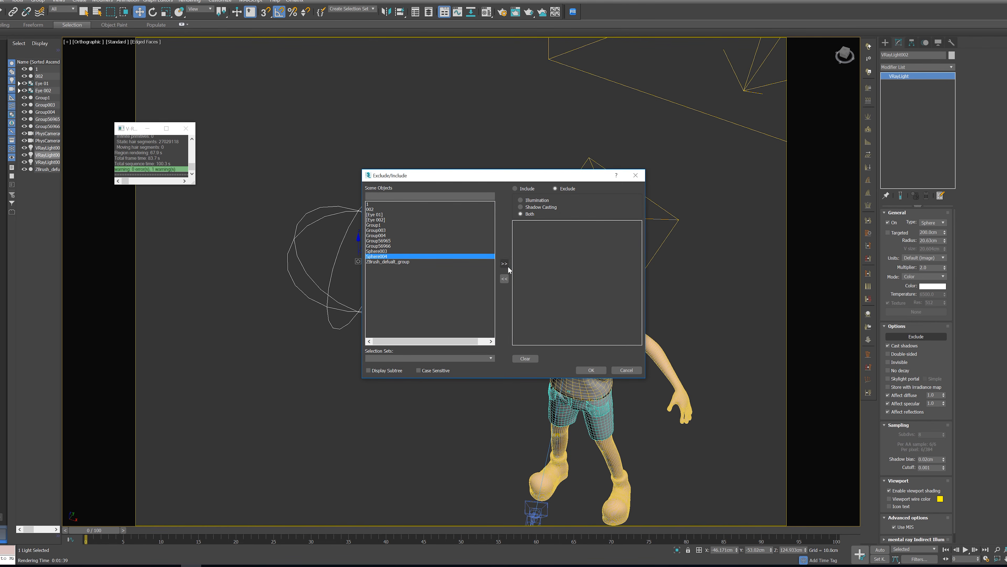
click(504, 263)
click(579, 368)
Clone the sphere light and place the copy farther out to the same side of the character
alt+middle_drag(418, 341, 468, 296)
mouse_move(484, 264)
shift+mouse_down()
mouse_move(429, 306)
mouse_move(366, 315)
mouse_move(373, 329)
mouse_move(359, 337)
shift+mouse_up()
click(505, 314)
mouse_move(685, 377)
alt+middle_down()
mouse_move(578, 340)
mouse_move(595, 323)
mouse_move(340, 385)
alt+middle_up()
drag(364, 387, 363, 351)
alt+middle_drag(334, 323, 339, 273)
Switch the copied sphere light's object list from Exclude to Include so that it affects only Sphere004
click(924, 336)
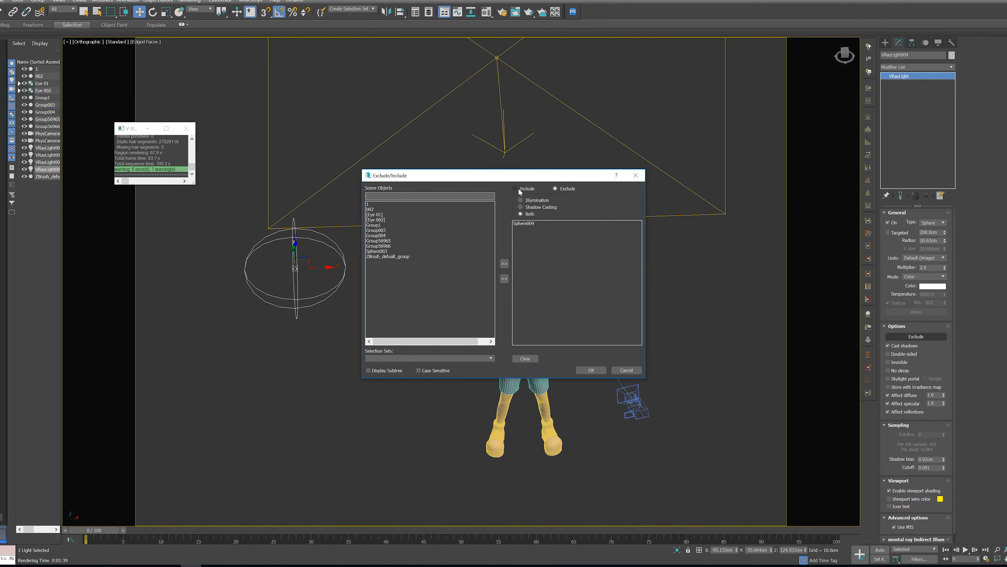
click(519, 190)
click(589, 368)
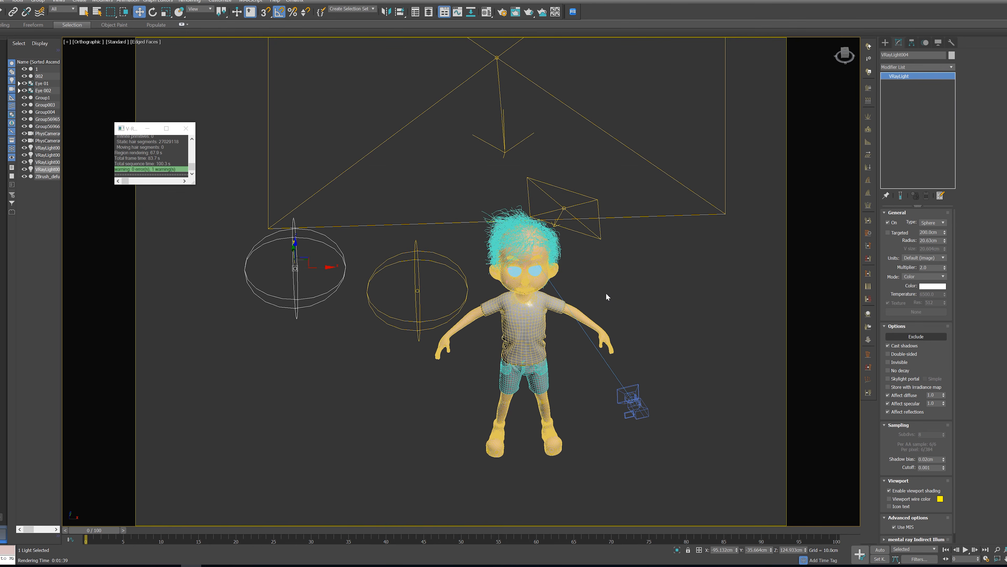
Look through the camera, re-render a region around only the image's left eye, and compare both eyes' highlights up close and at full-head scale
key(c)
right_click(601, 229)
click(642, 301)
drag(257, 248, 394, 395)
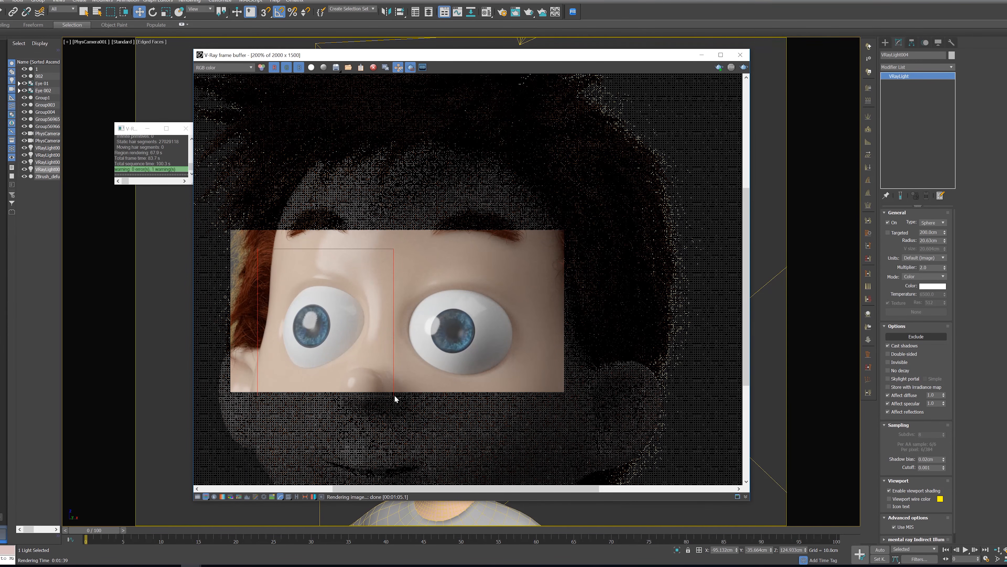
click(744, 67)
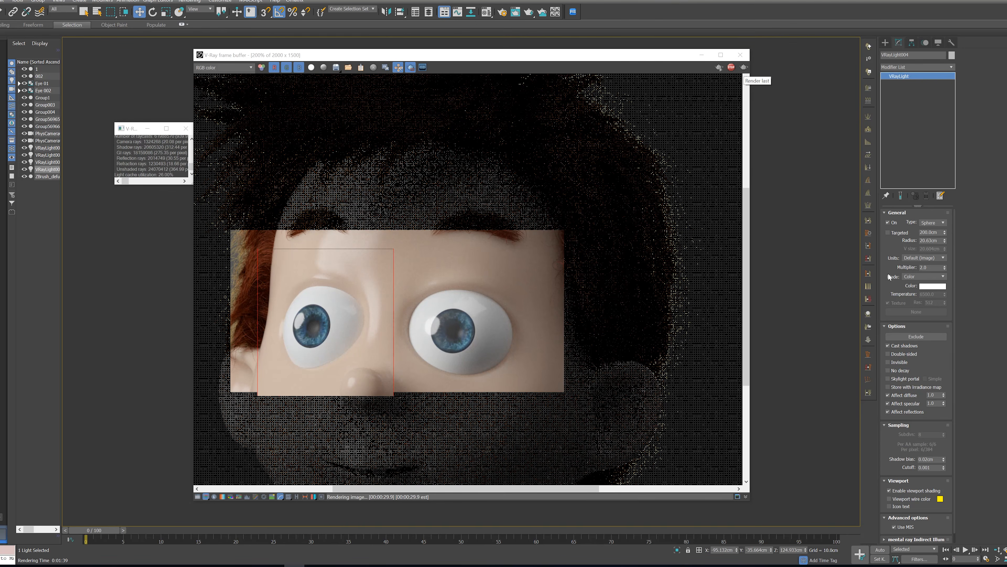
middle_drag(543, 349, 536, 332)
scroll(537, 333, down, 3)
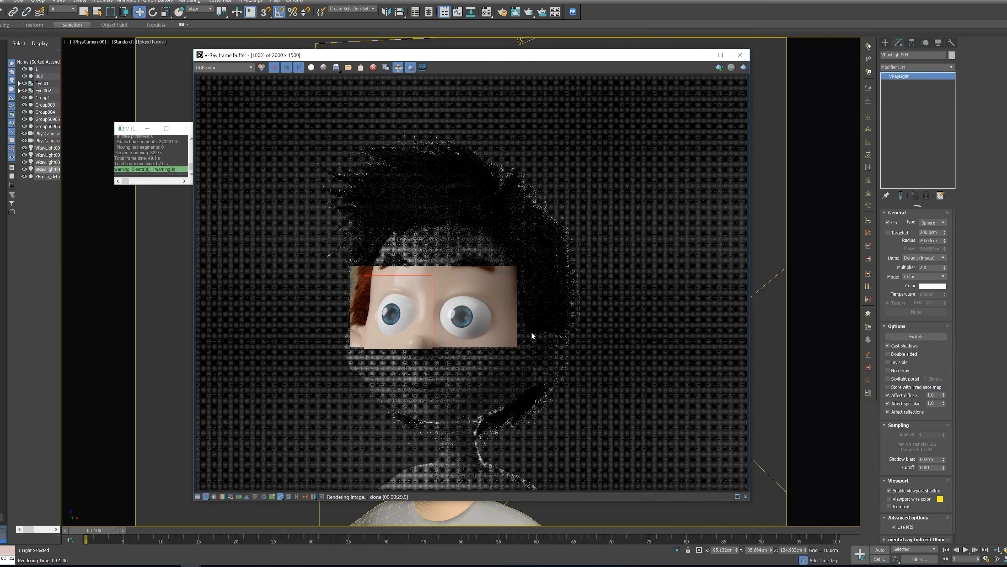
scroll(531, 331, down, 1)
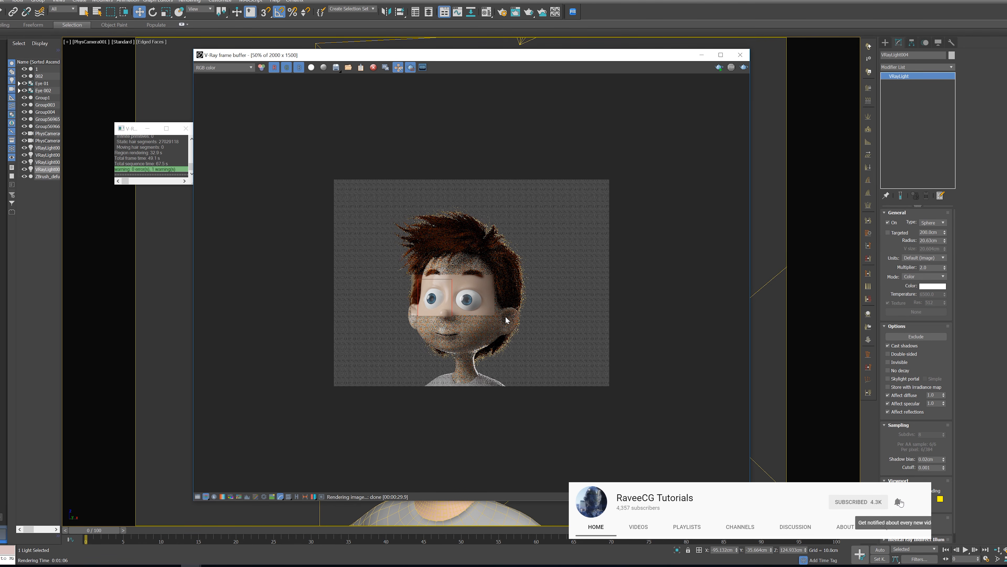
scroll(515, 306, up, 1)
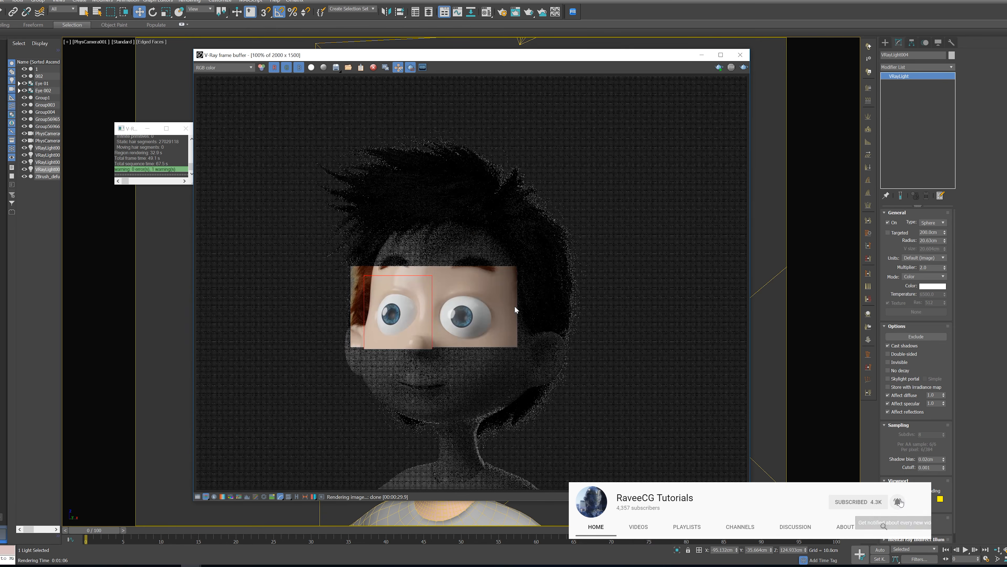